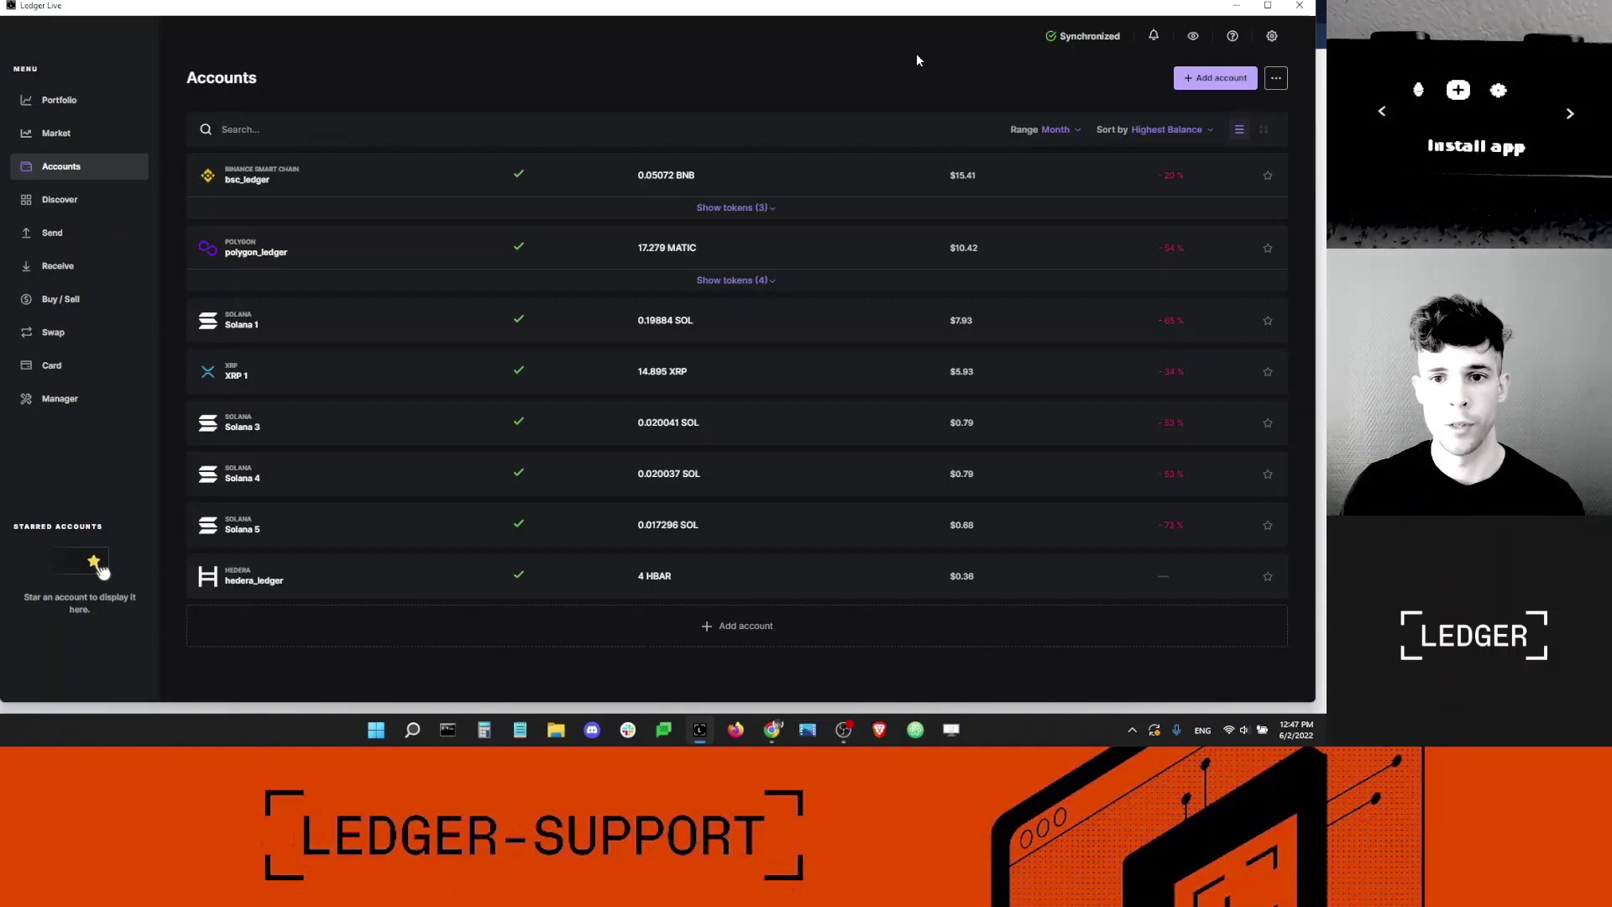
Step: Install the Terra app on the Ledger Nano S Plus from Ledger Live's Manager catalog
{"action": "left_click", "coordinate": [1269, 7]}
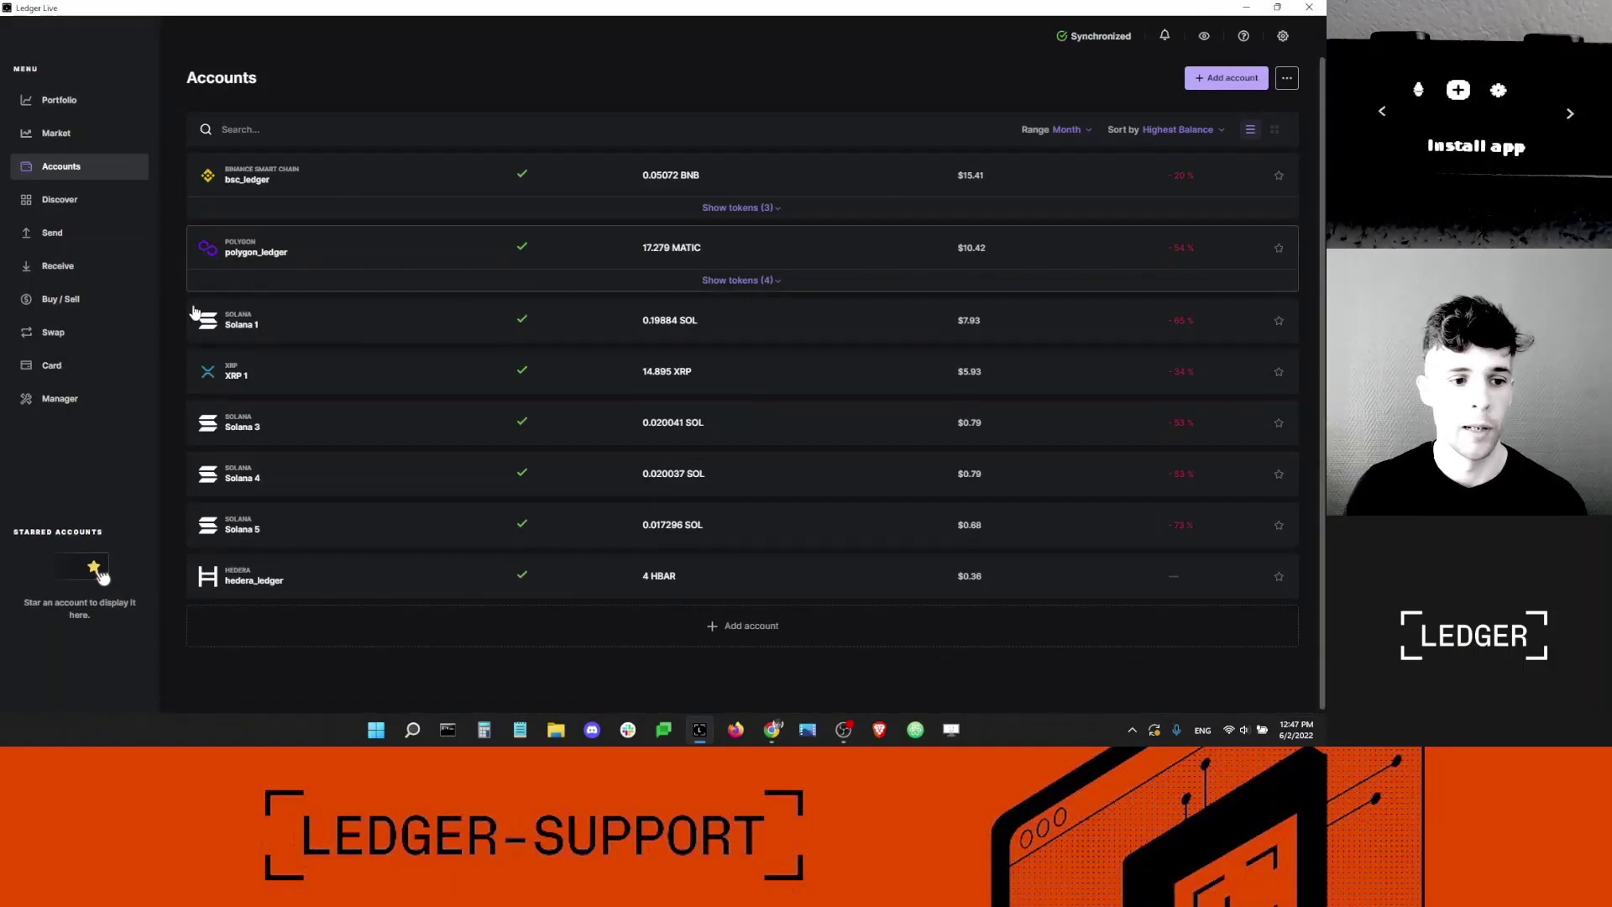
{"action": "left_click", "coordinate": [84, 398]}
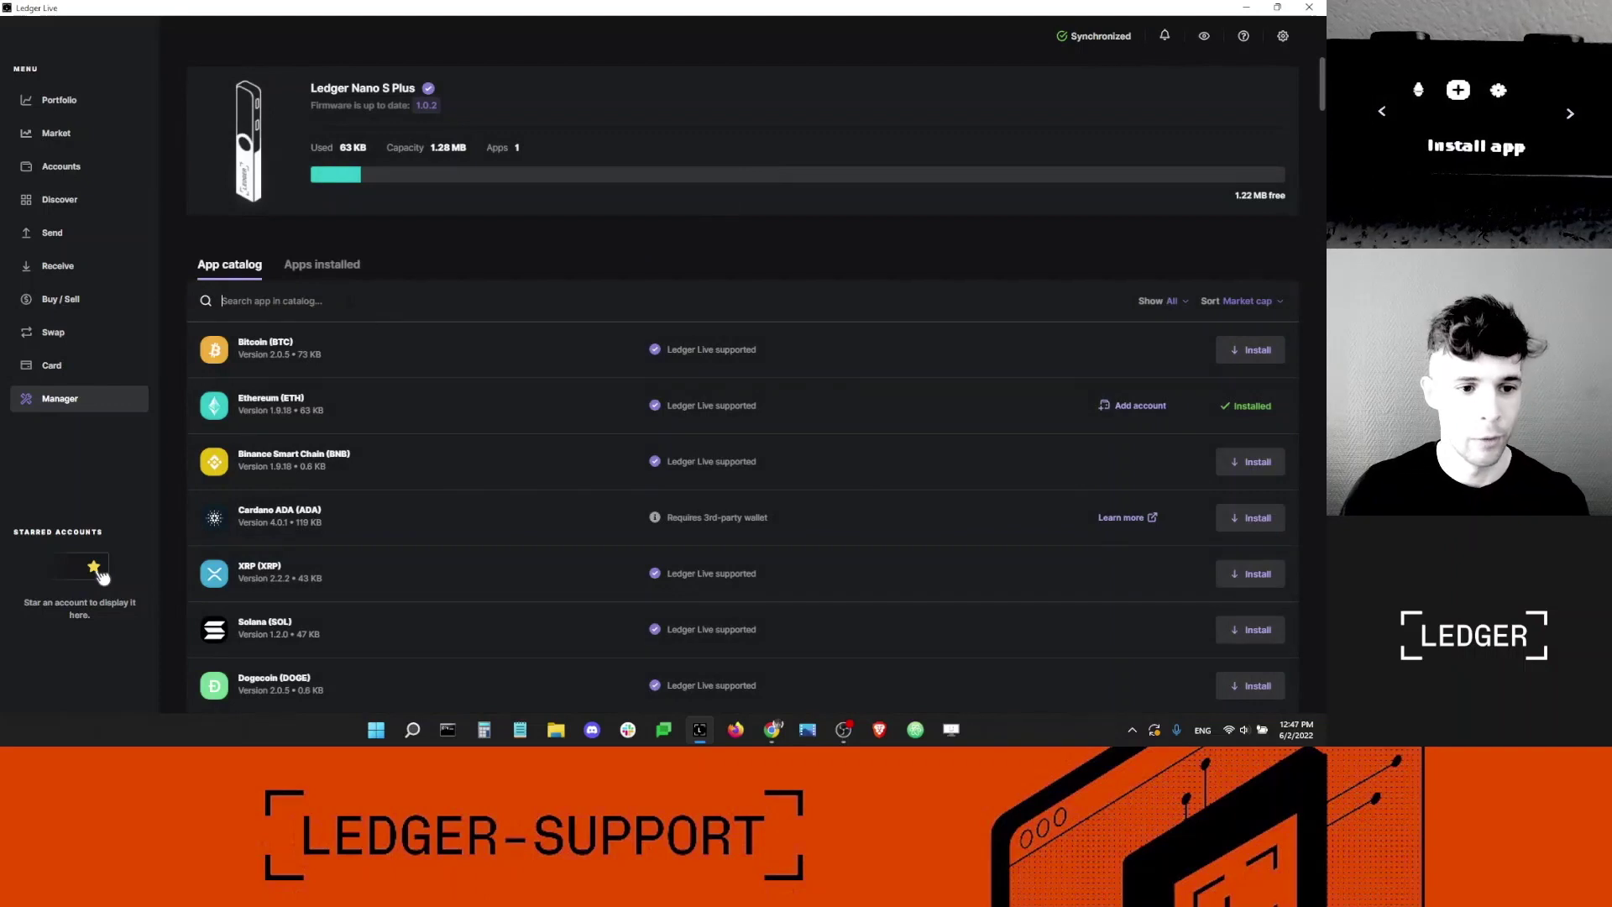
{"action": "type", "text": "terra"}
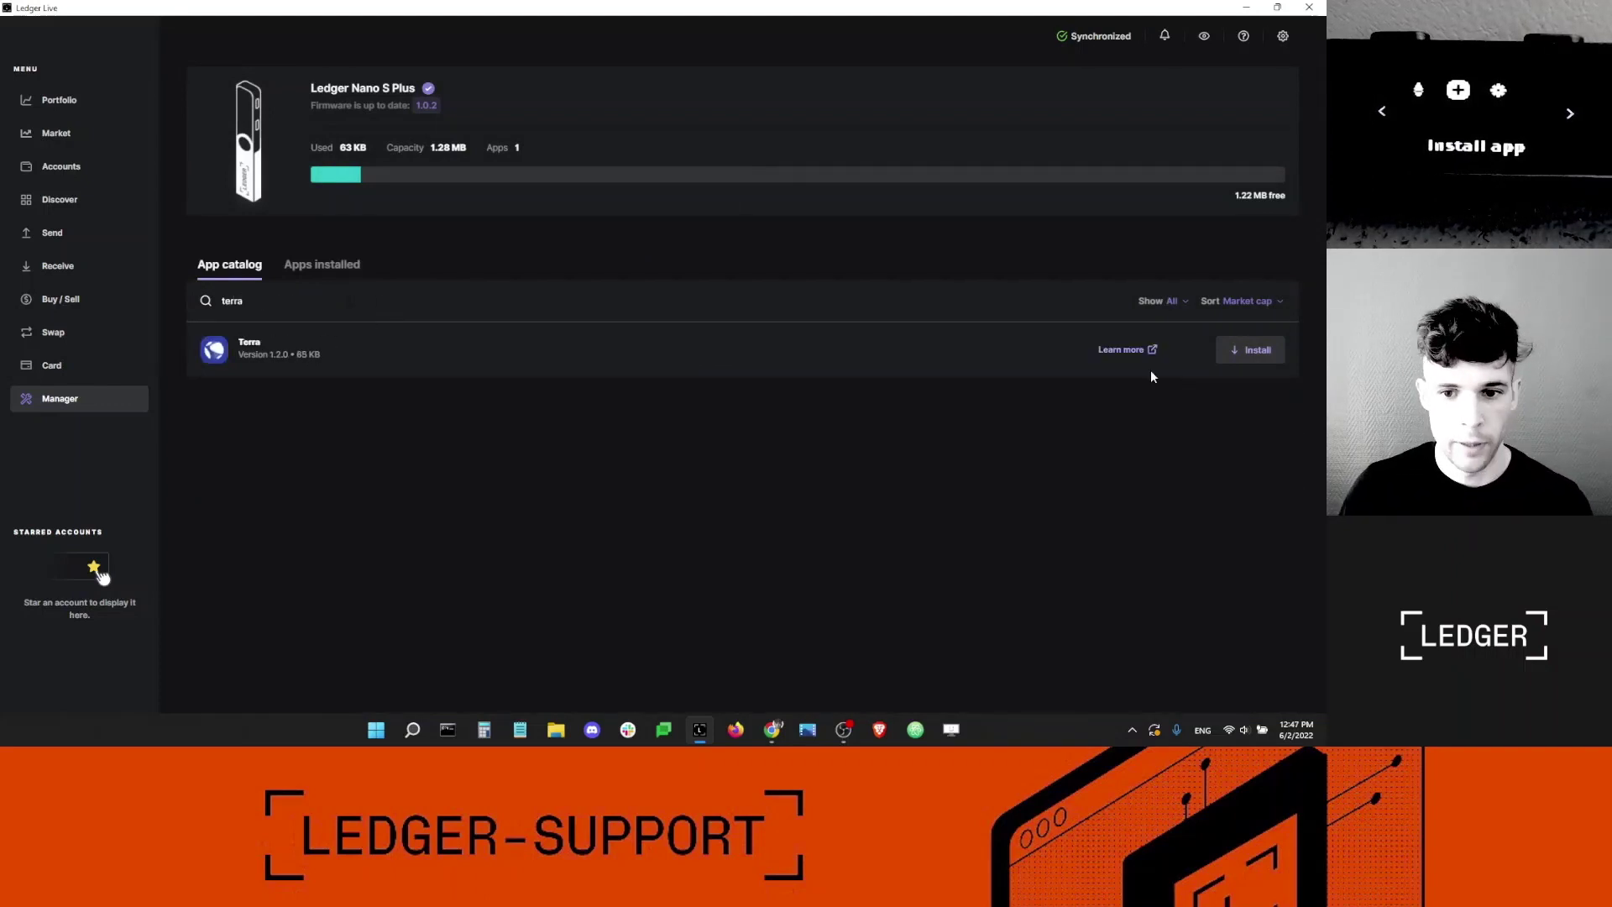
{"action": "left_click", "coordinate": [1250, 350]}
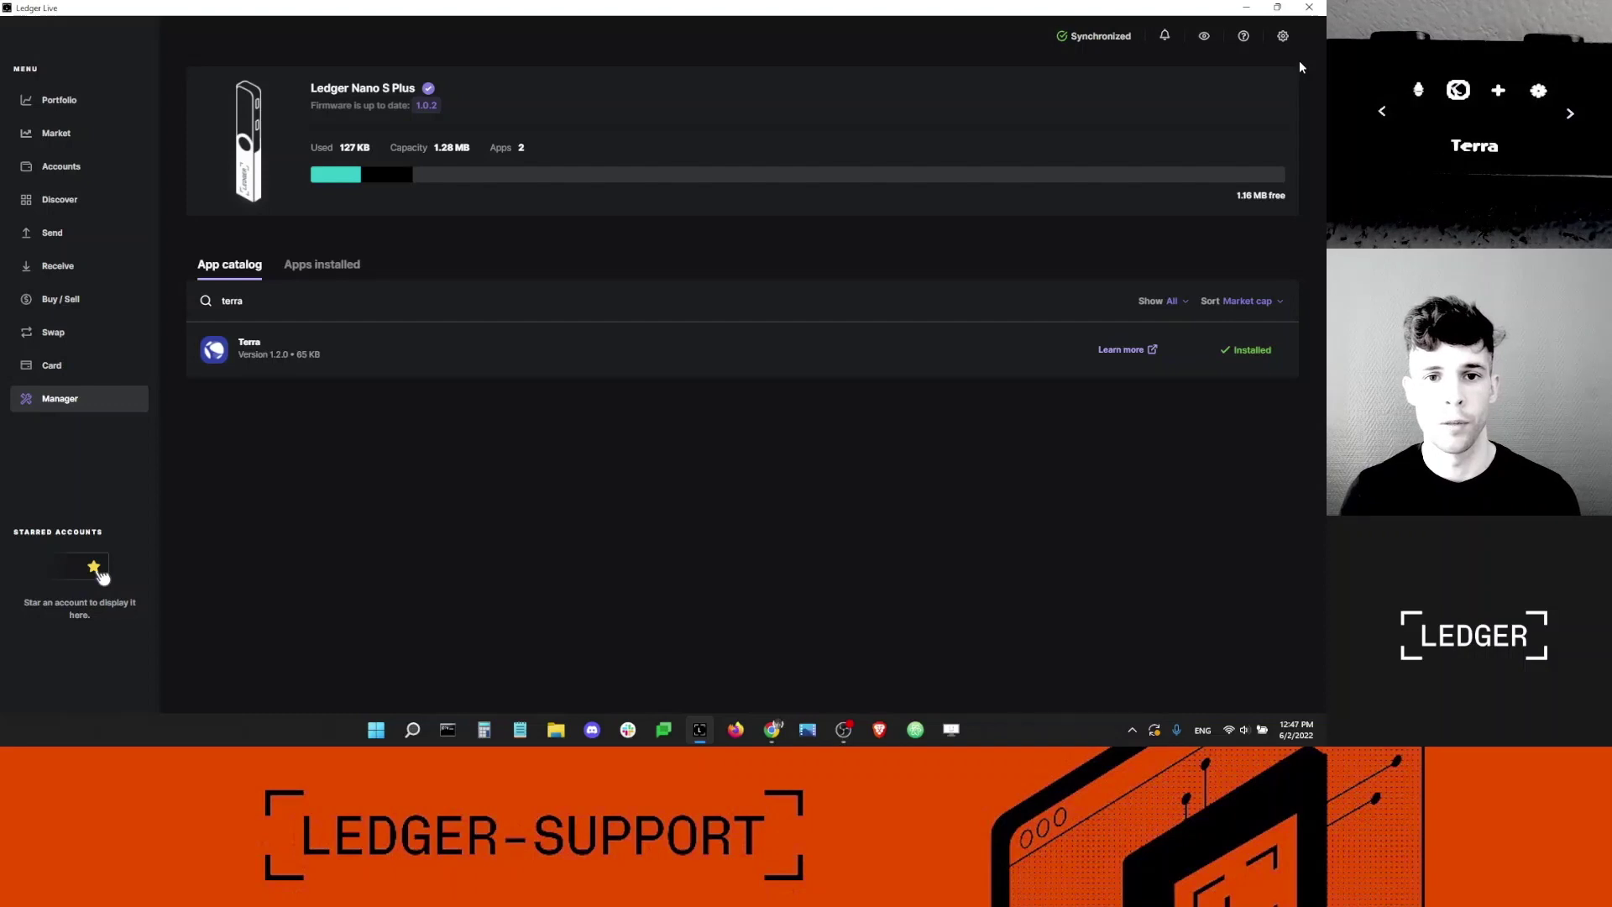
Step: Close Ledger Live and add the Terra Station Wallet extension to Chrome from its store page
{"action": "left_click", "coordinate": [1305, 10]}
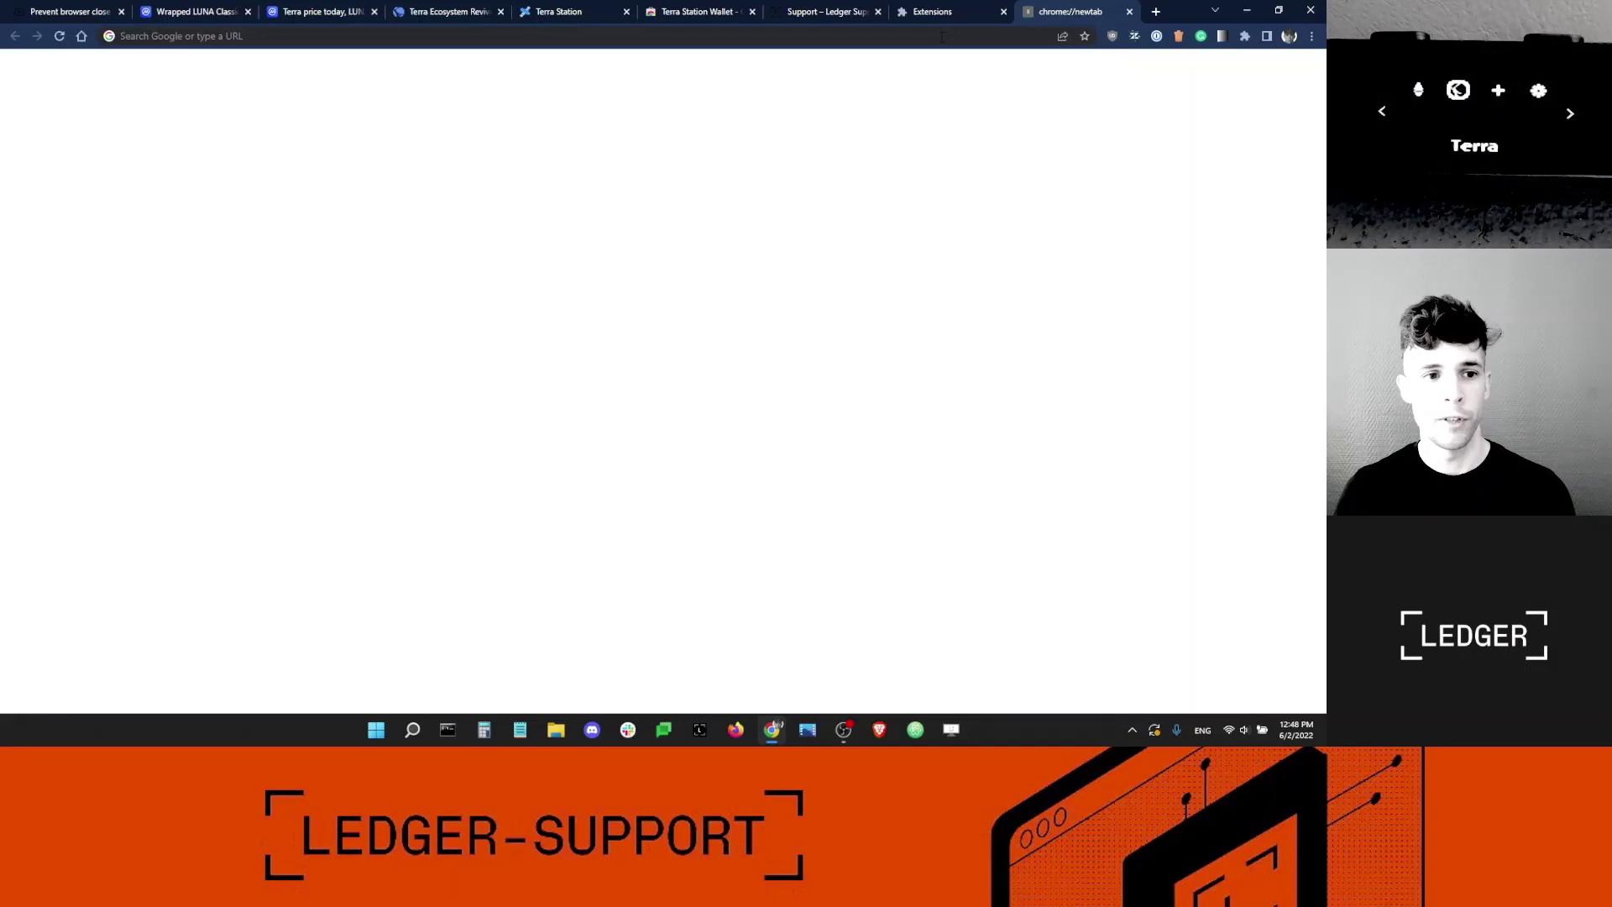
{"action": "left_click", "coordinate": [941, 37]}
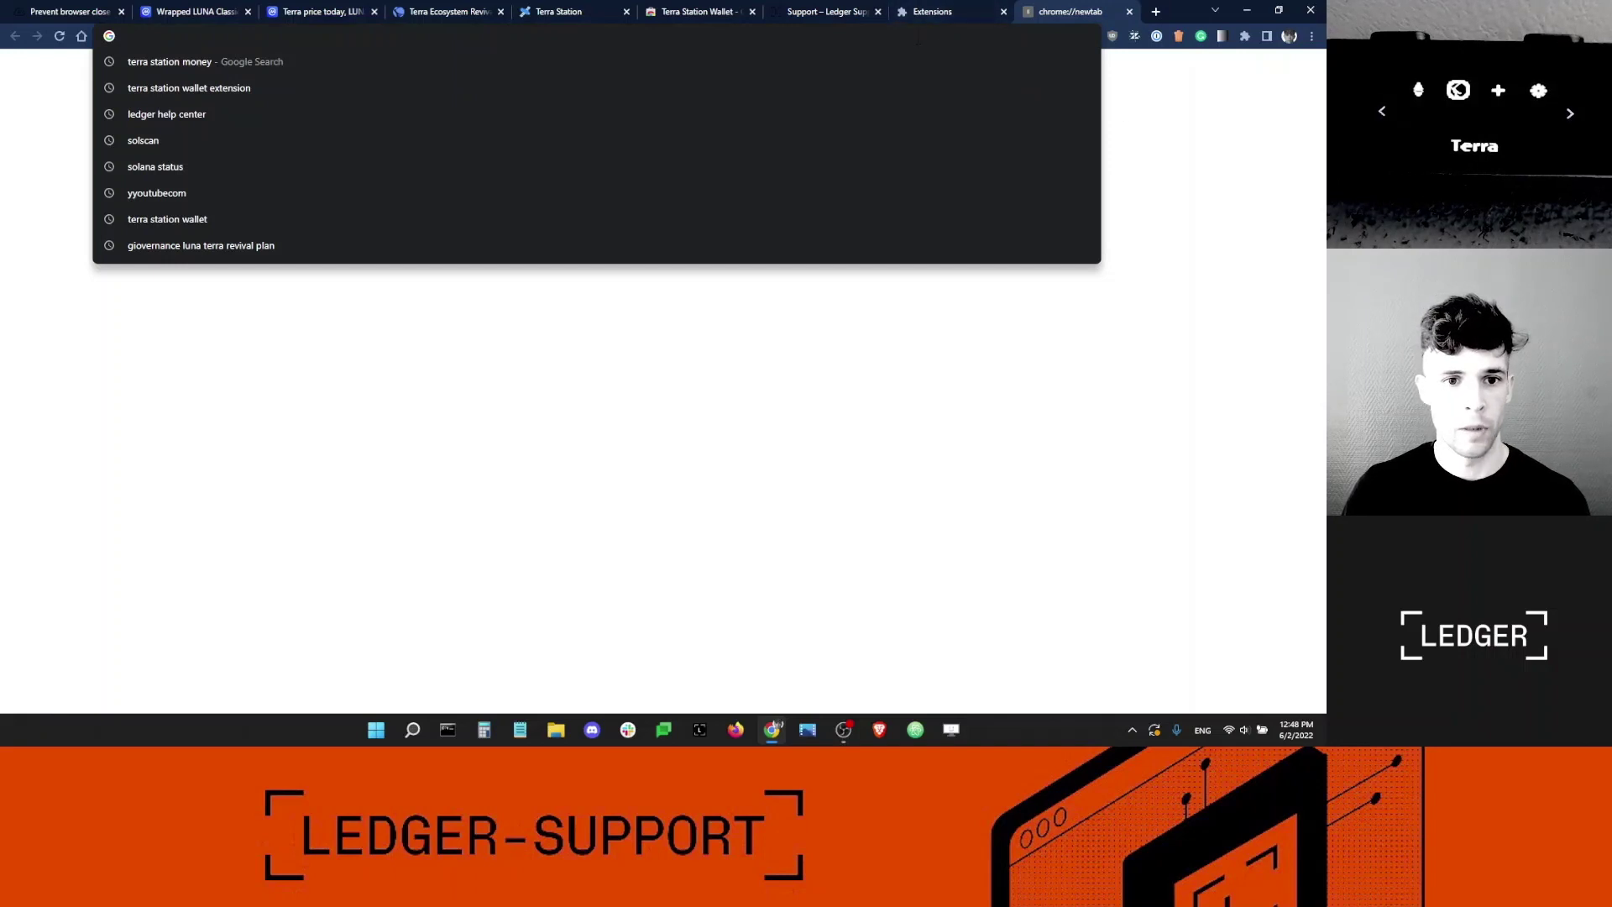
{"action": "left_click", "coordinate": [693, 14]}
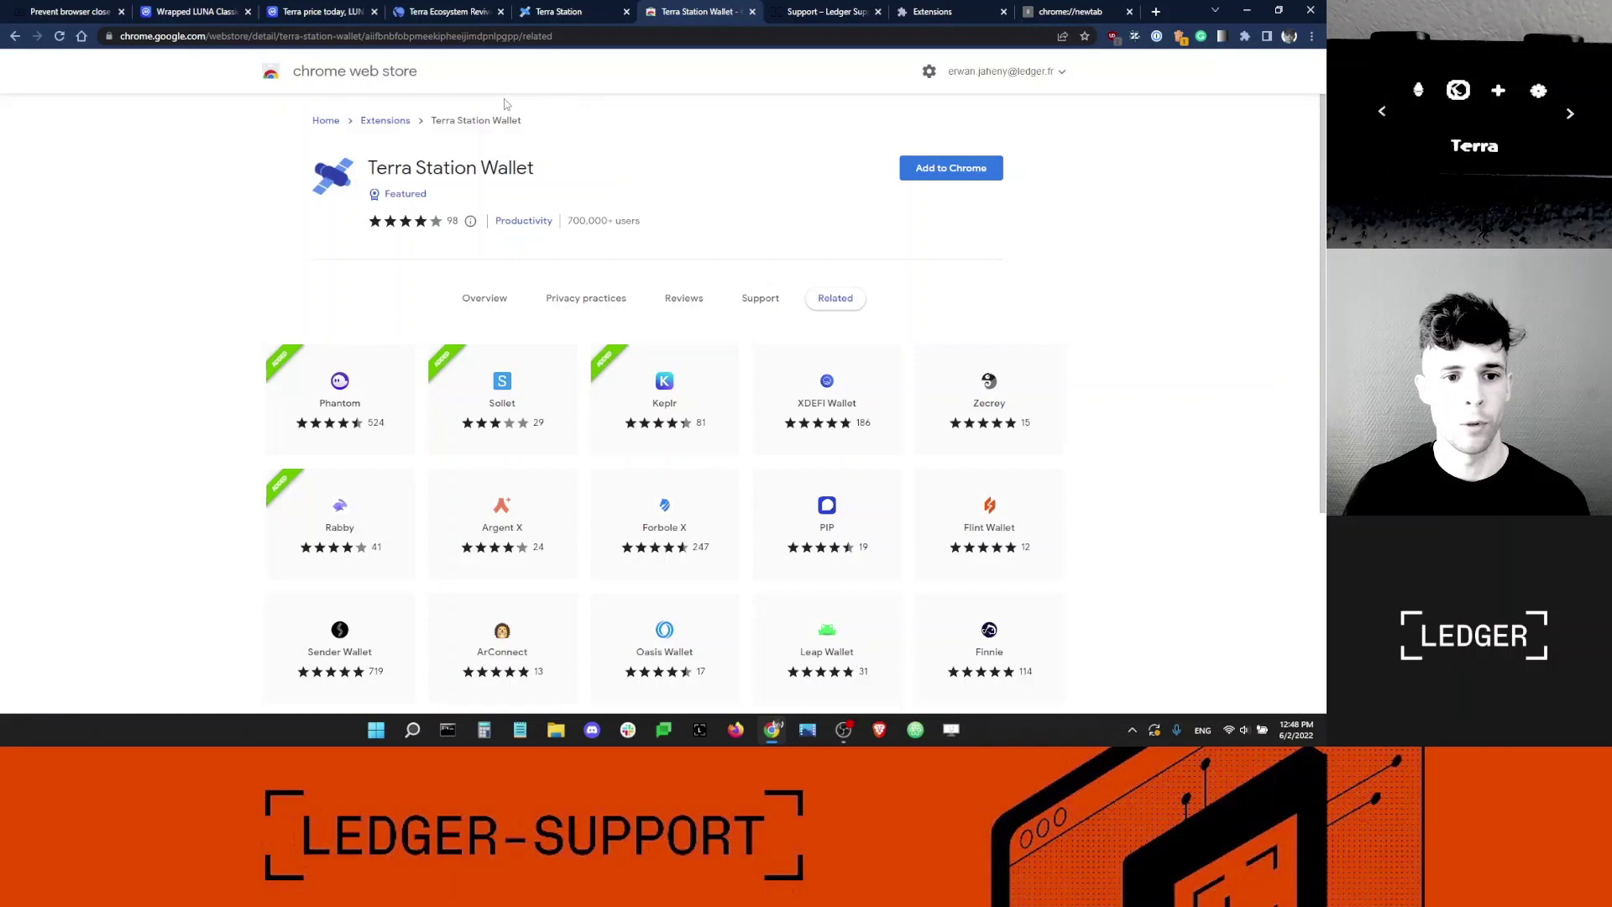
{"action": "left_click_drag", "start_coordinate": [375, 165], "coordinate": [547, 172]}
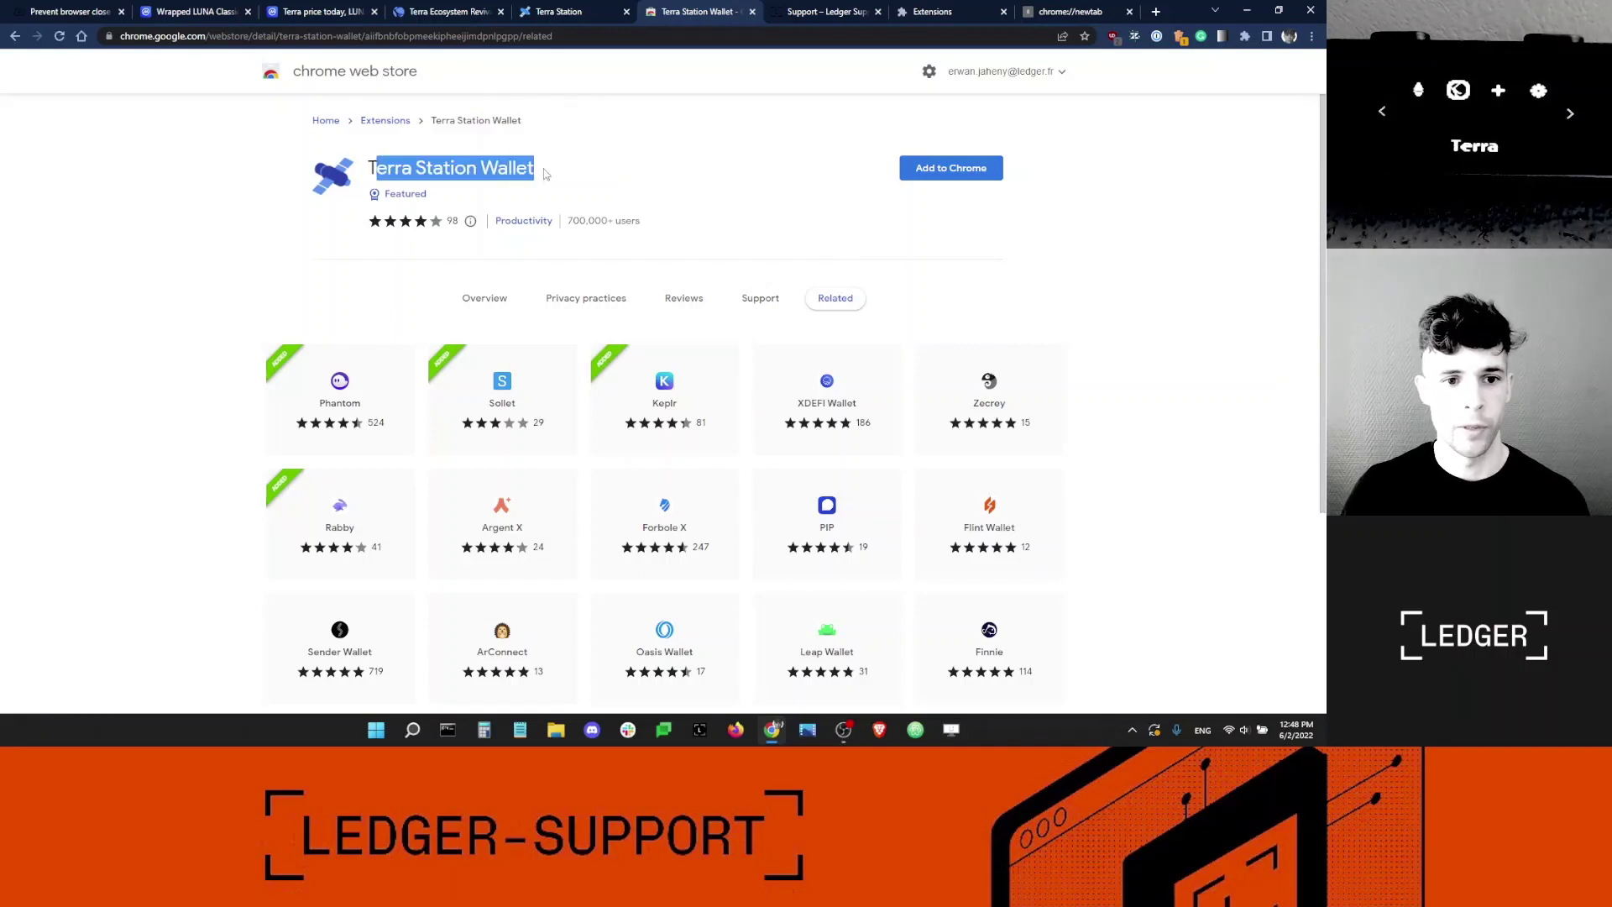
{"action": "left_click", "coordinate": [666, 168]}
{"action": "left_click", "coordinate": [945, 169]}
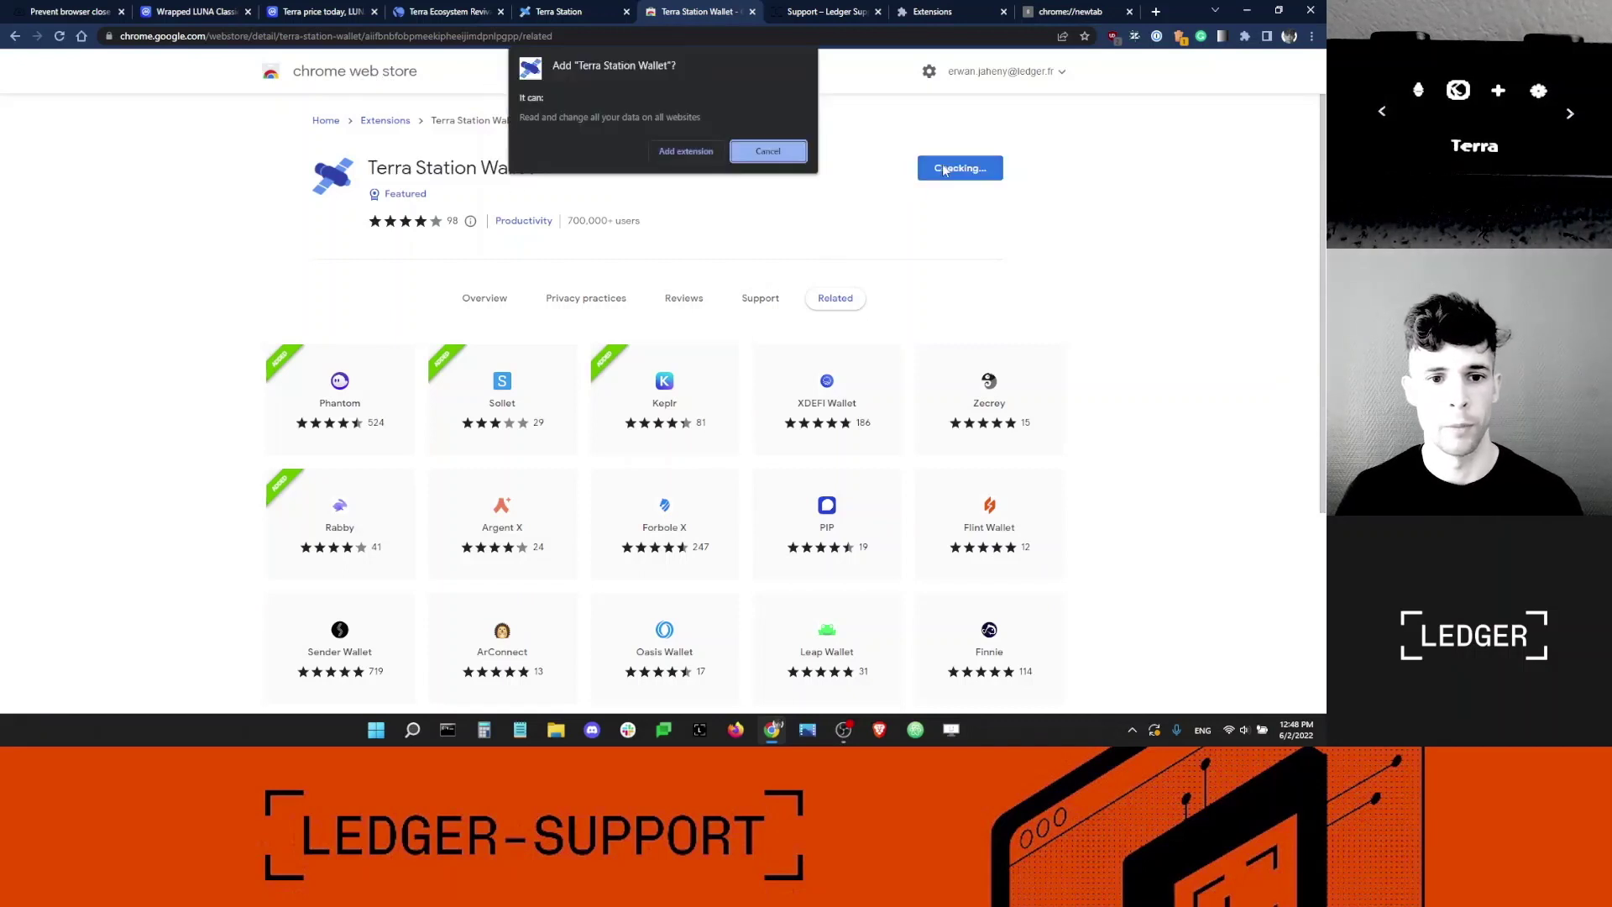
{"action": "left_click", "coordinate": [684, 156]}
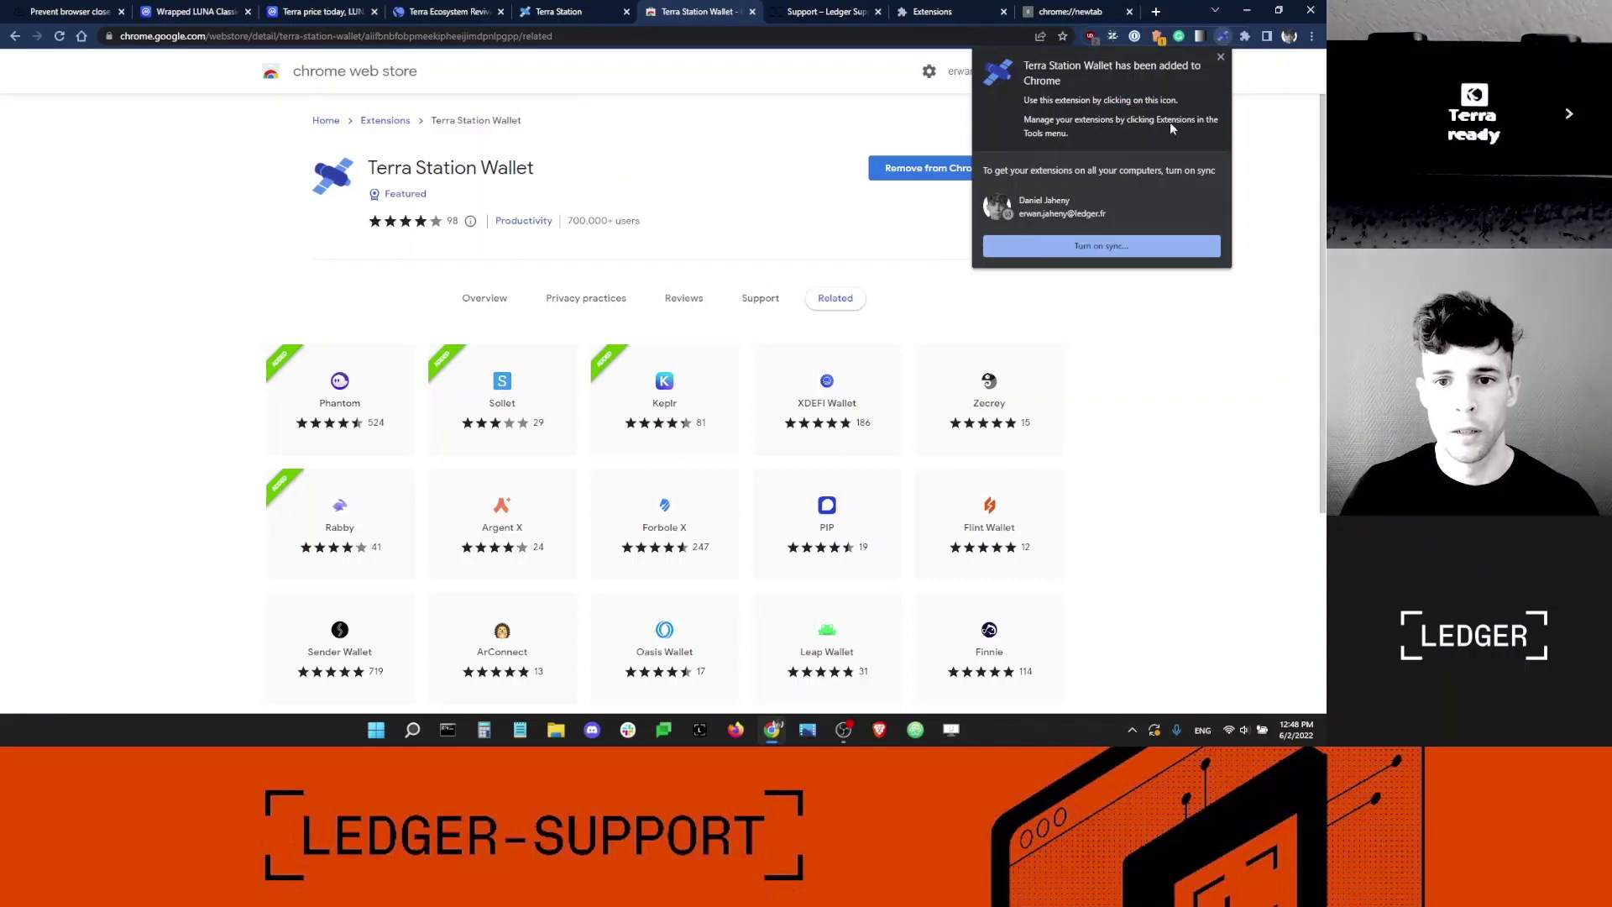
Step: Dismiss the added notice and pin Terra Station Wallet to the Chrome toolbar
{"action": "left_click", "coordinate": [1221, 56]}
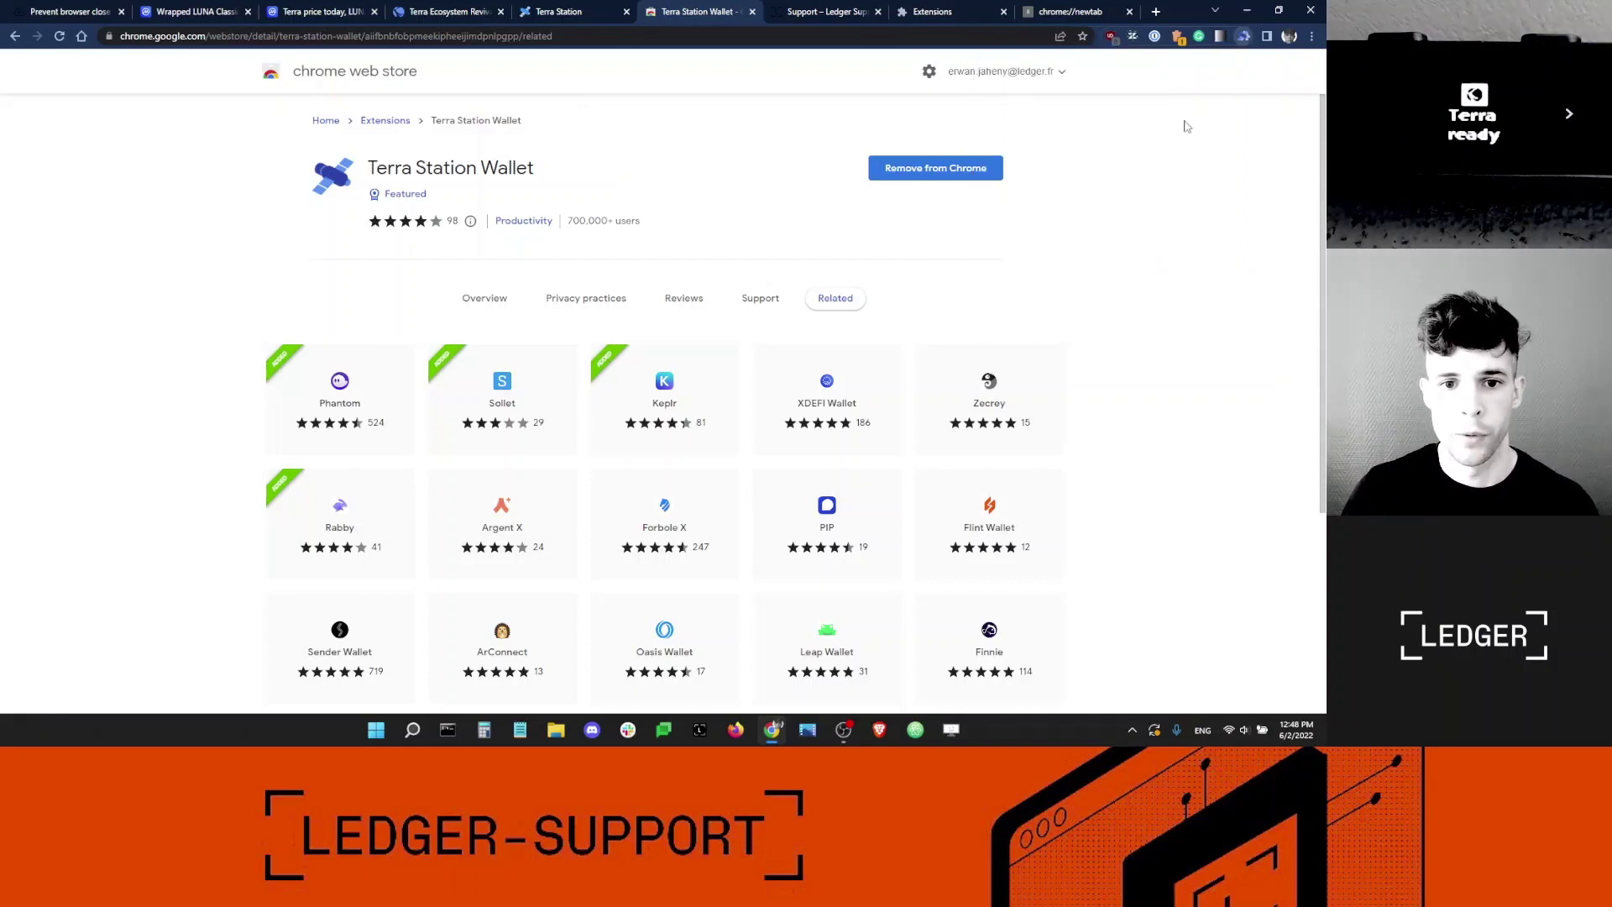
{"action": "left_click", "coordinate": [1245, 37]}
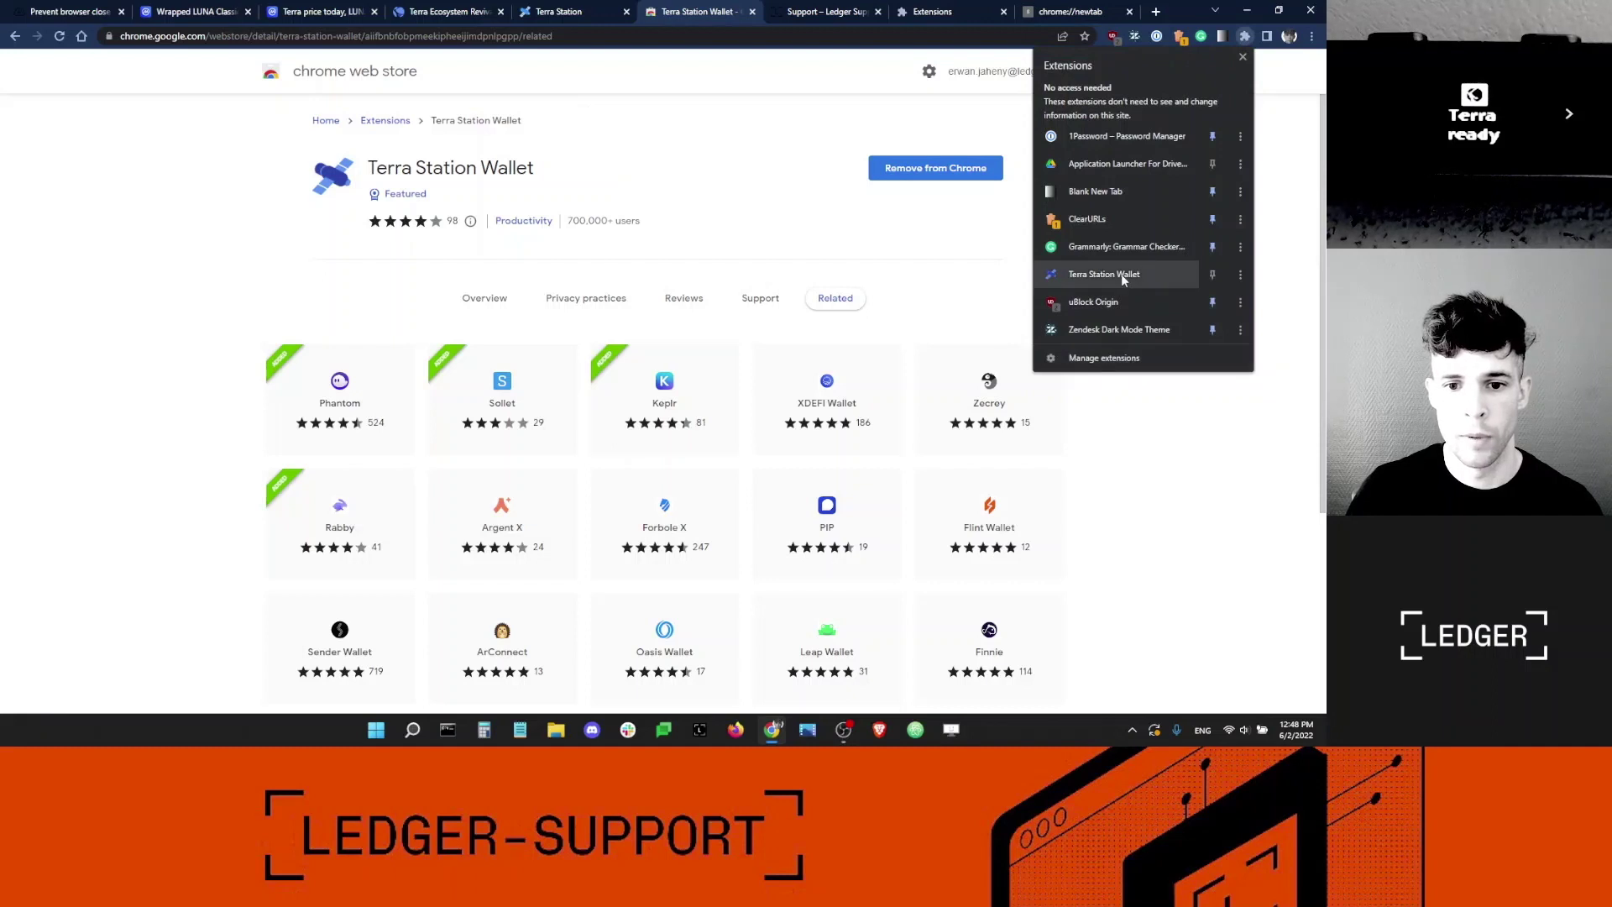
{"action": "left_click", "coordinate": [1216, 276]}
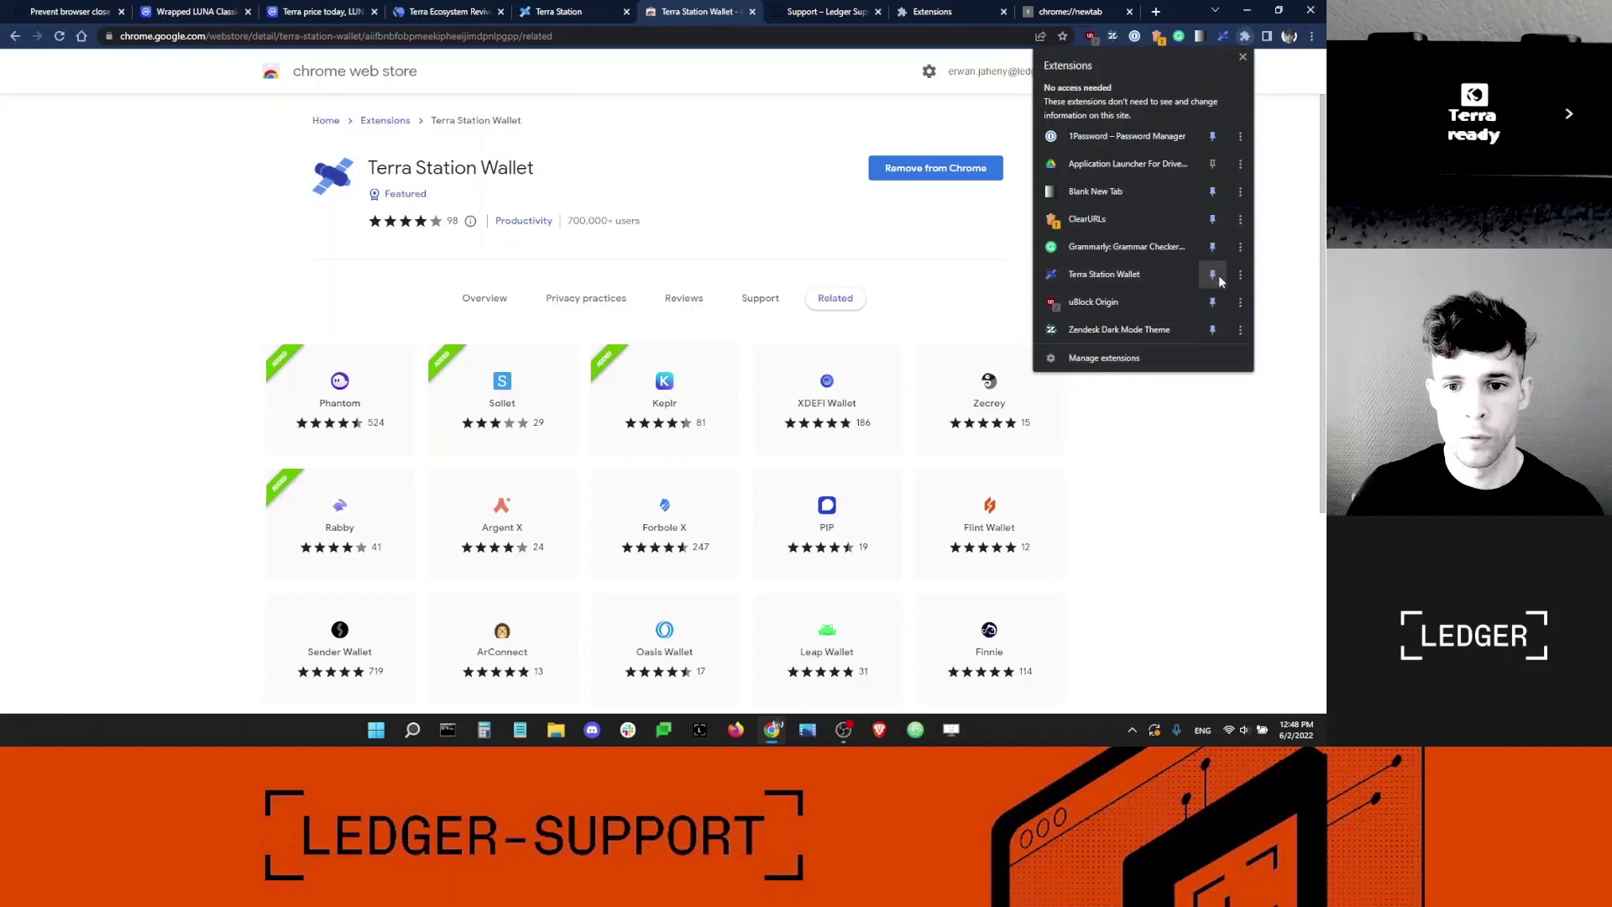
Step: Check that Terra Station Wallet 3.0.6 is enabled on the Extensions page, keeping MetaMask disabled
{"action": "left_click", "coordinate": [1102, 359]}
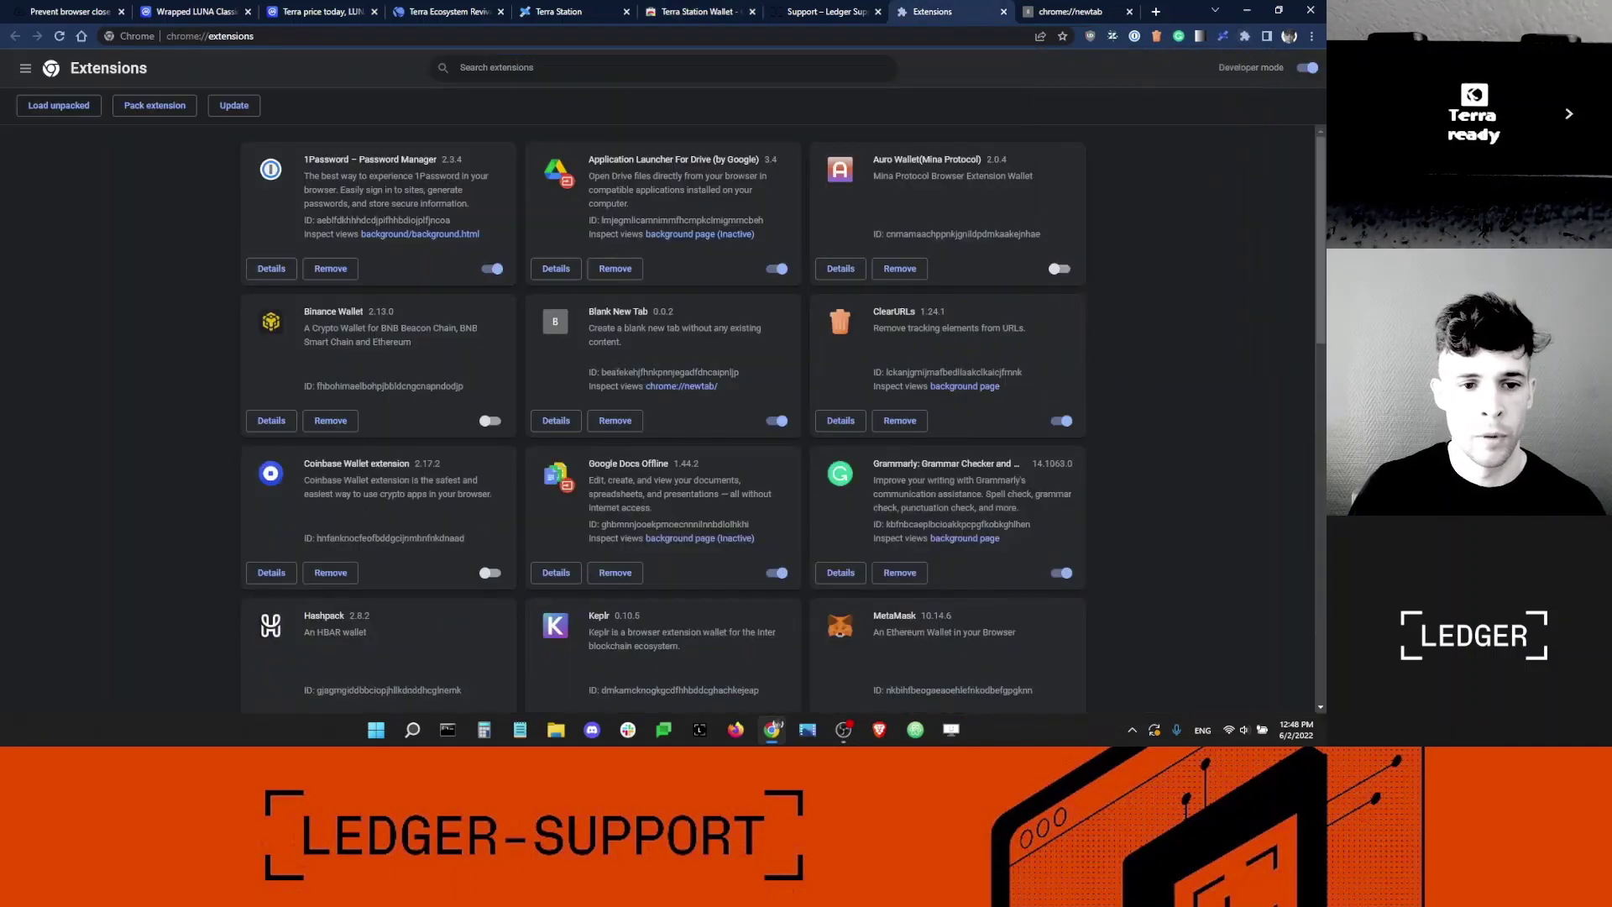
{"action": "scroll", "coordinate": [783, 415], "scroll_direction": "down", "scroll_amount": 12}
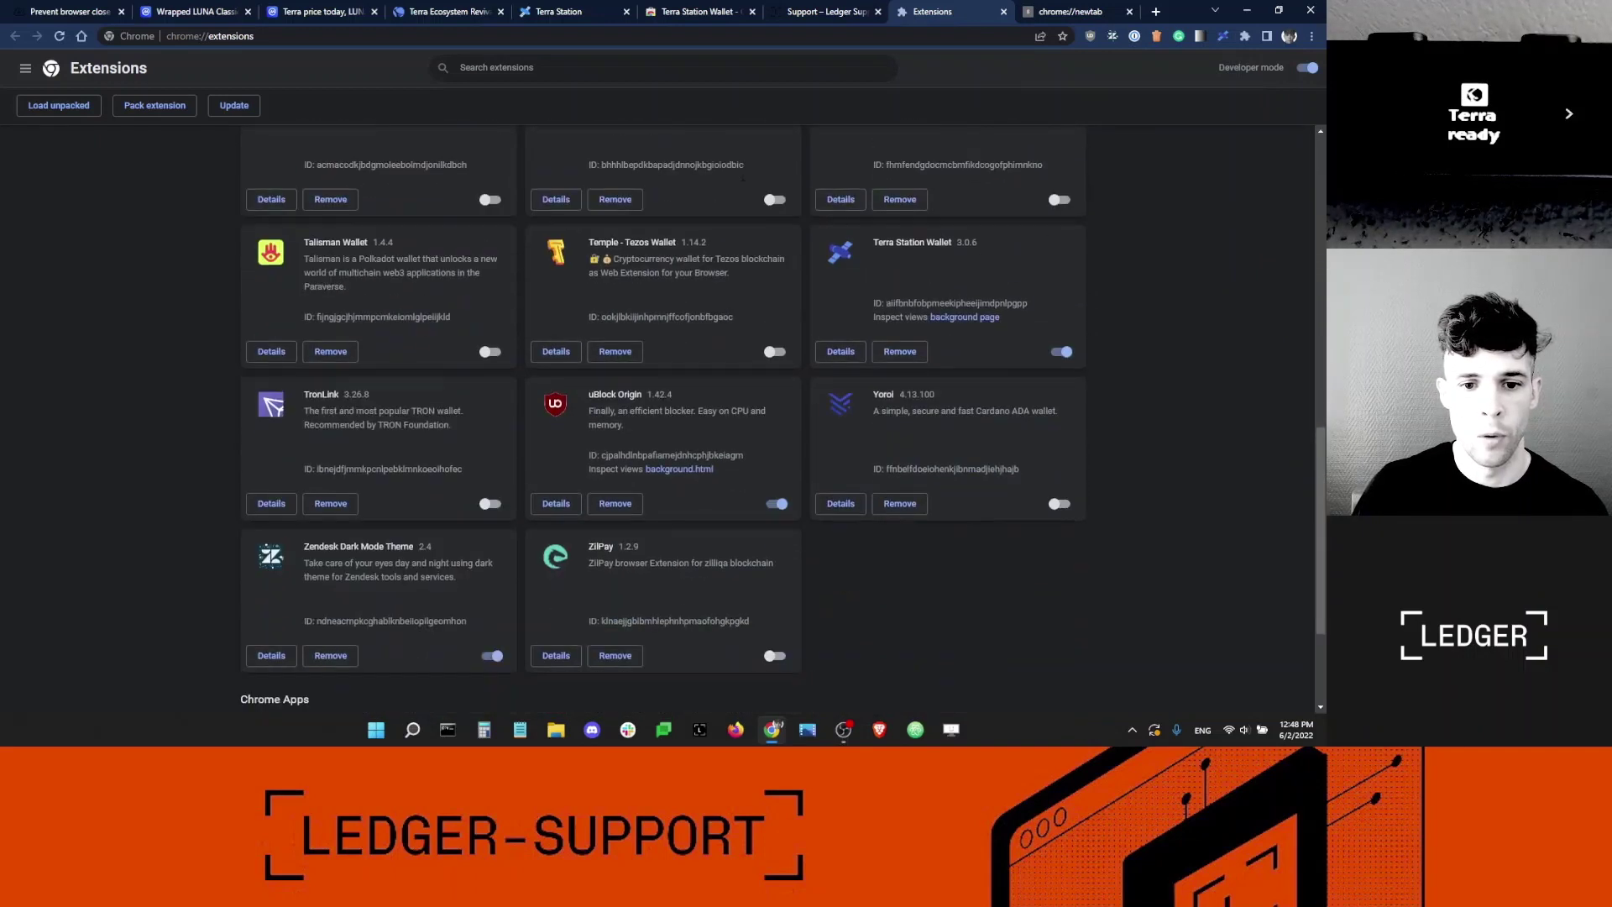
{"action": "scroll", "coordinate": [761, 385], "scroll_direction": "up", "scroll_amount": 12}
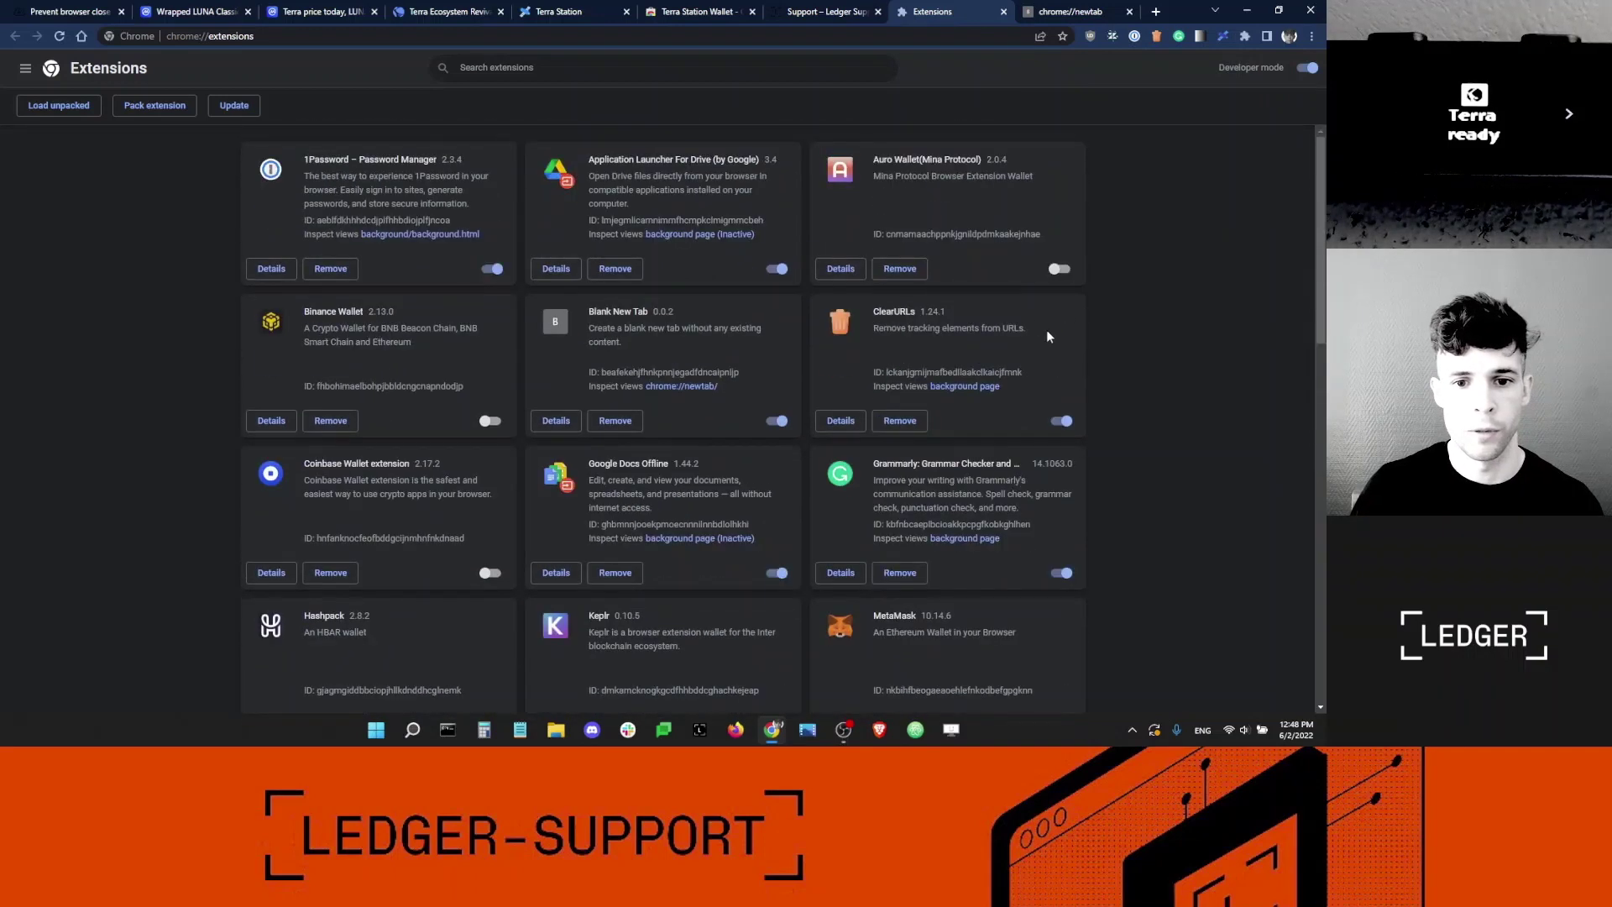
{"action": "scroll", "coordinate": [856, 300], "scroll_direction": "down", "scroll_amount": 5}
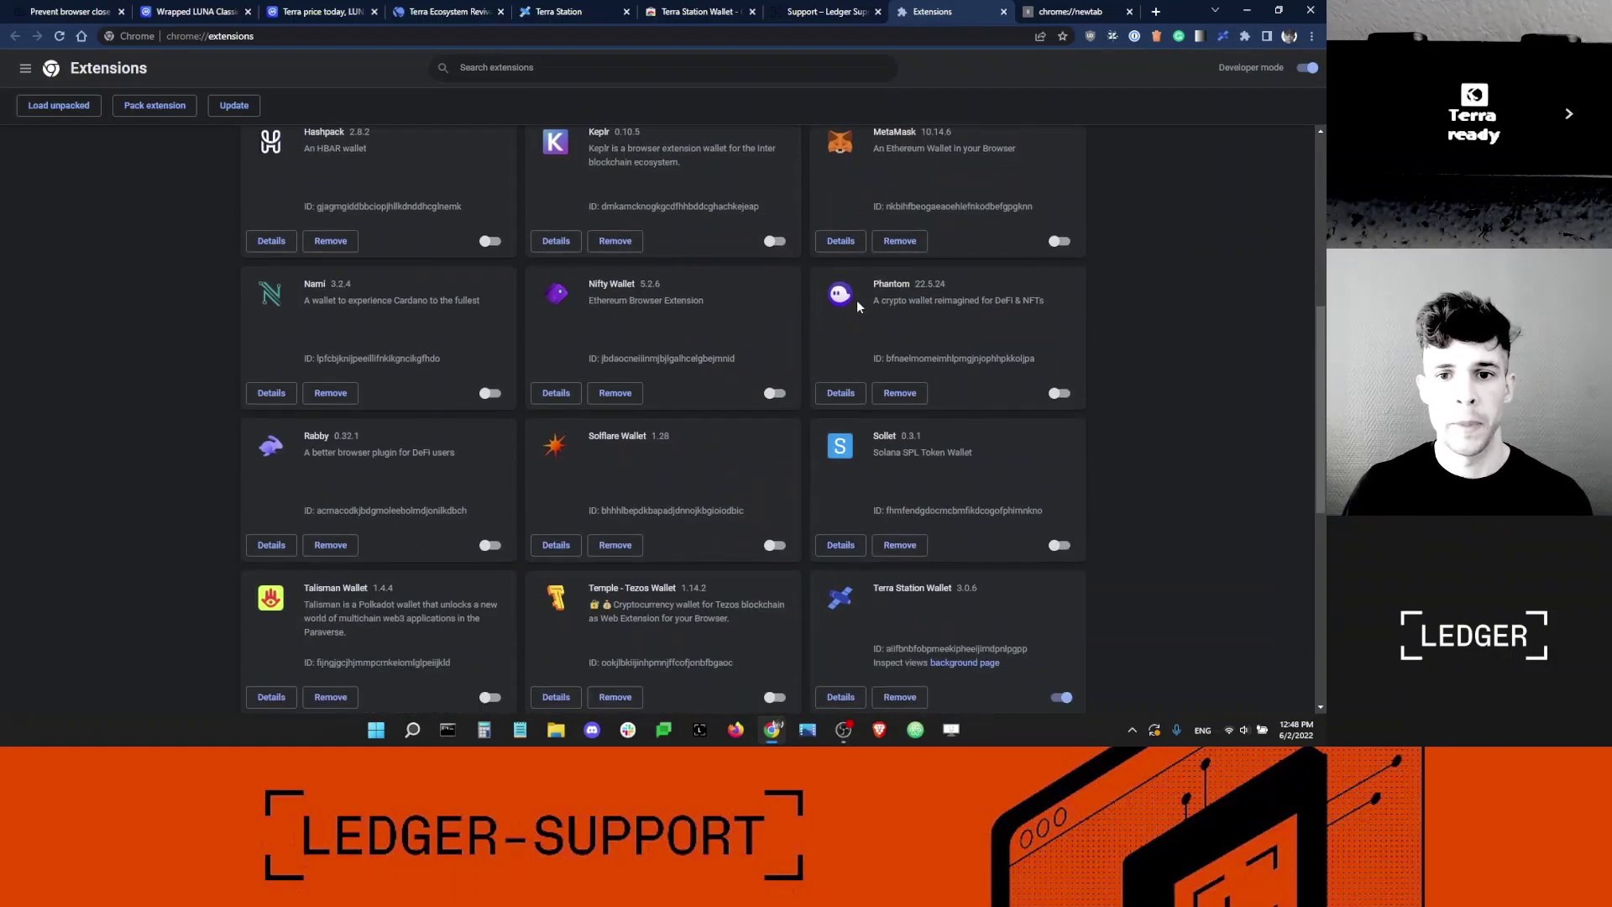
{"action": "scroll", "coordinate": [1103, 195], "scroll_direction": "up", "scroll_amount": 2}
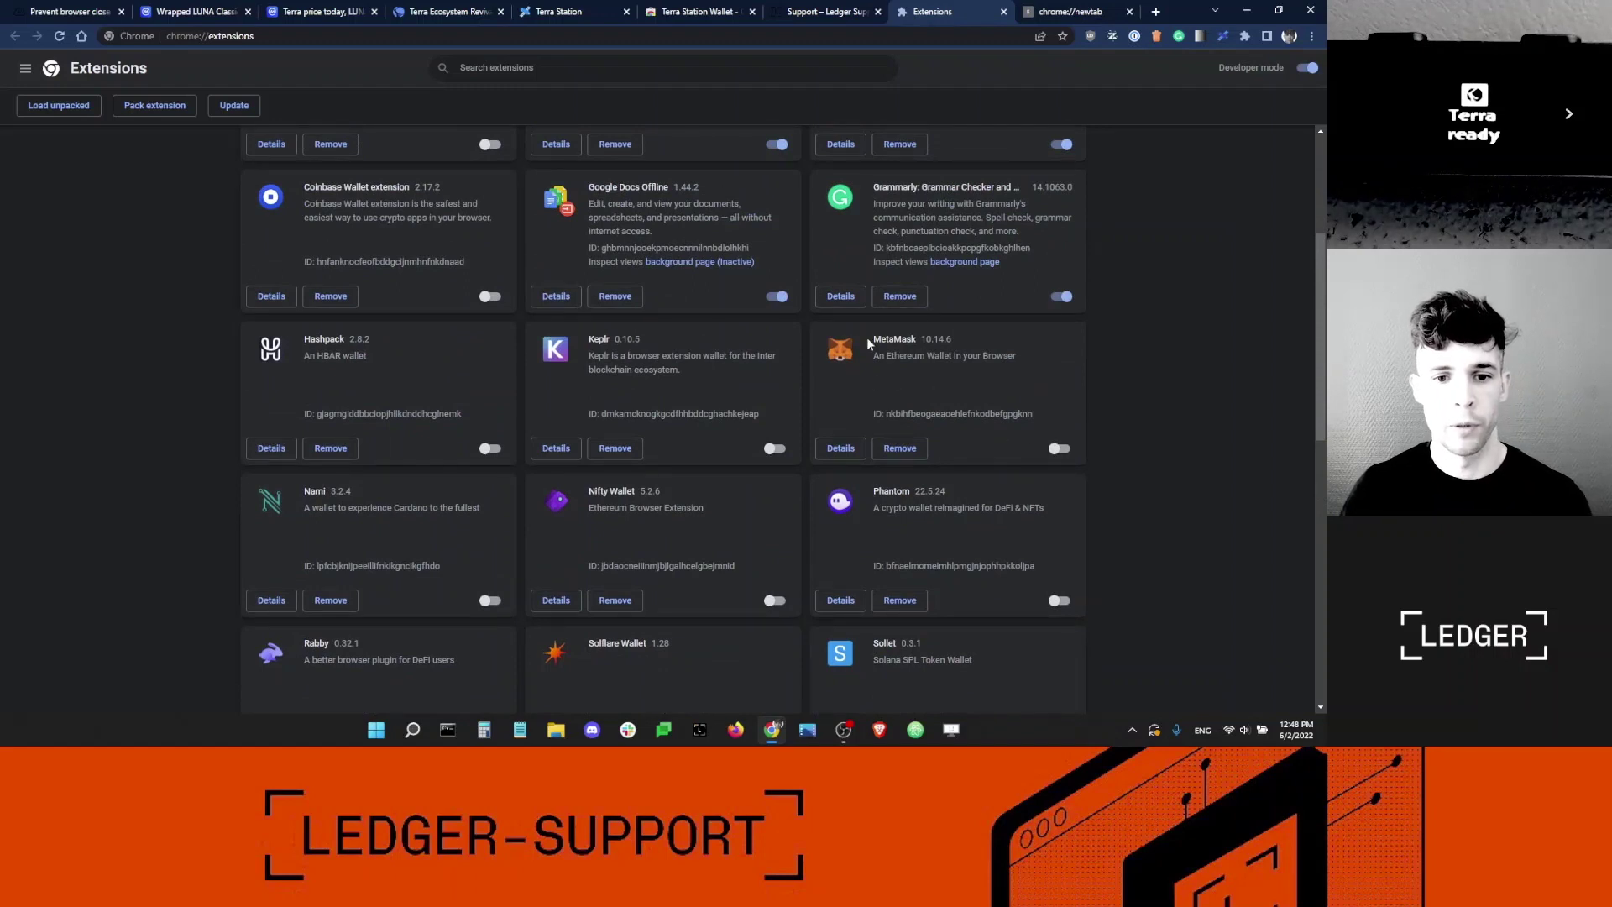
{"action": "double_click", "coordinate": [877, 342]}
{"action": "left_click", "coordinate": [1060, 450]}
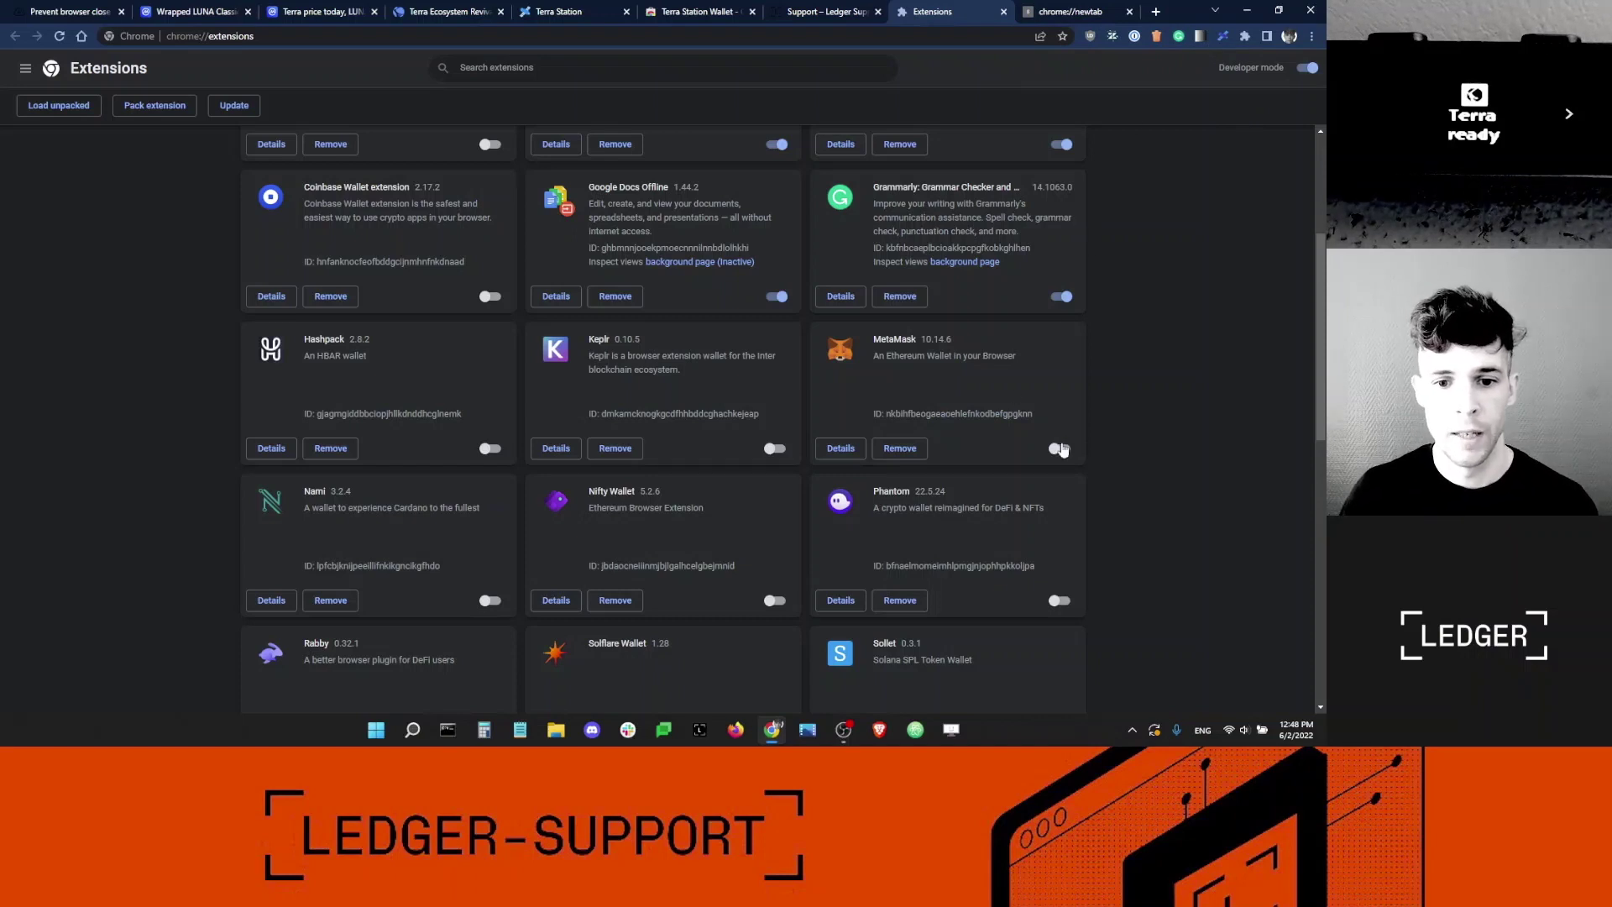
{"action": "scroll", "coordinate": [914, 370], "scroll_direction": "down", "scroll_amount": 3}
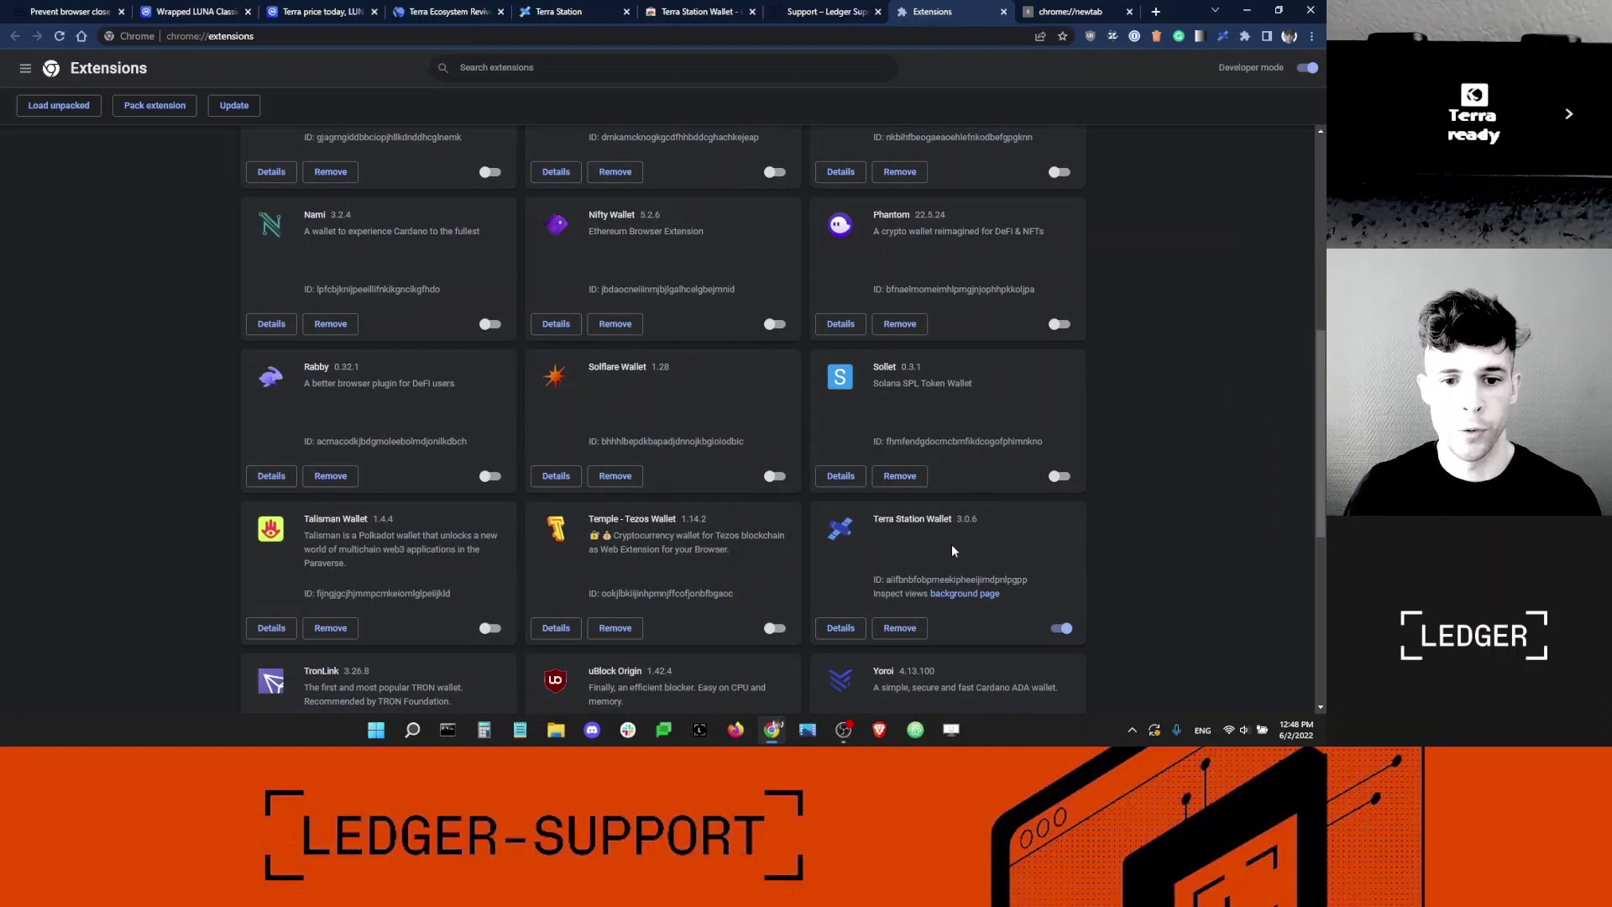
Step: Close the Extensions page and connect Terra Station Wallet to the Ledger device
{"action": "left_click", "coordinate": [1003, 14]}
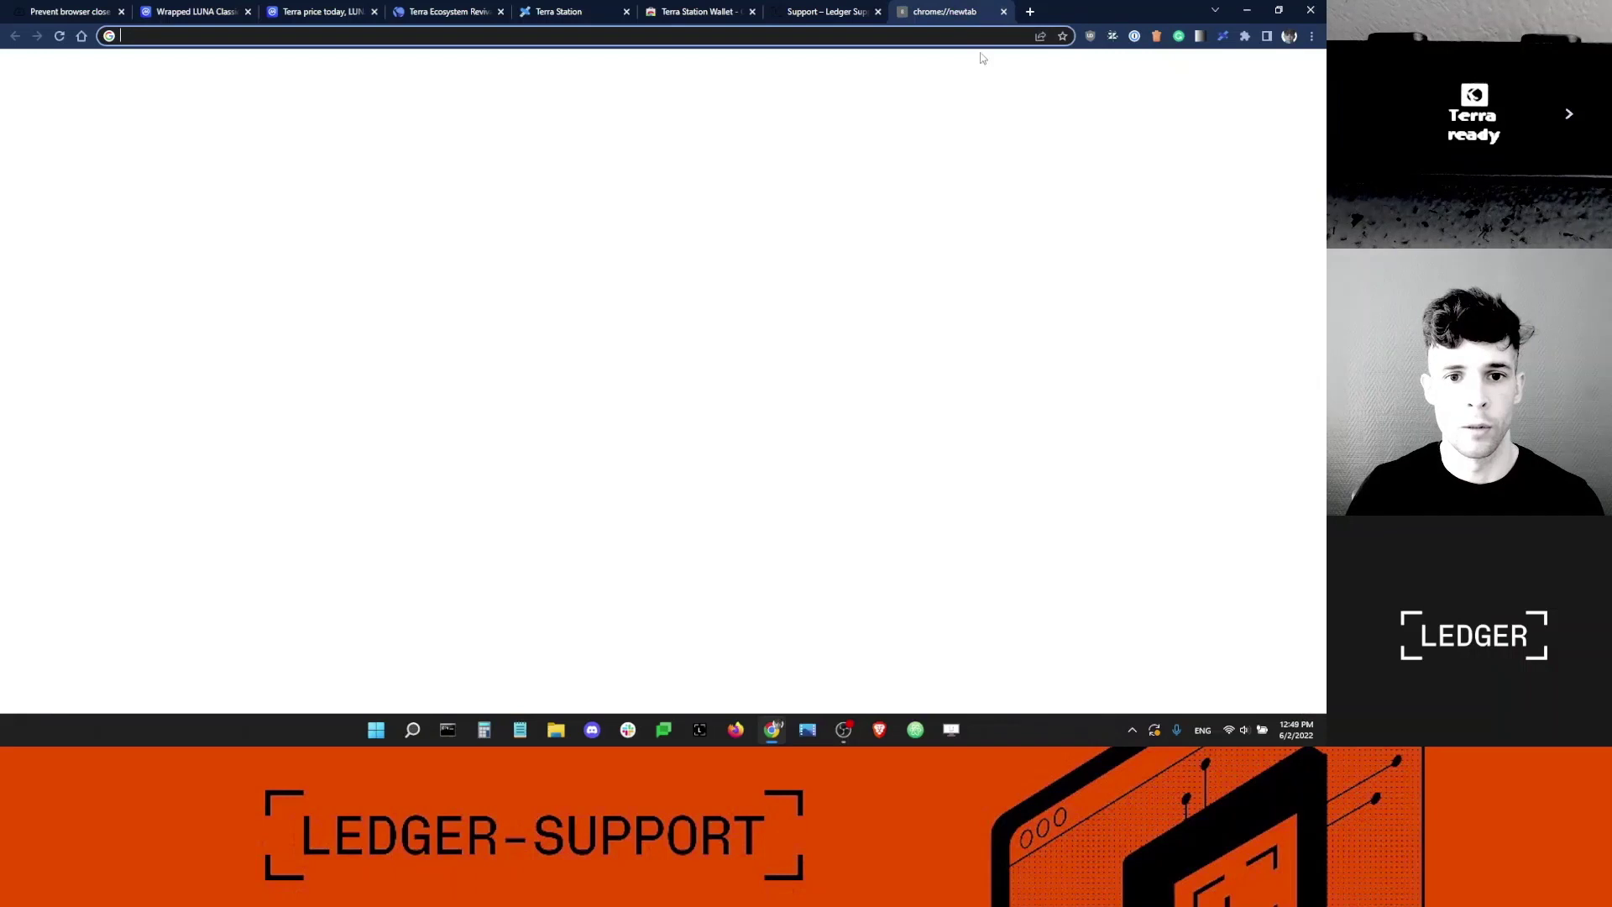
{"action": "left_click", "coordinate": [1224, 37]}
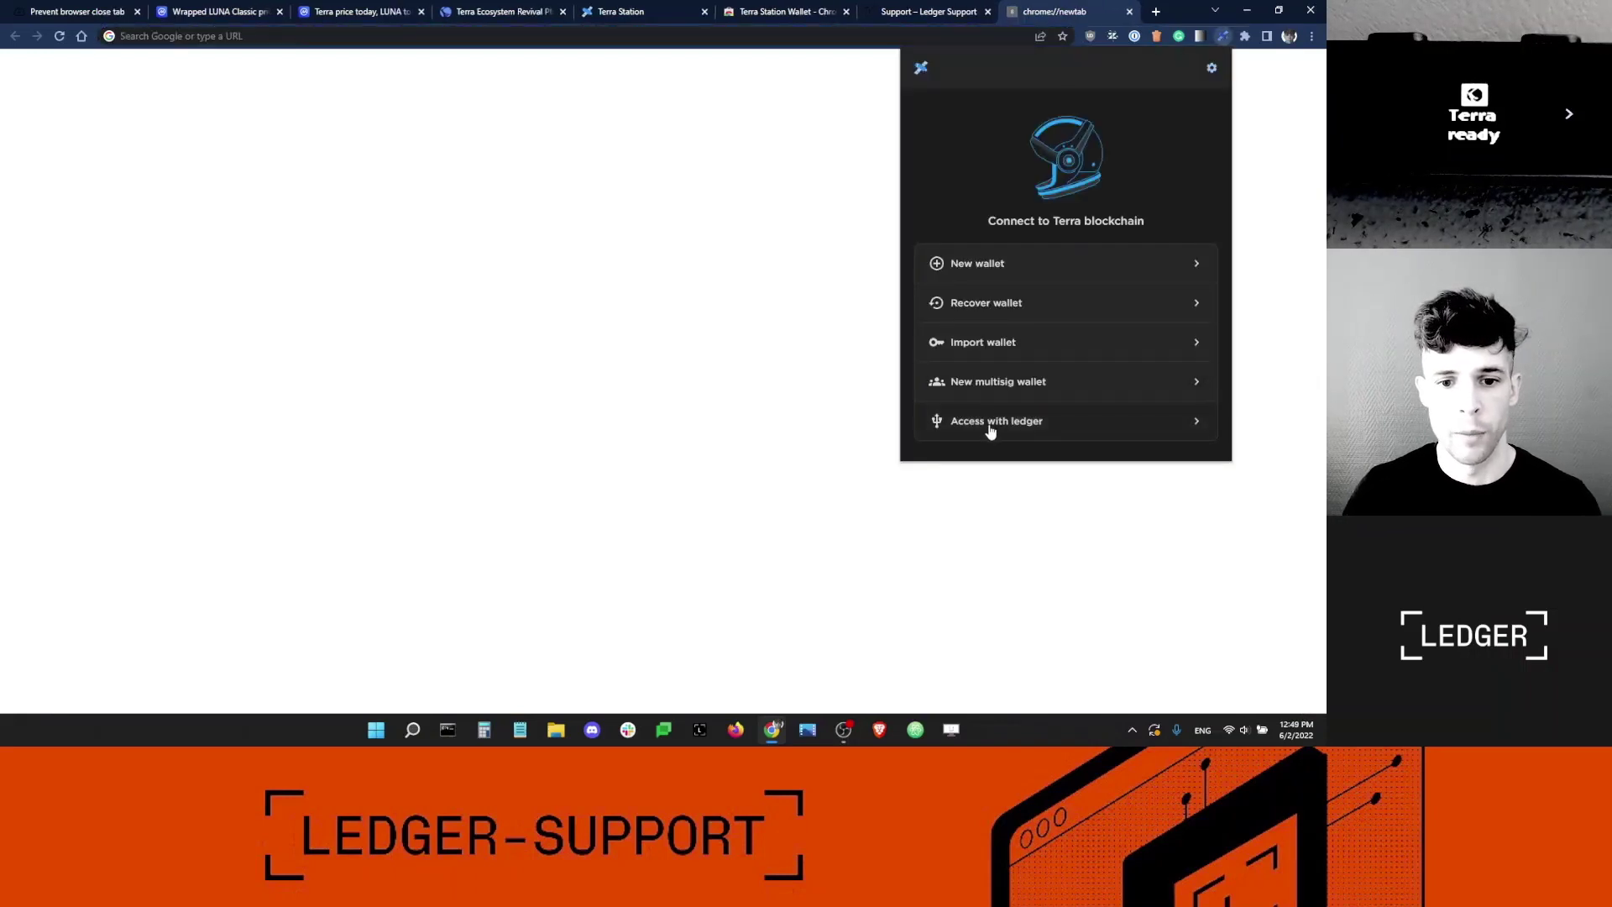
{"action": "left_click", "coordinate": [991, 425]}
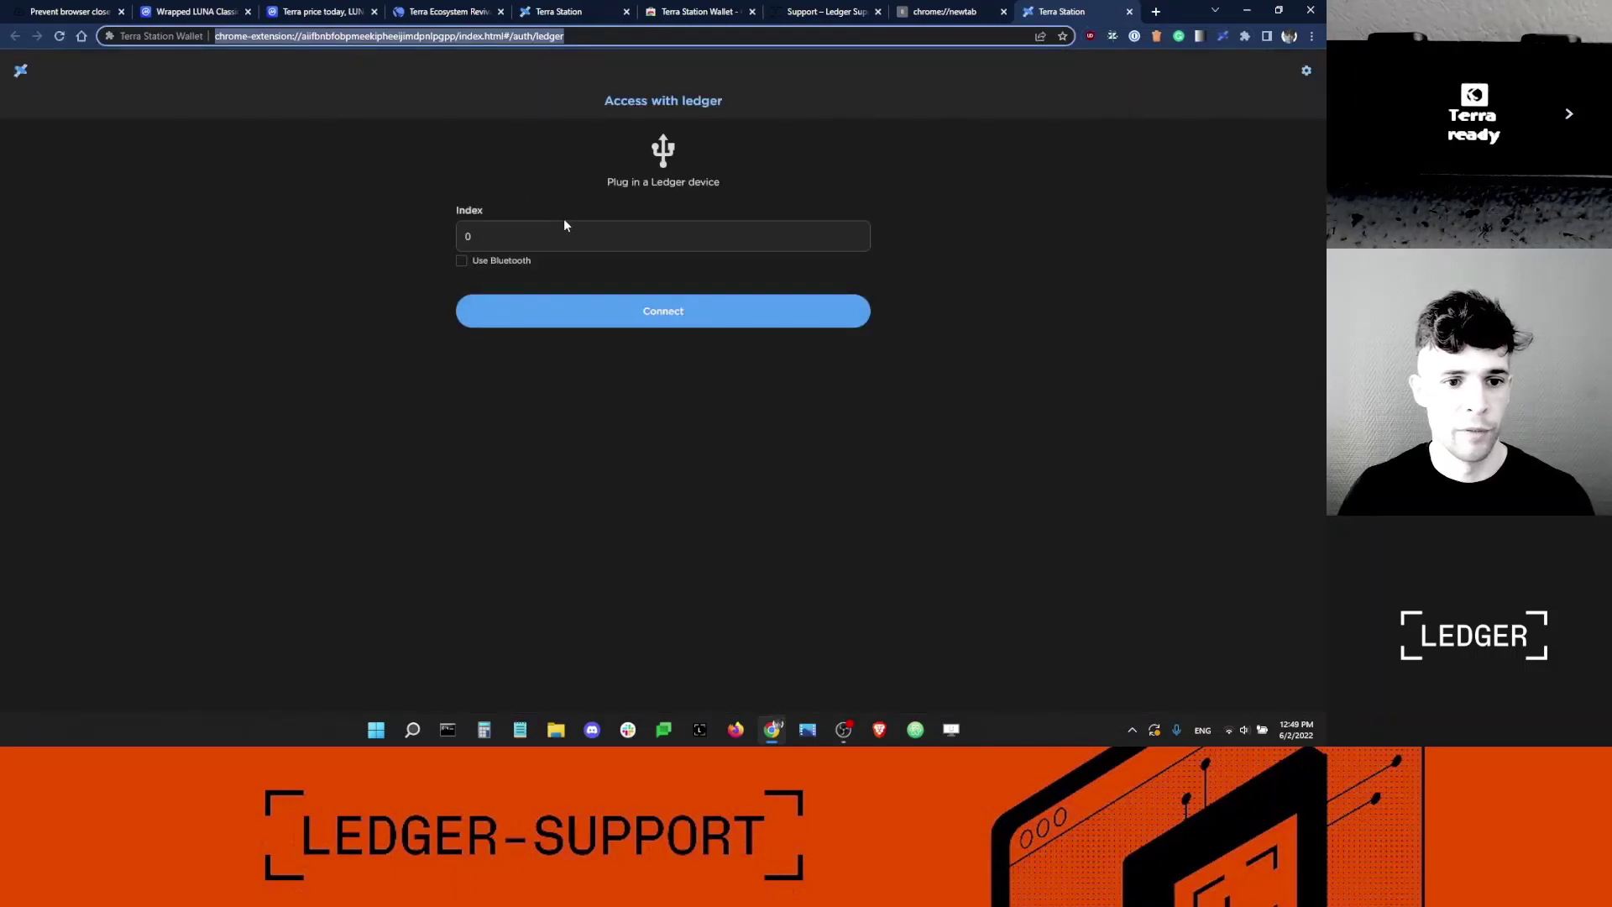
{"action": "left_click", "coordinate": [662, 315]}
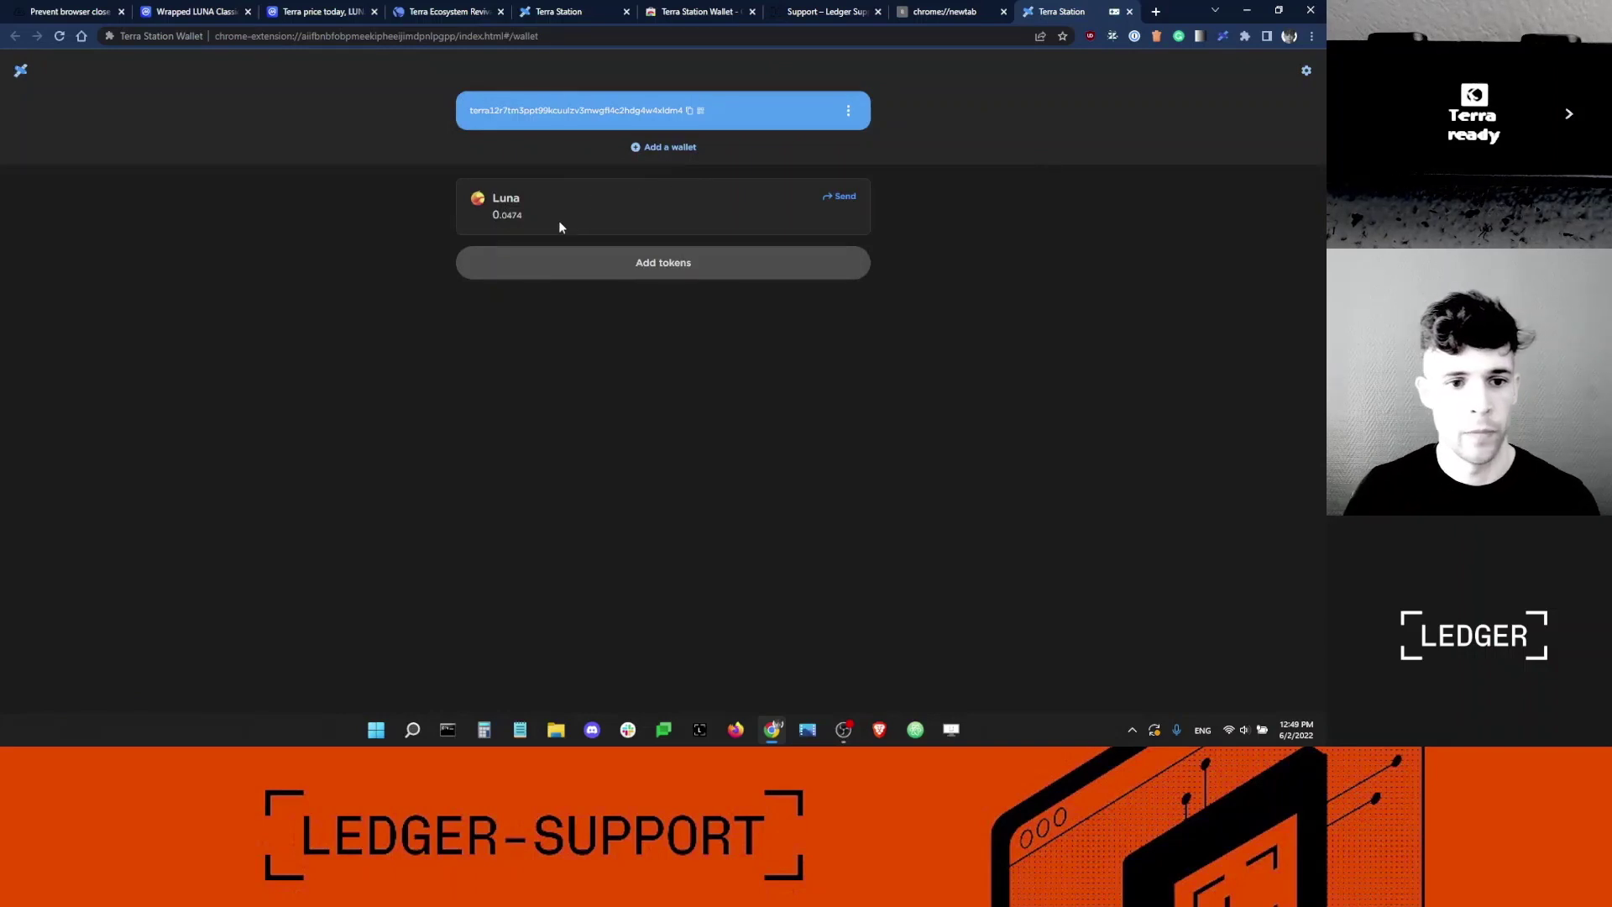
Step: Copy the wallet address and open the Send form for the 0.0474 Luna balance
{"action": "left_click_drag", "start_coordinate": [558, 220], "coordinate": [508, 198]}
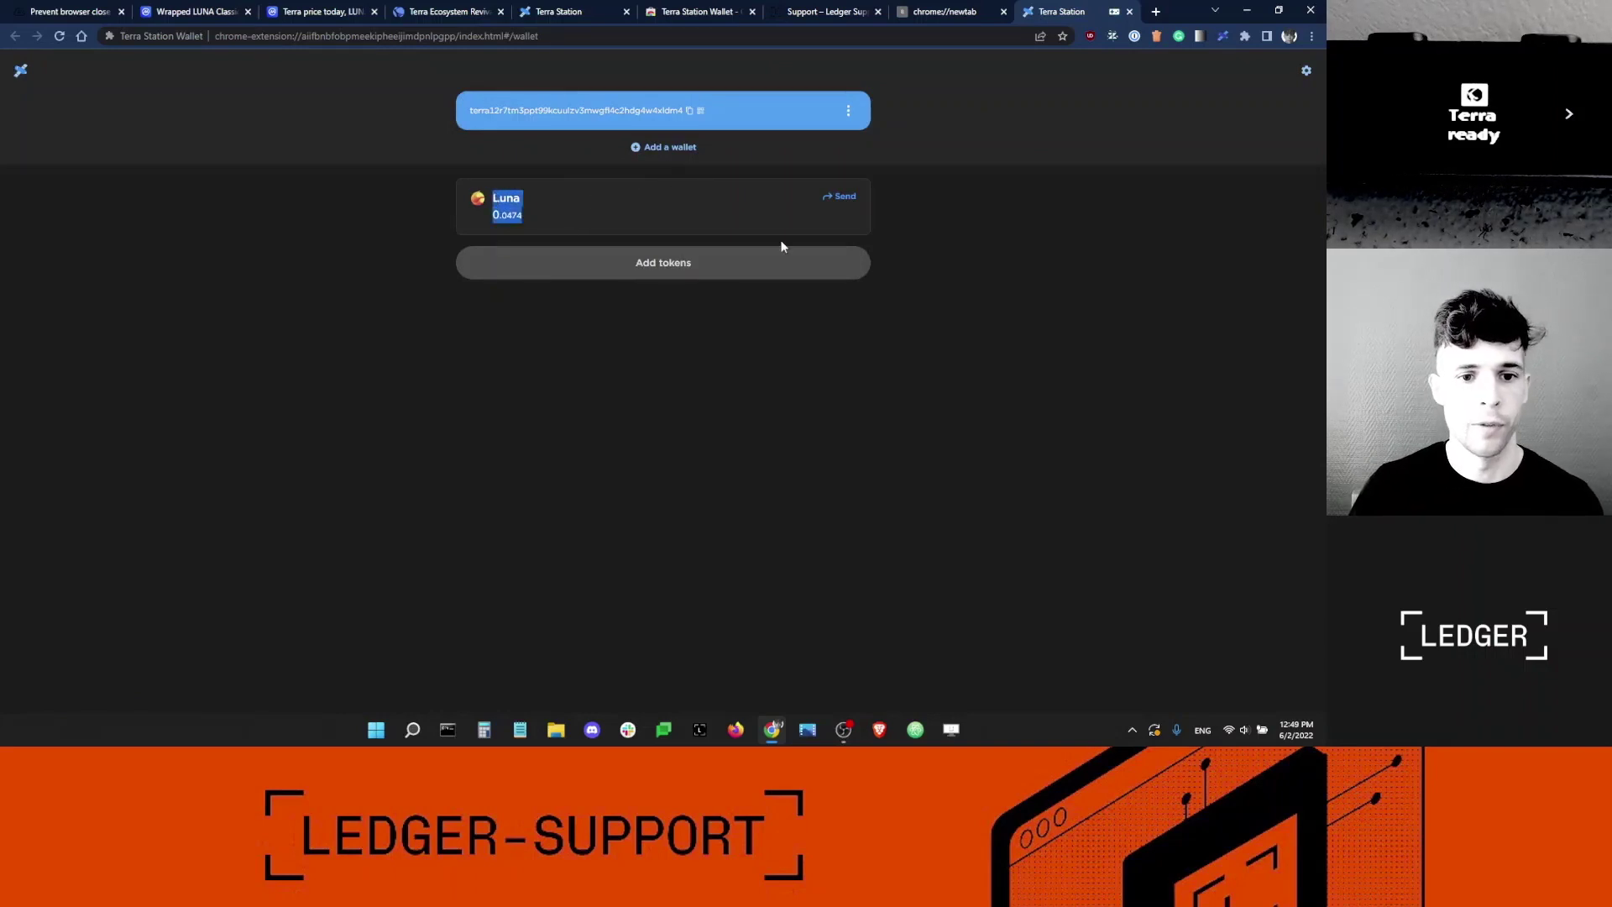
{"action": "left_click", "coordinate": [972, 248]}
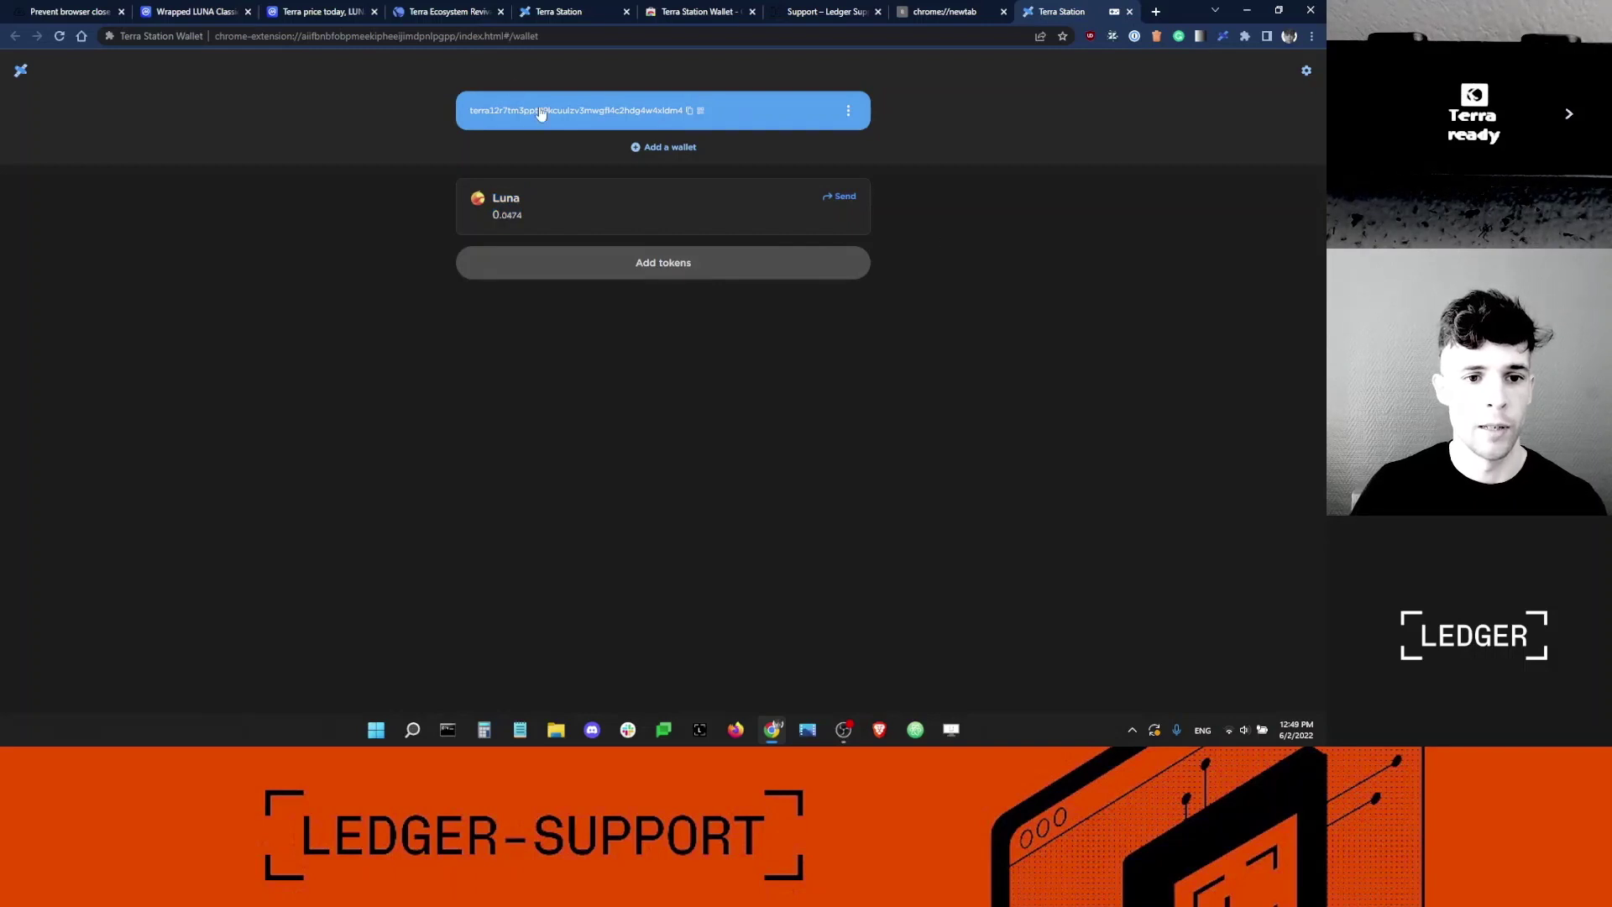
{"action": "left_click", "coordinate": [689, 112]}
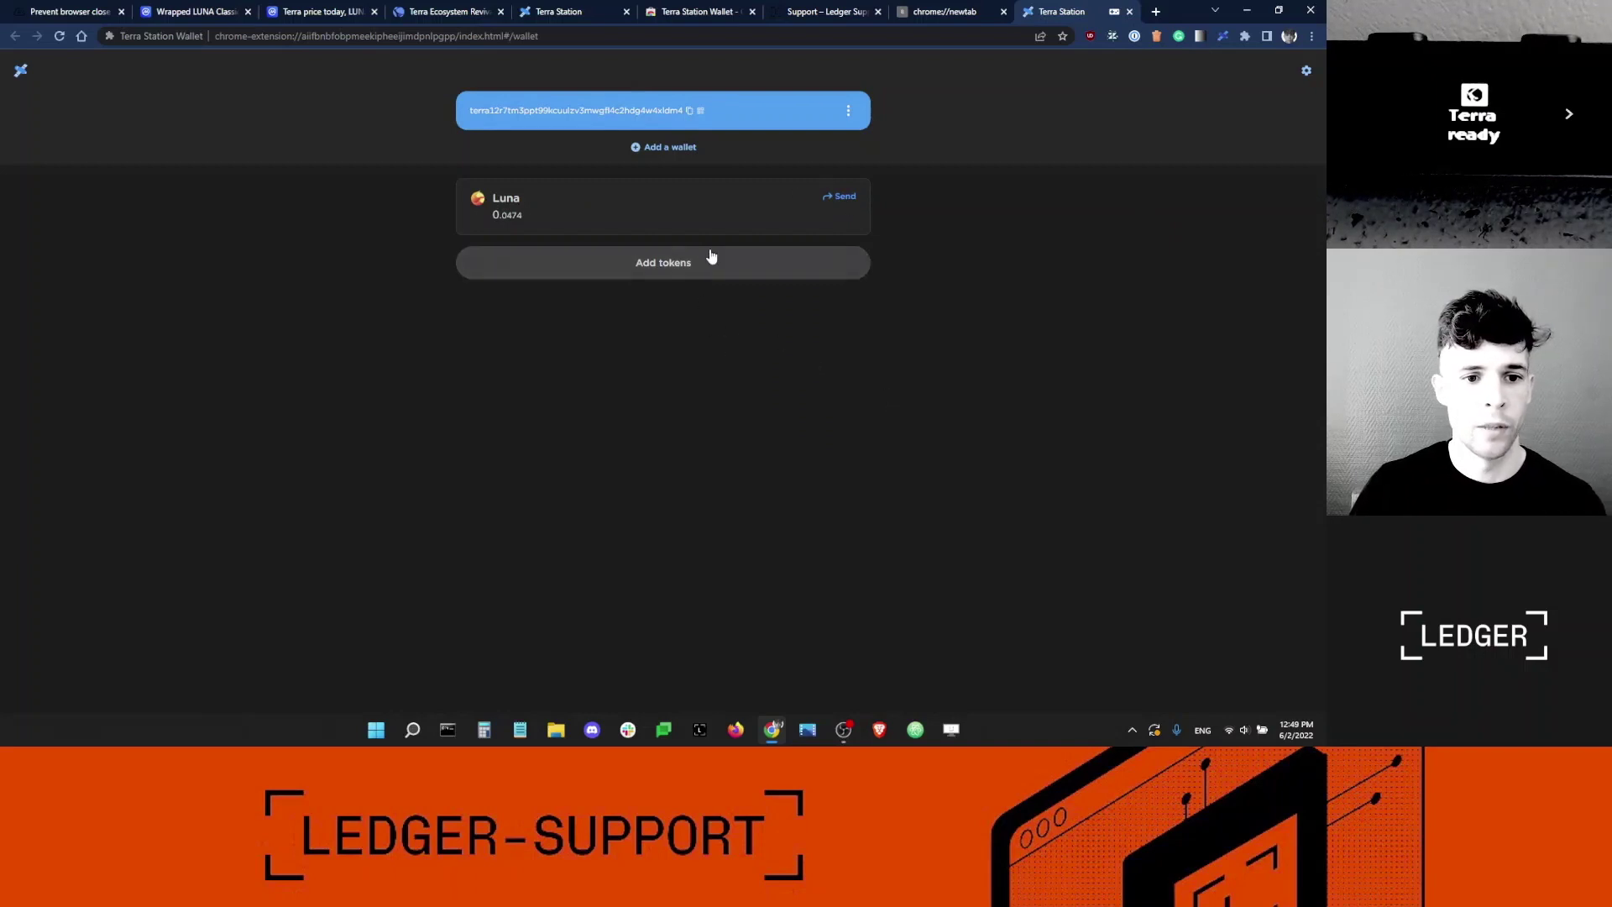
{"action": "left_click", "coordinate": [843, 198]}
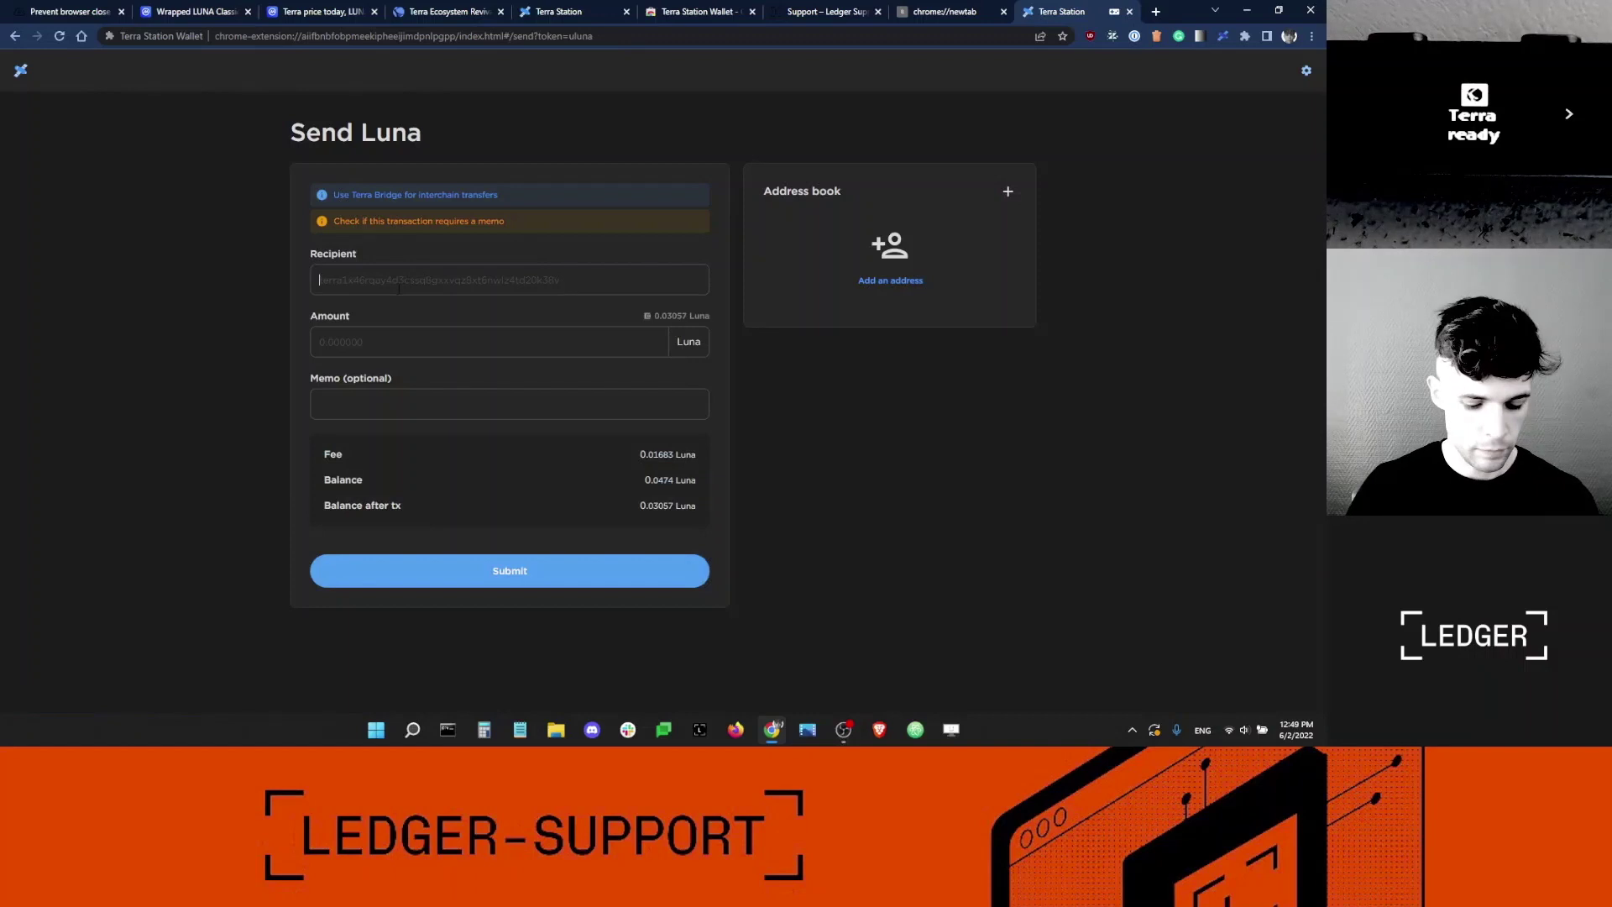
Step: Fill the Send Luna form with the pasted recipient address, amount 0.01 and memo hello
{"action": "key", "text": "ctrl+v"}
{"action": "key", "text": "Tab"}
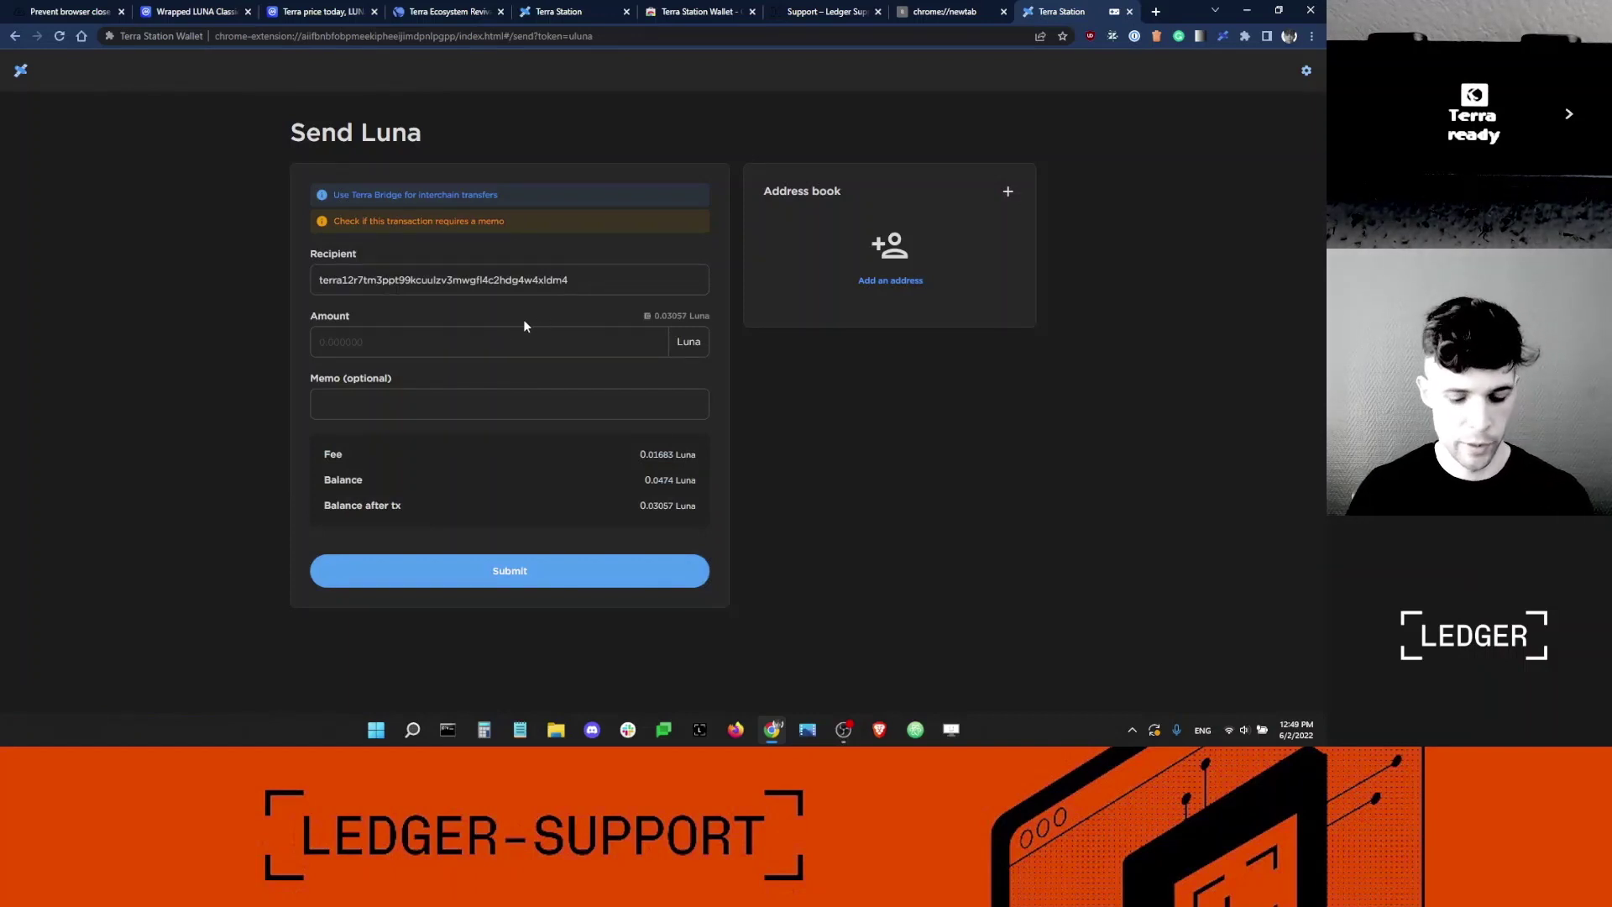
{"action": "type", "text": "0."}
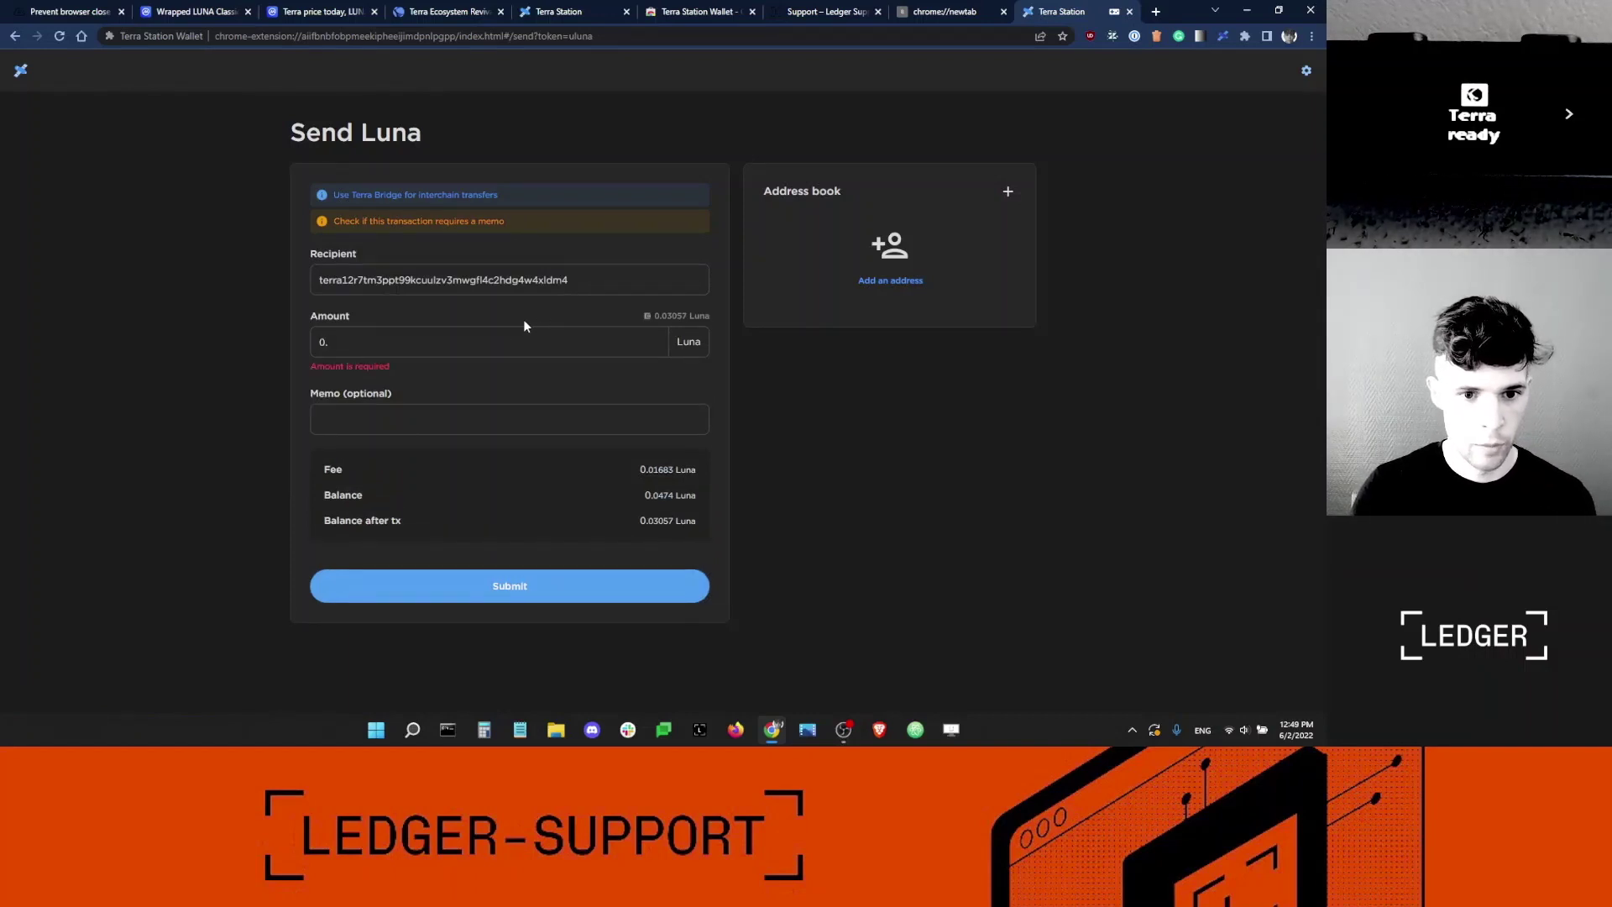
{"action": "type", "text": "01"}
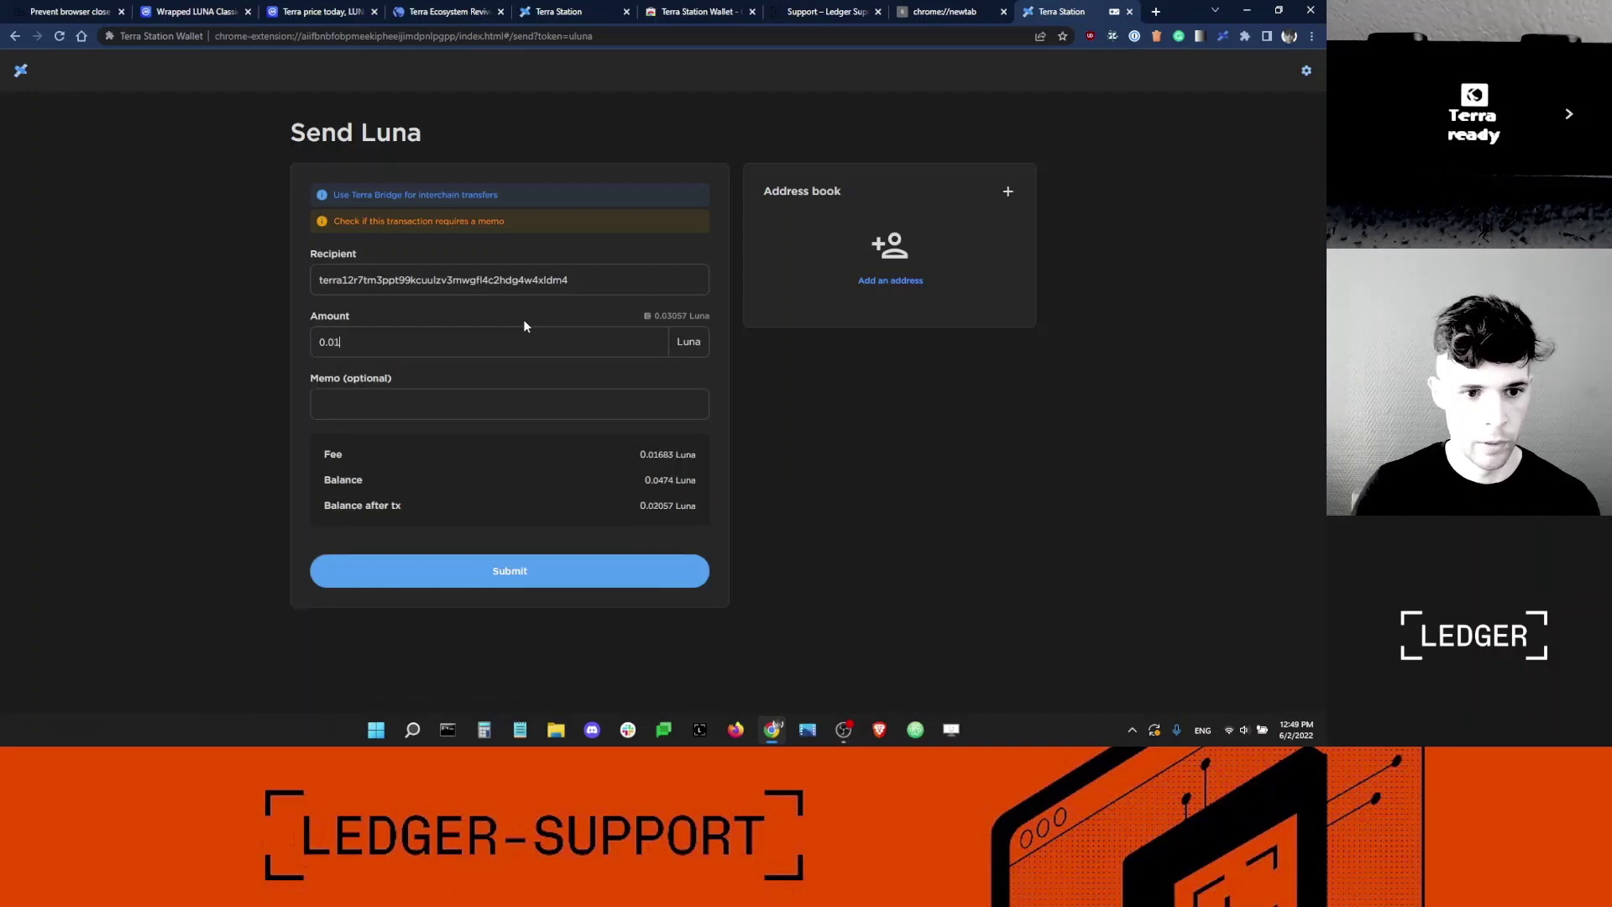
{"action": "left_click", "coordinate": [453, 409]}
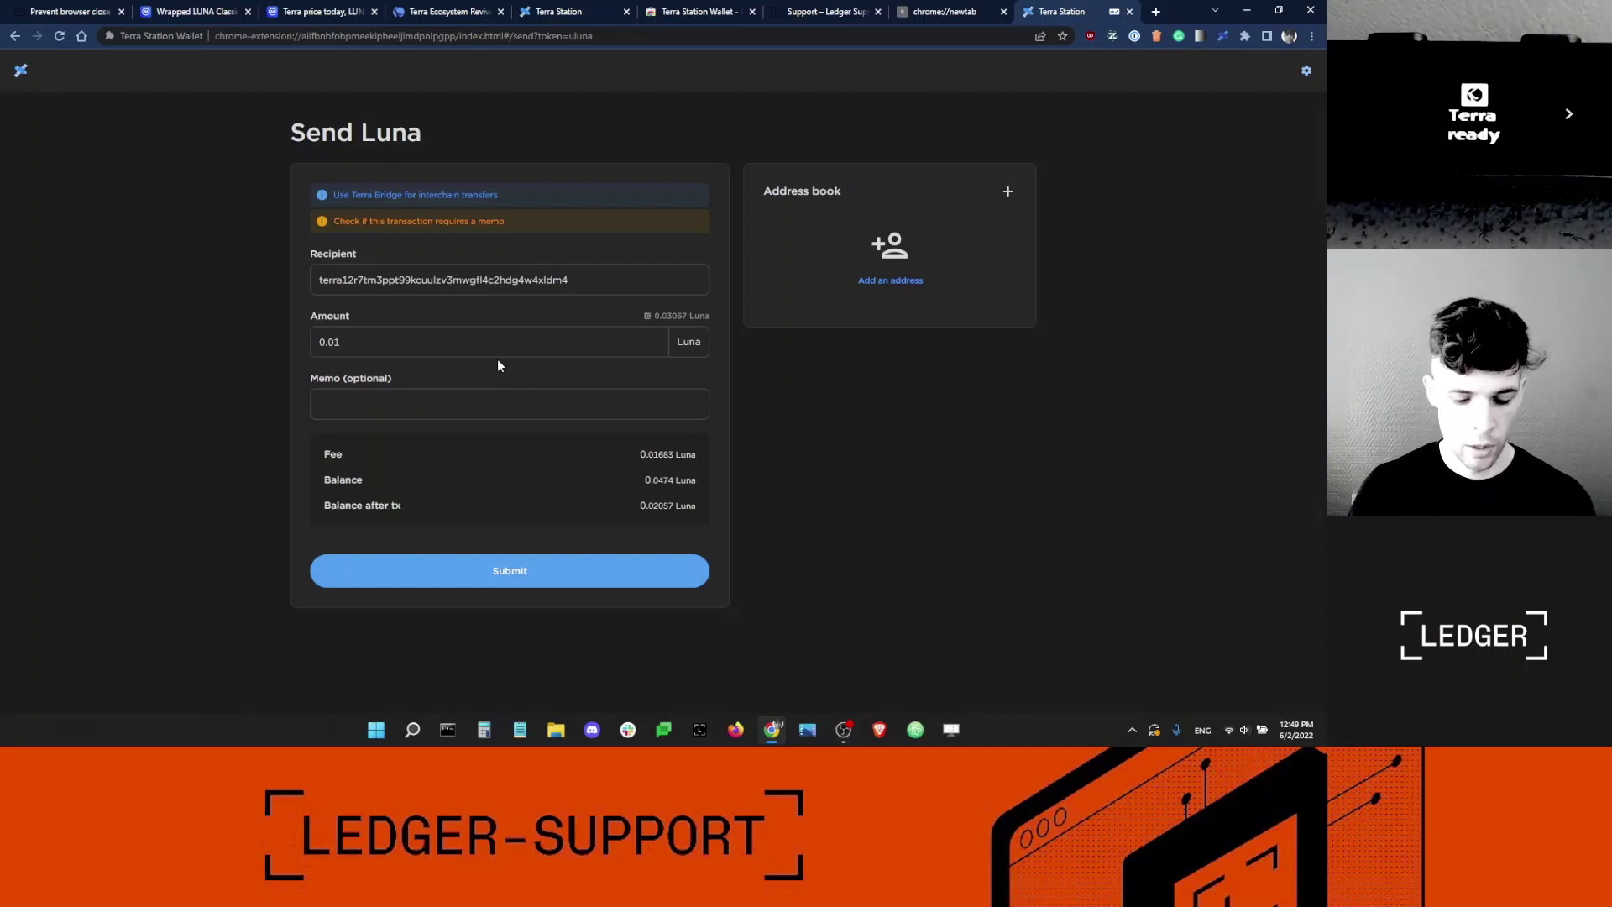
{"action": "type", "text": "hello"}
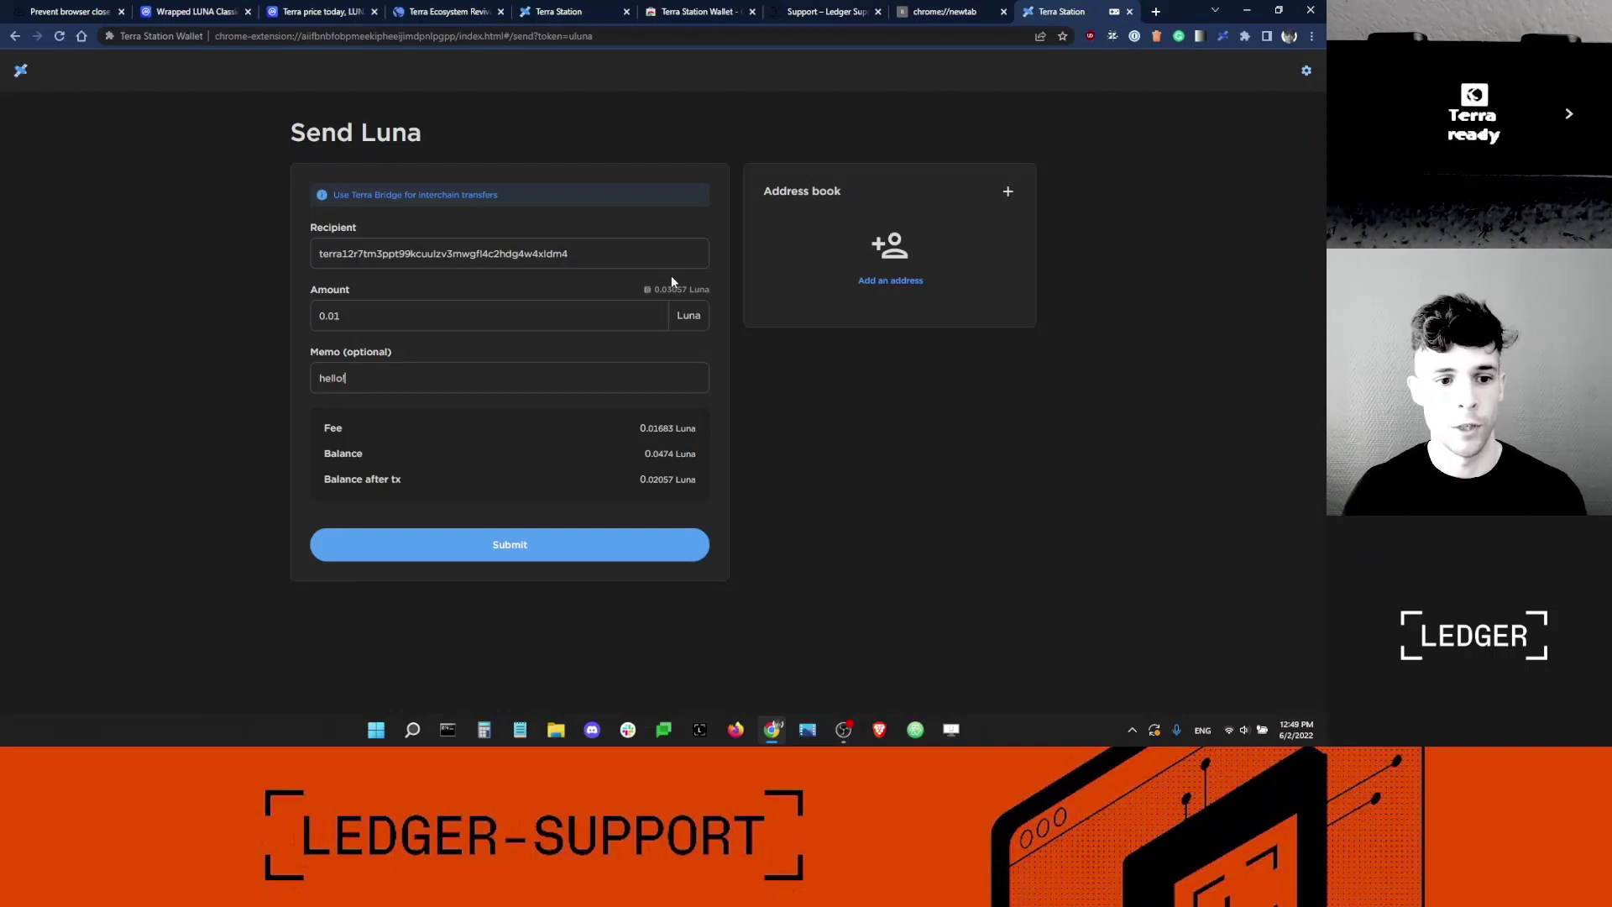
Step: Submit the 0.01 Luna transfer and close the resulting transport error
{"action": "left_click", "coordinate": [536, 542]}
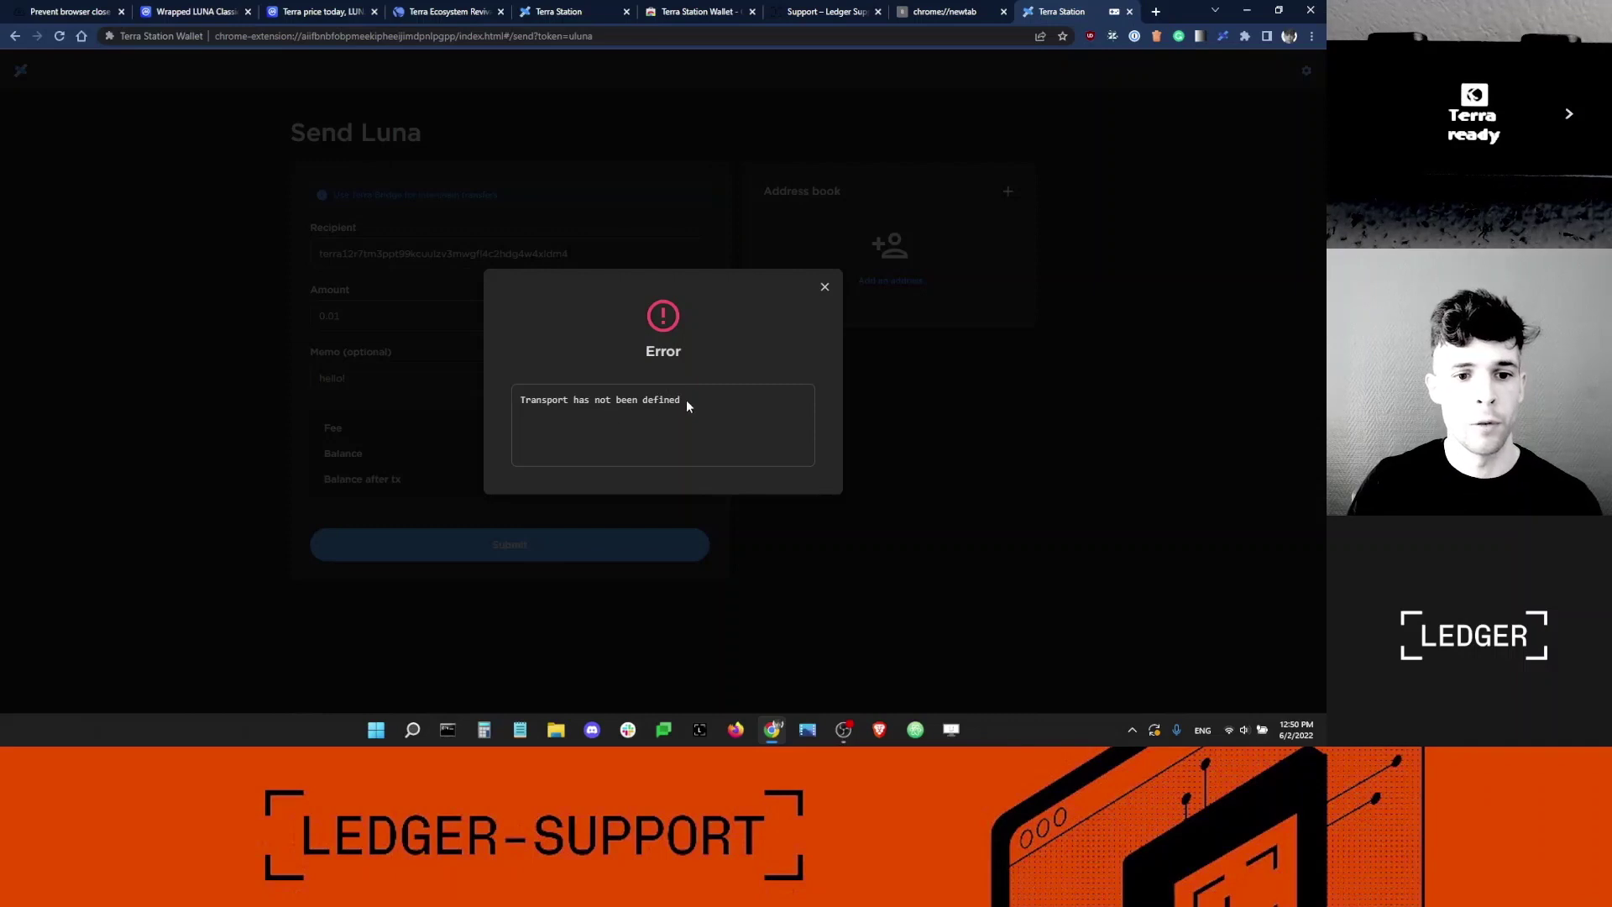
{"action": "left_click_drag", "start_coordinate": [686, 401], "coordinate": [514, 406]}
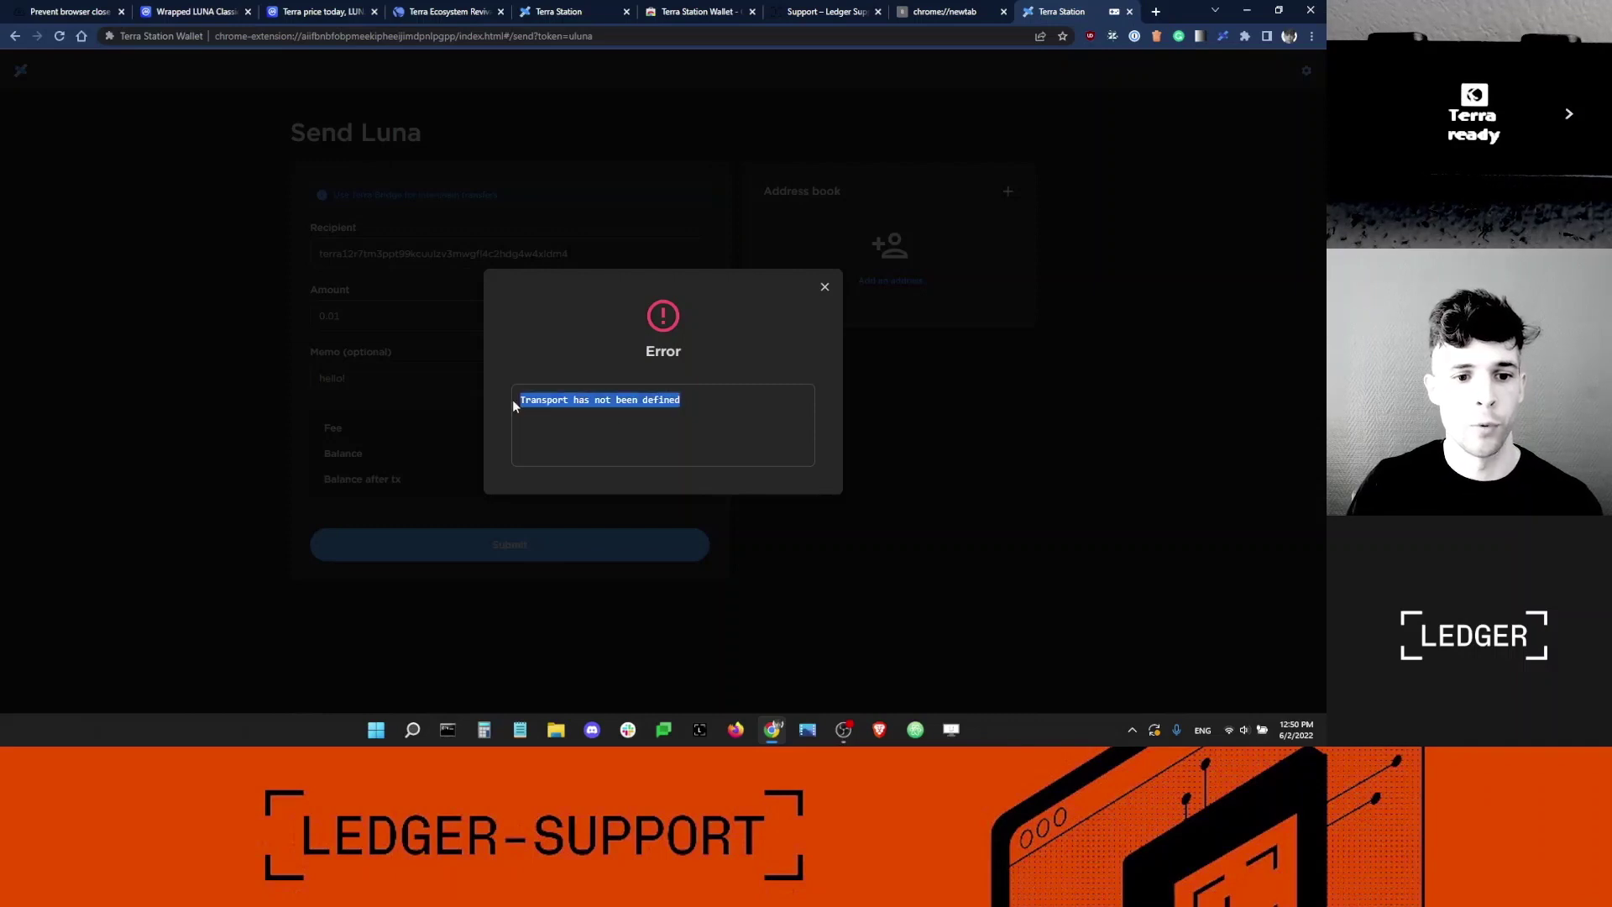
{"action": "left_click", "coordinate": [825, 288]}
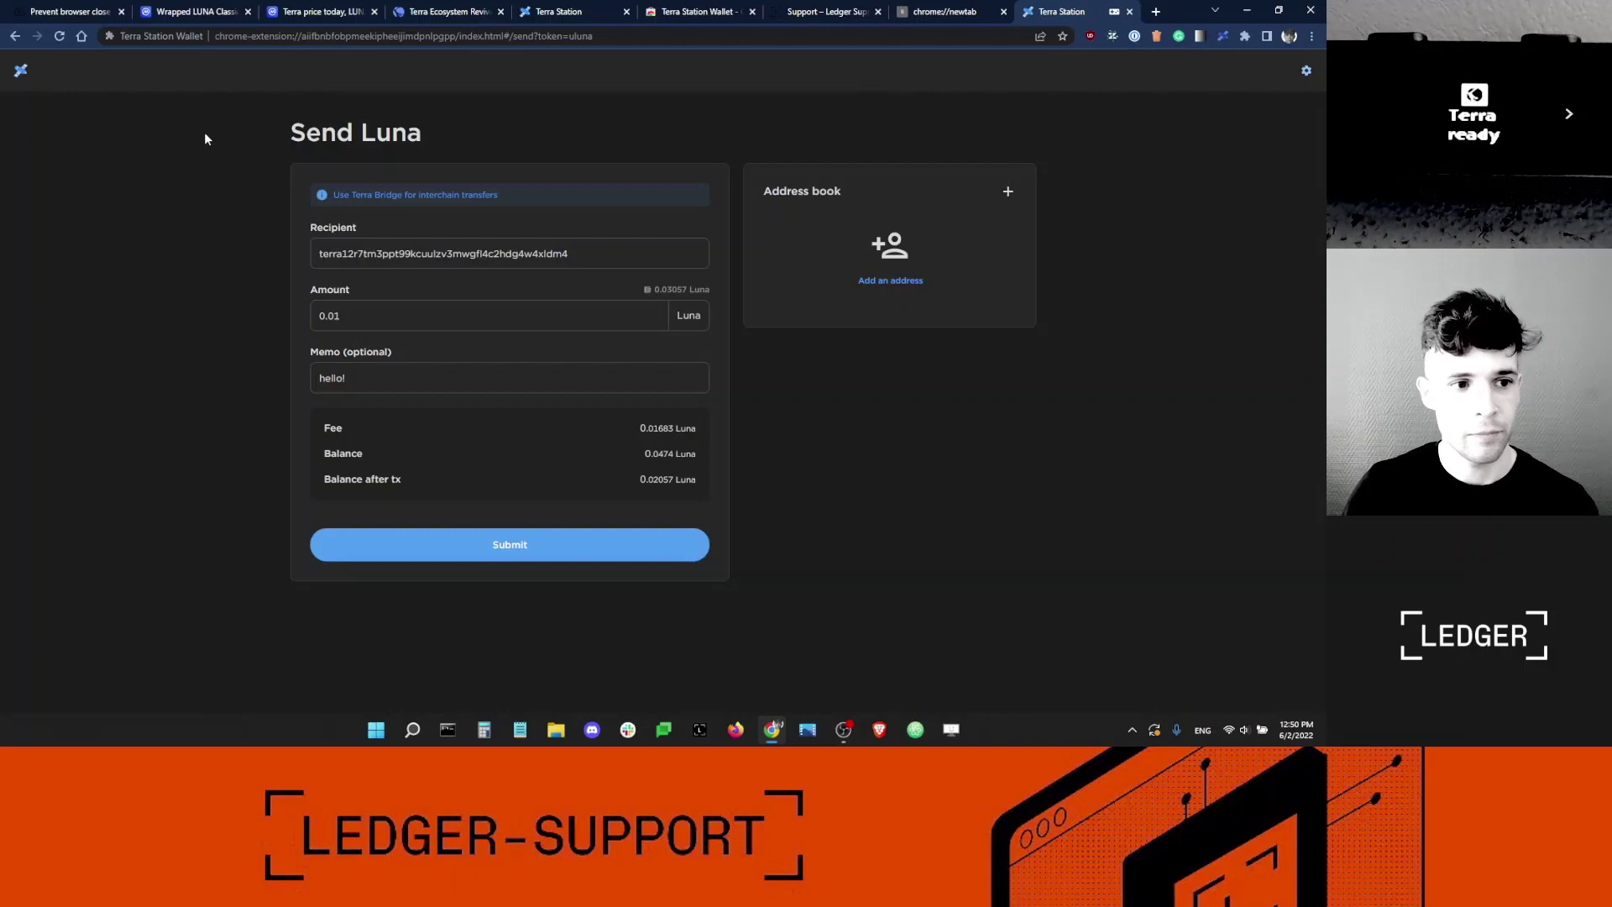
Step: Return to the wallet home, then switch to the station.terra.money dashboard tab and check its URL
{"action": "left_click", "coordinate": [25, 73]}
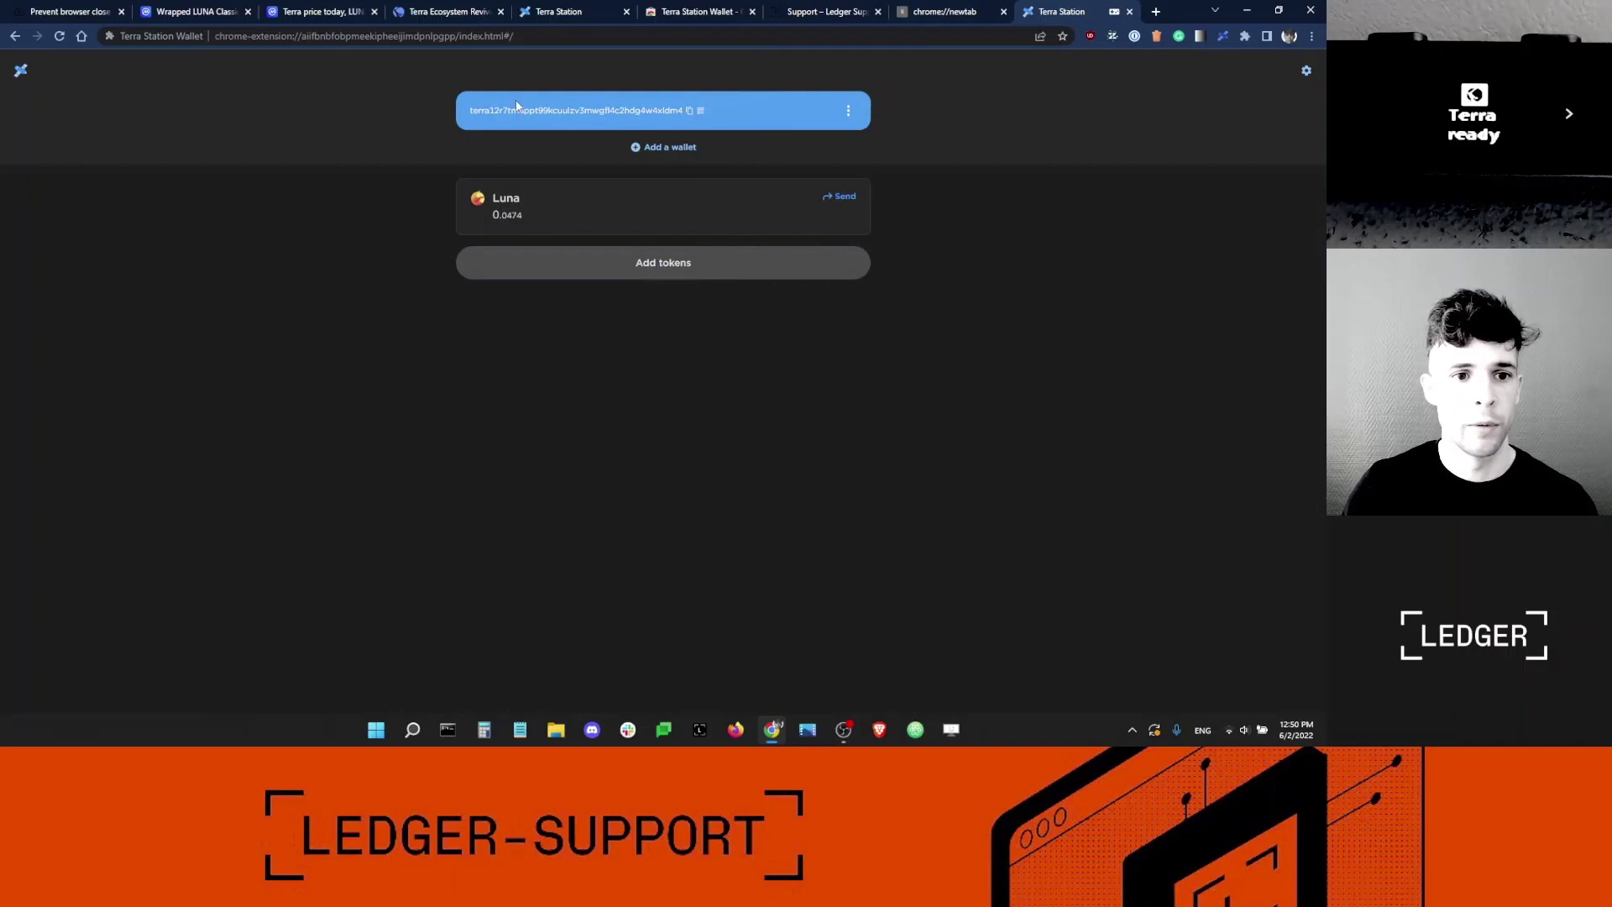
{"action": "left_click", "coordinate": [547, 17]}
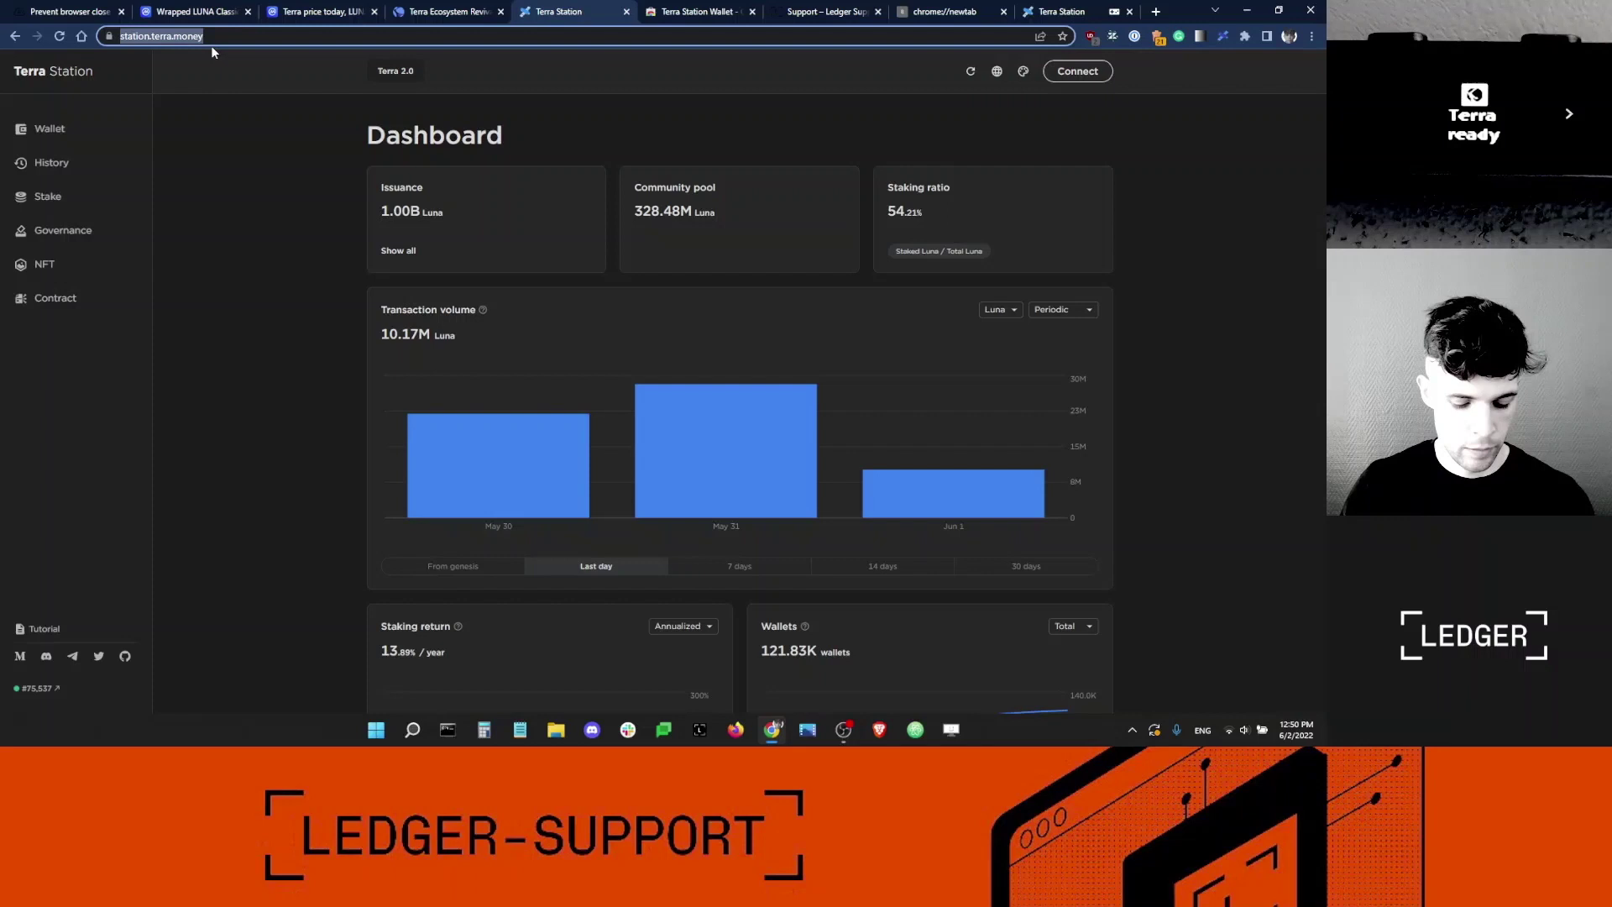
{"action": "left_click", "coordinate": [139, 37]}
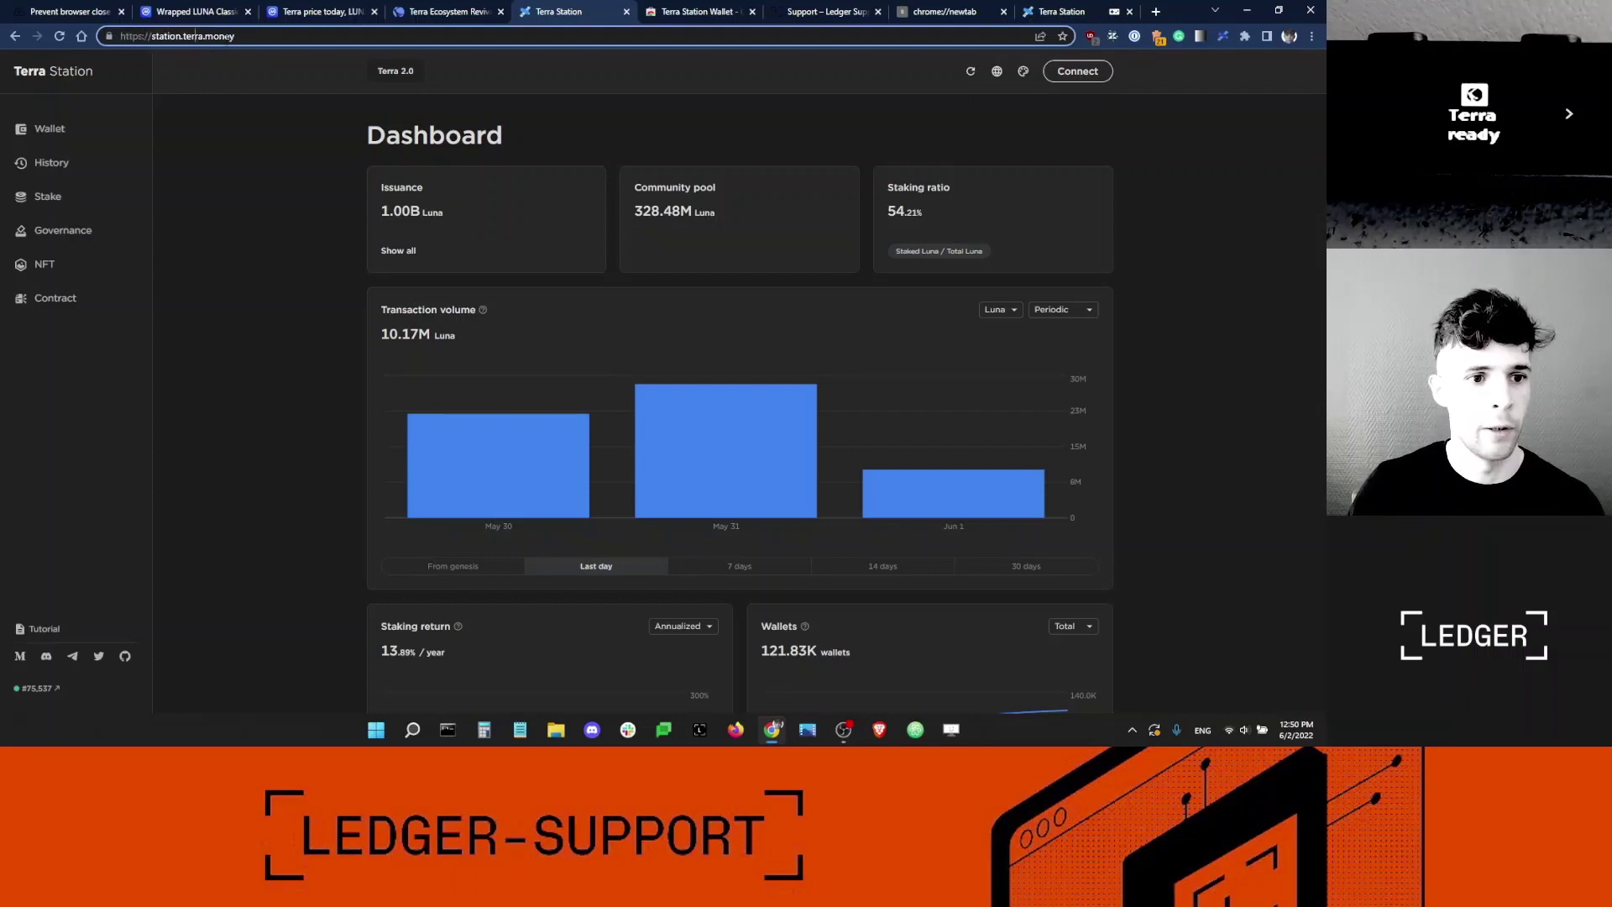
{"action": "left_click", "coordinate": [222, 87]}
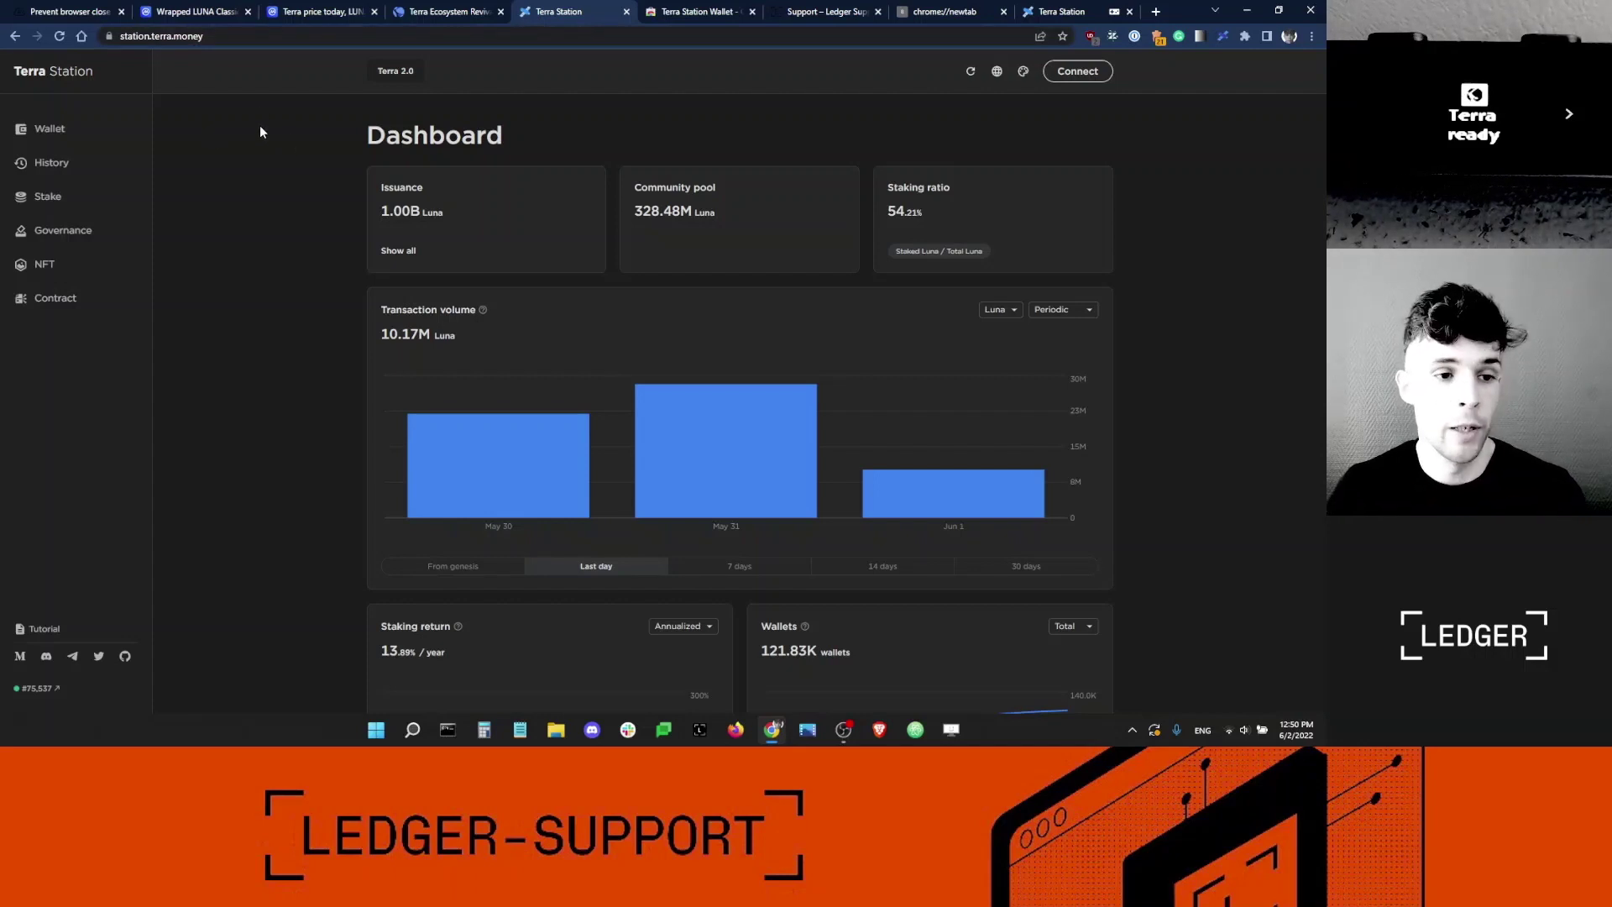
{"action": "left_click", "coordinate": [230, 37]}
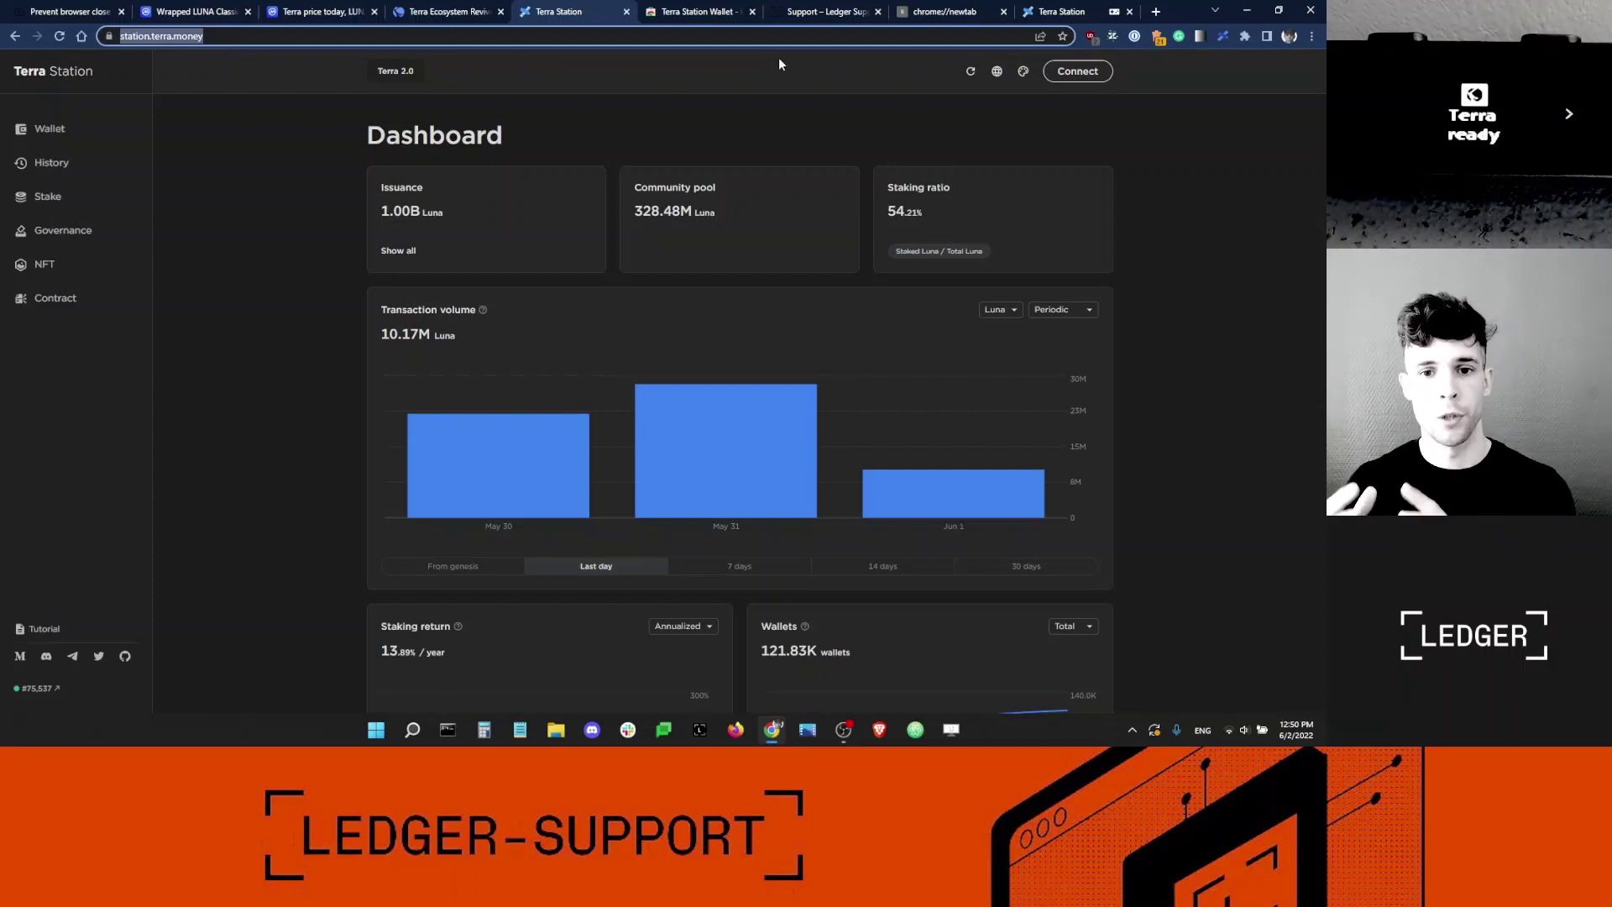
Step: Reload the station.terra.money dashboard and approve its connection request in the Terra Station wallet
{"action": "left_click", "coordinate": [273, 127]}
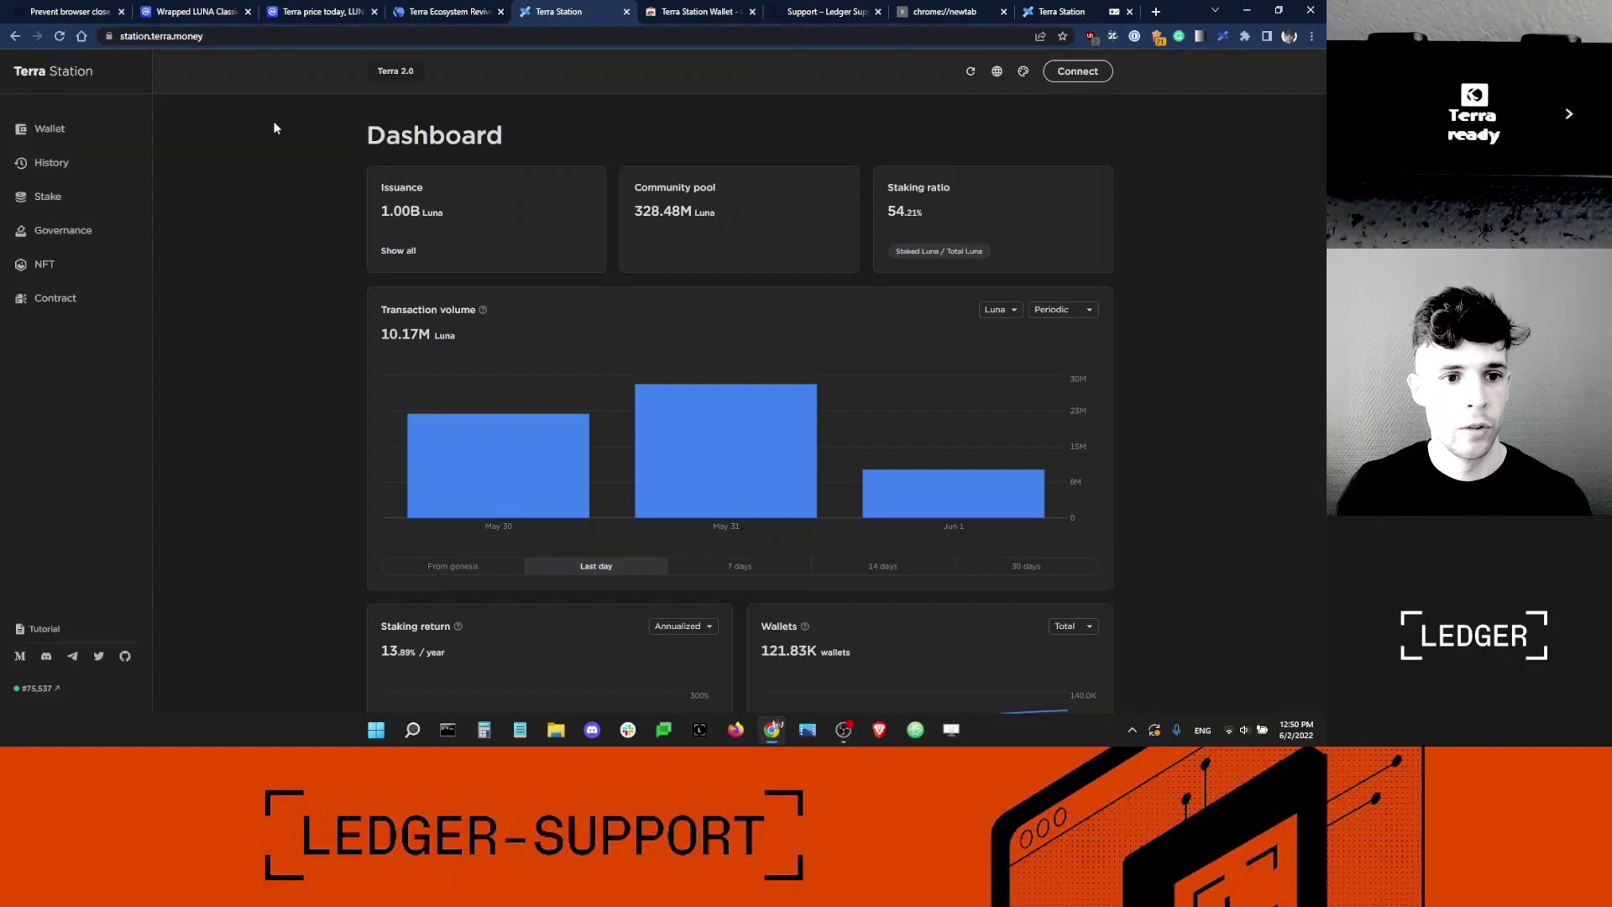
{"action": "left_click", "coordinate": [1085, 74]}
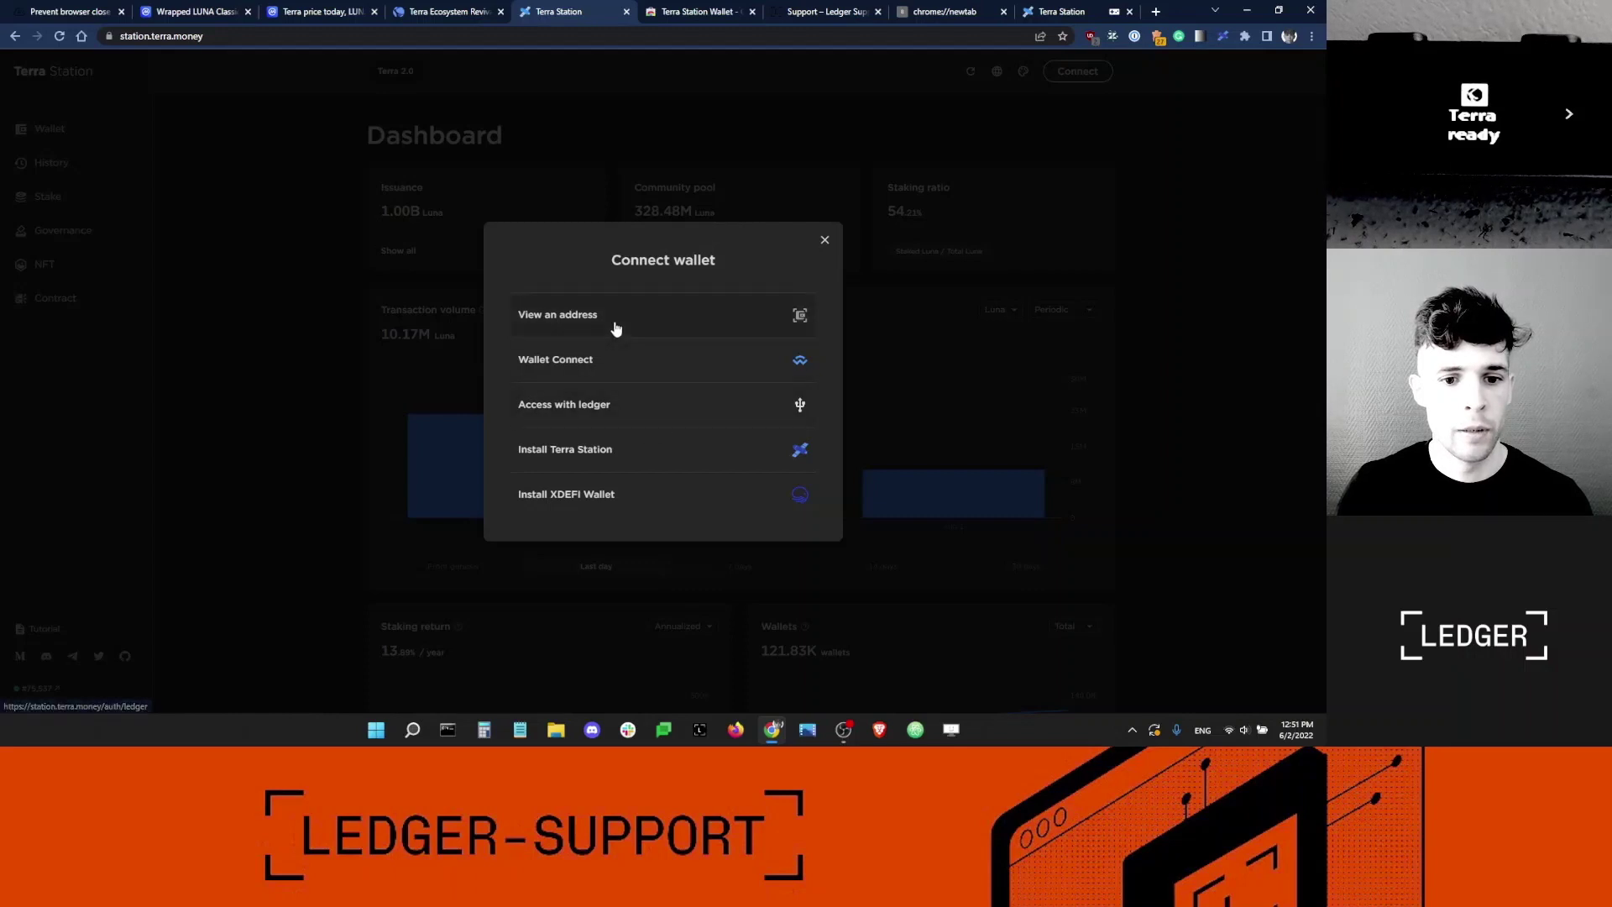
{"action": "left_click", "coordinate": [273, 170]}
{"action": "left_click", "coordinate": [59, 36]}
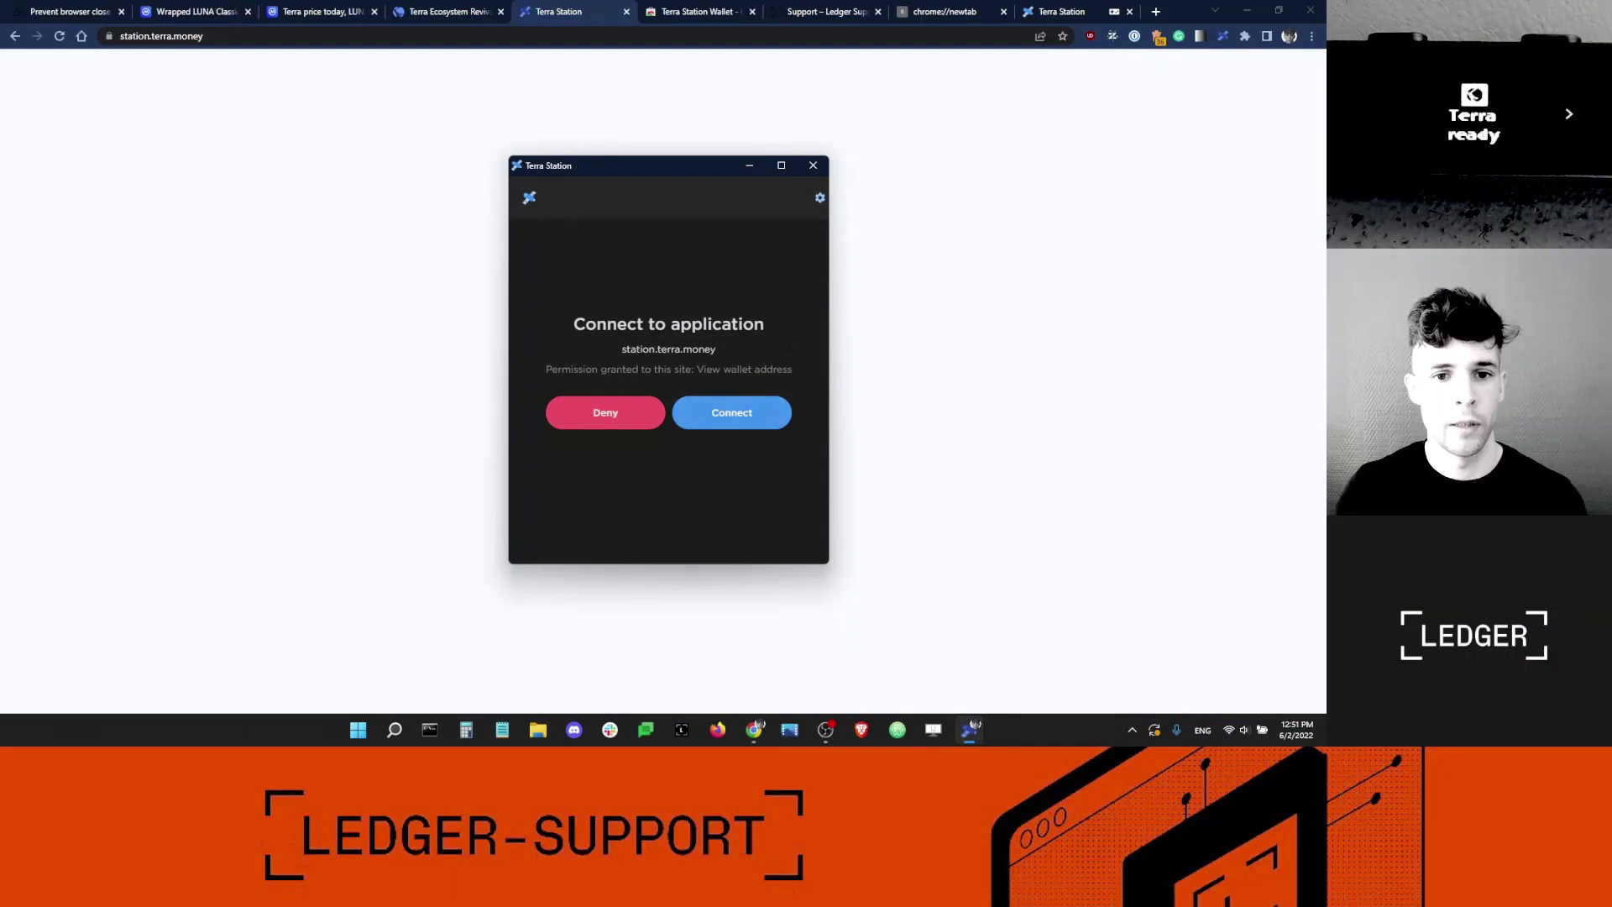
{"action": "left_click", "coordinate": [713, 412]}
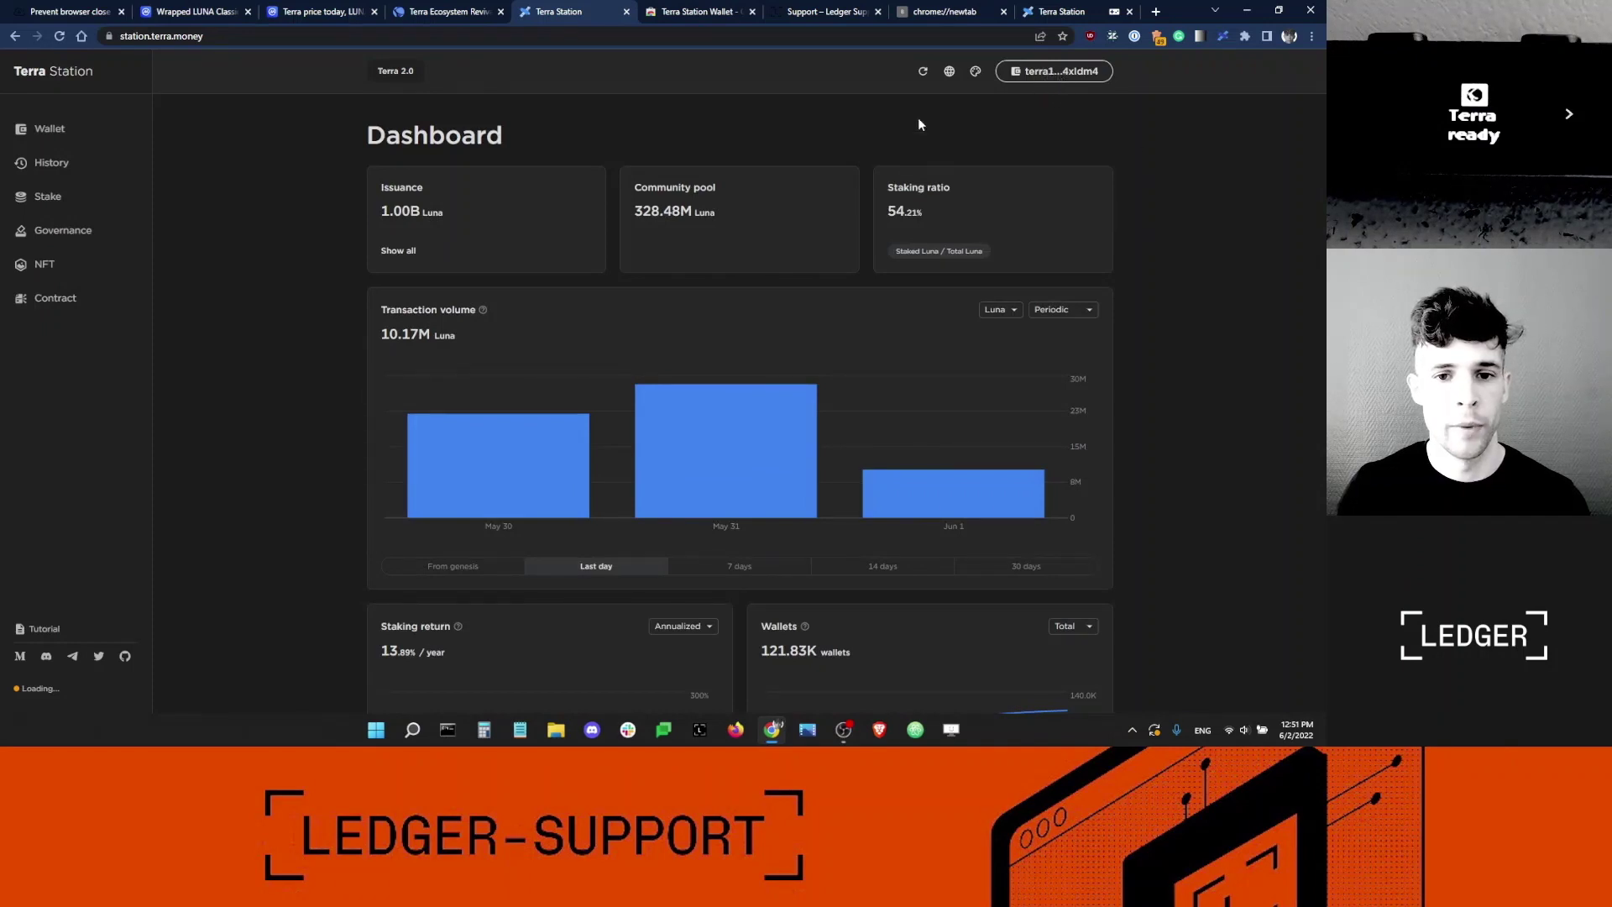
Step: Move the wallet extension tab next to the station.terra.money dashboard tab
{"action": "left_click", "coordinate": [1056, 77]}
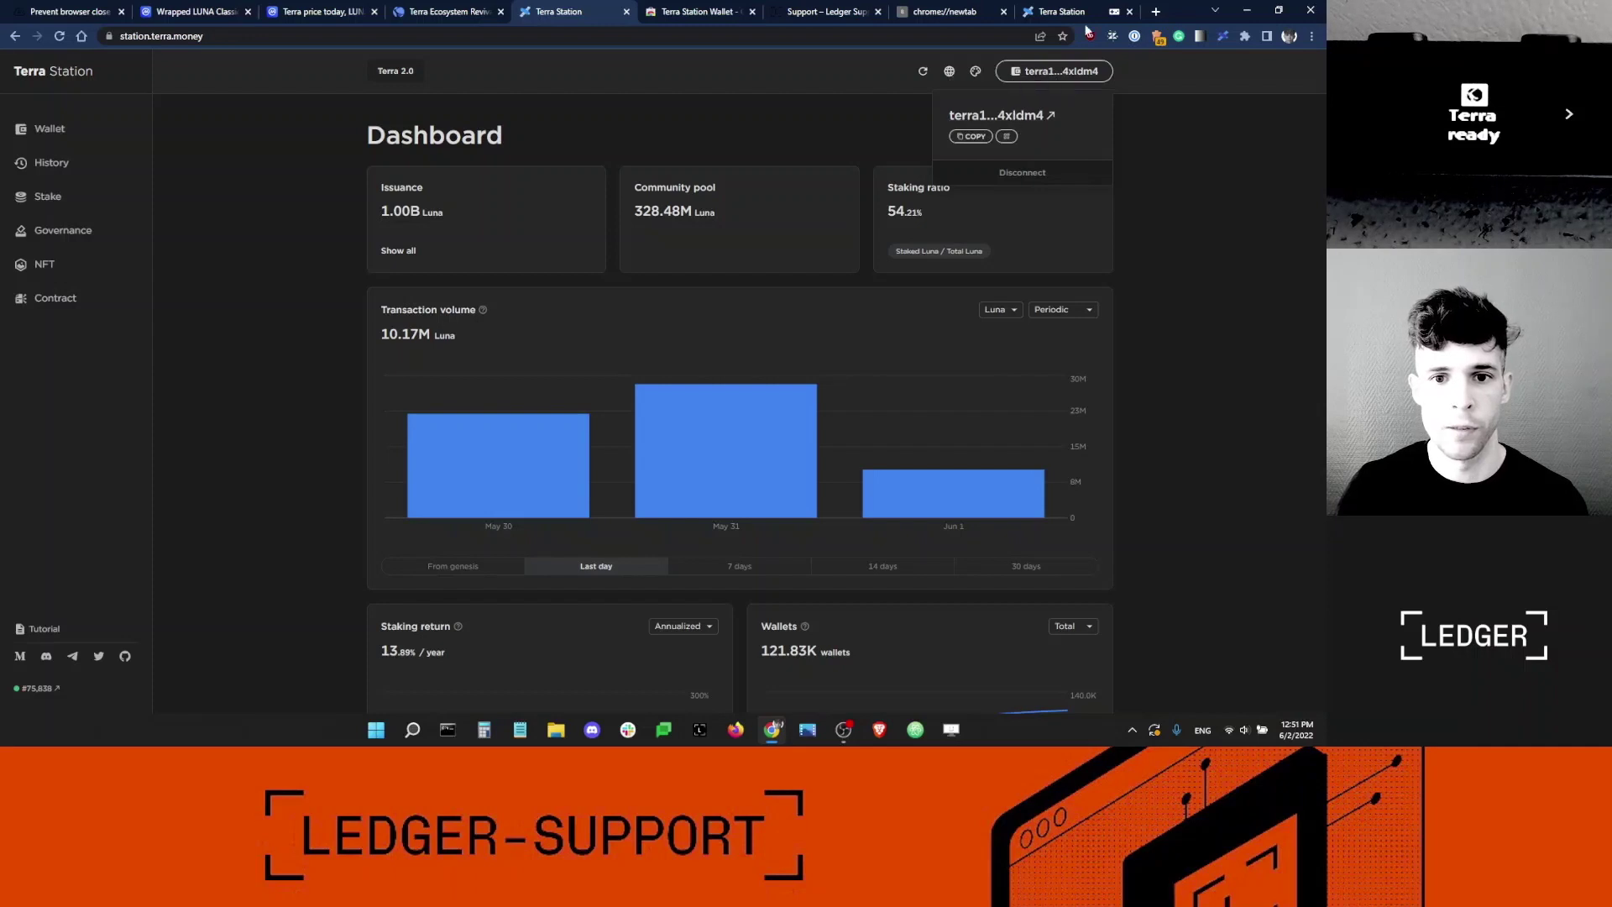
{"action": "left_click", "coordinate": [1062, 11]}
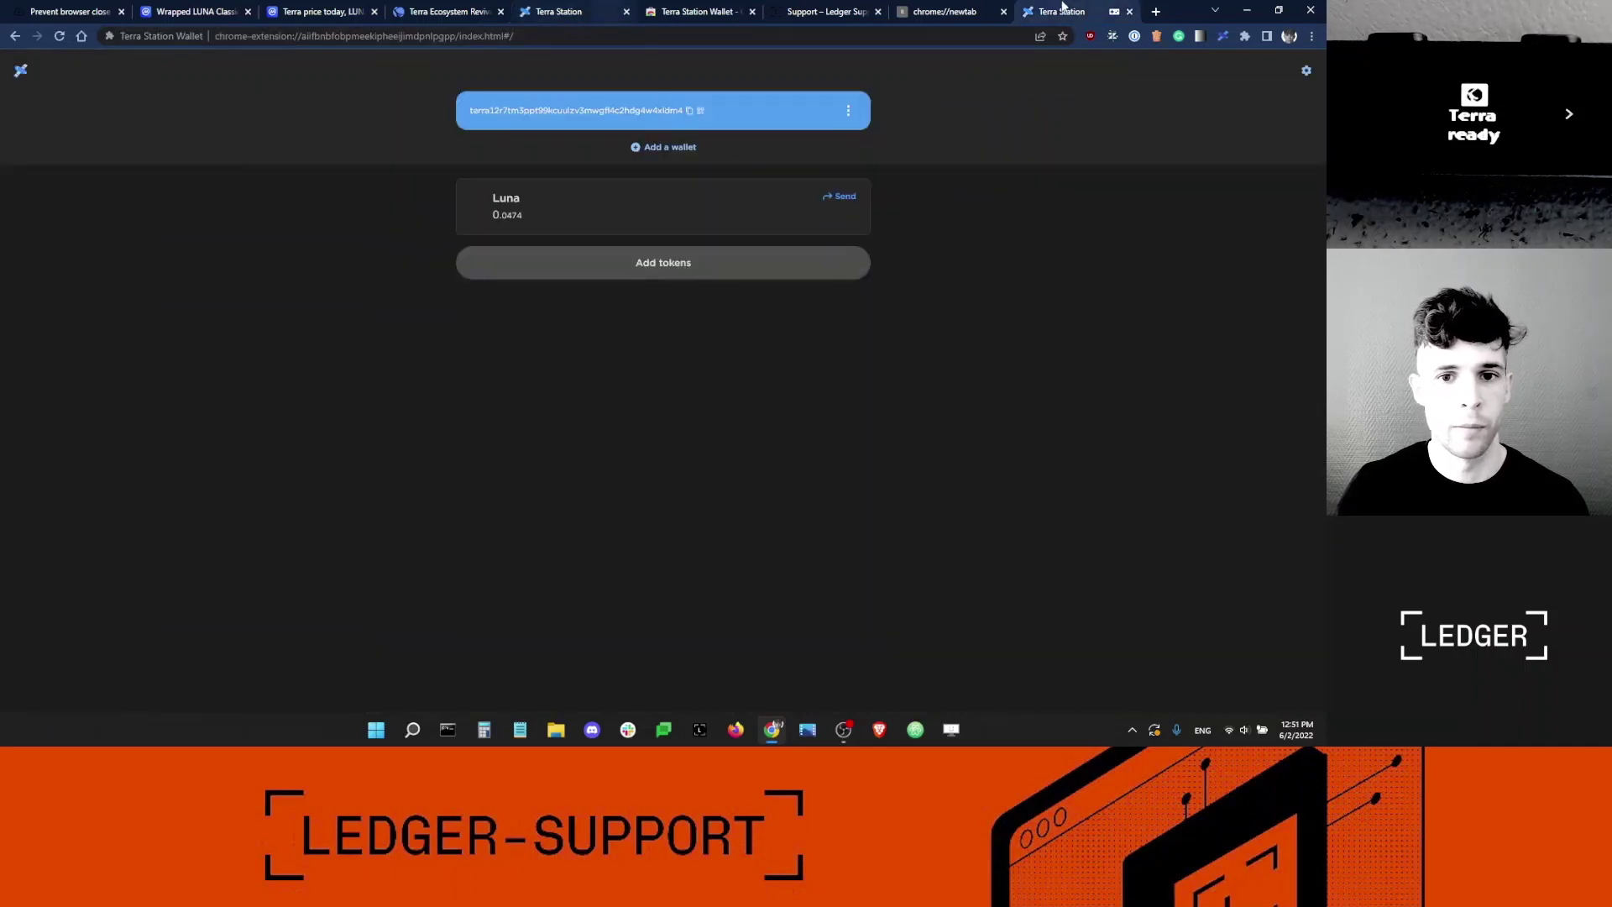
{"action": "left_click_drag", "start_coordinate": [1062, 12], "coordinate": [680, 14]}
{"action": "left_click", "coordinate": [567, 12]}
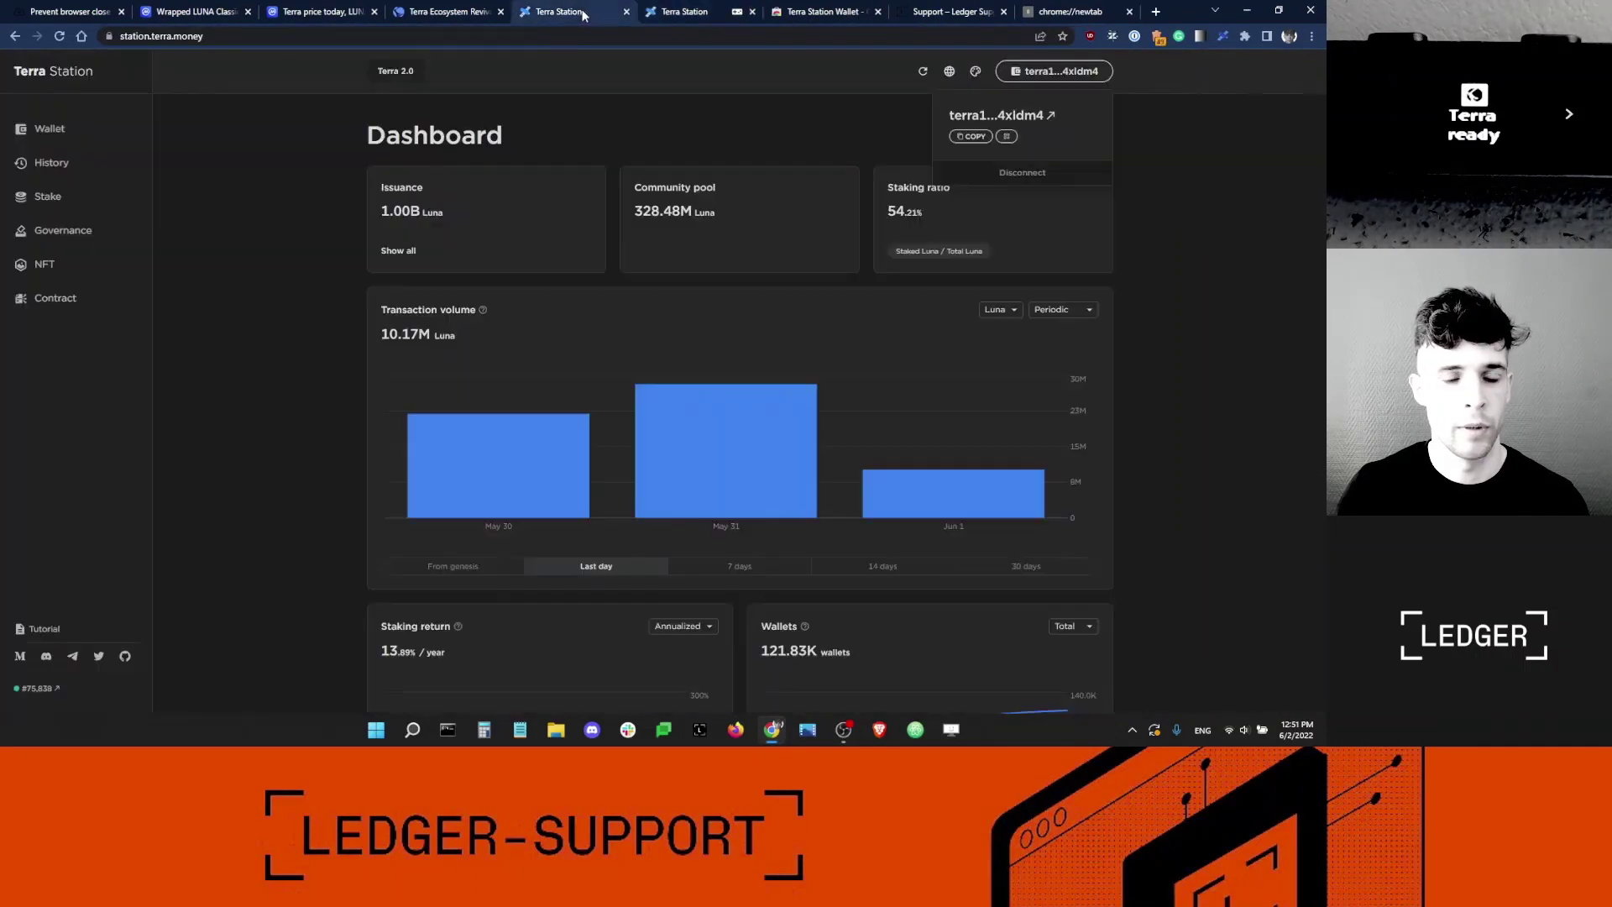
Step: Disconnect the wallet from the dashboard via the address menu
{"action": "left_click", "coordinate": [831, 117]}
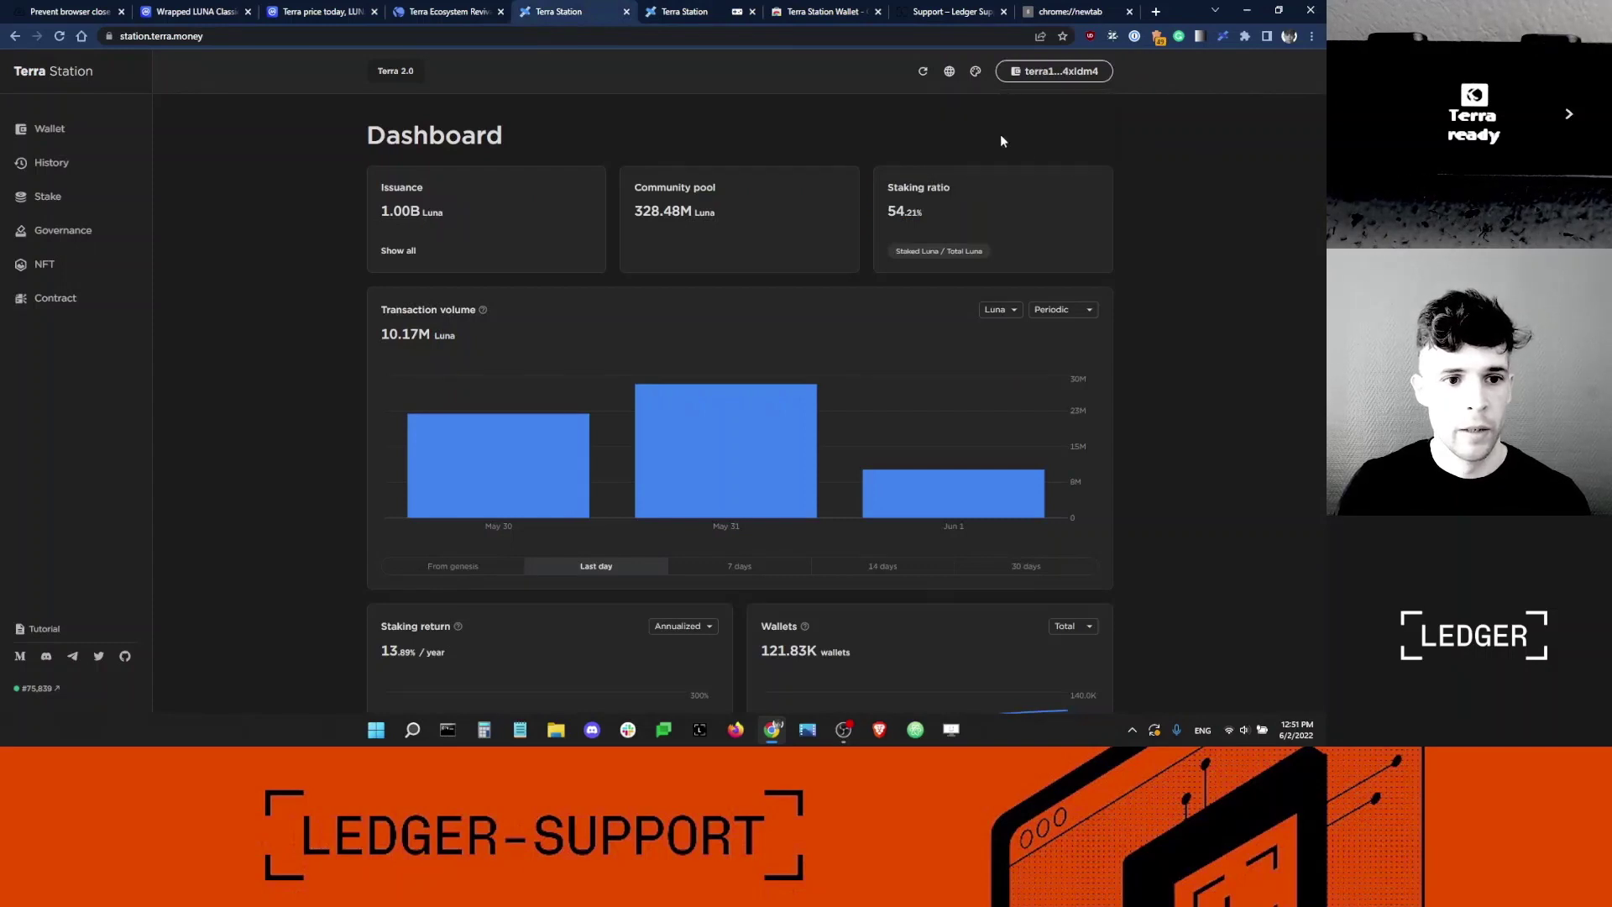
{"action": "left_click", "coordinate": [1040, 77]}
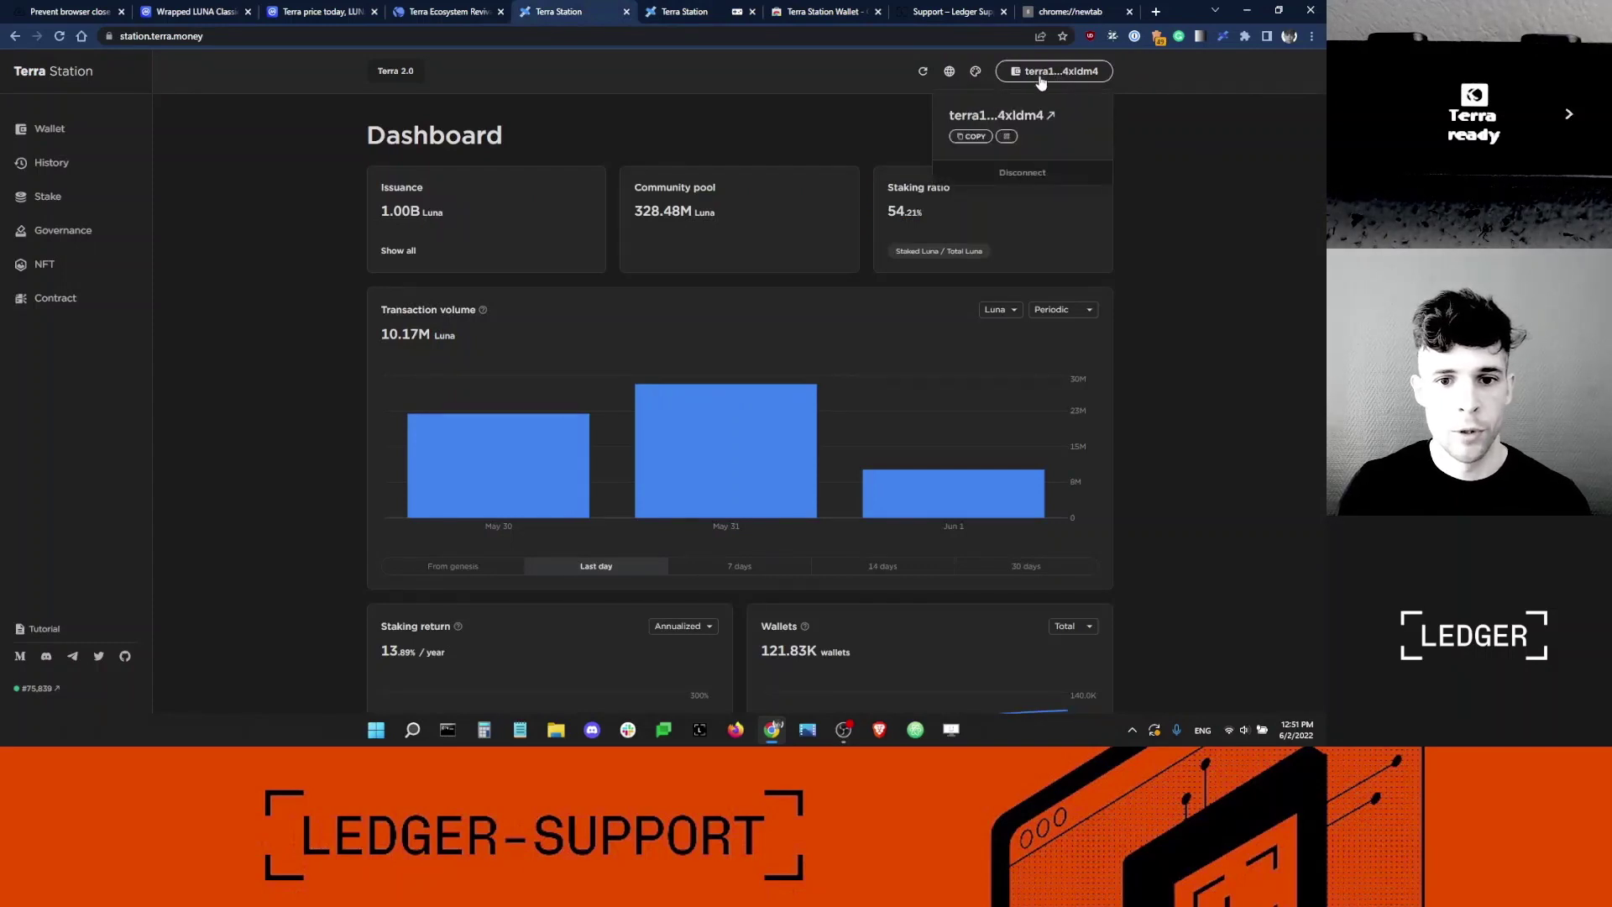
{"action": "left_click", "coordinate": [1014, 176]}
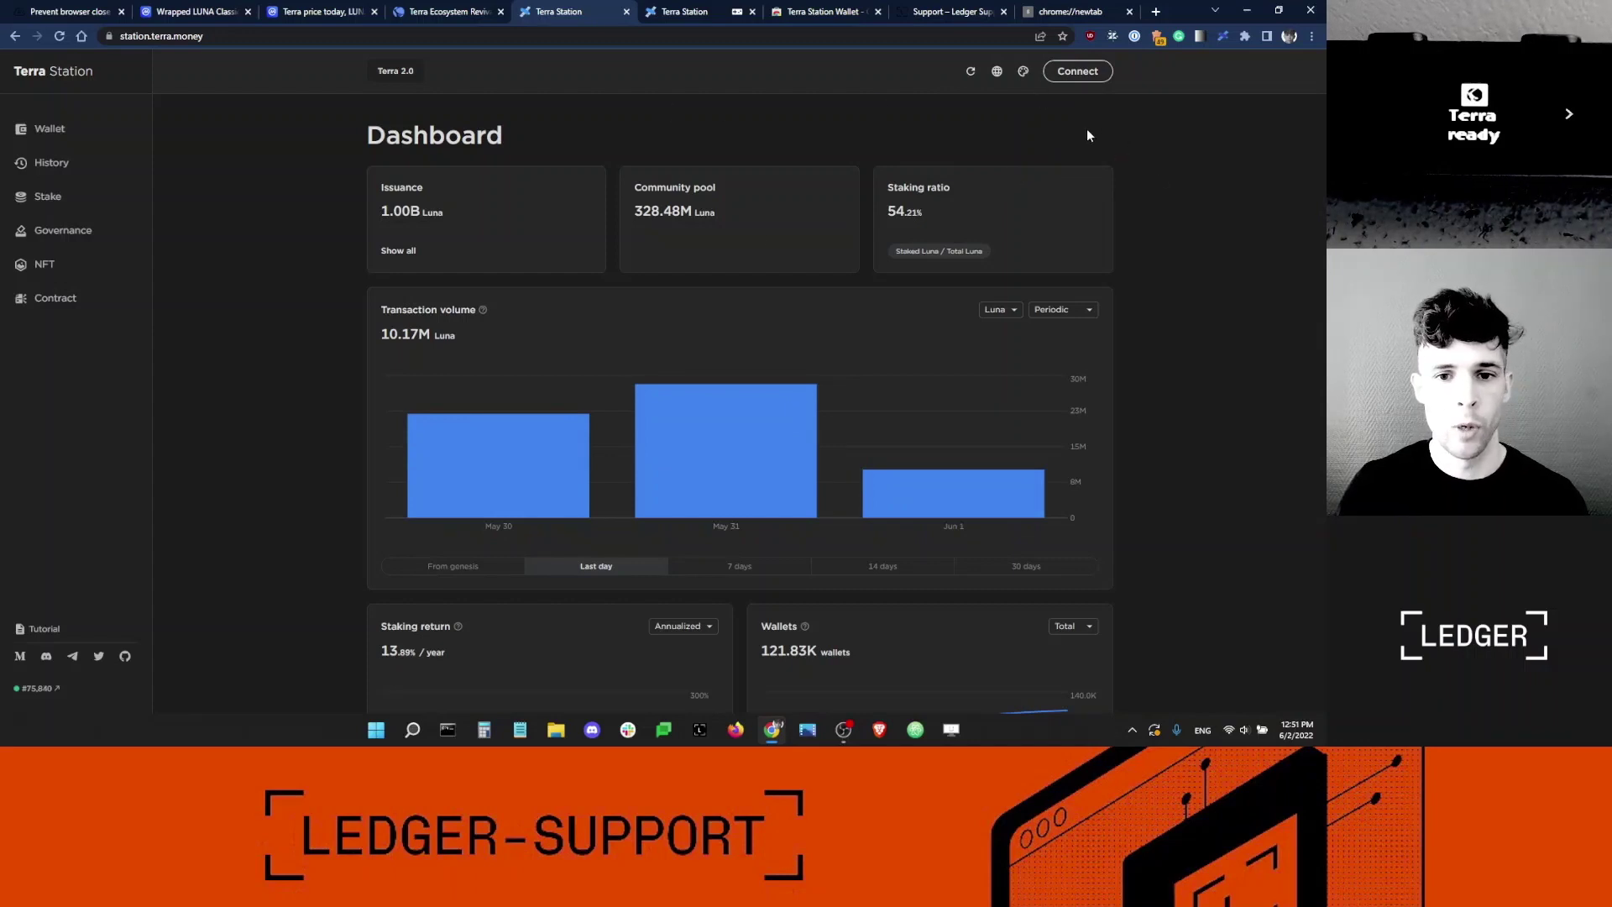
{"action": "left_click", "coordinate": [1078, 73]}
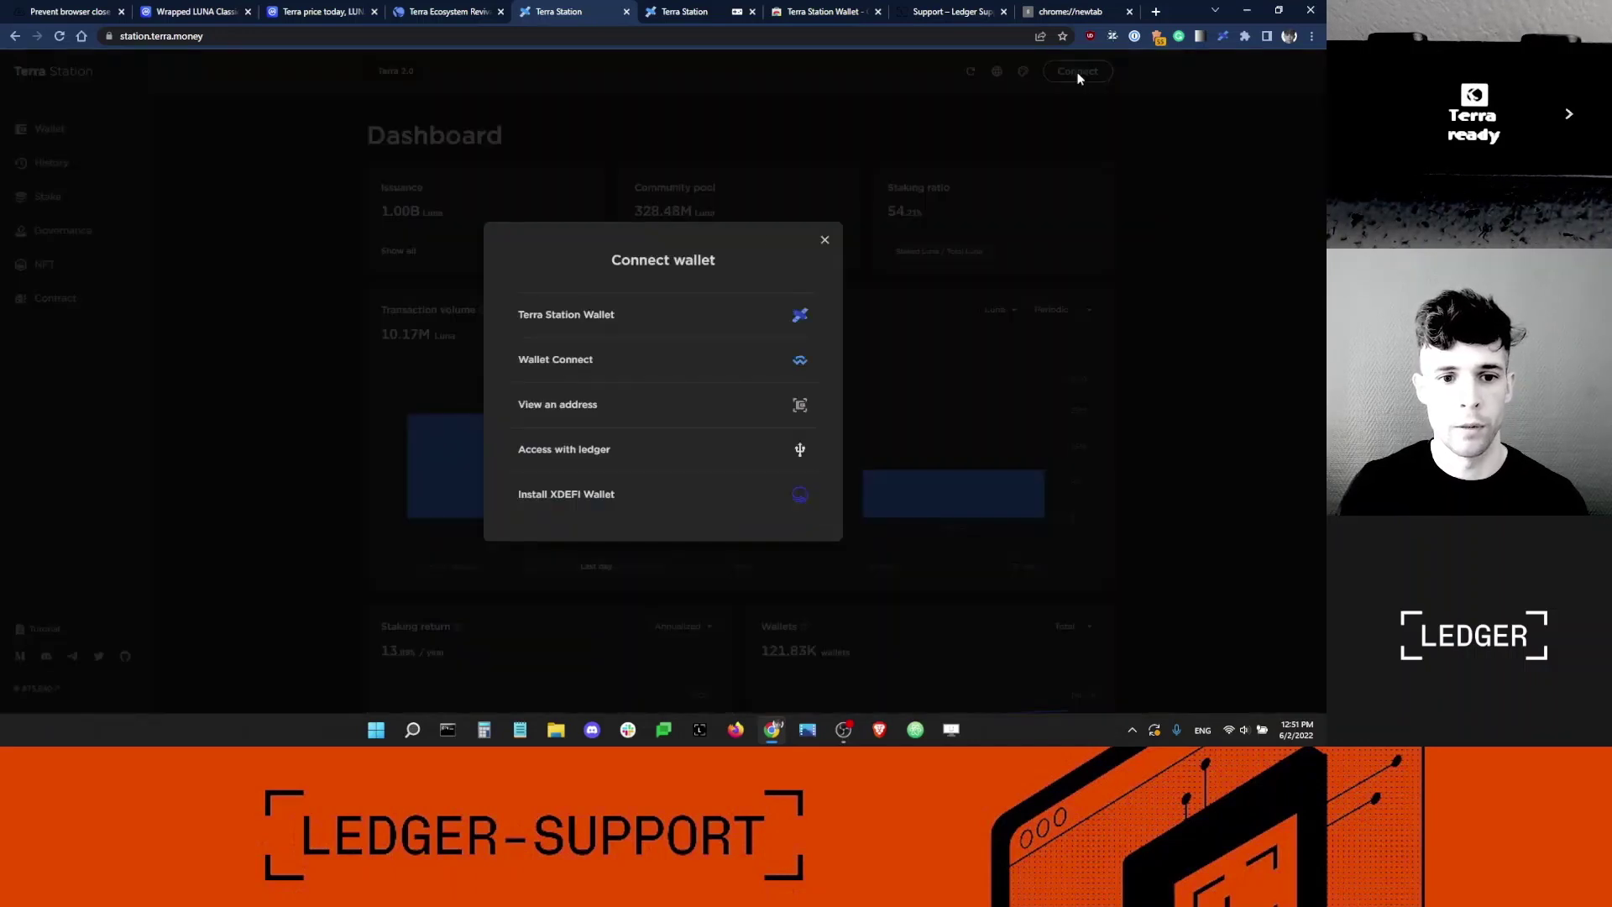
{"action": "left_click", "coordinate": [578, 327]}
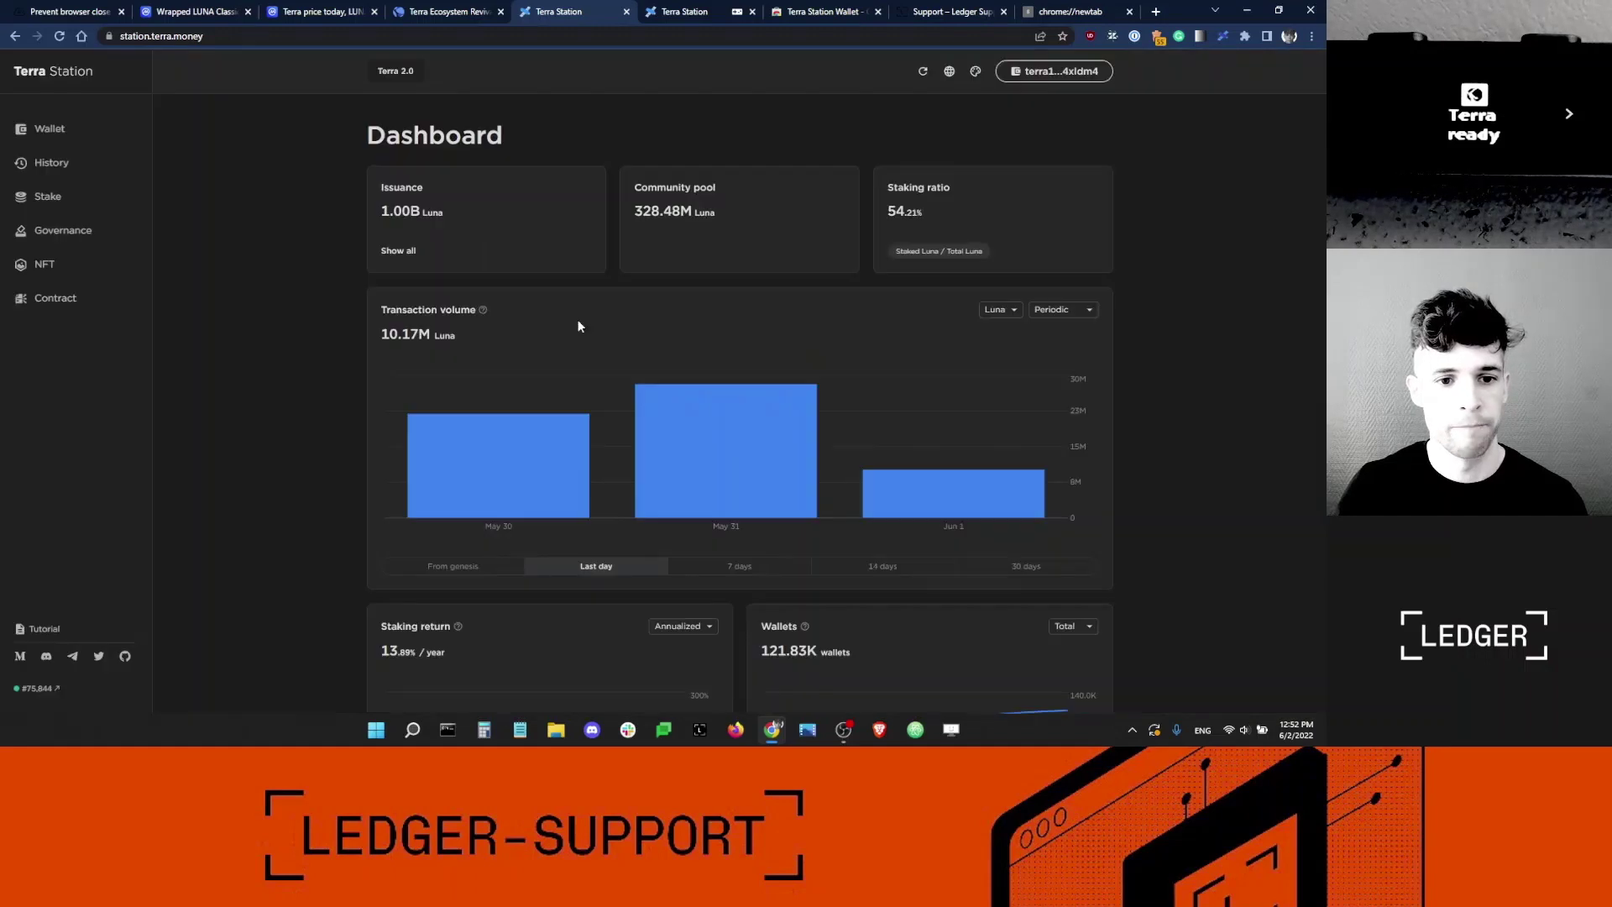
{"action": "left_click", "coordinate": [1057, 76]}
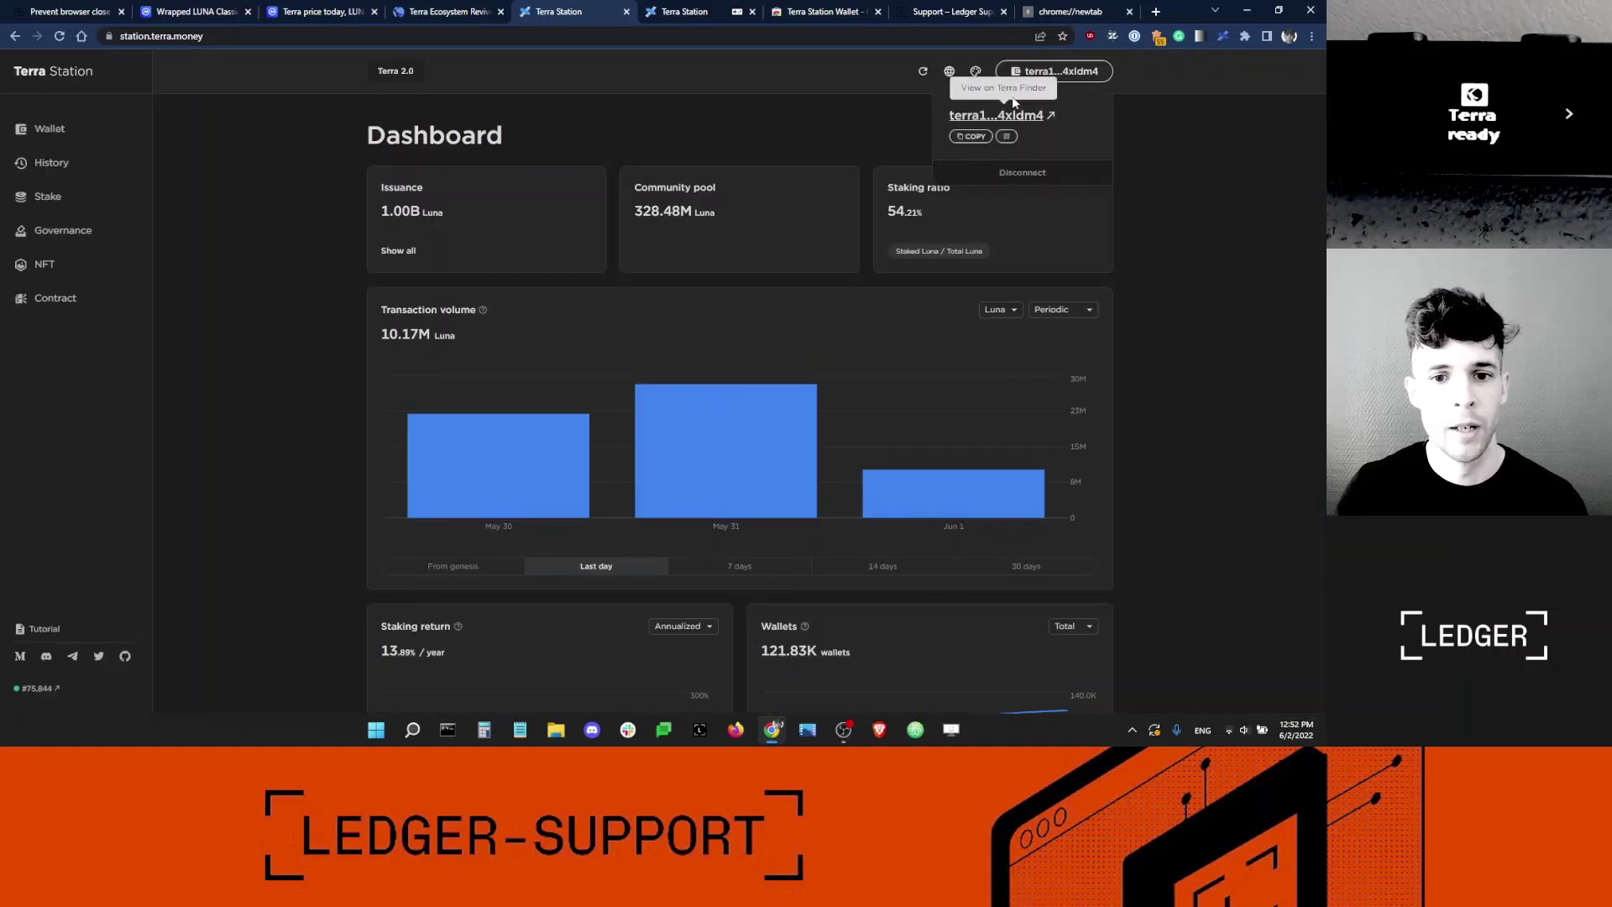
{"action": "left_click", "coordinate": [1182, 171]}
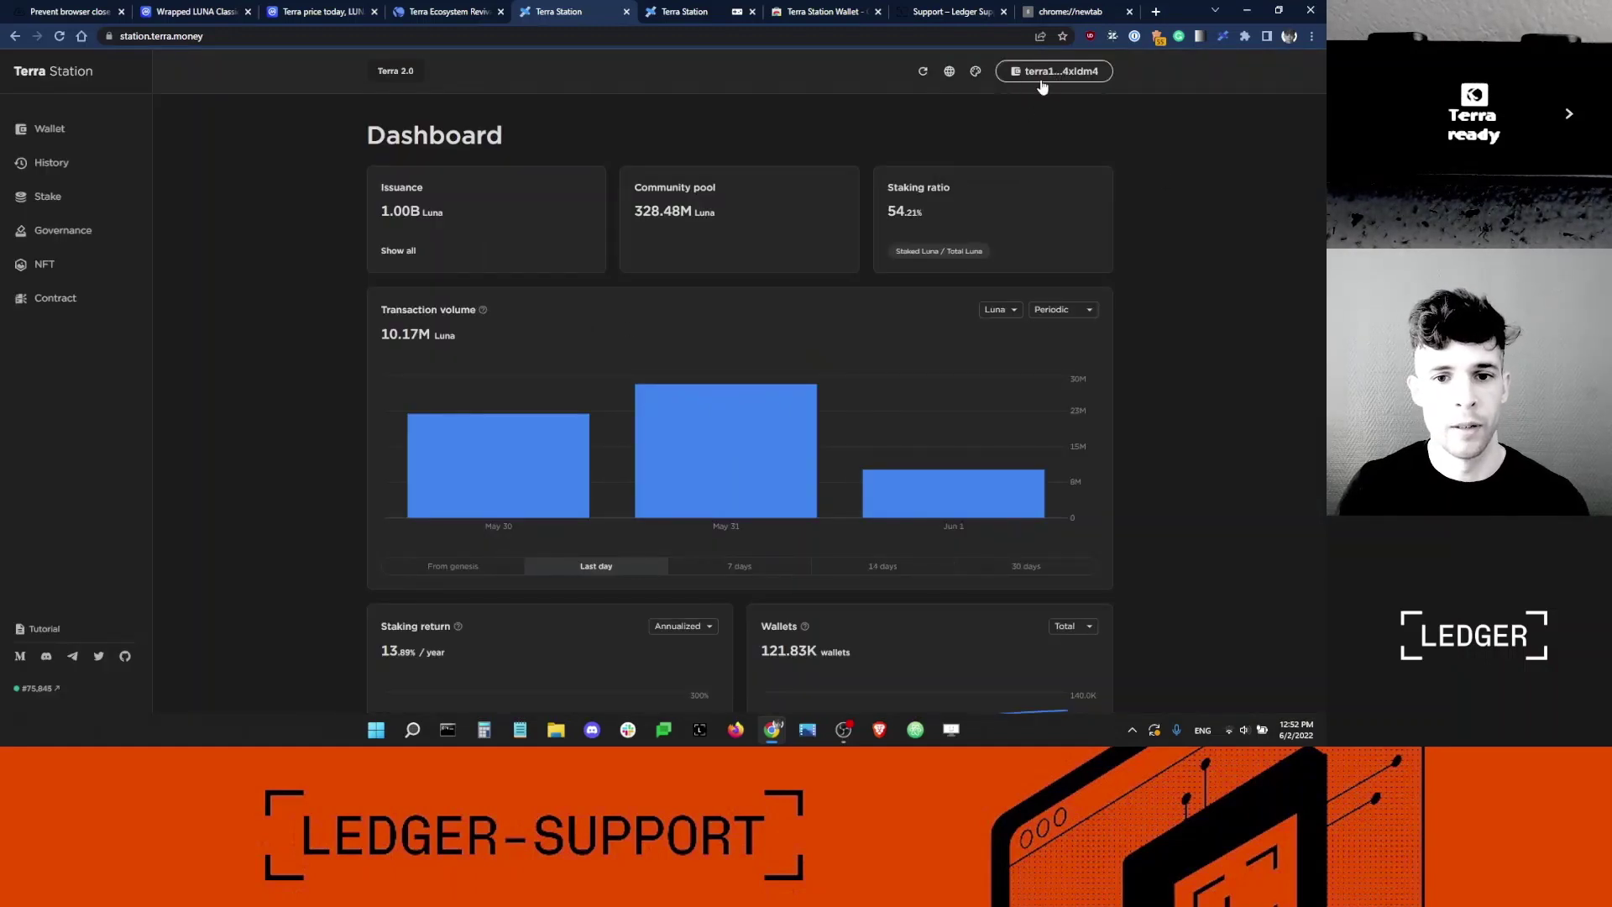
Step: Copy the wallet's own address from the Wallet page's address menu
{"action": "left_click", "coordinate": [49, 128]}
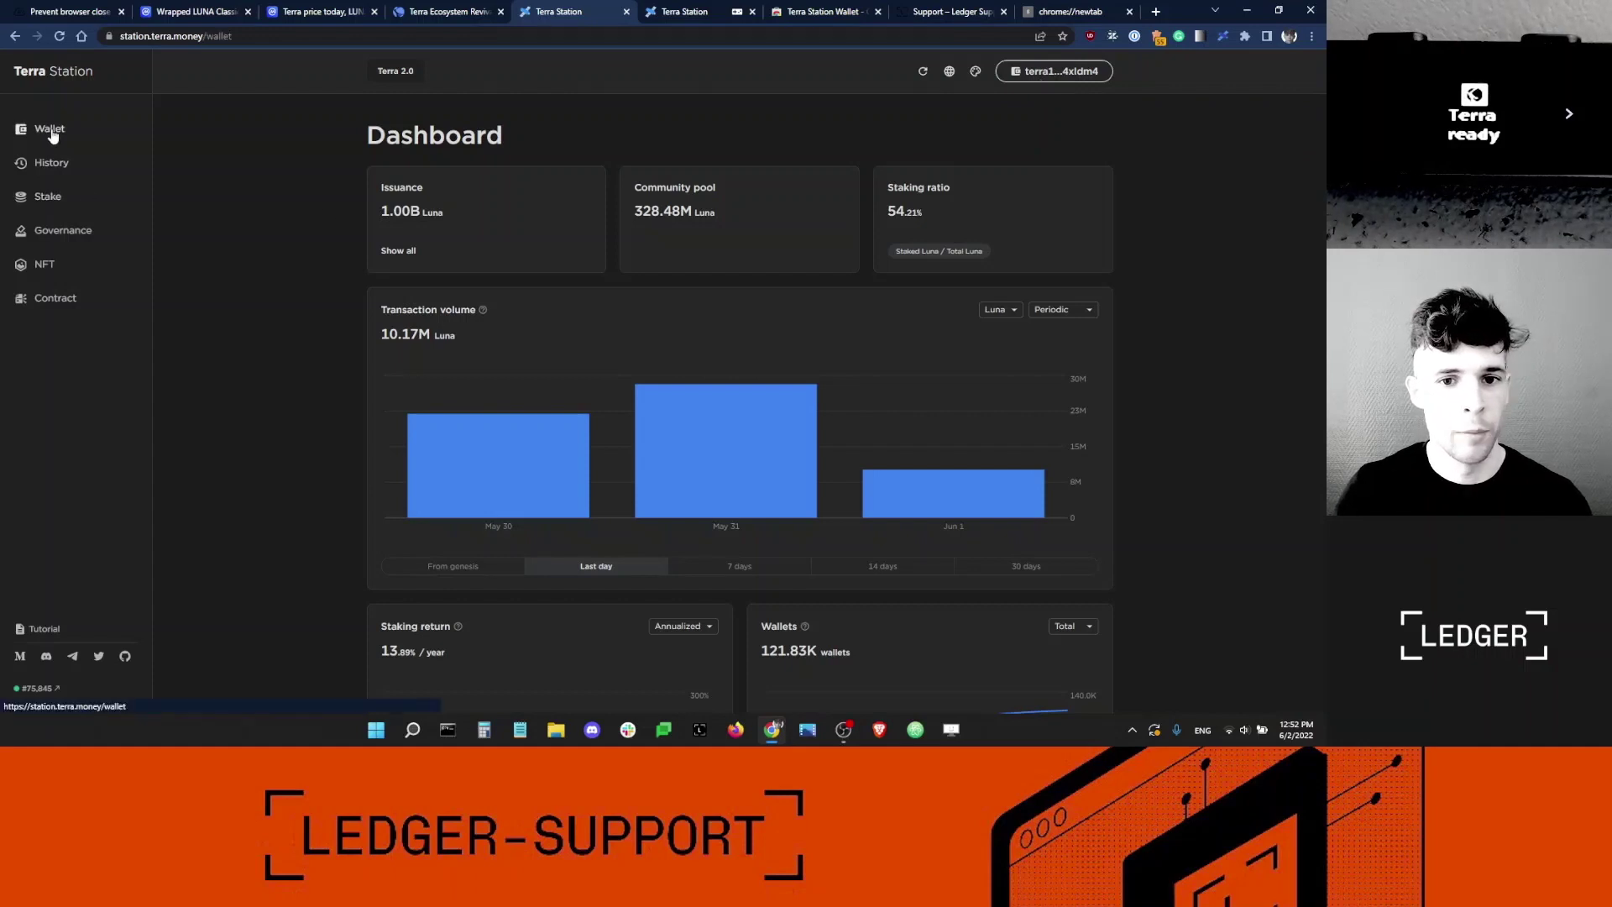
{"action": "left_click", "coordinate": [1068, 75]}
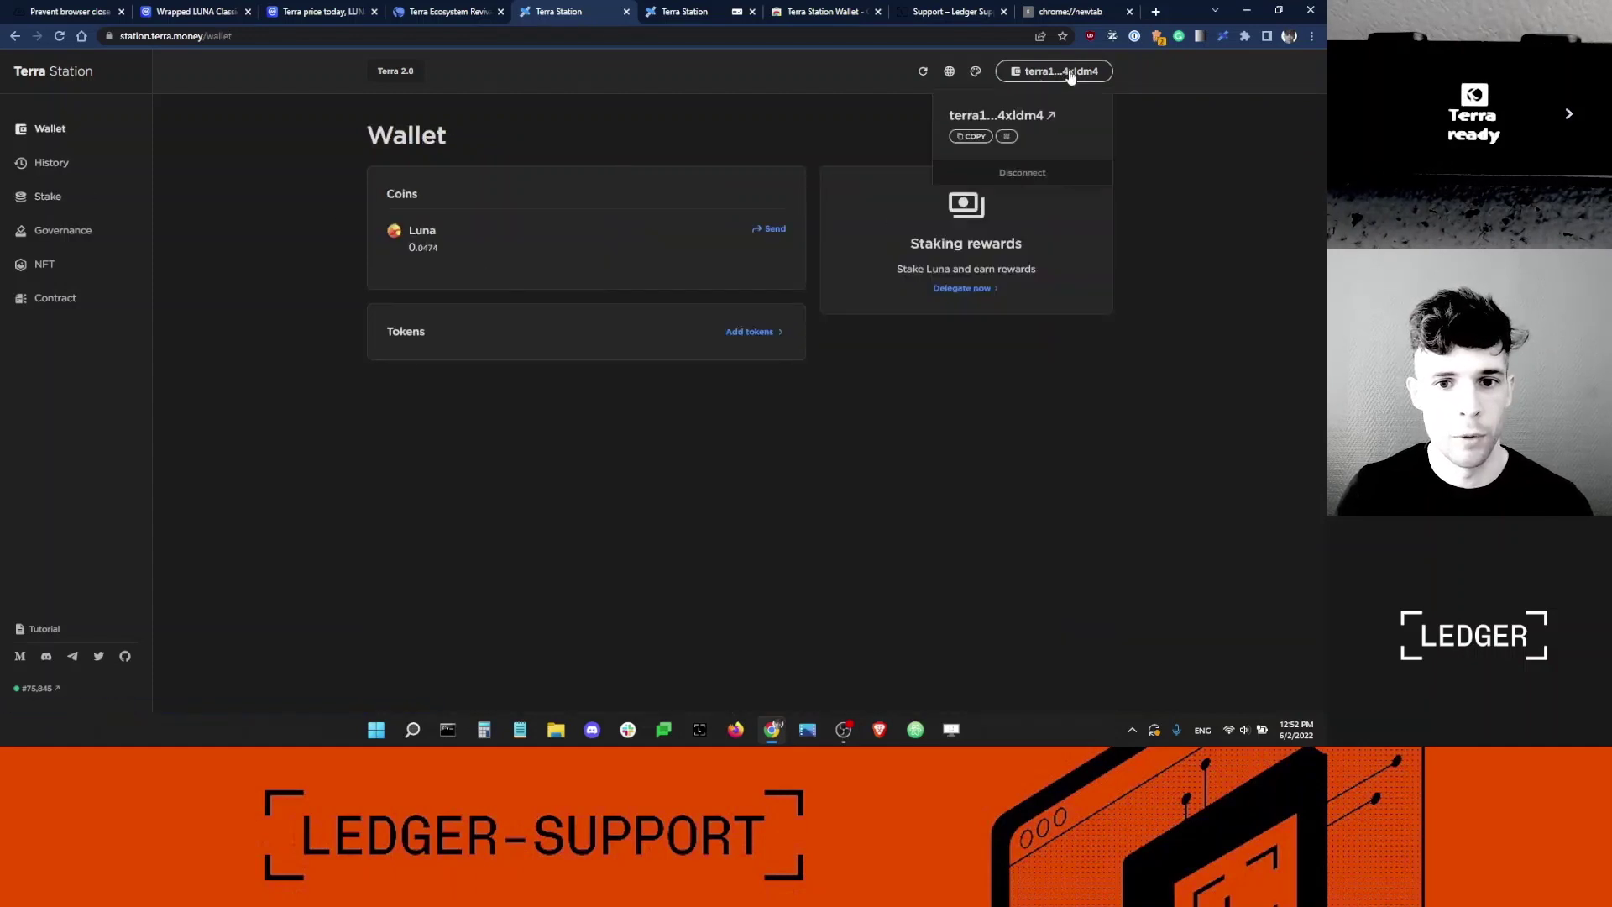
{"action": "left_click", "coordinate": [980, 136]}
Step: Send 0.01 Luna to the pasted own address with memo hello! and submit
{"action": "left_click", "coordinate": [769, 229]}
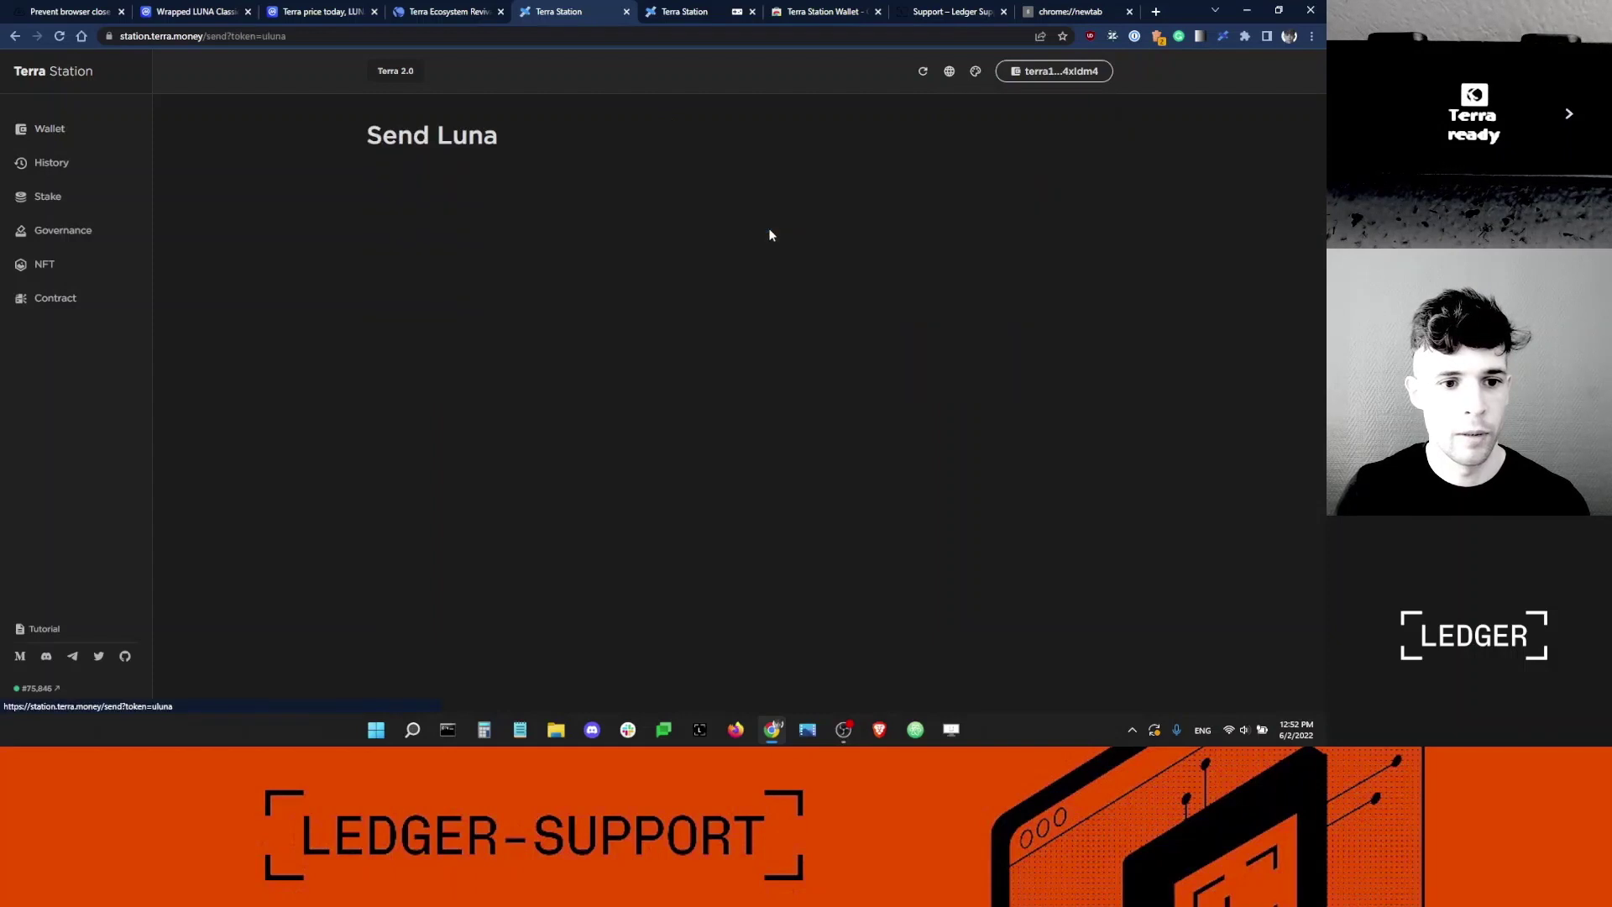
{"action": "key", "text": "ctrl+v"}
{"action": "left_click", "coordinate": [445, 342]}
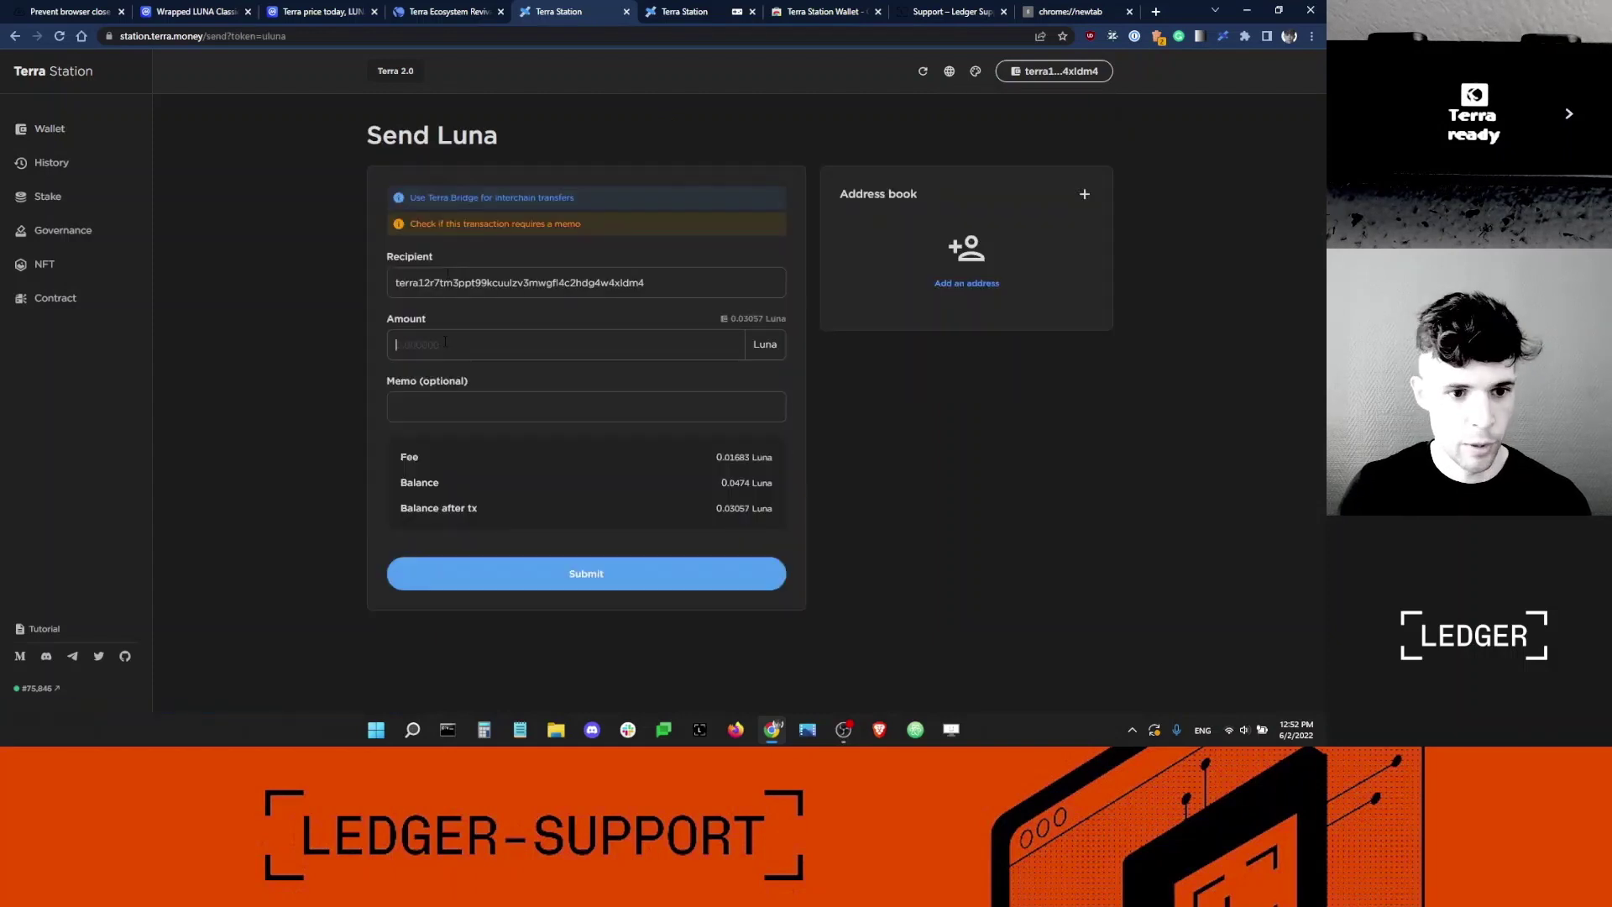
{"action": "type", "text": "0"}
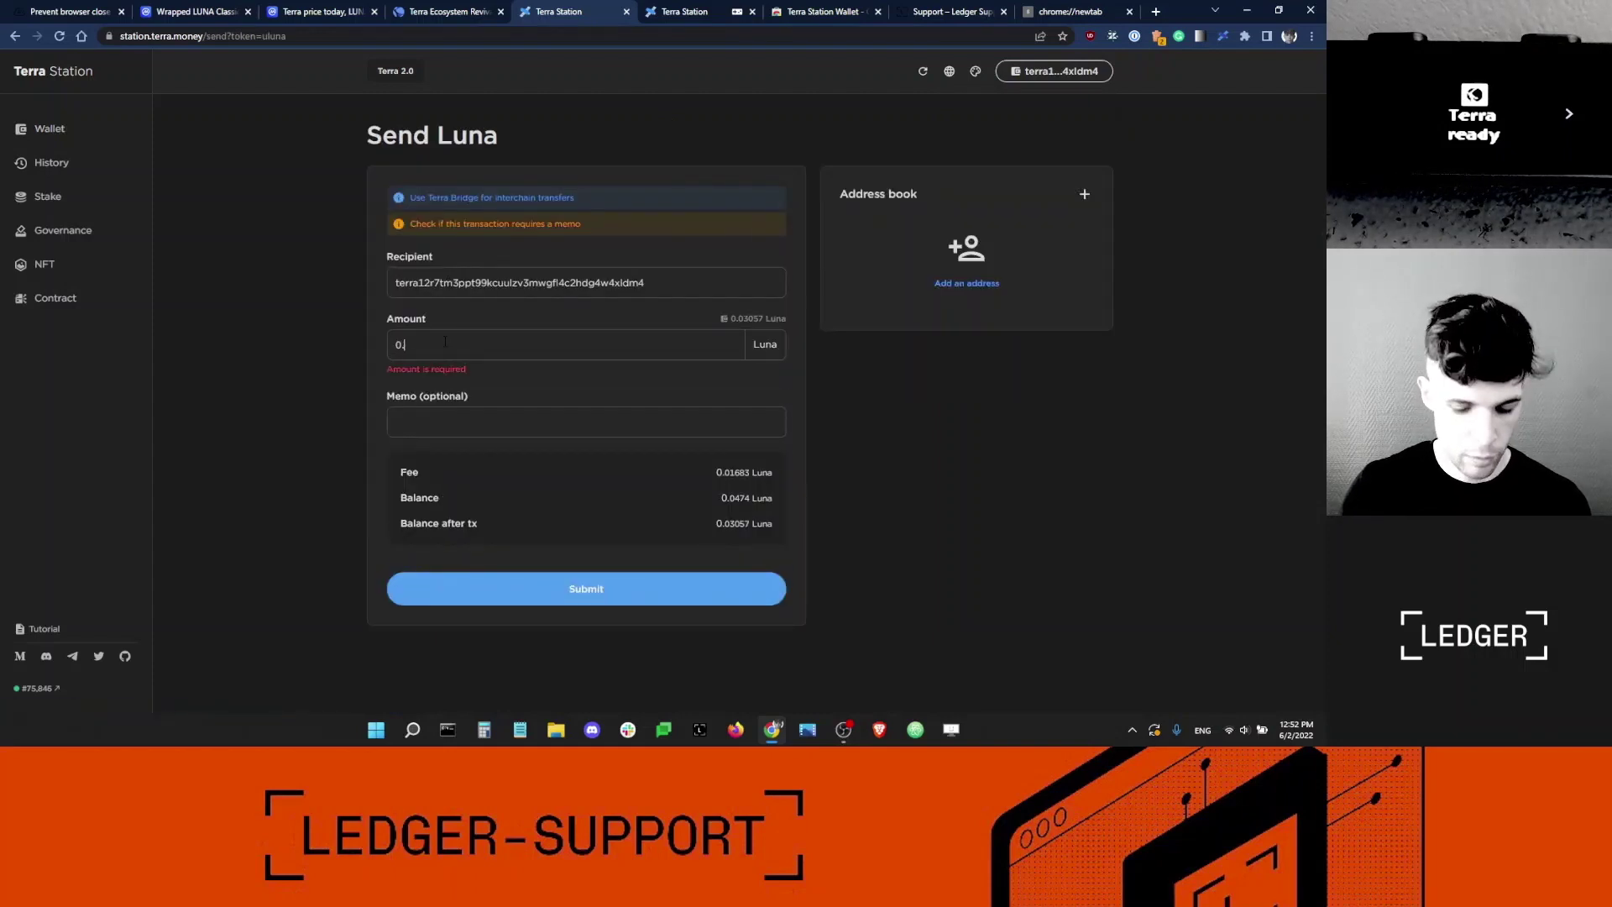
{"action": "type", "text": ".01"}
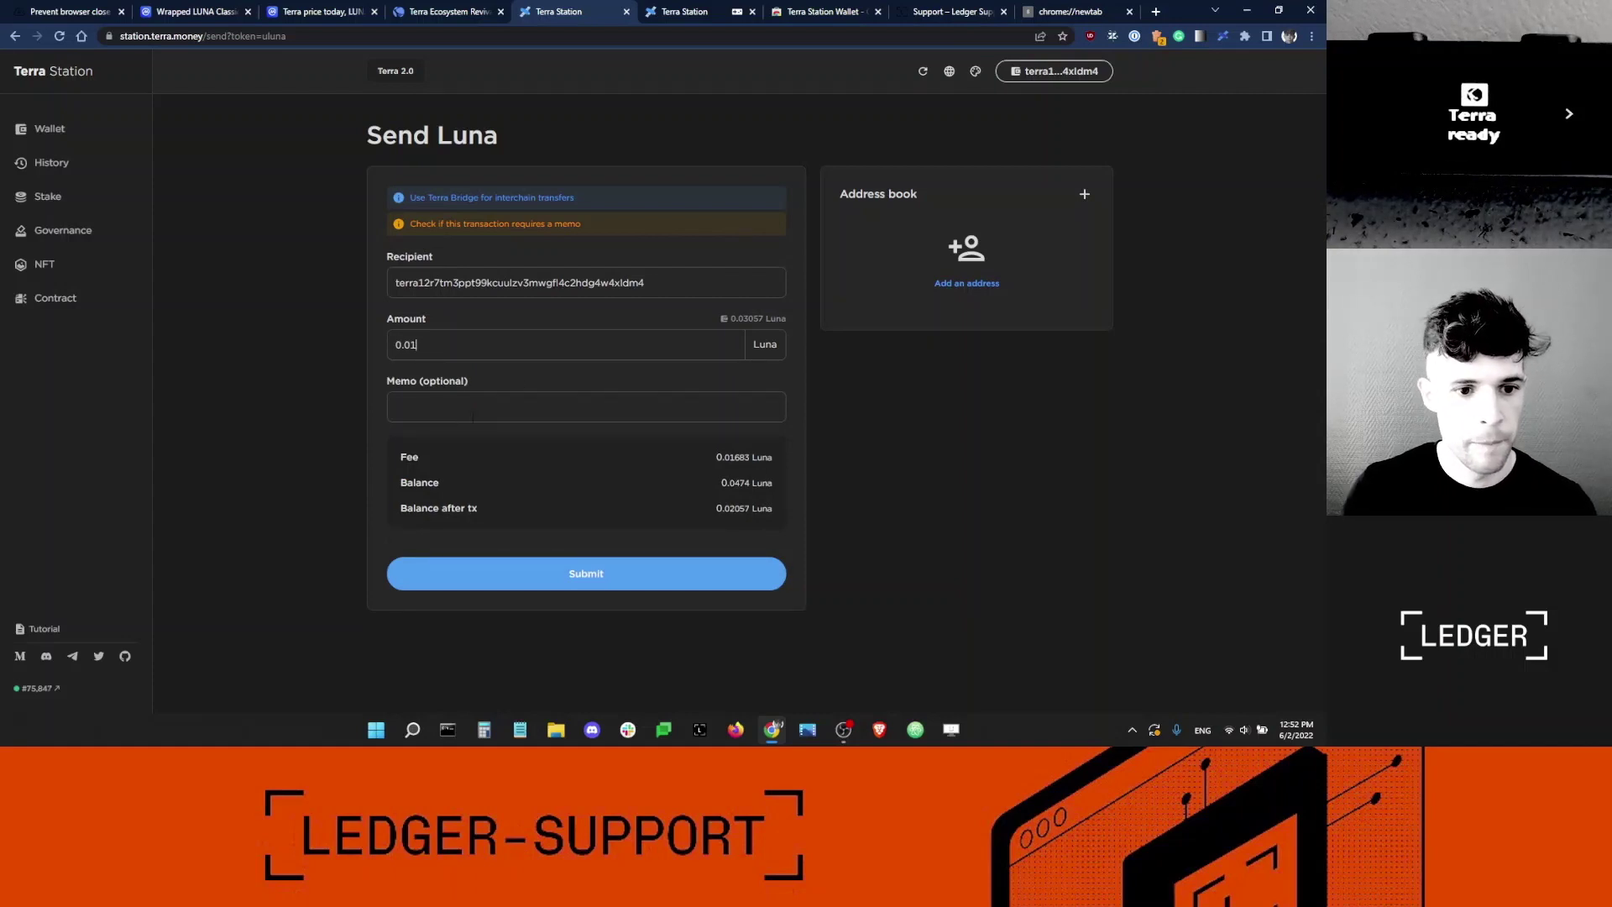
{"action": "type", "text": "hel"}
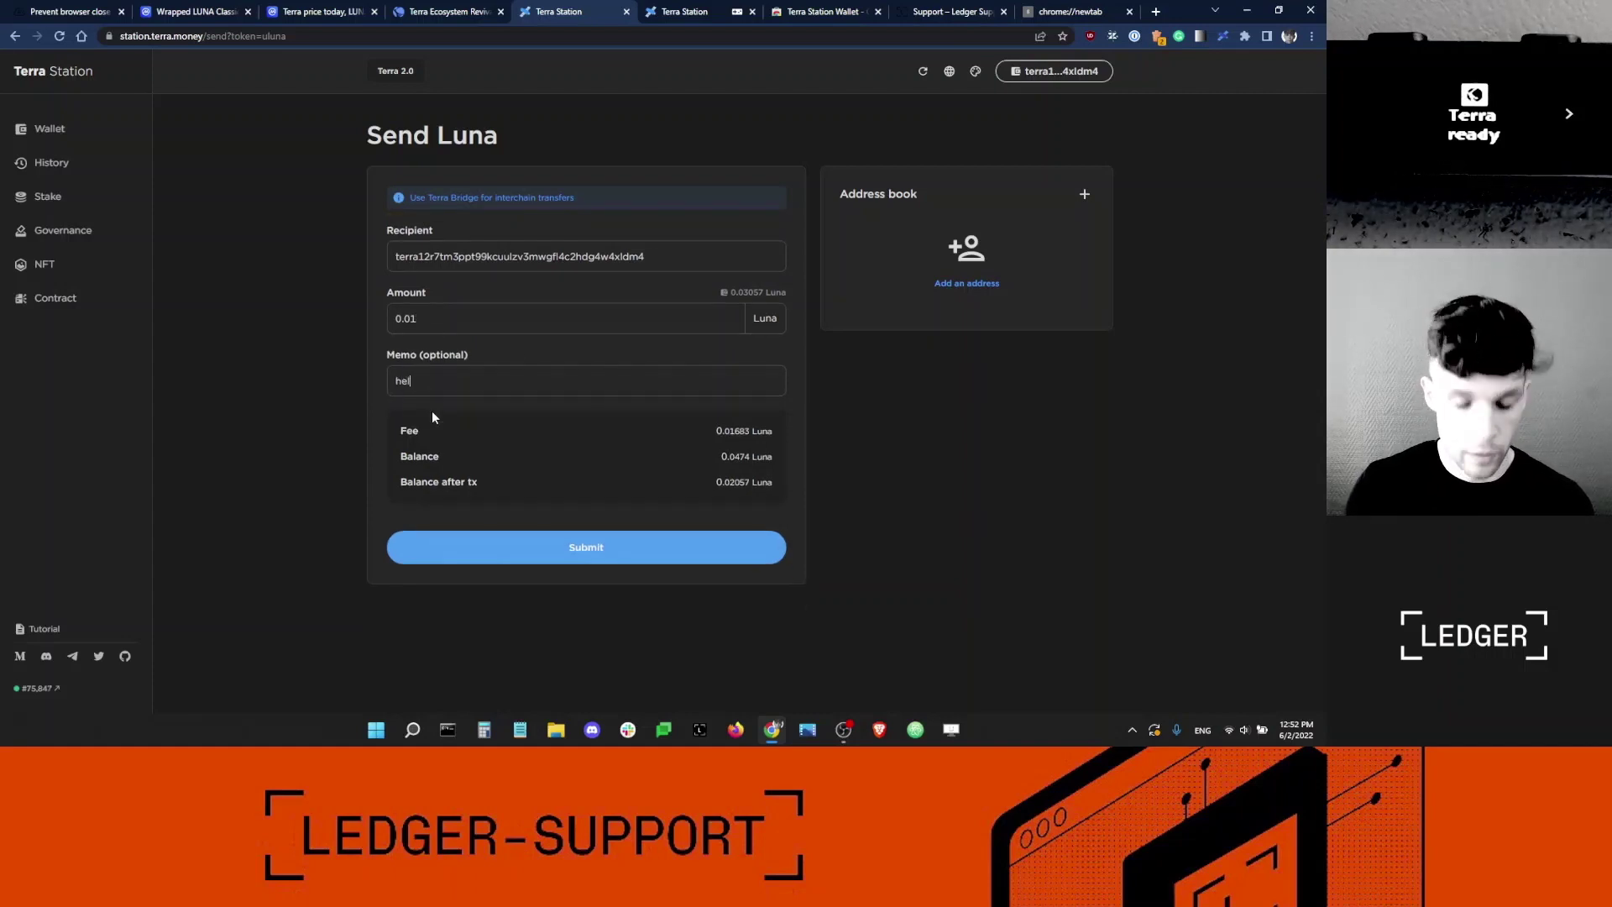
{"action": "type", "text": "lo"}
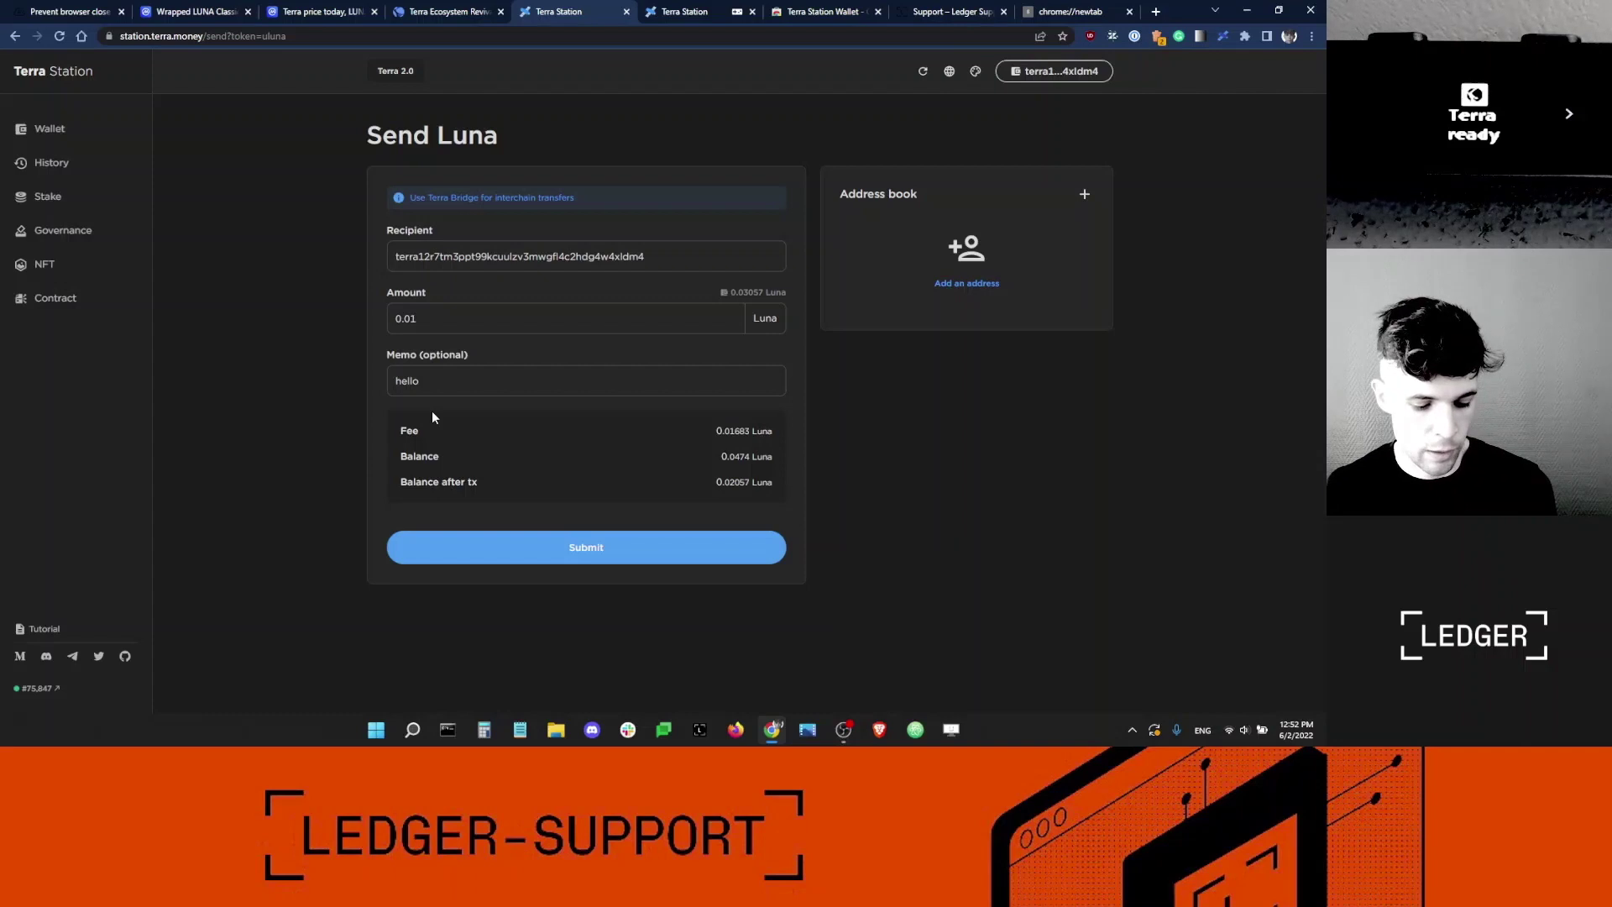
{"action": "type", "text": "!"}
{"action": "left_click", "coordinate": [618, 549]}
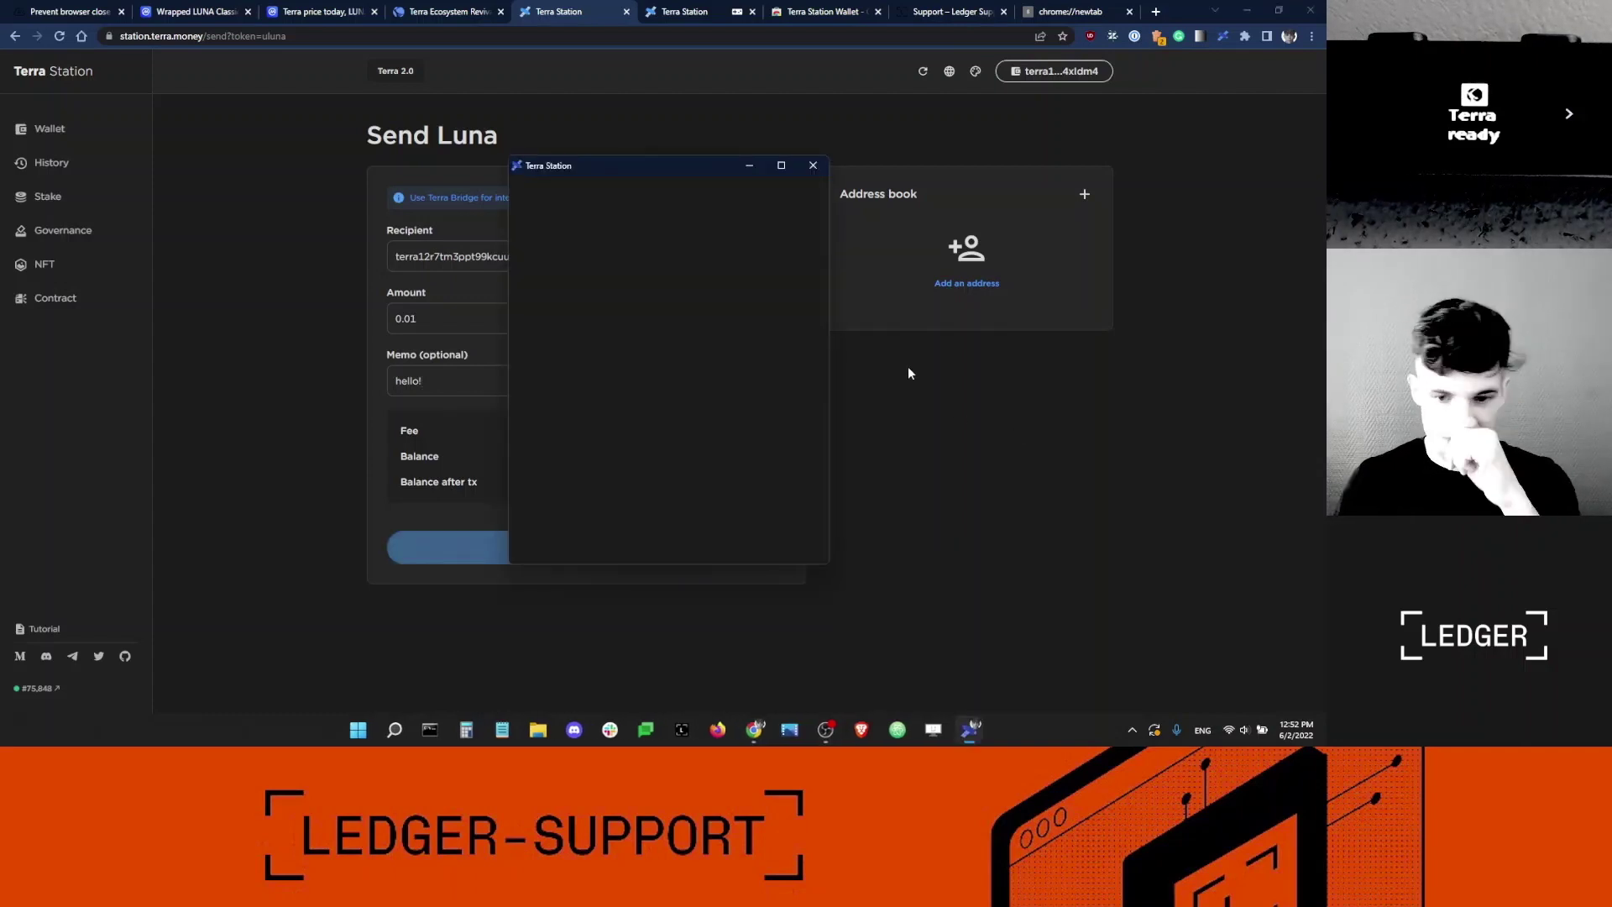
Step: Post the 0.01 Luna transaction, approve it on the Ledger, and confirm the Success dialog
{"action": "left_click", "coordinate": [758, 436]}
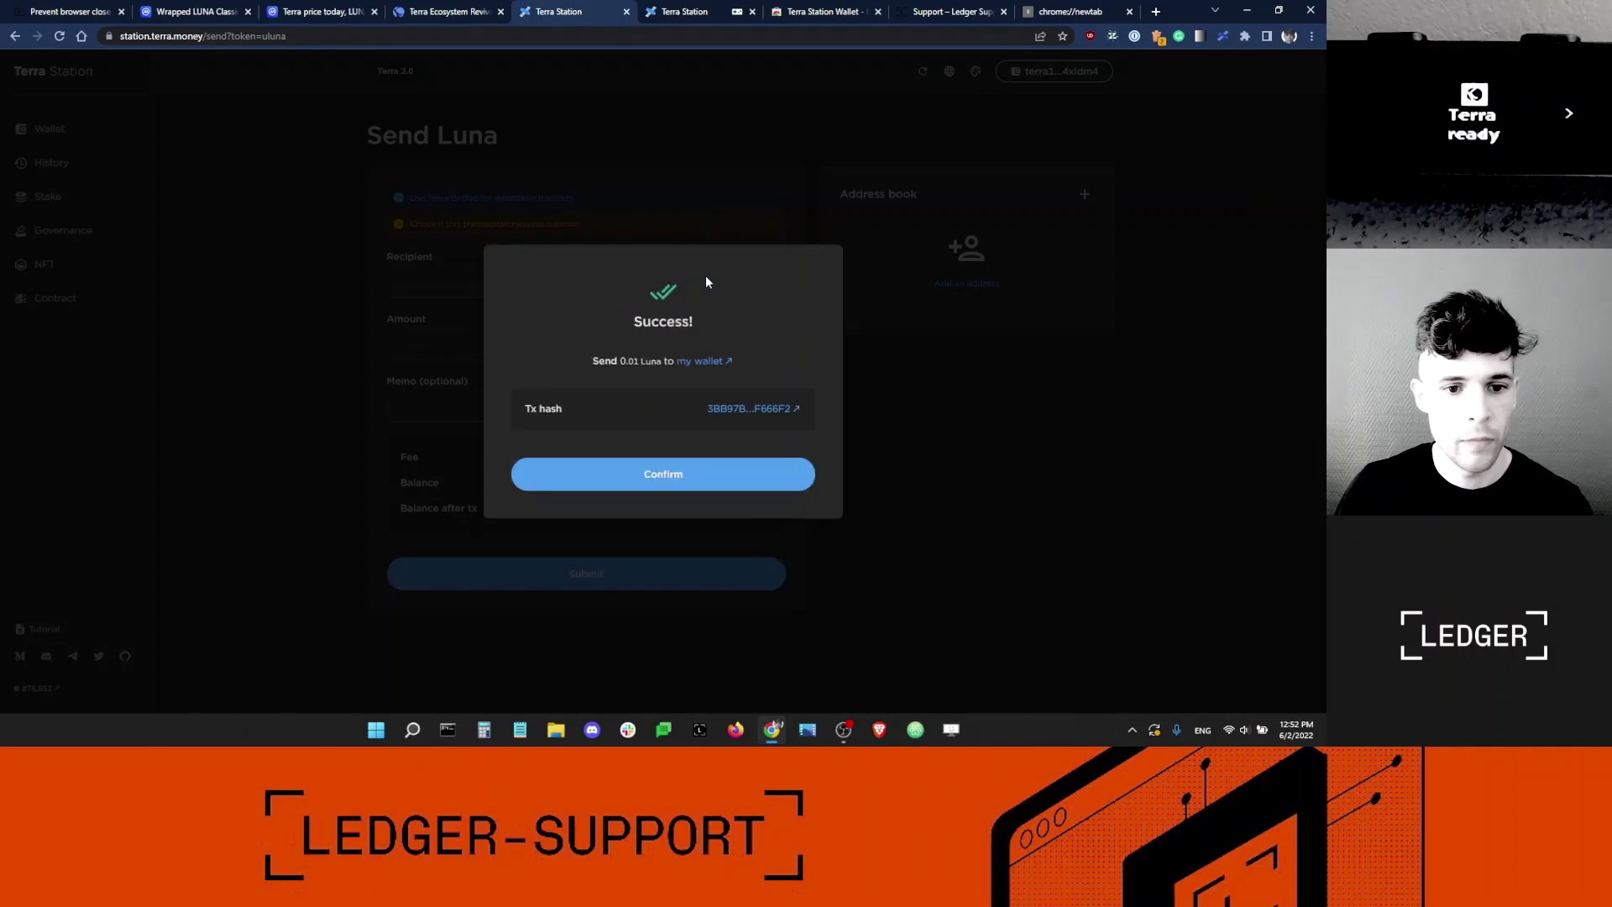
{"action": "left_click", "coordinate": [674, 477]}
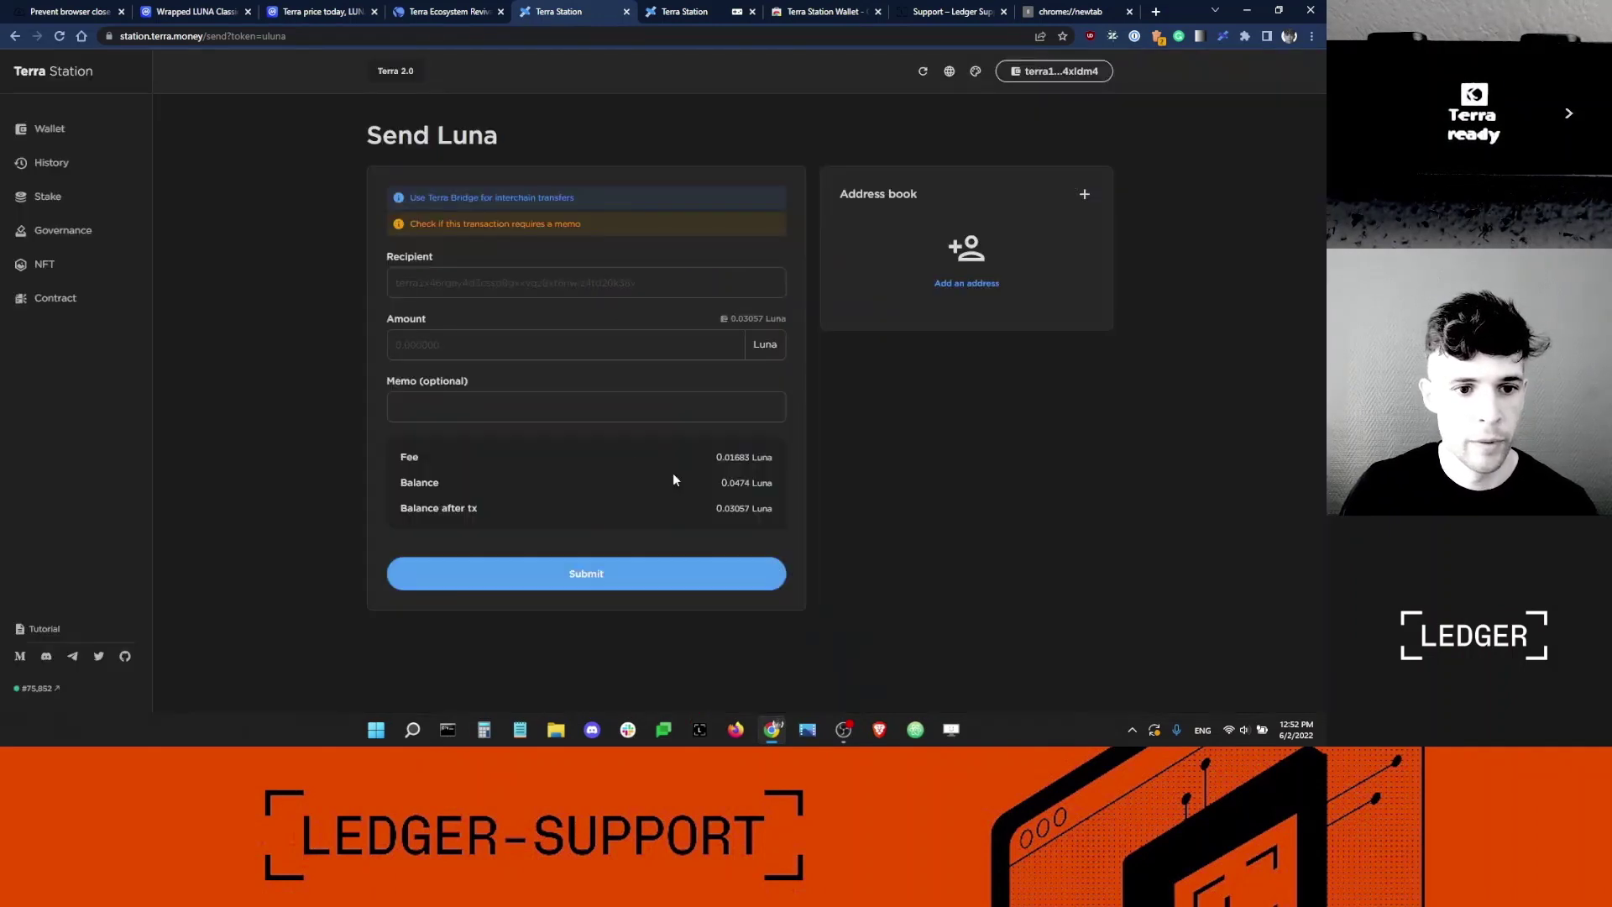
Step: Review the 0.01 Luna self-send in History, then return to the Wallet page showing 0.0474 Luna
{"action": "left_click", "coordinate": [53, 162]}
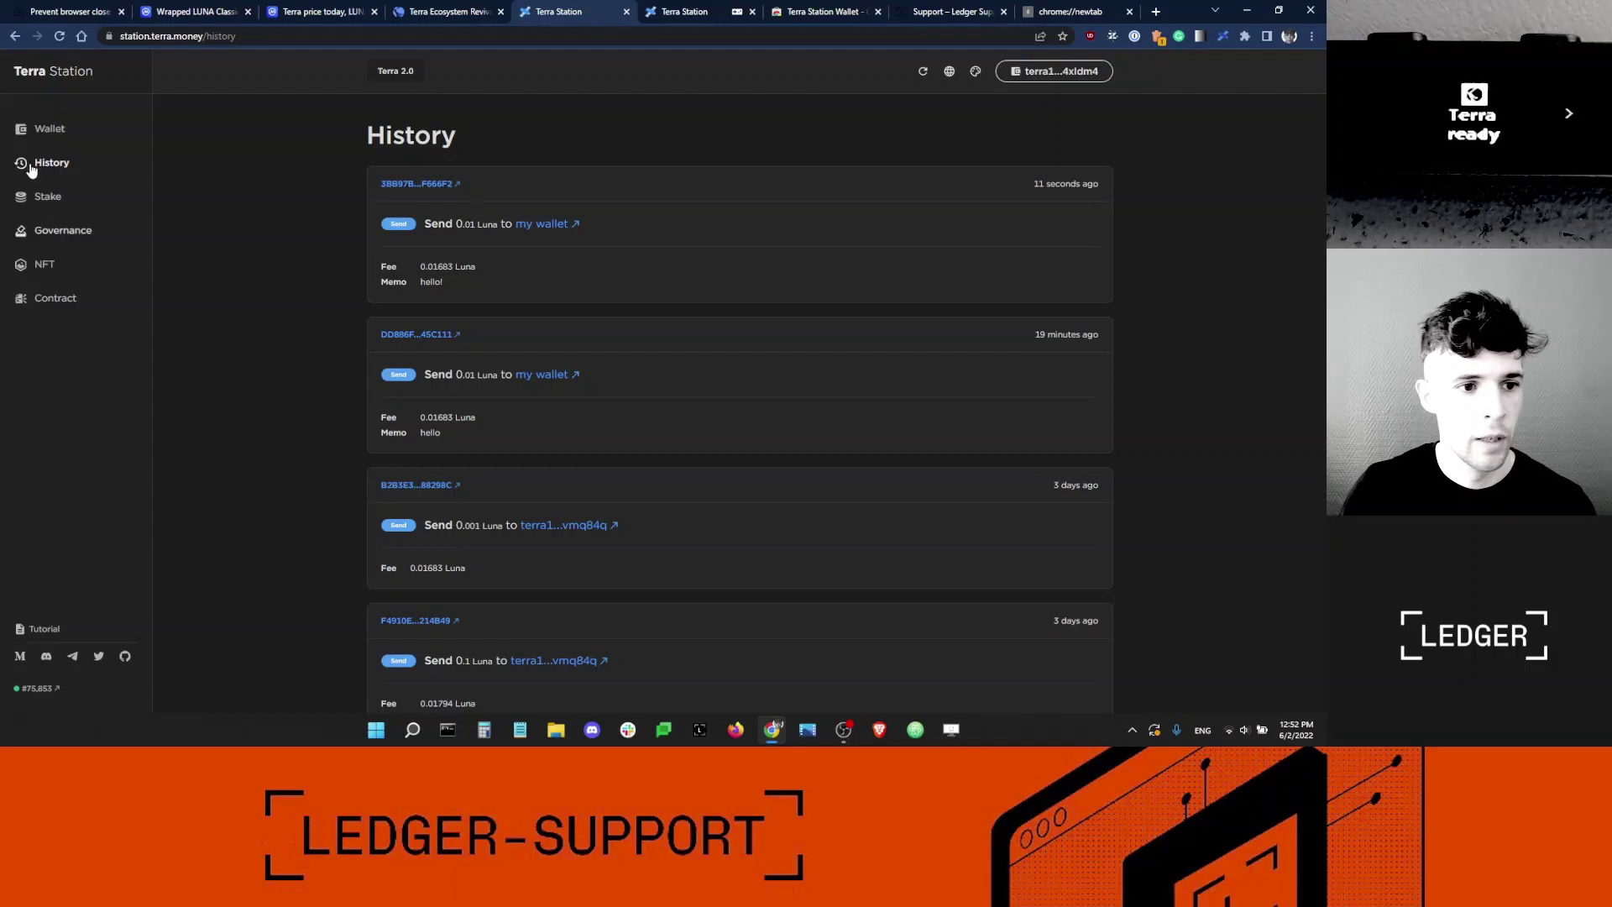
{"action": "left_click", "coordinate": [42, 139]}
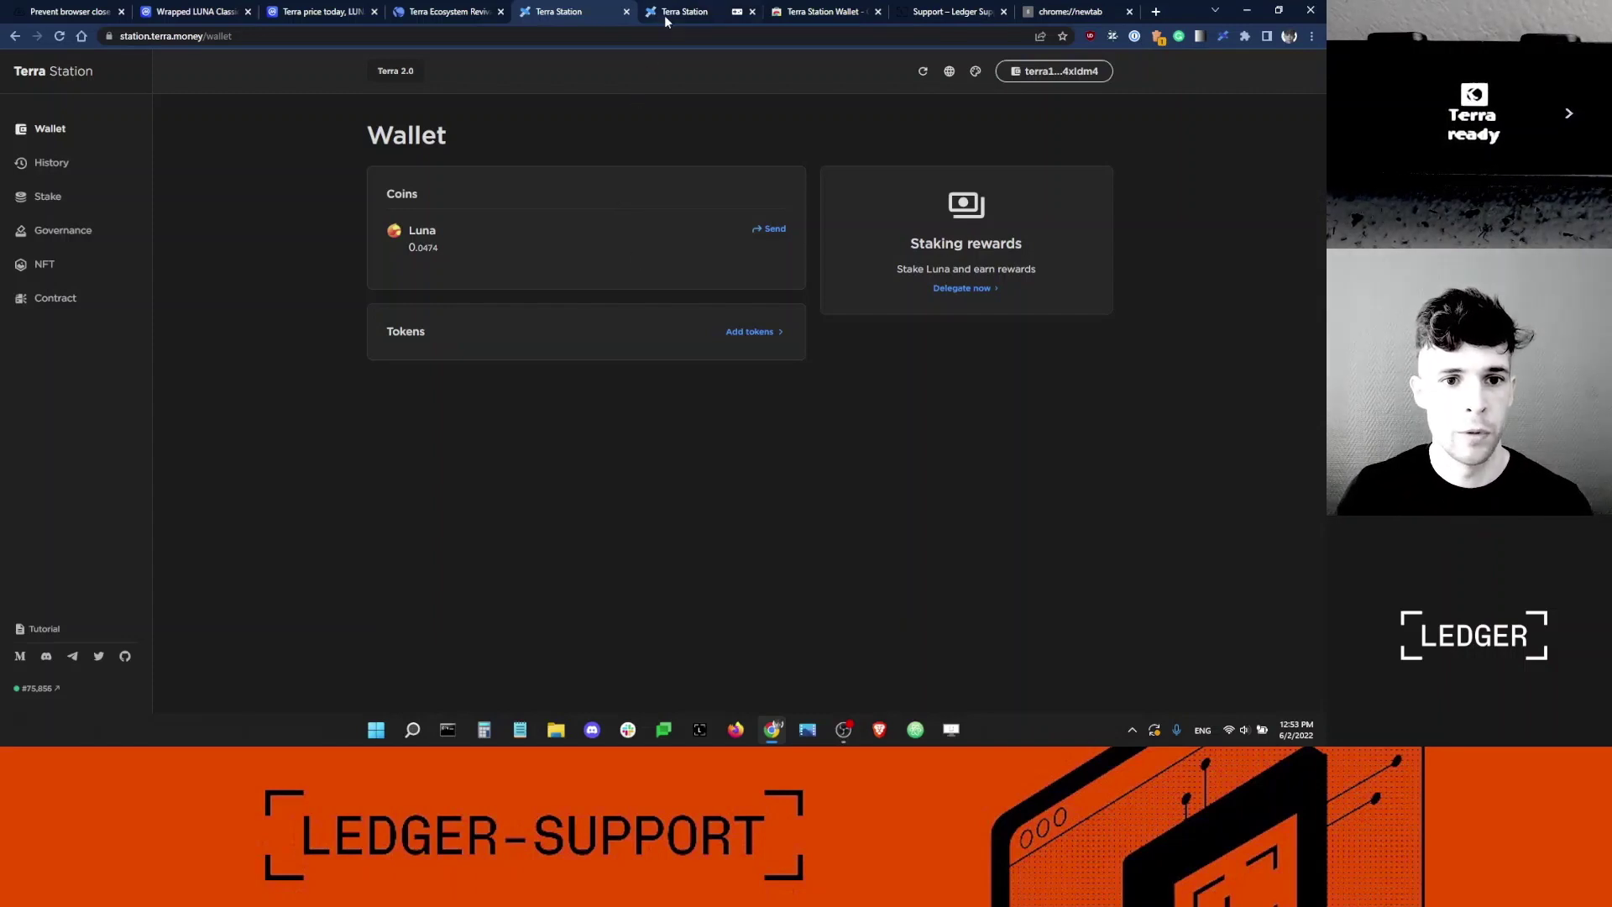
Step: Disconnect the web dashboard from the wallet and switch the wallet extension to the classic network
{"action": "left_click", "coordinate": [1052, 73]}
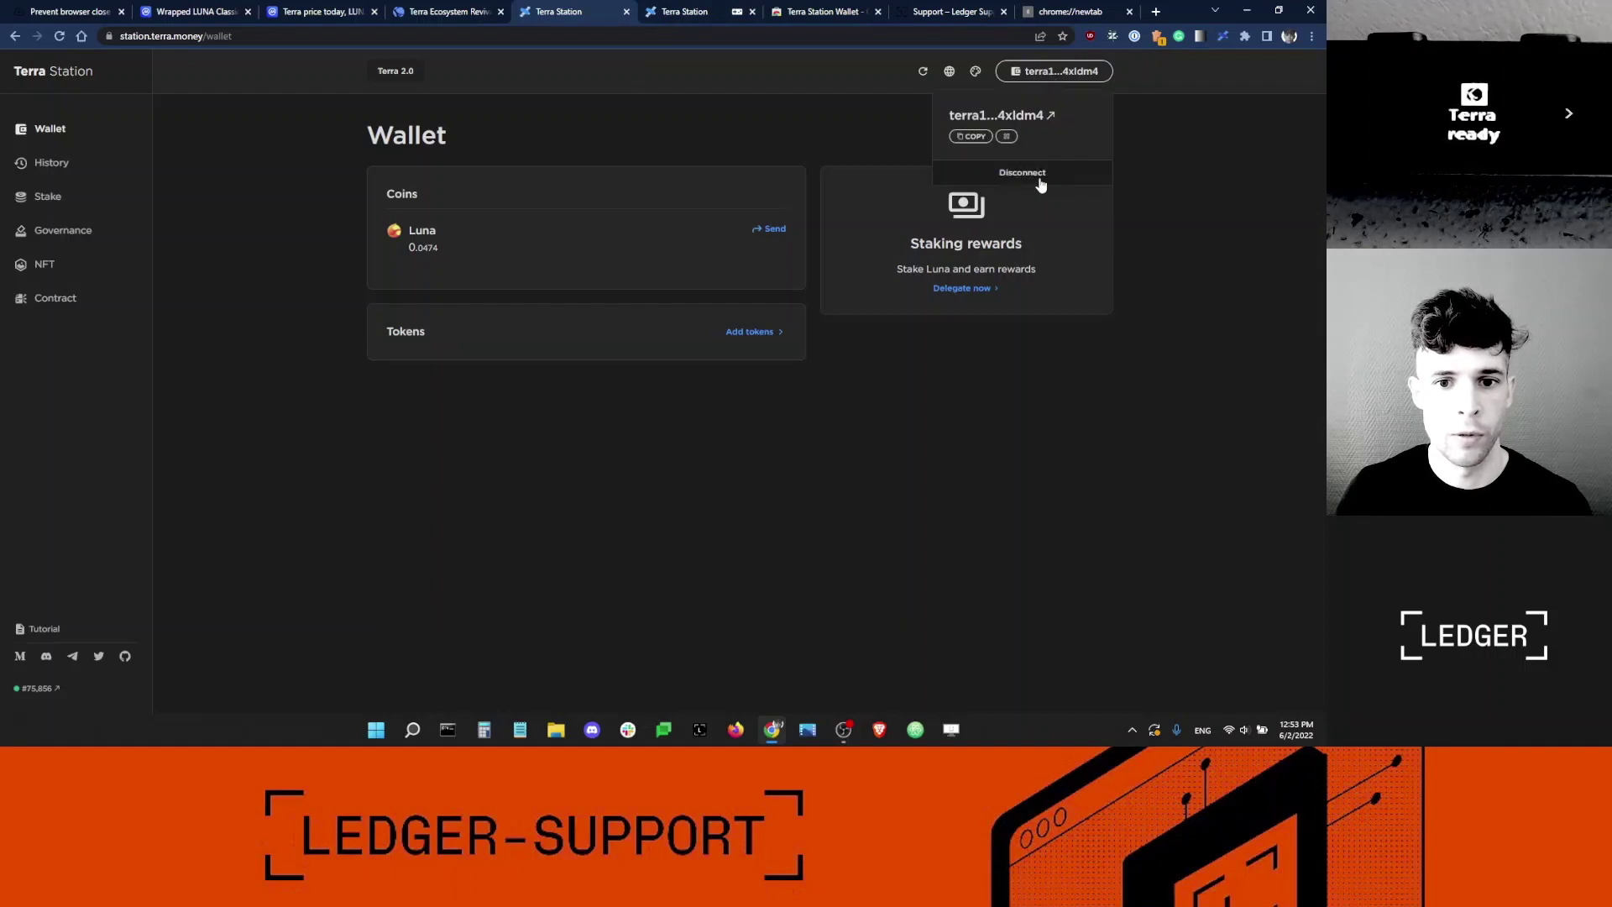
{"action": "left_click", "coordinate": [1035, 177]}
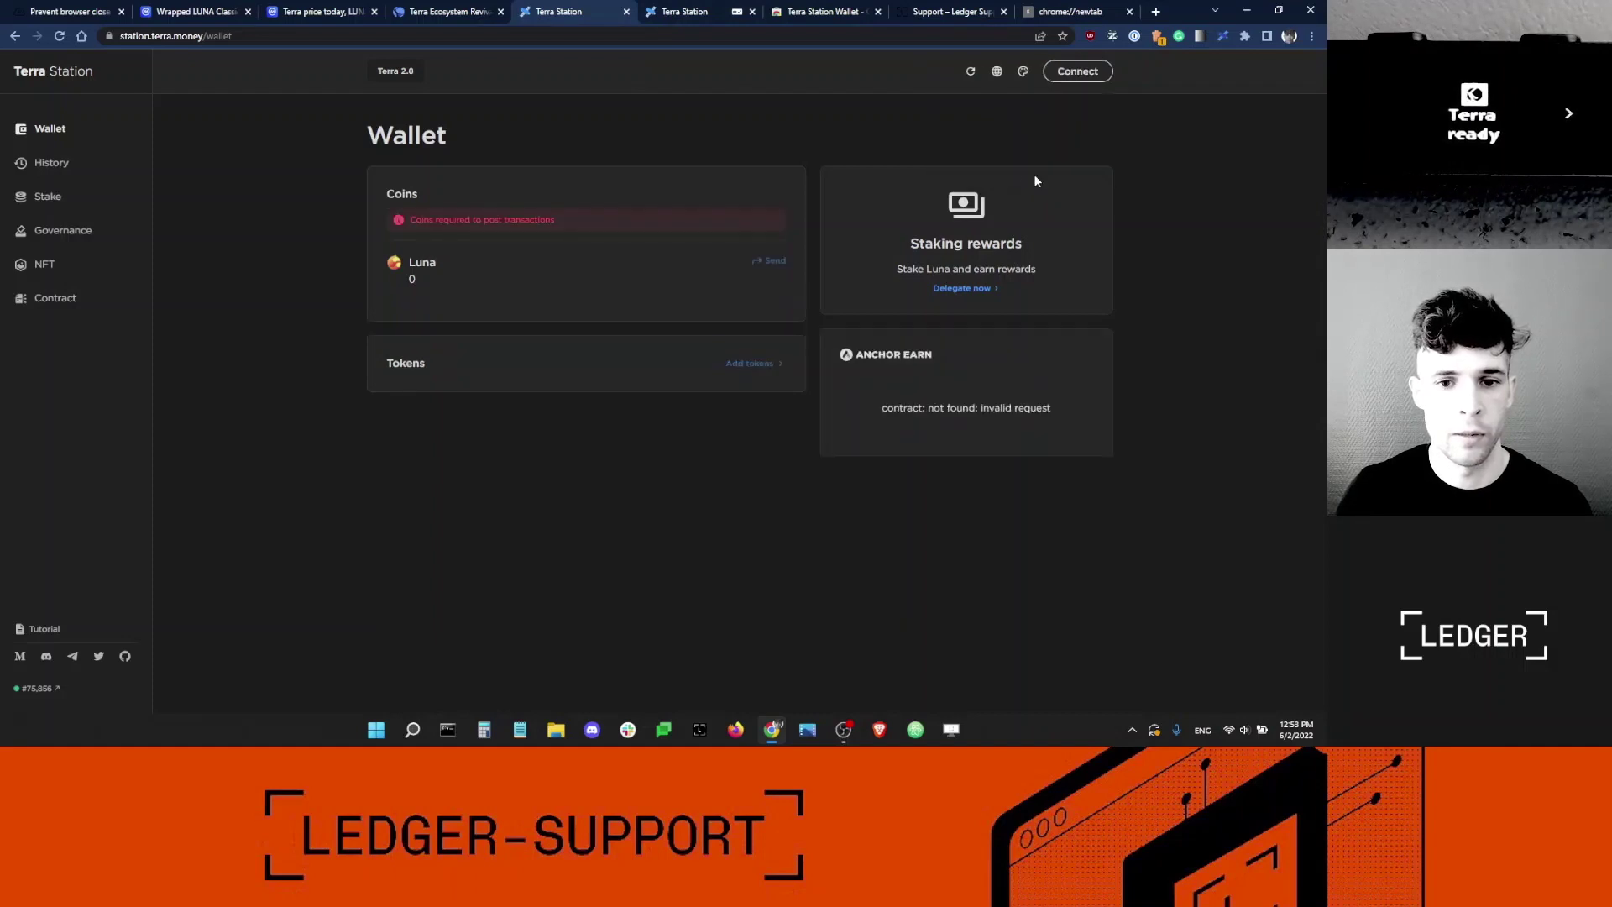
{"action": "left_click", "coordinate": [695, 14]}
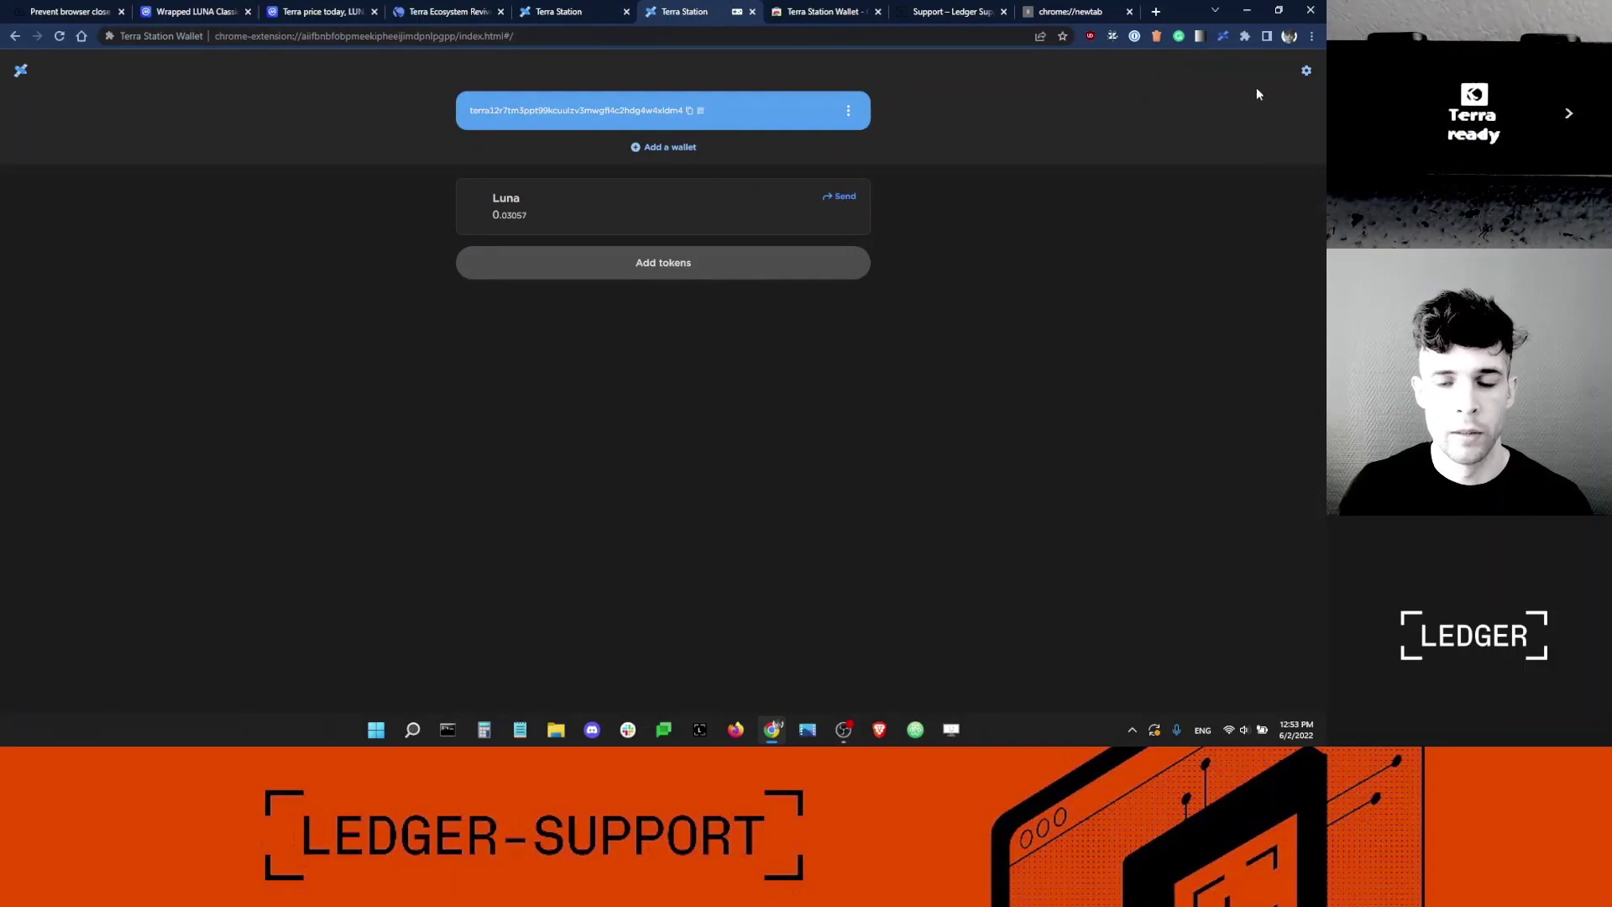
{"action": "left_click", "coordinate": [1307, 74]}
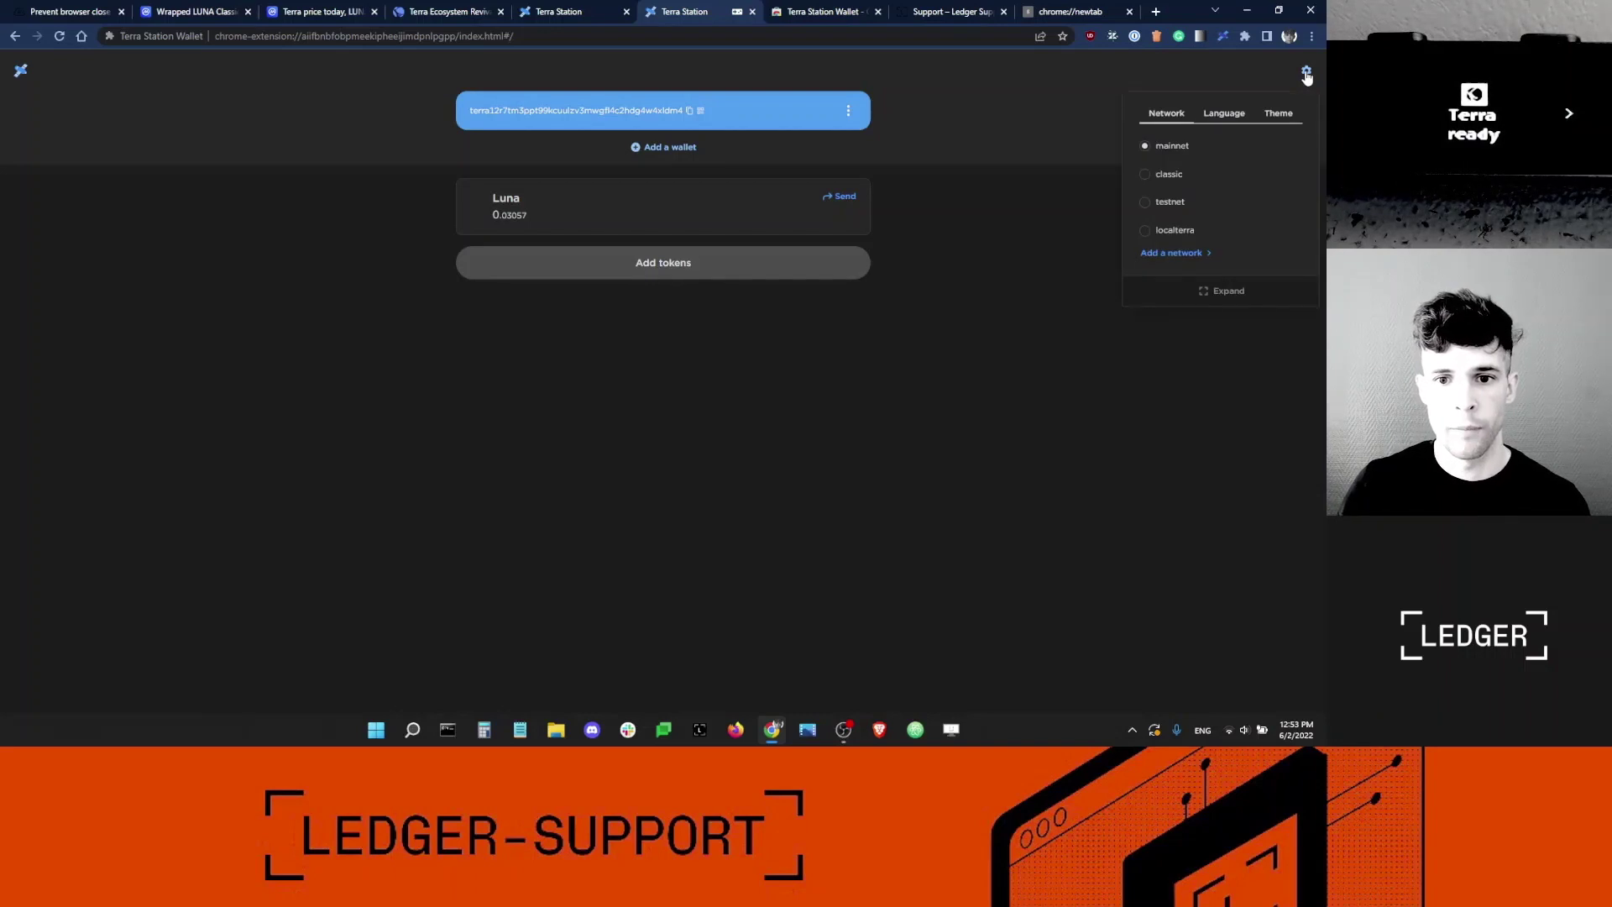
{"action": "left_click", "coordinate": [1170, 176]}
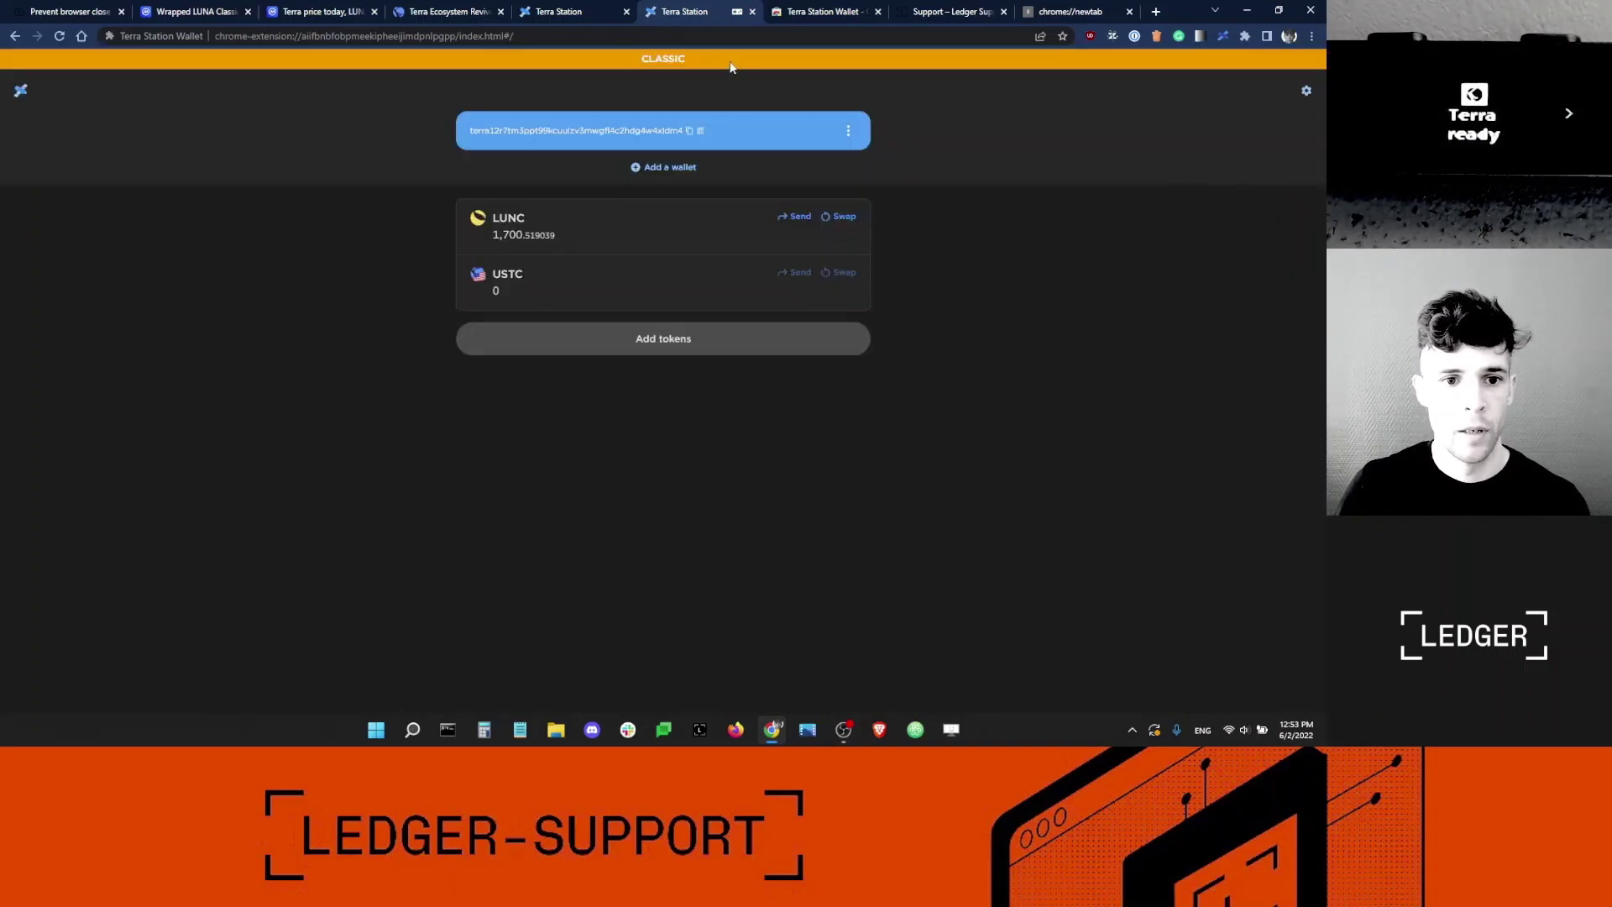
Step: Review the CLASSIC banner, the 1,700.519039 LUNC and 0 USTC balances, and copy the wallet address
{"action": "left_click_drag", "start_coordinate": [710, 62], "coordinate": [651, 60]}
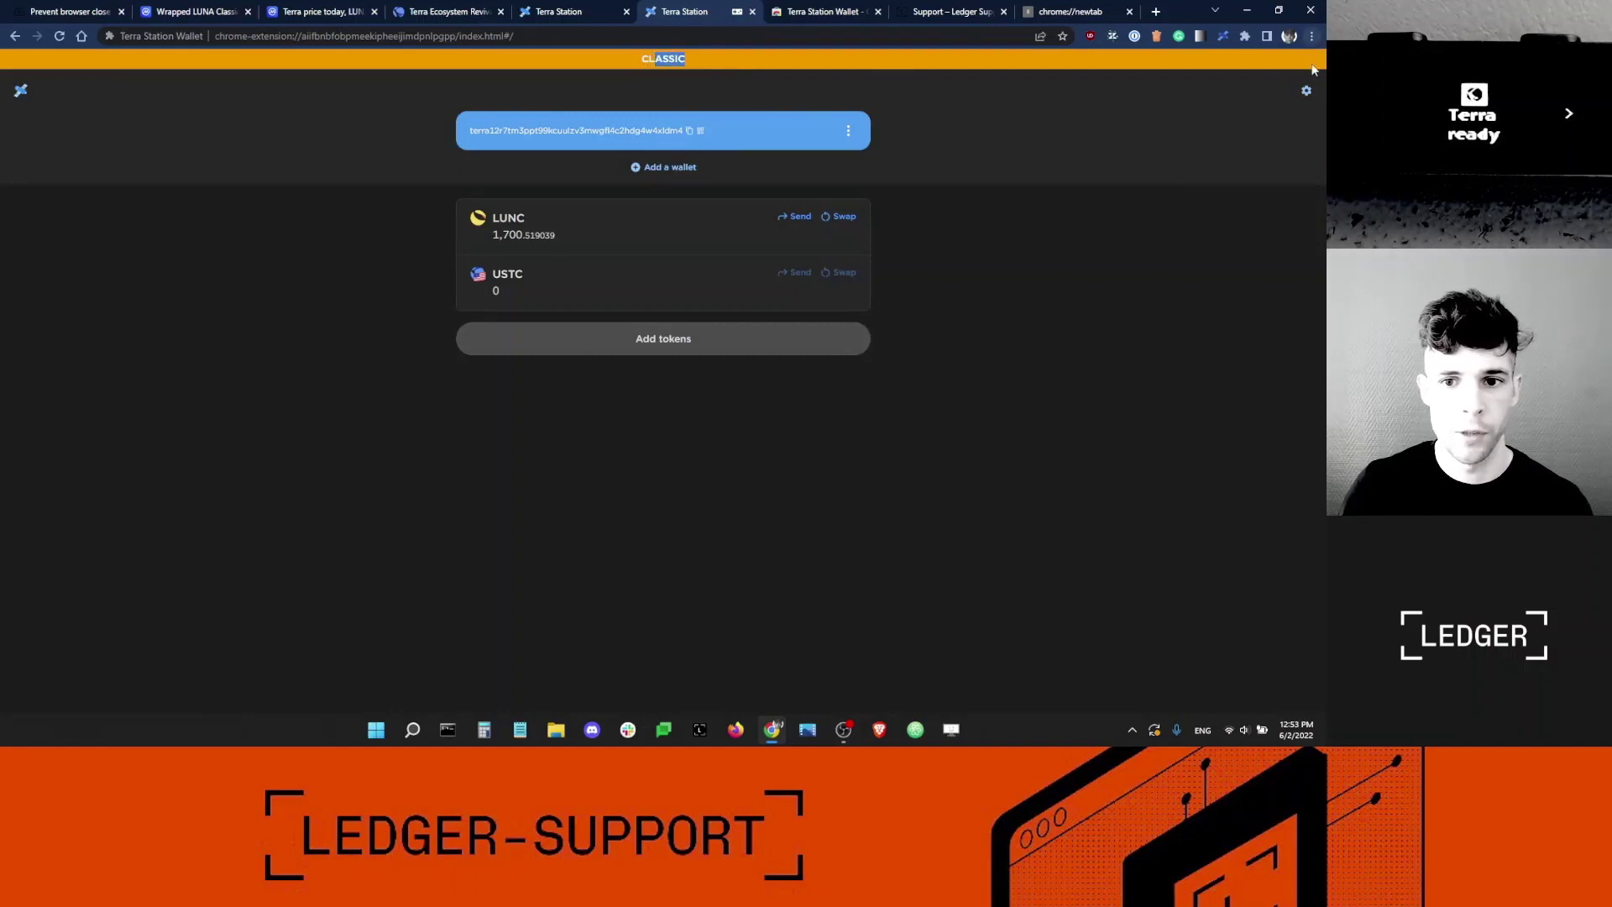
{"action": "left_click_drag", "start_coordinate": [557, 241], "coordinate": [458, 219]}
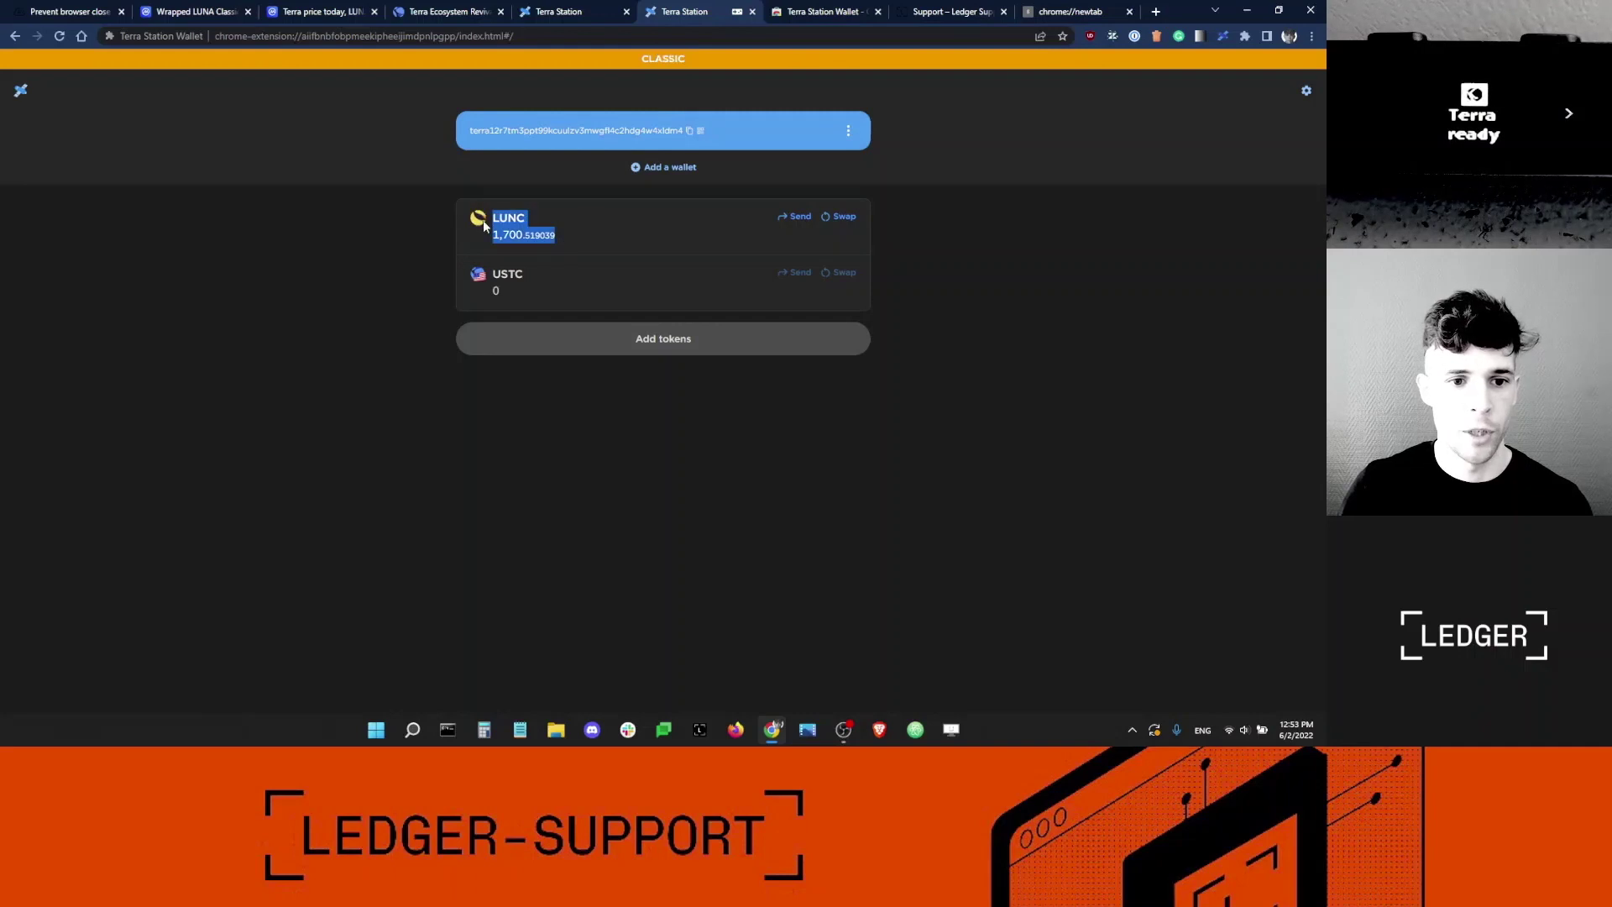
{"action": "left_click", "coordinate": [530, 225]}
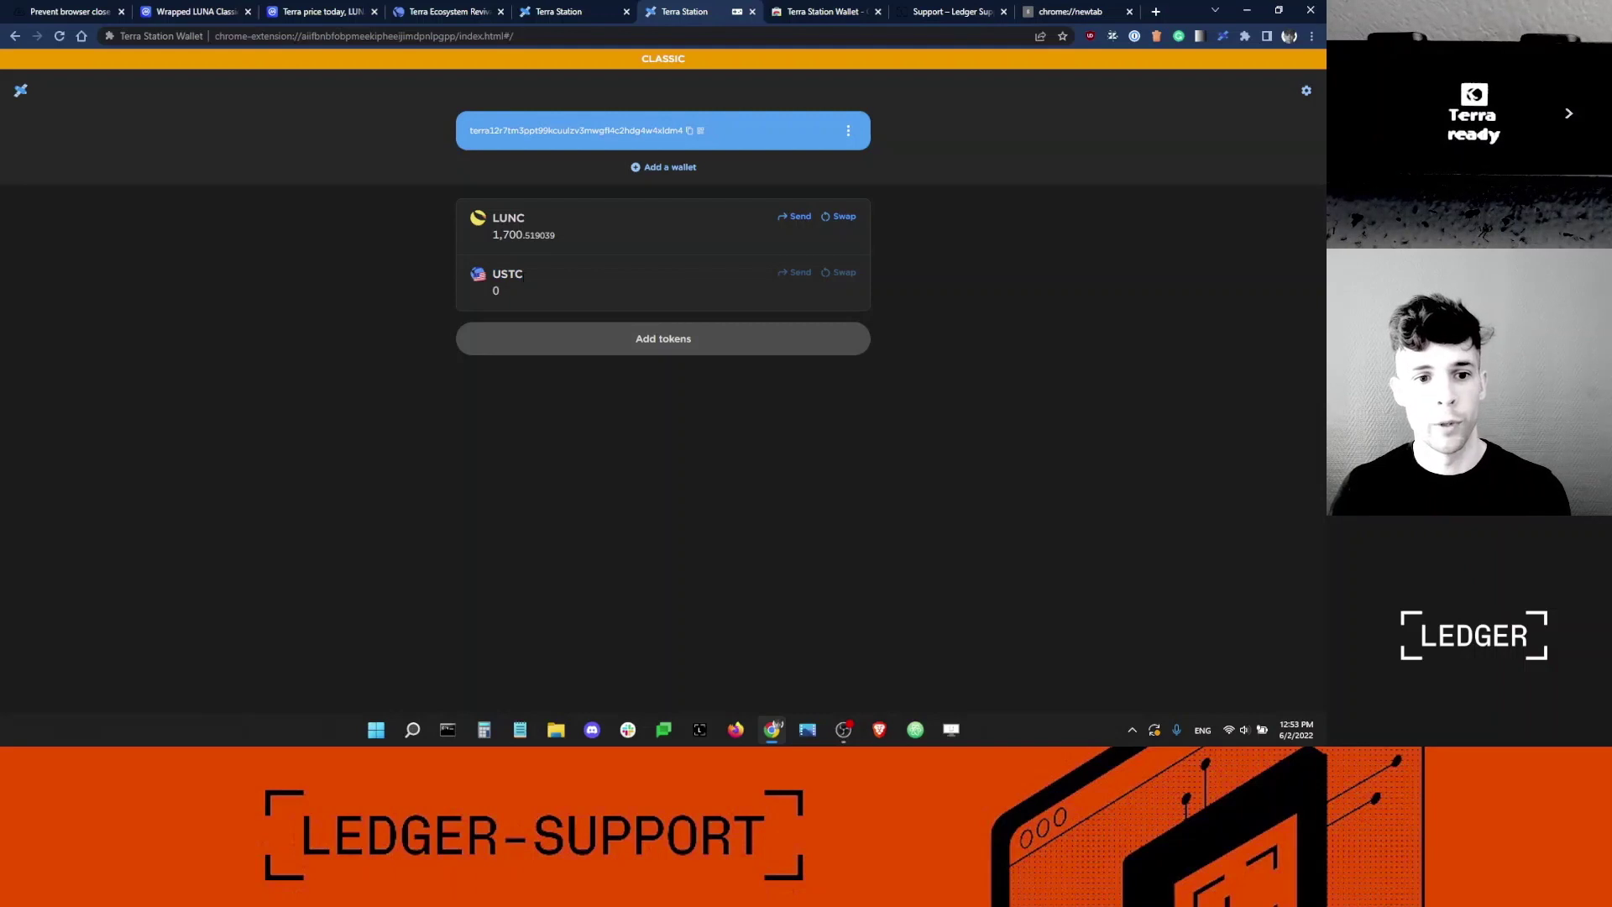
{"action": "left_click_drag", "start_coordinate": [523, 273], "coordinate": [496, 274]}
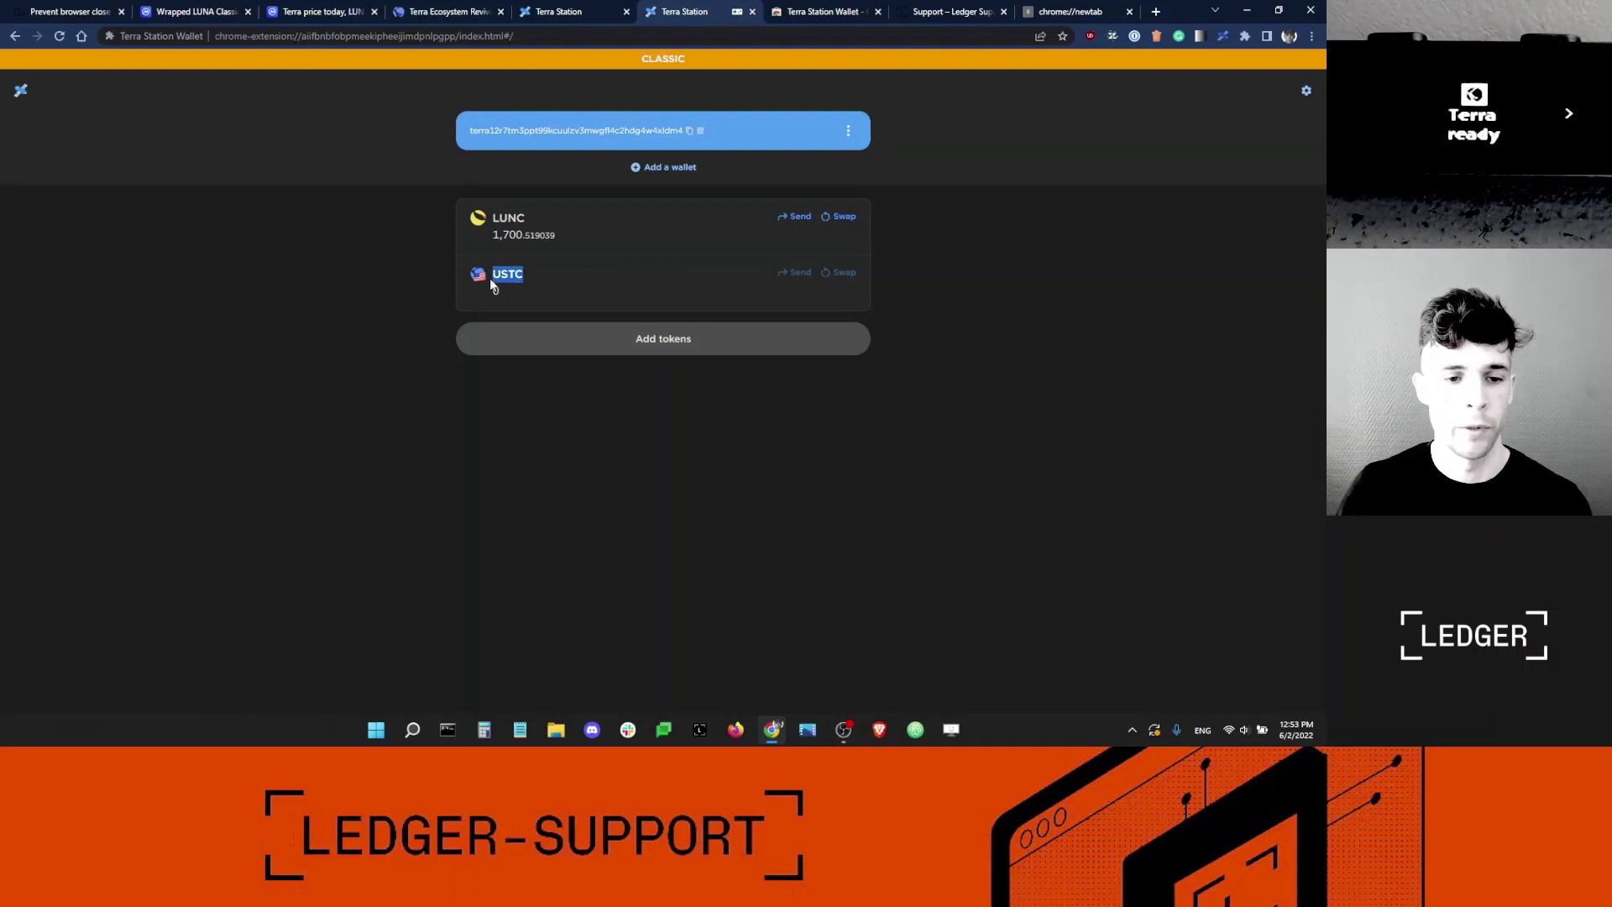
{"action": "left_click", "coordinate": [504, 234]}
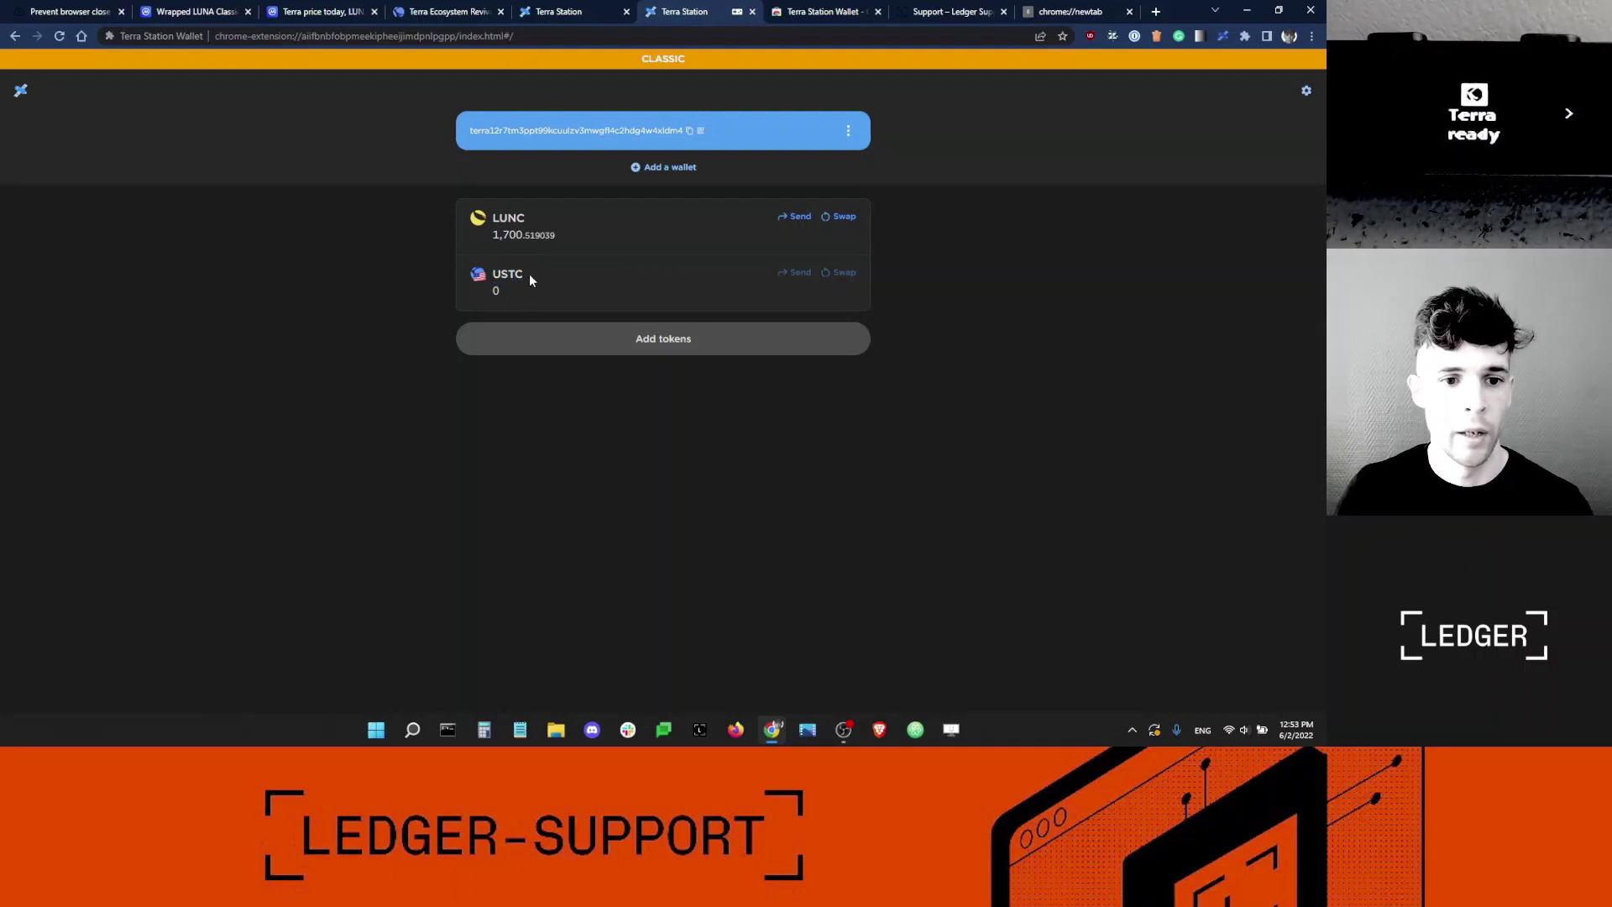
{"action": "left_click_drag", "start_coordinate": [529, 274], "coordinate": [492, 274]}
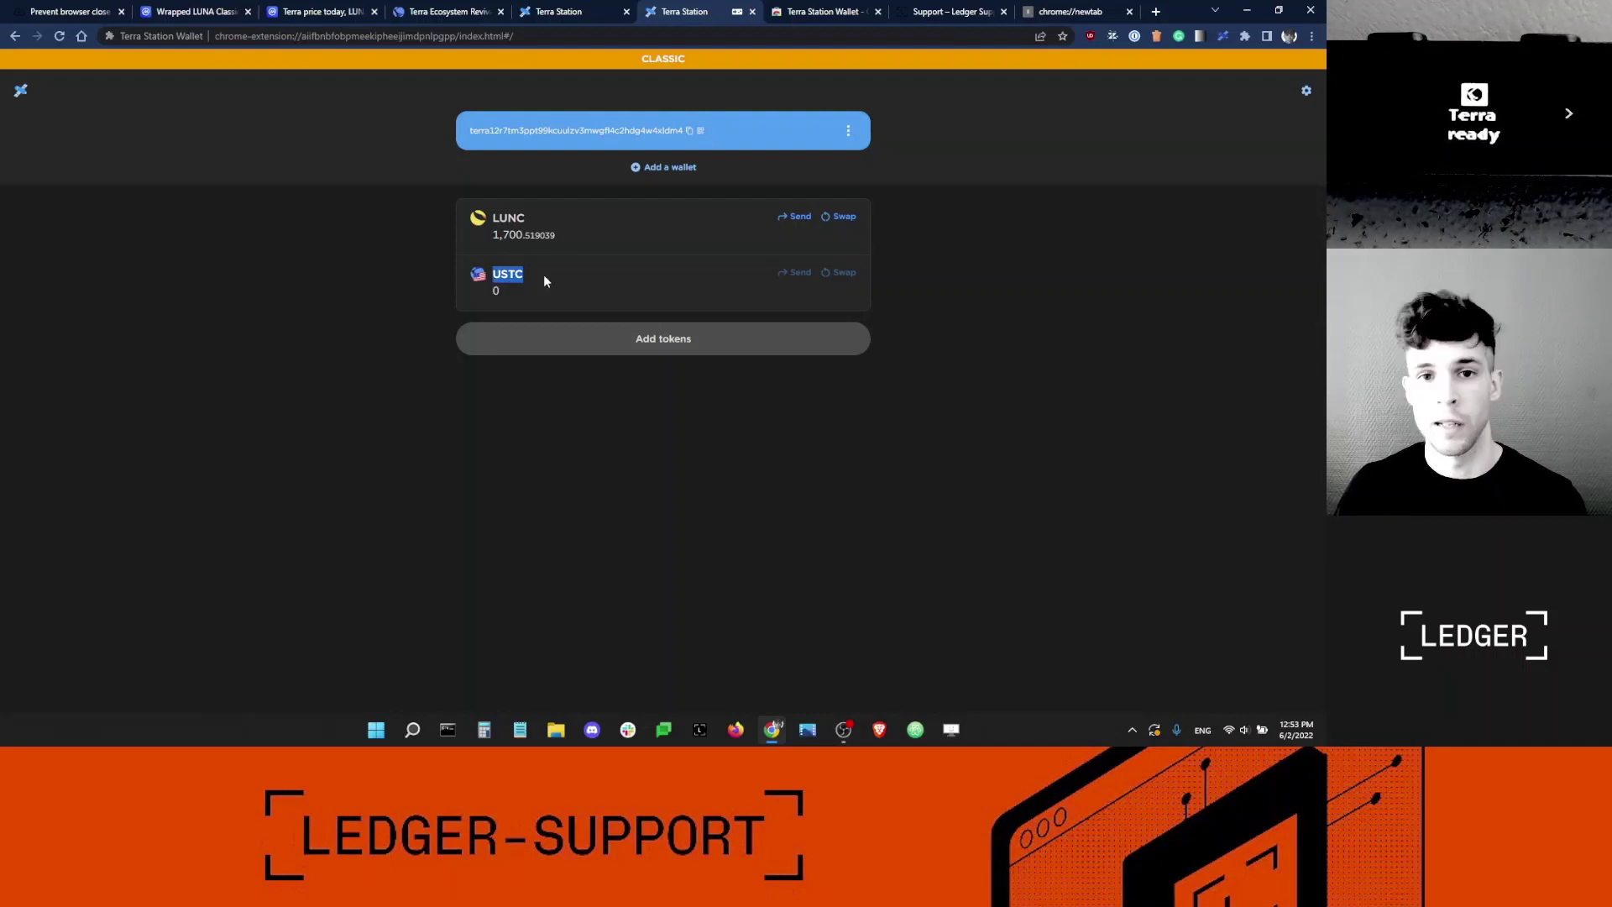
{"action": "left_click", "coordinate": [532, 220]}
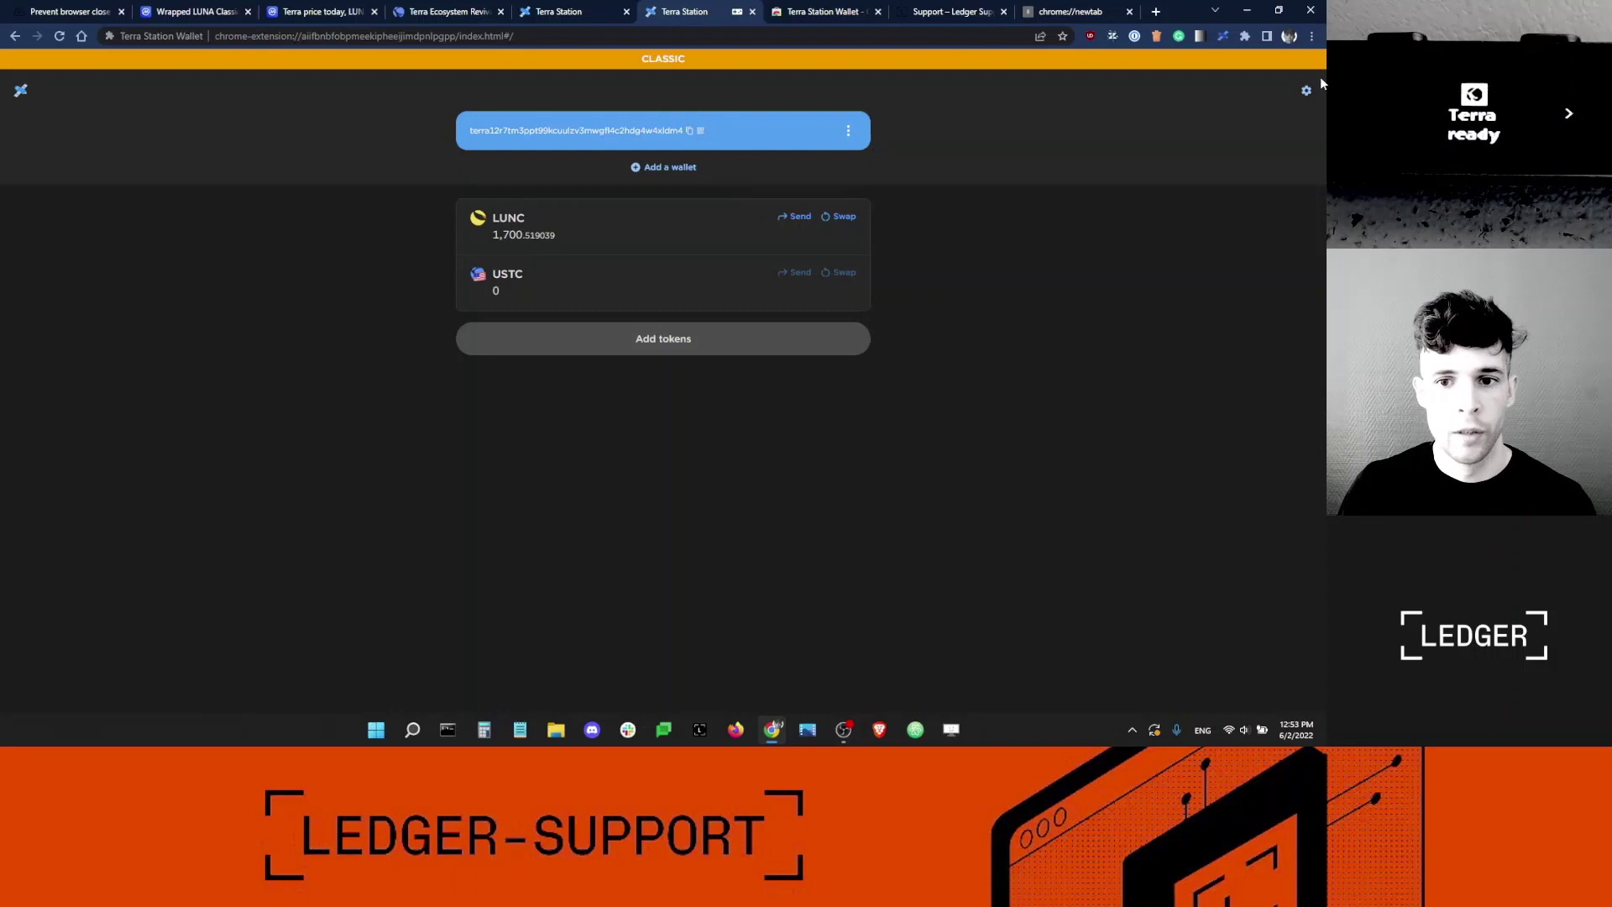
{"action": "left_click", "coordinate": [689, 131]}
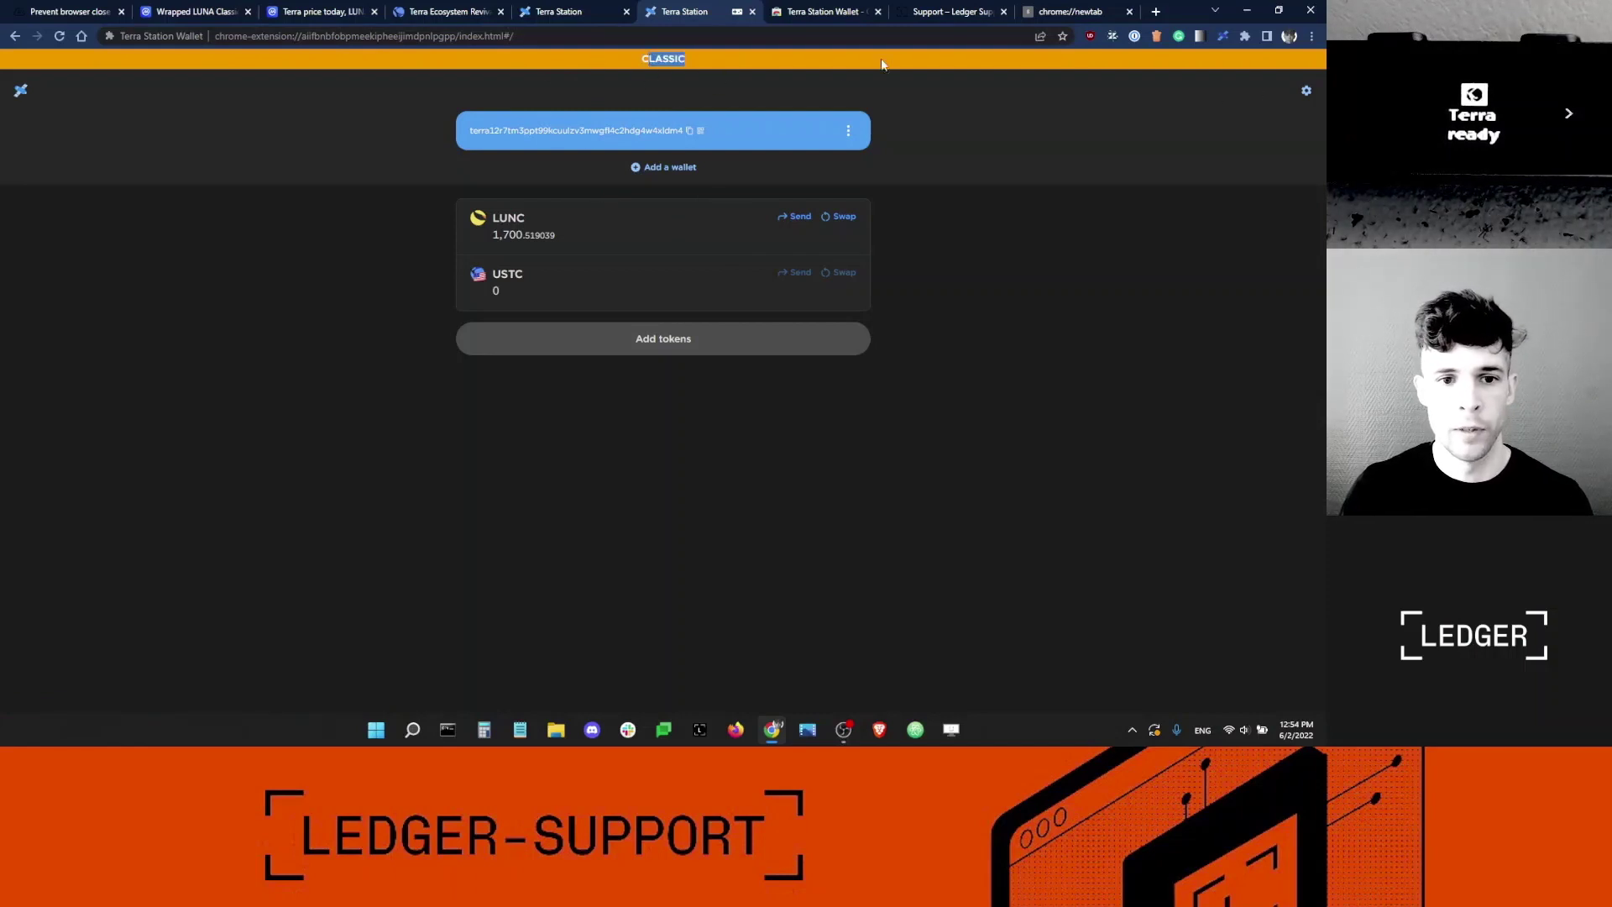
{"action": "left_click", "coordinate": [744, 71]}
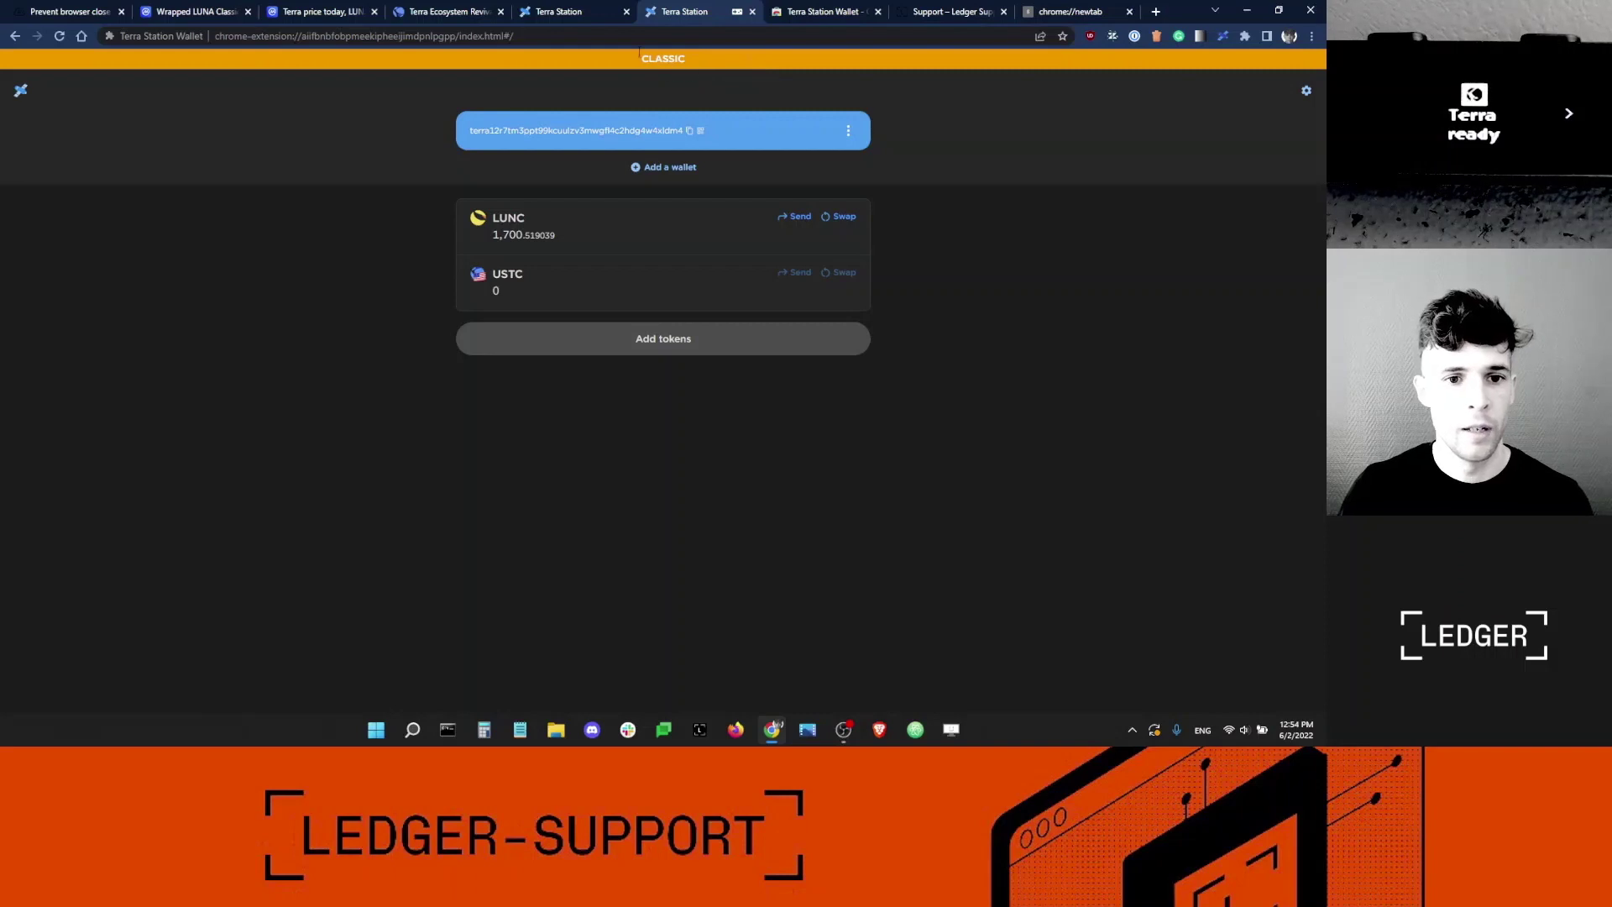
Step: Reconnect station.terra.money through the Terra Station Wallet extension and check the 1,700.519039 LUNC balance
{"action": "left_click", "coordinate": [571, 18]}
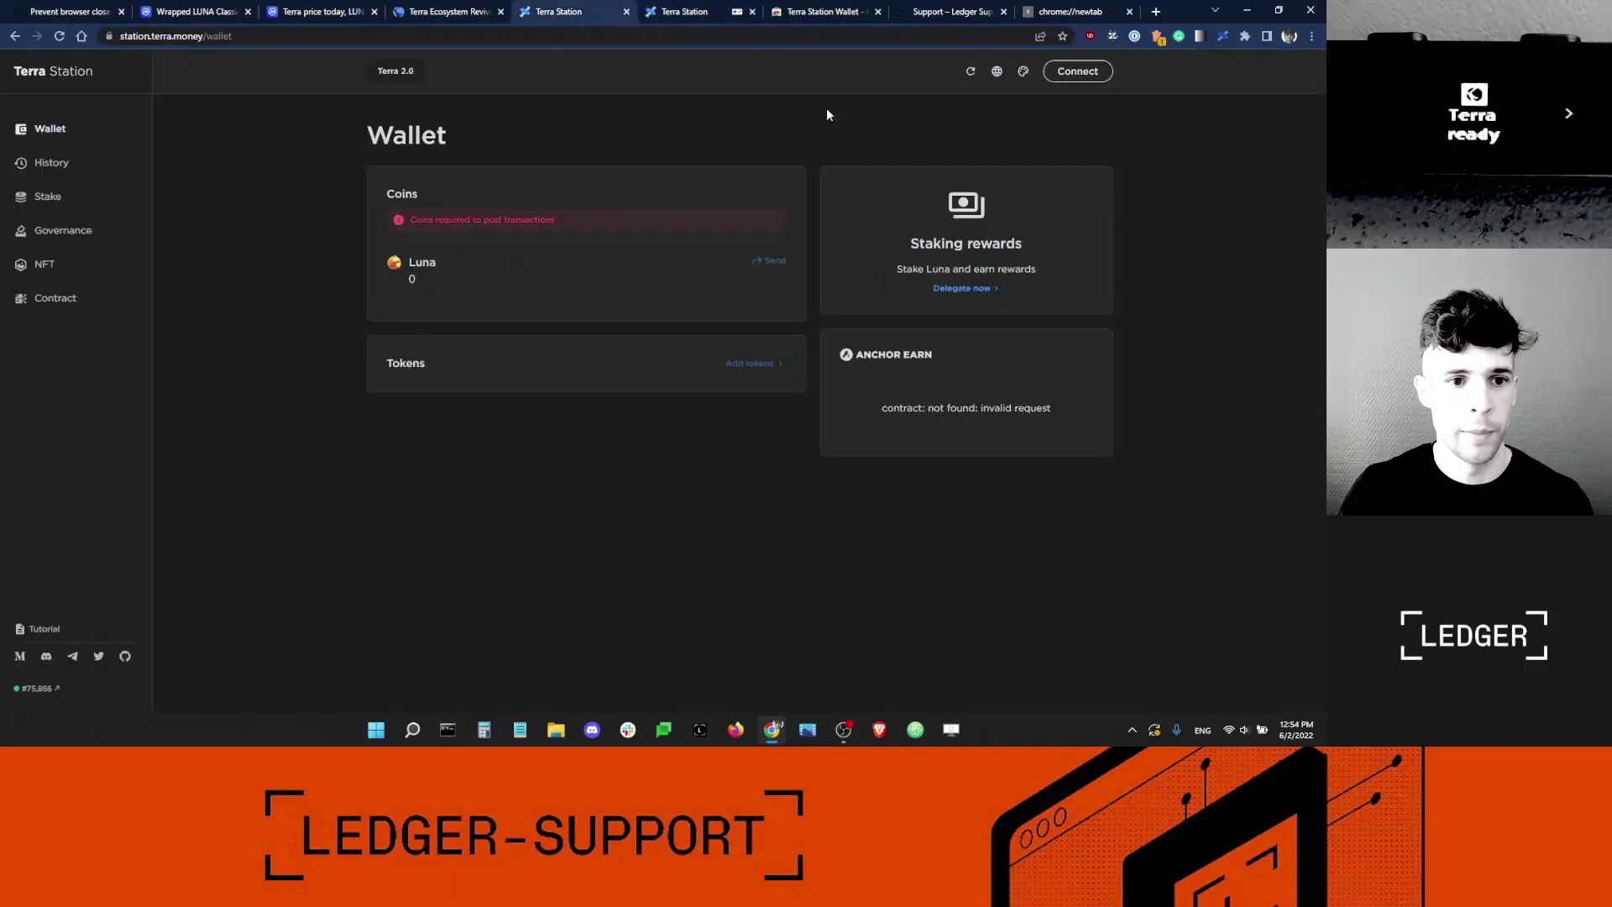
{"action": "left_click", "coordinate": [1082, 74]}
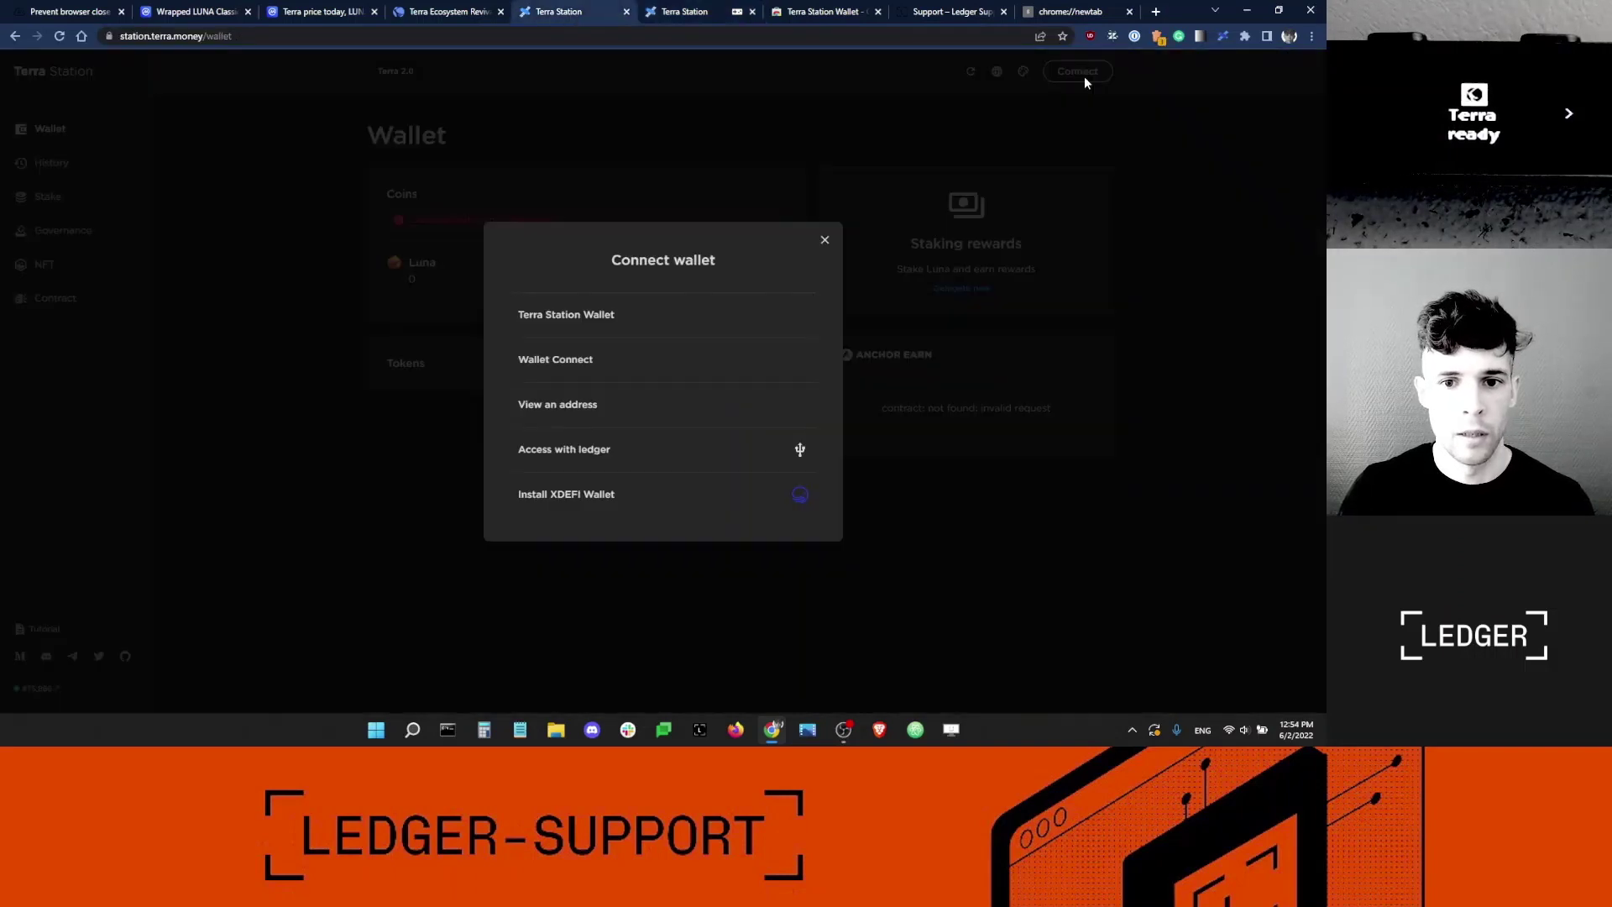
{"action": "left_click", "coordinate": [572, 323]}
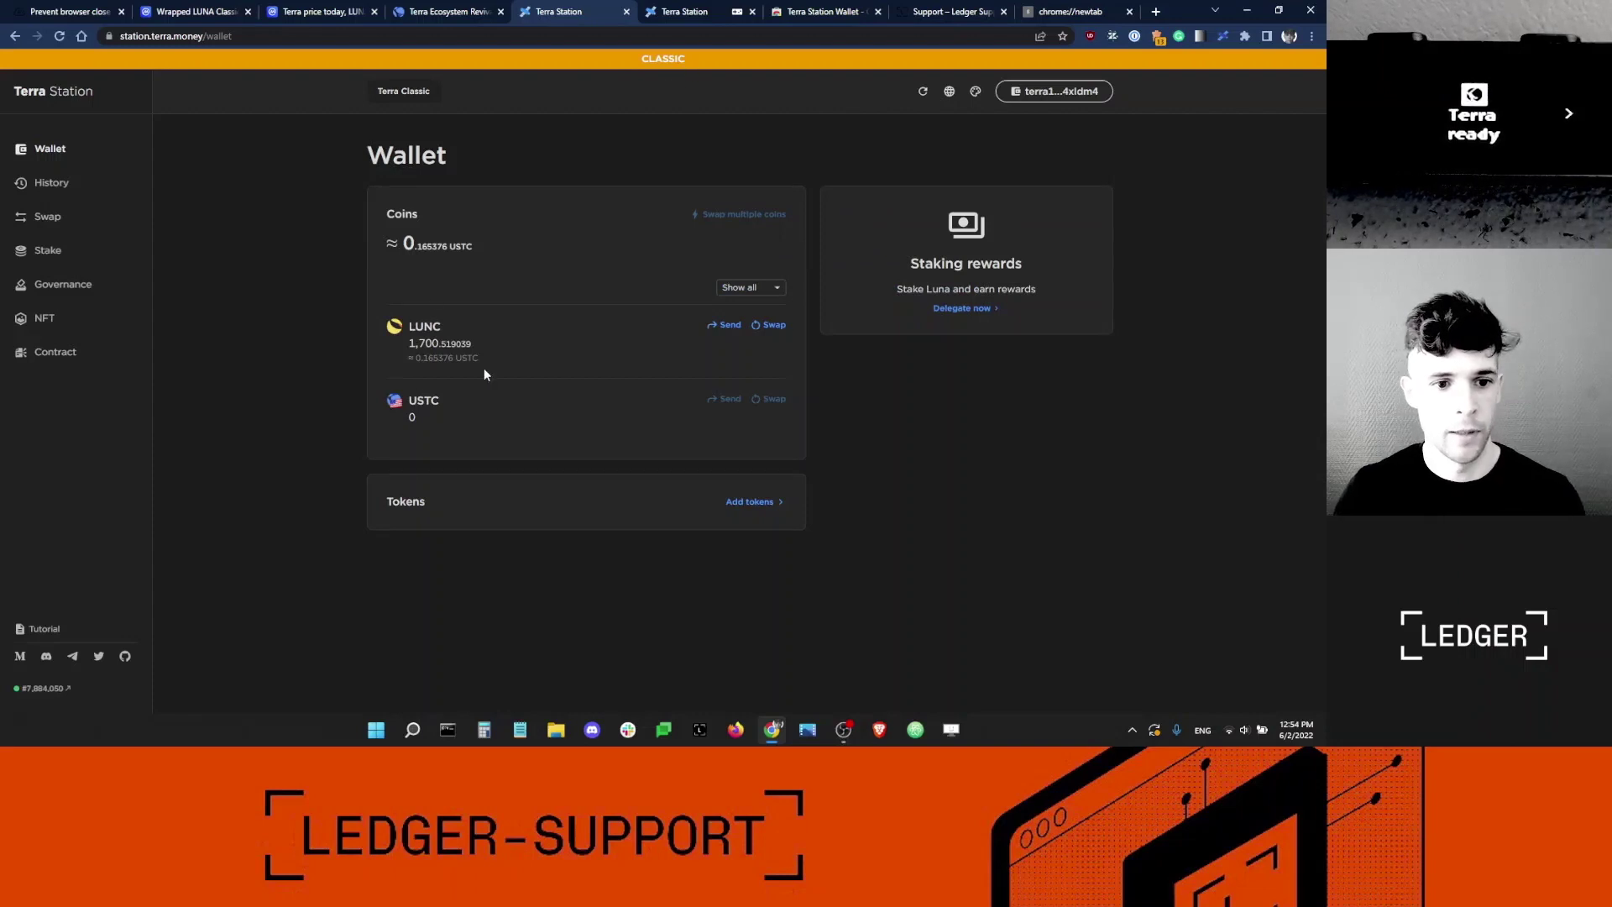
{"action": "left_click_drag", "start_coordinate": [483, 368], "coordinate": [375, 326]}
{"action": "left_click", "coordinate": [470, 425]}
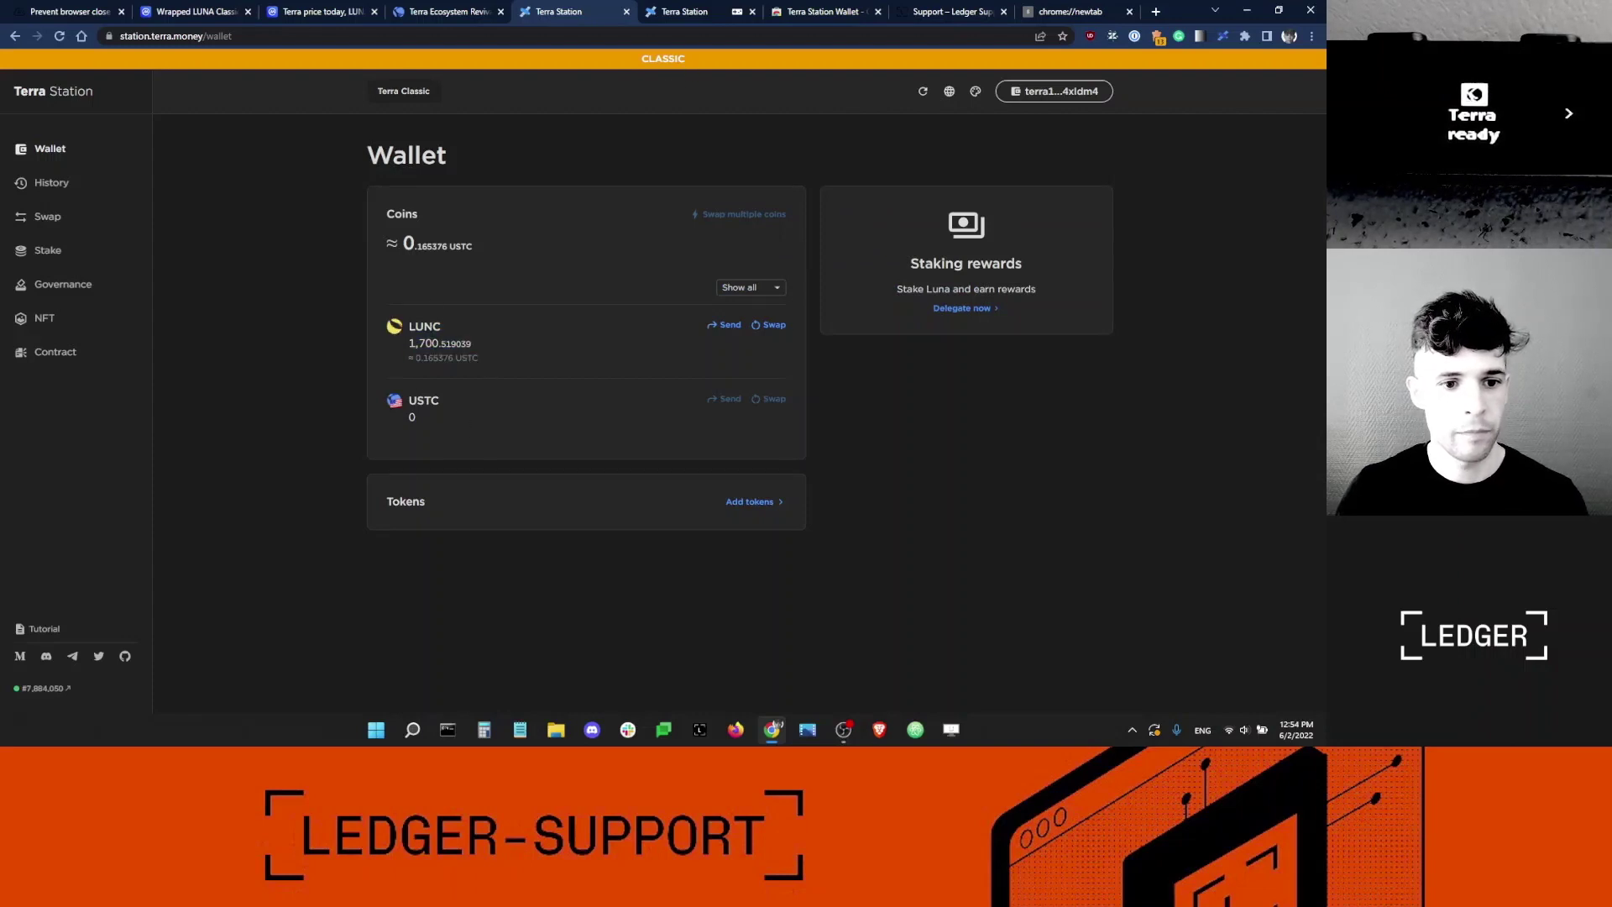
Step: Send 50 LUNC to your own address with memo 'hello!', approving it on the Ledger
{"action": "left_click", "coordinate": [727, 326]}
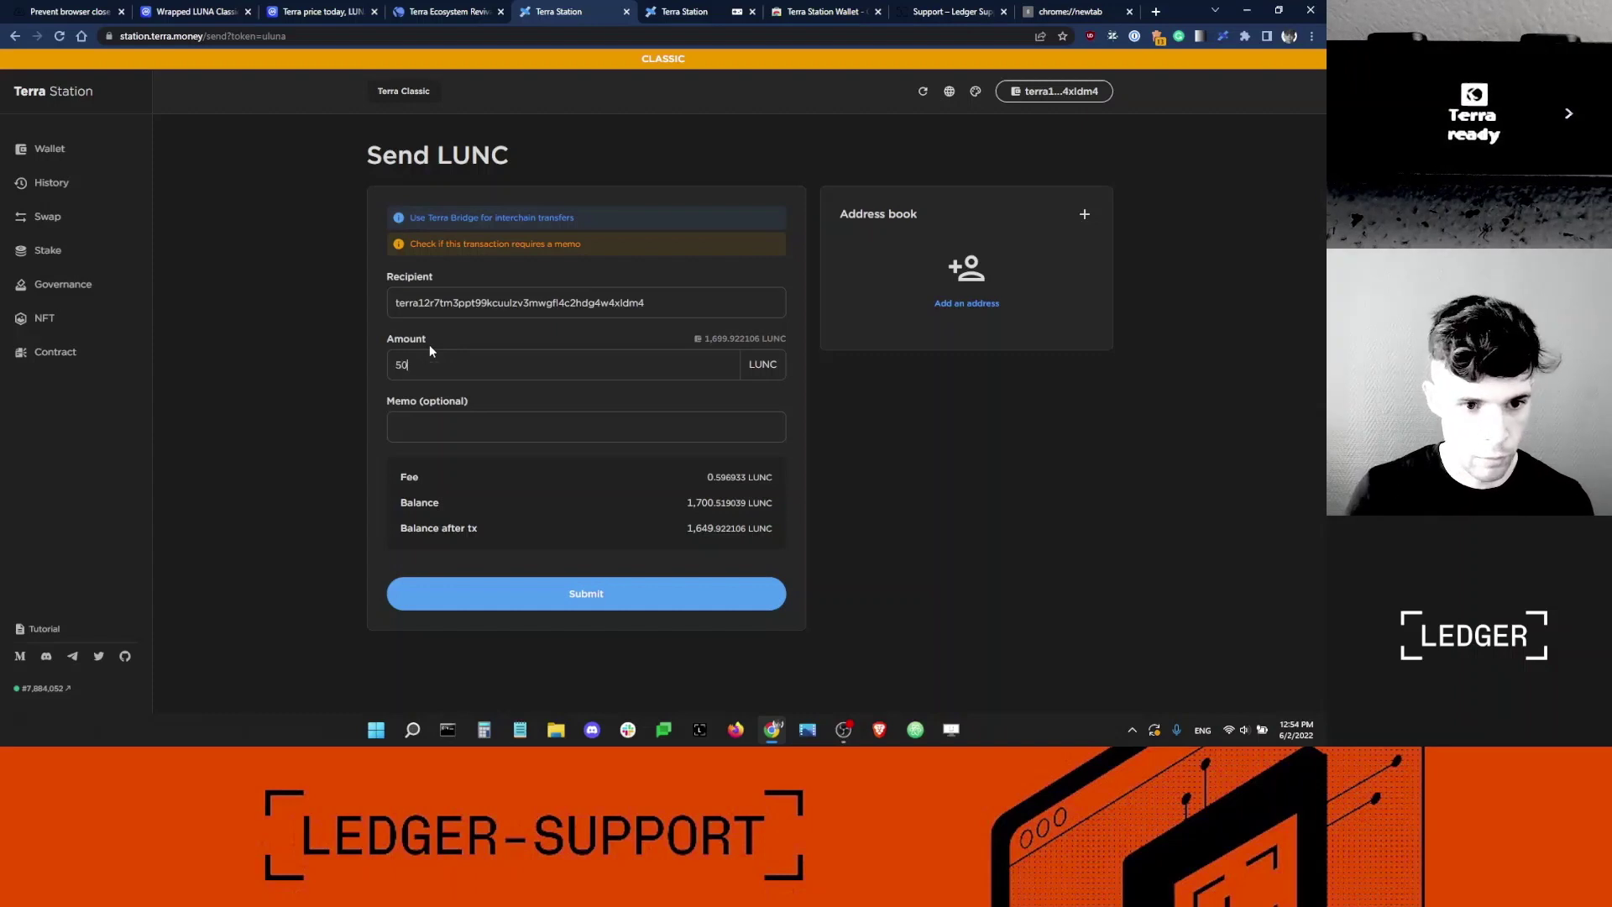
{"action": "left_click", "coordinate": [448, 433]}
{"action": "type", "text": "hello!"}
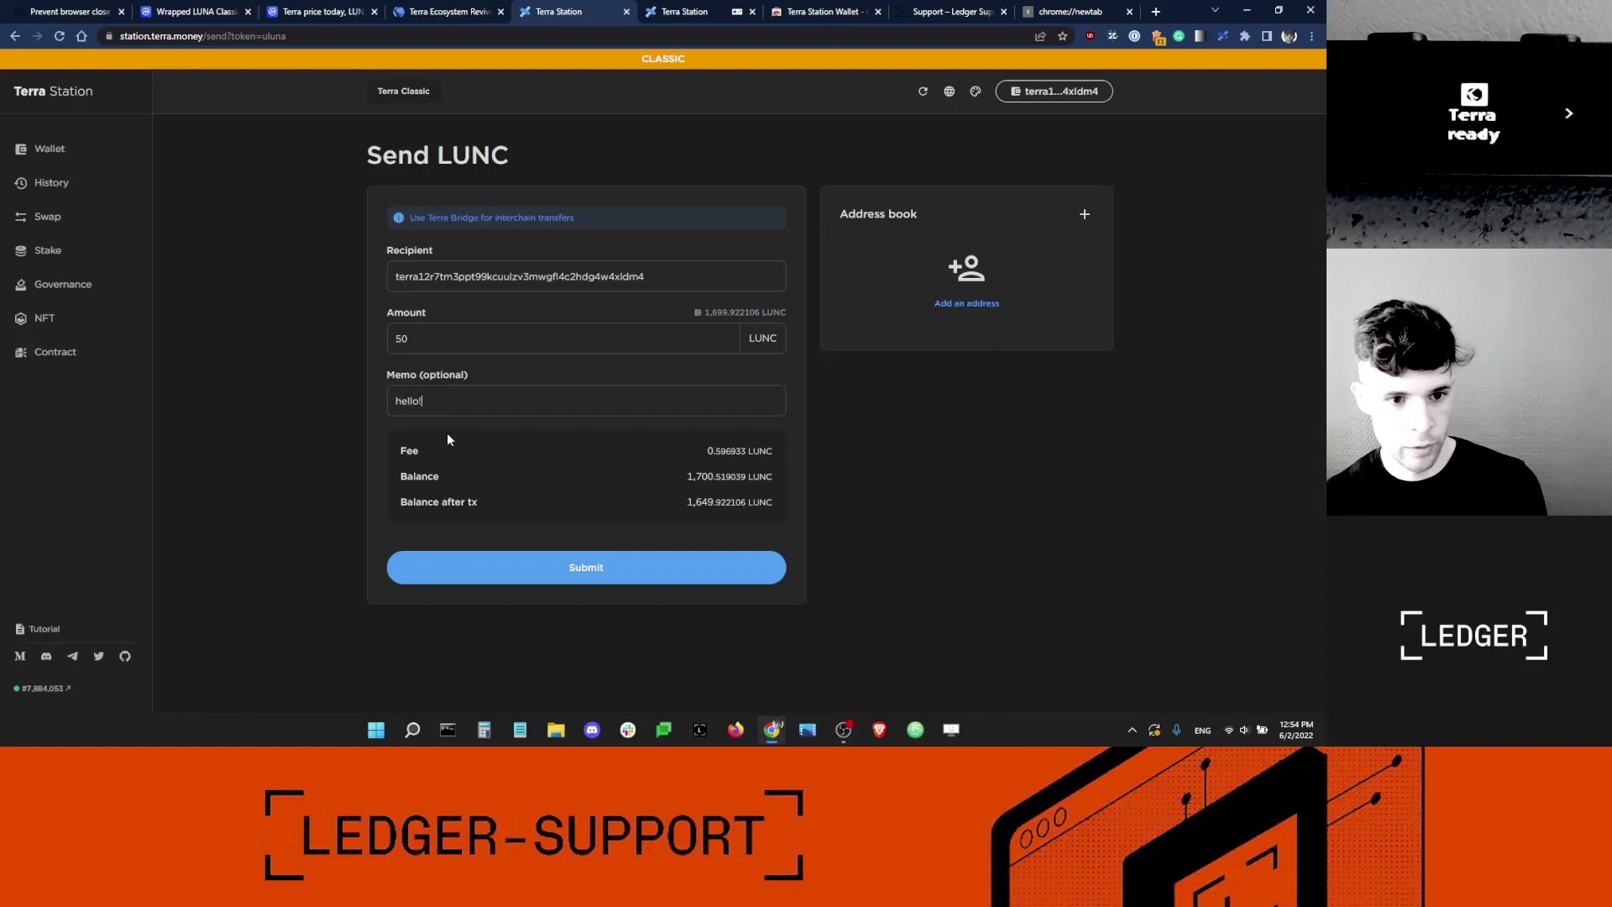
{"action": "left_click", "coordinate": [597, 554]}
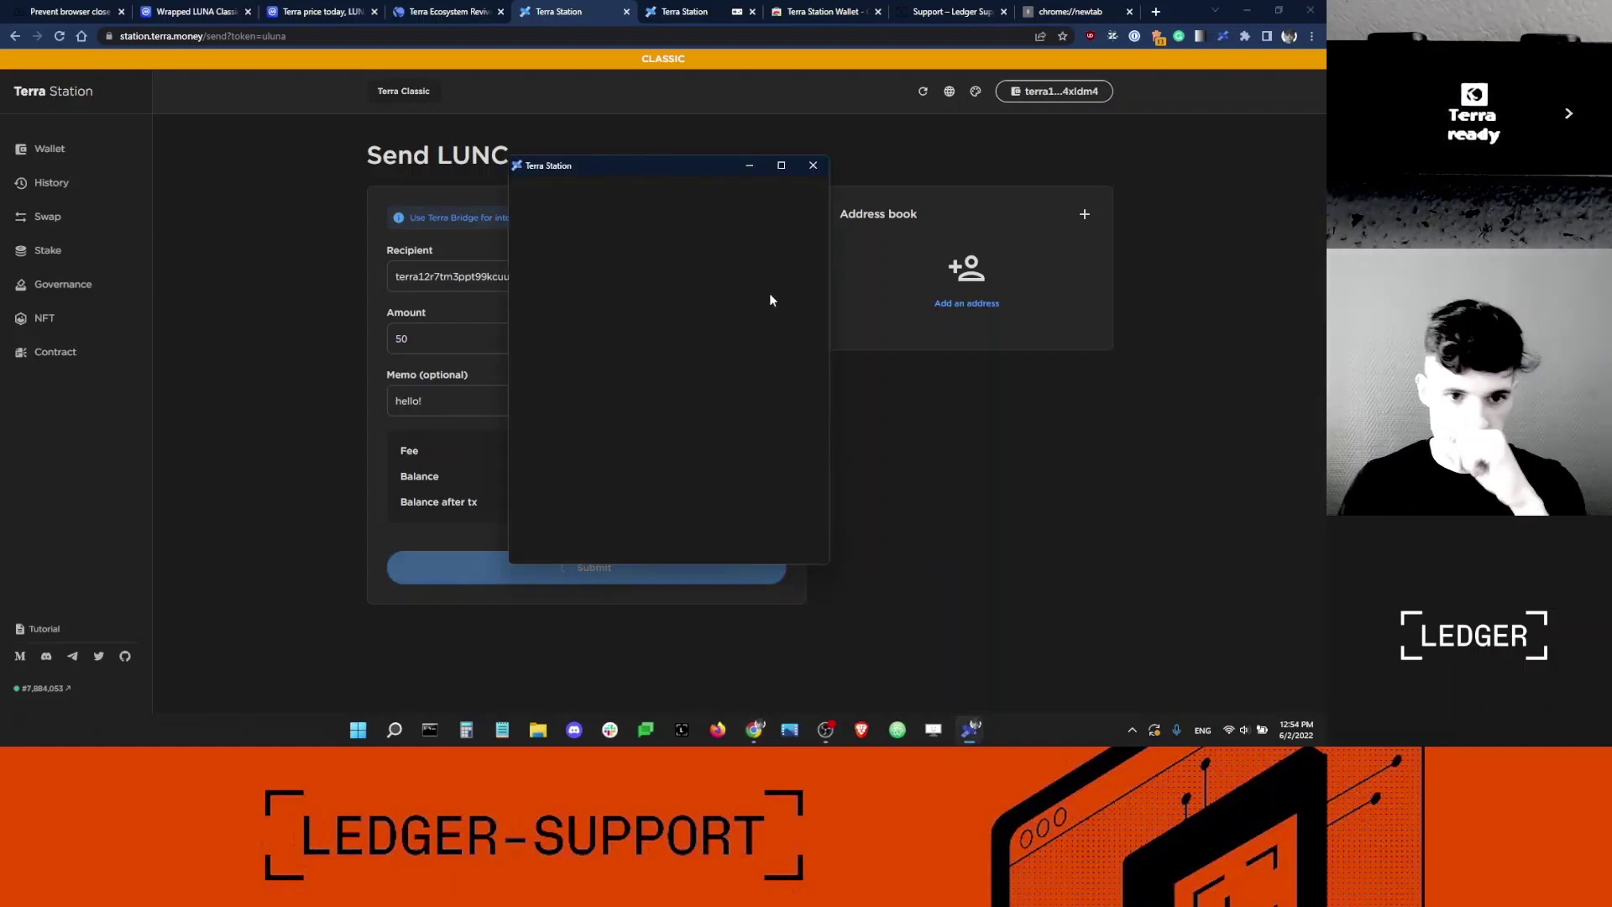
{"action": "left_click", "coordinate": [749, 443]}
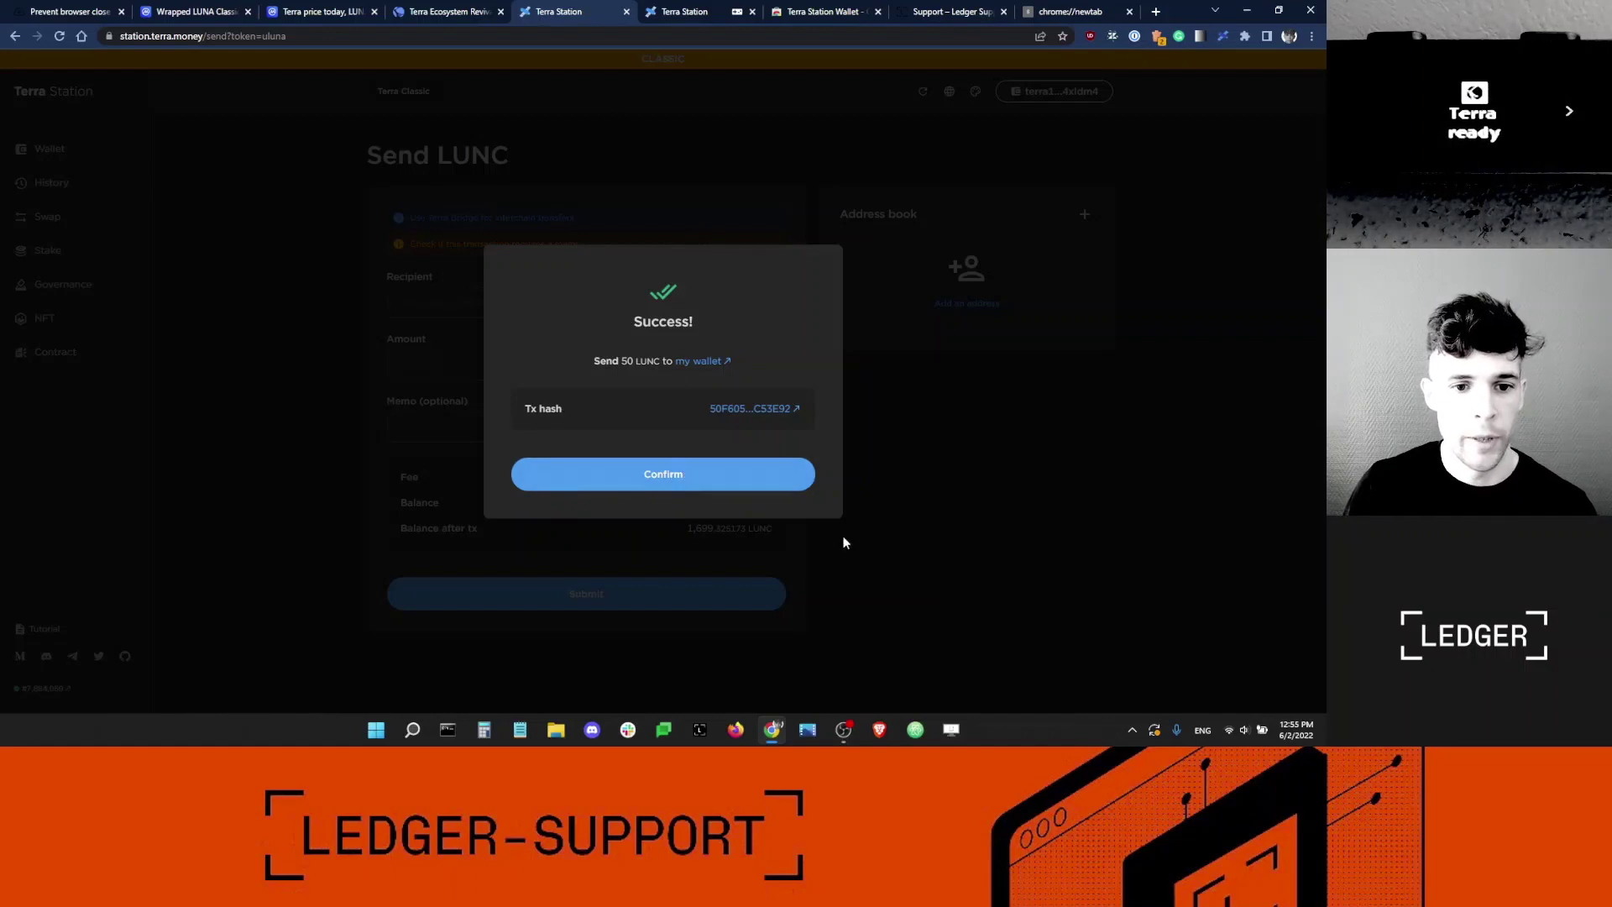
Step: Review the 50 LUNC send and fee in History, then return to the 1,699.922106 LUNC wallet
{"action": "left_click", "coordinate": [685, 494]}
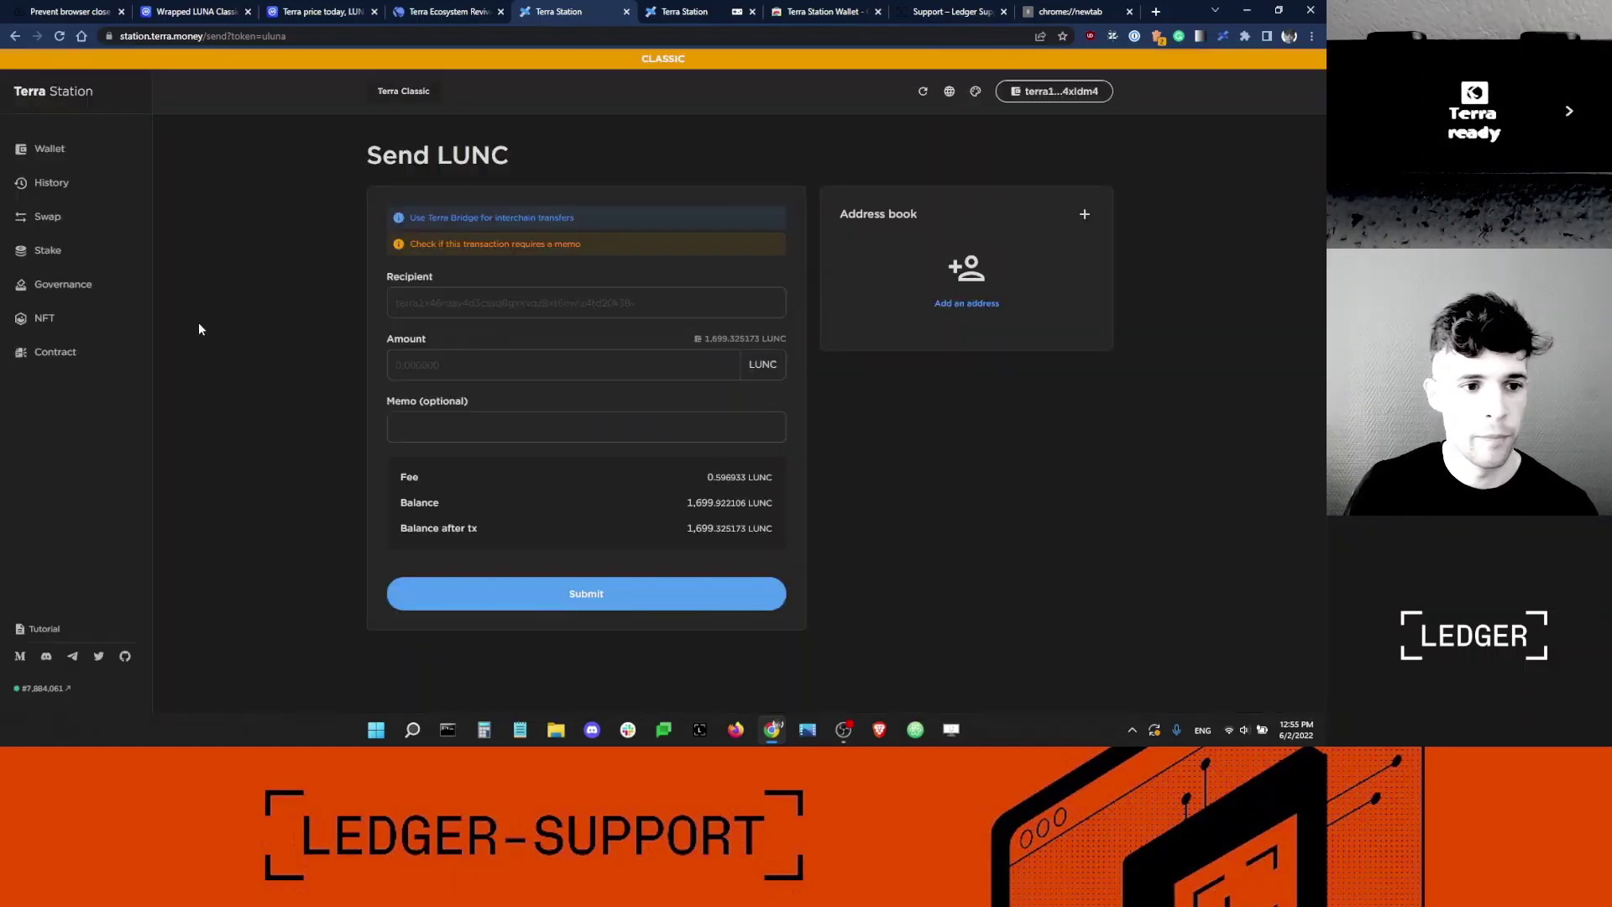
{"action": "left_click", "coordinate": [43, 193]}
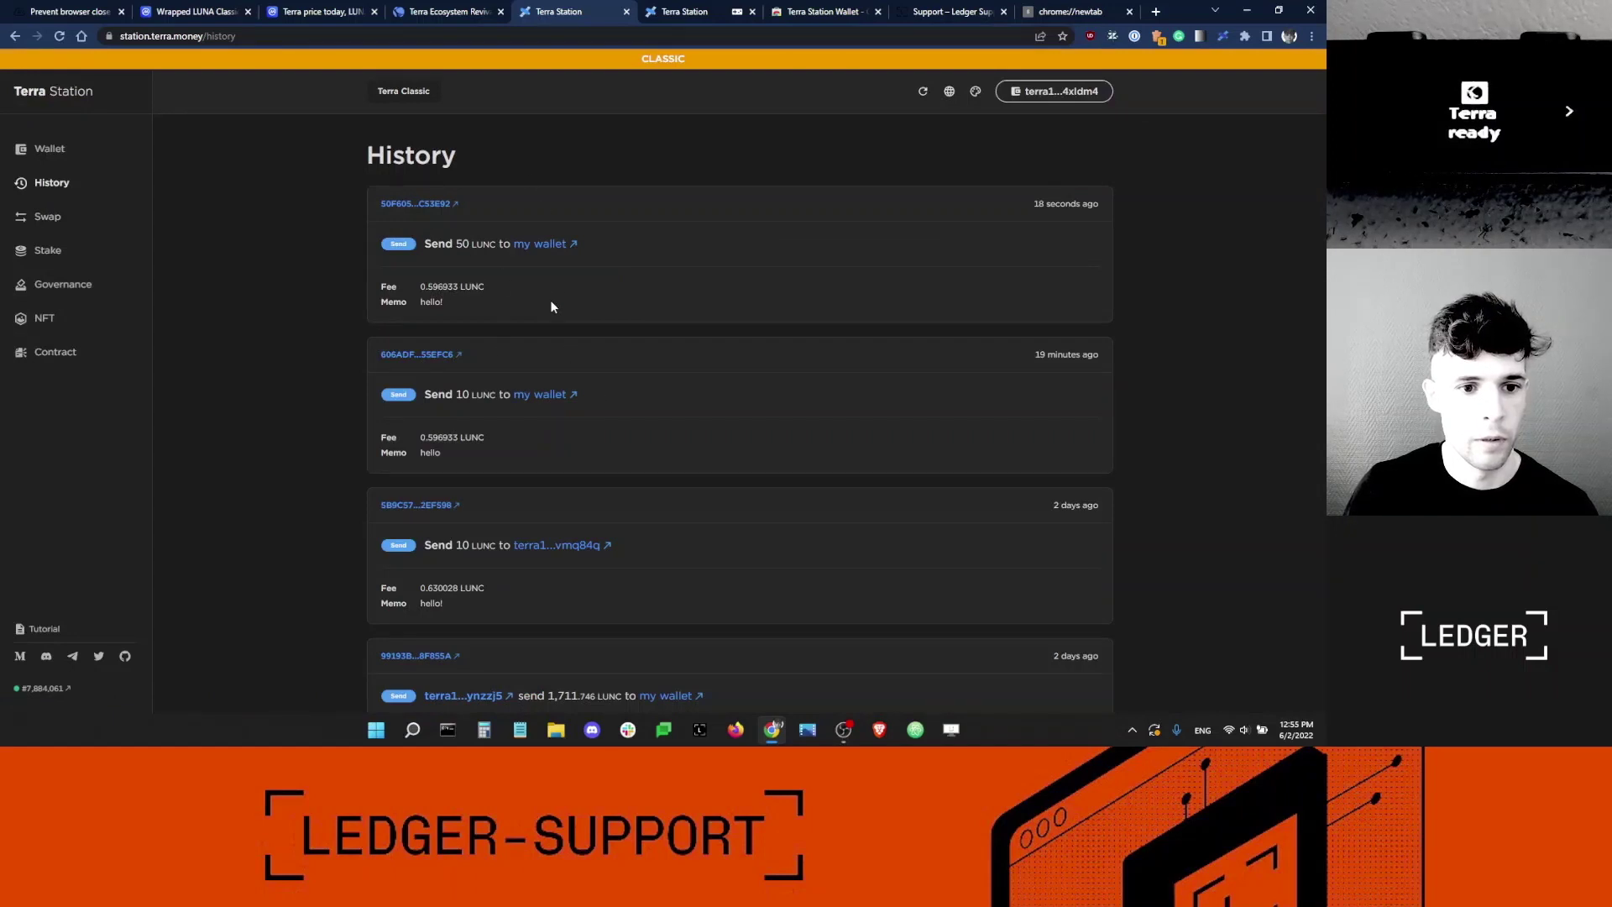
{"action": "left_click_drag", "start_coordinate": [546, 291], "coordinate": [412, 234]}
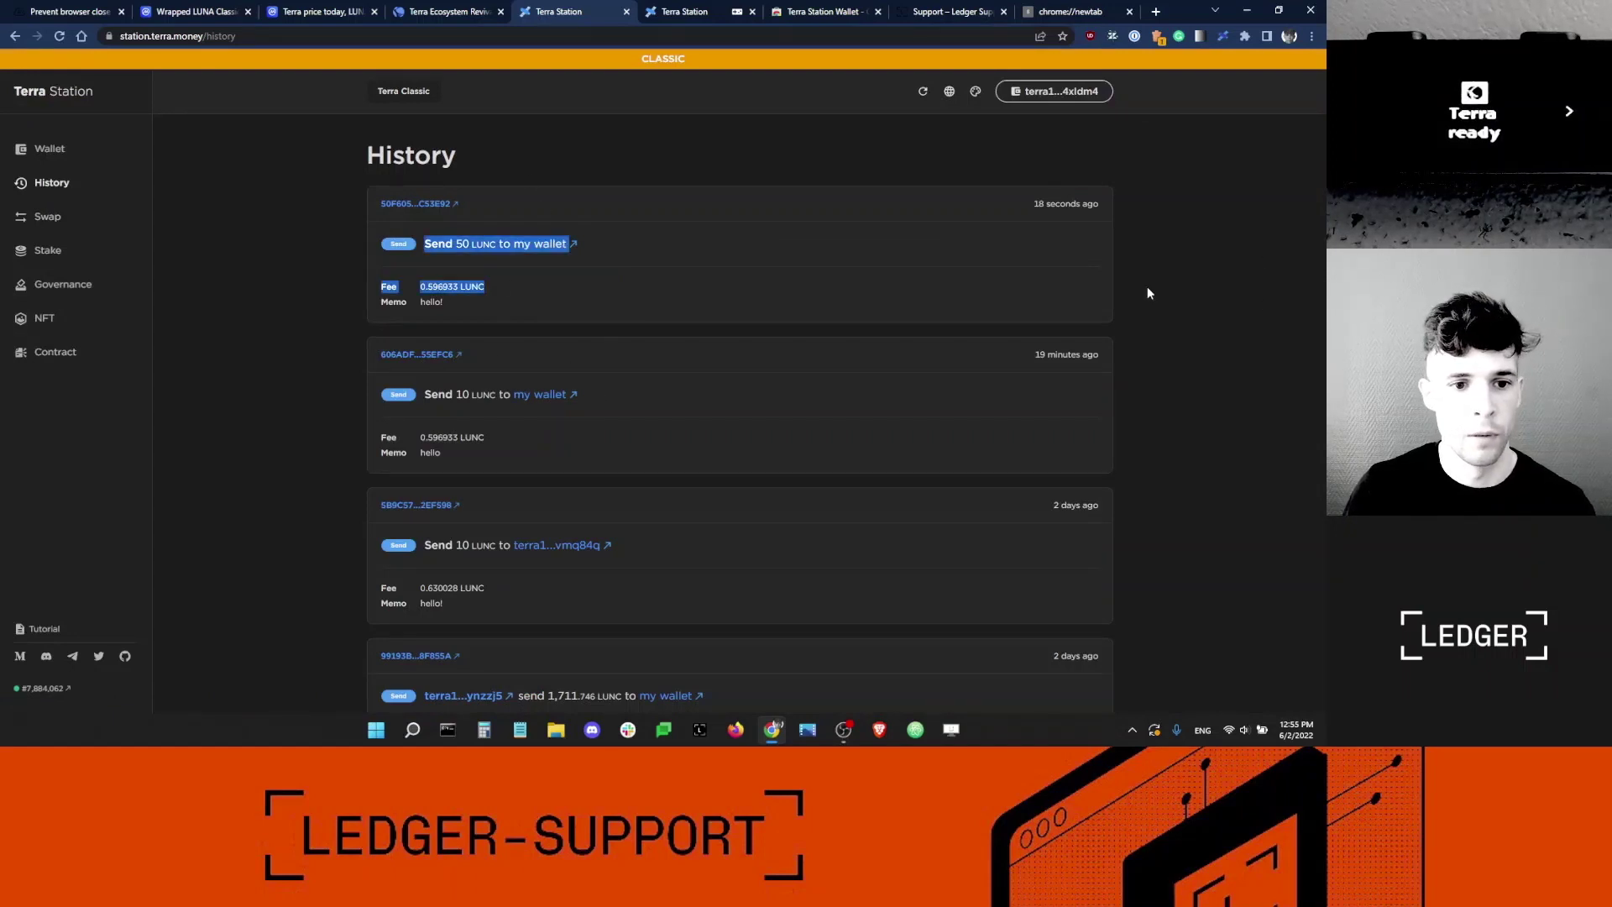
{"action": "left_click", "coordinate": [788, 202]}
{"action": "left_click", "coordinate": [49, 149]}
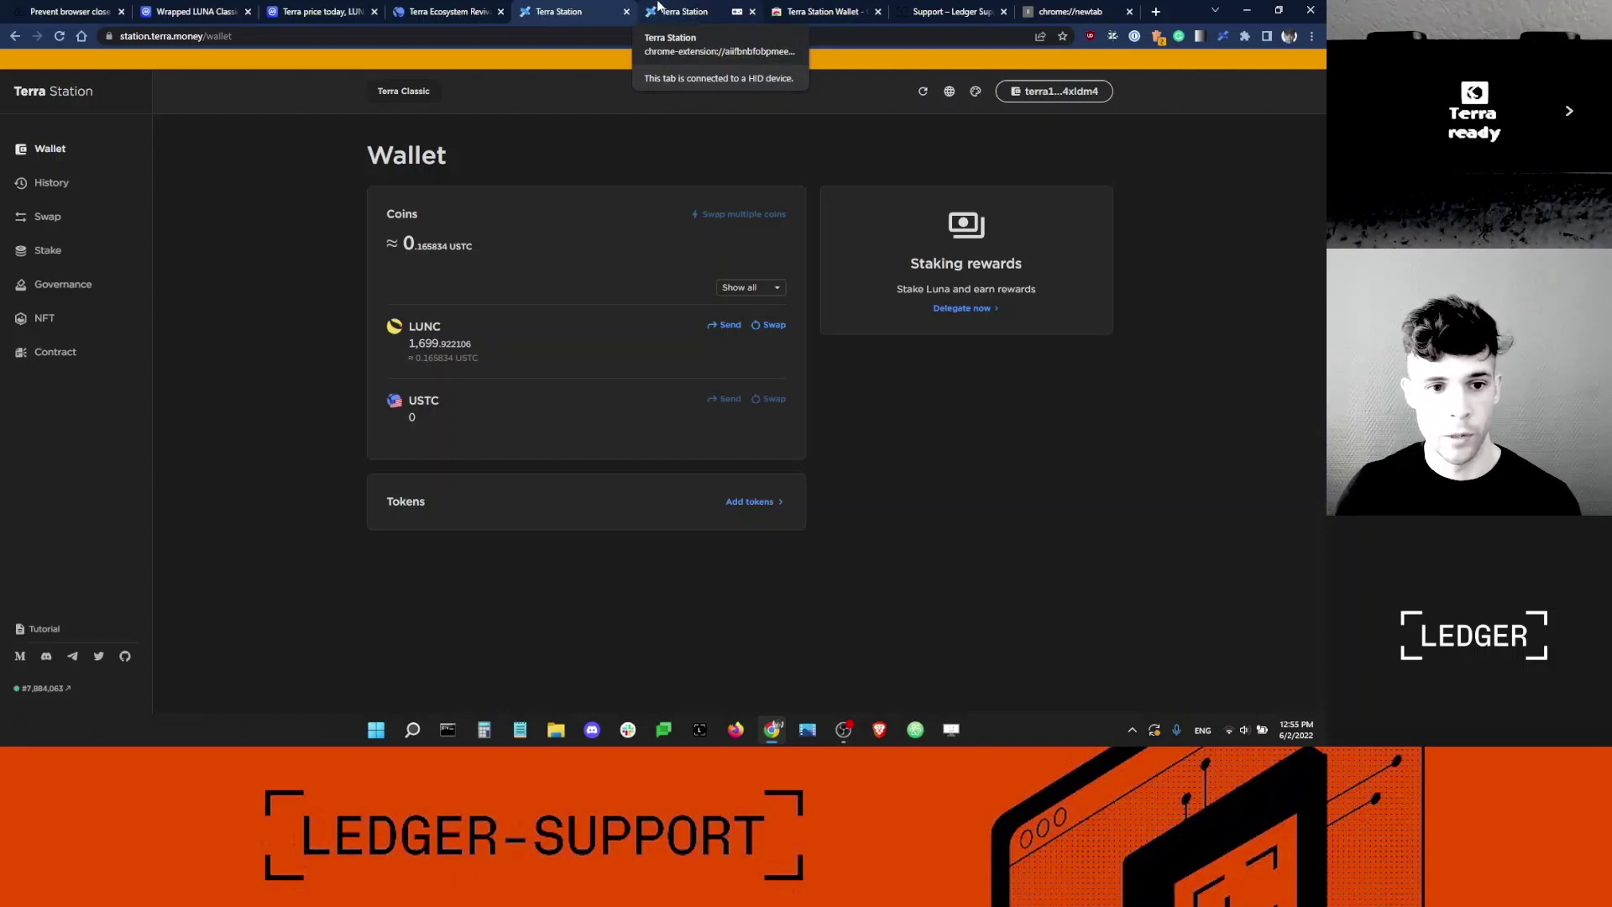
Step: Set the Terra Station Wallet extension's network to mainnet
{"action": "left_click", "coordinate": [659, 7]}
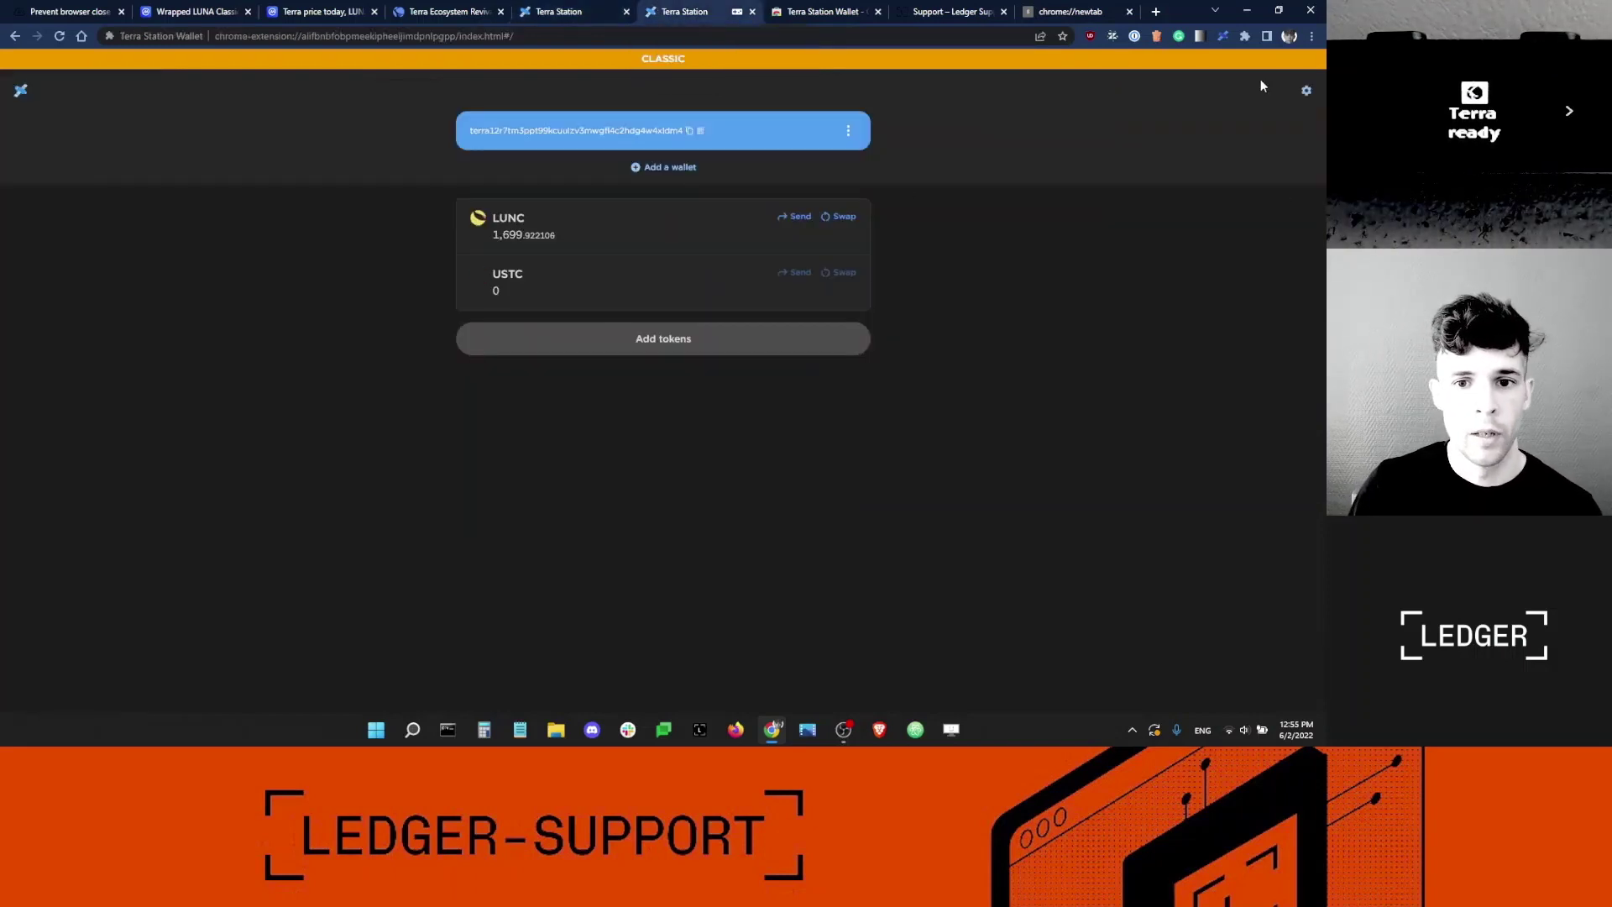
{"action": "left_click", "coordinate": [1306, 90]}
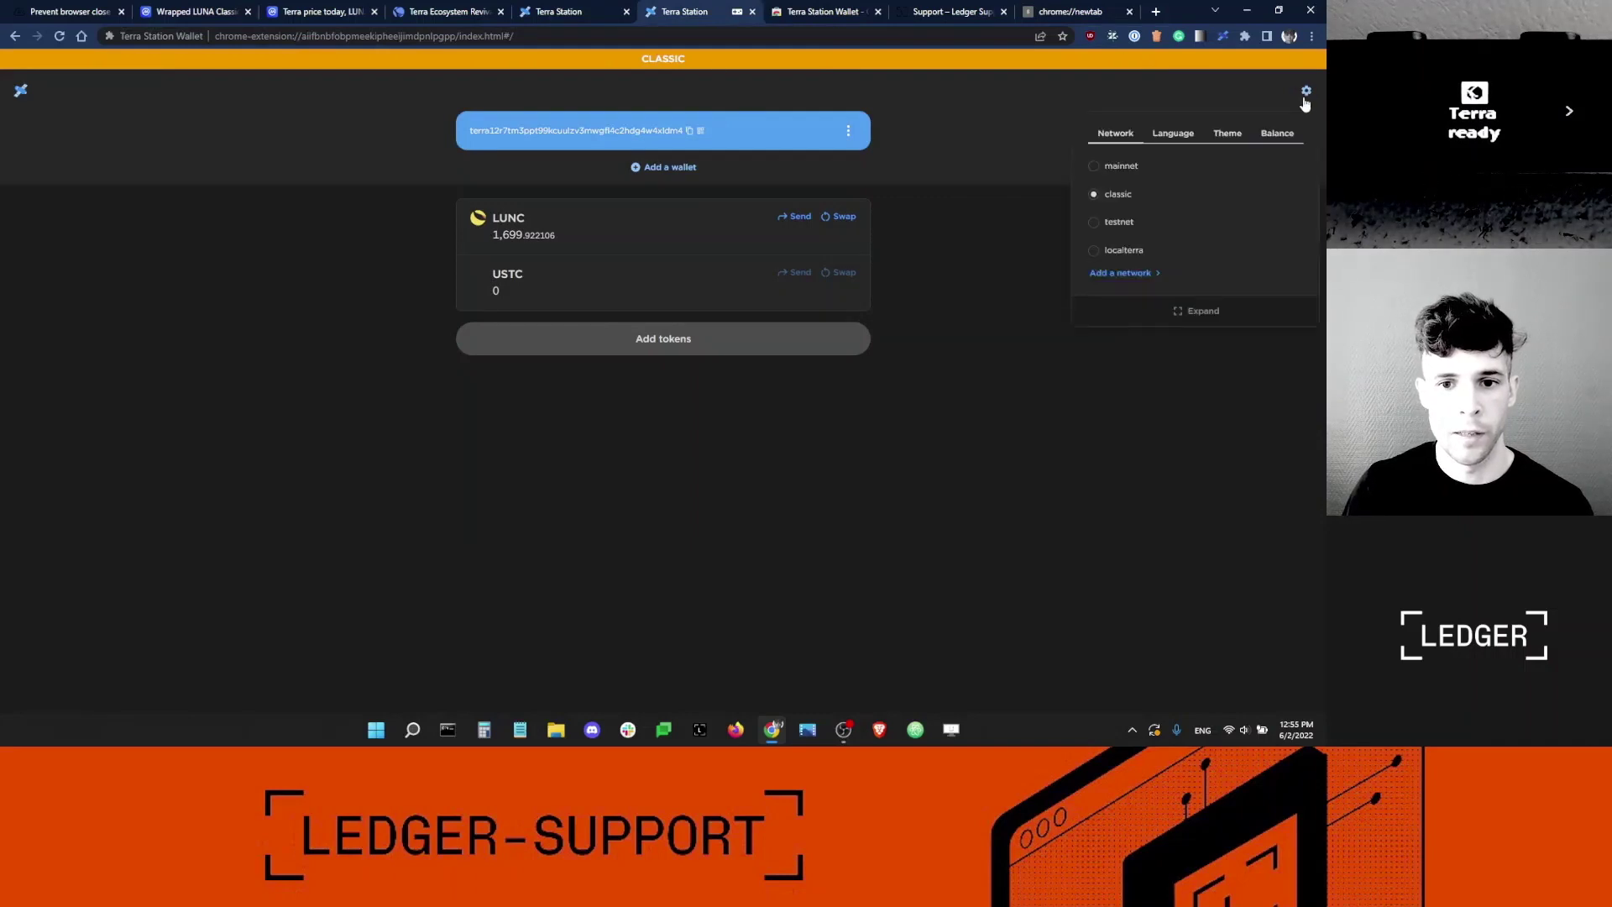
{"action": "left_click", "coordinate": [1117, 166]}
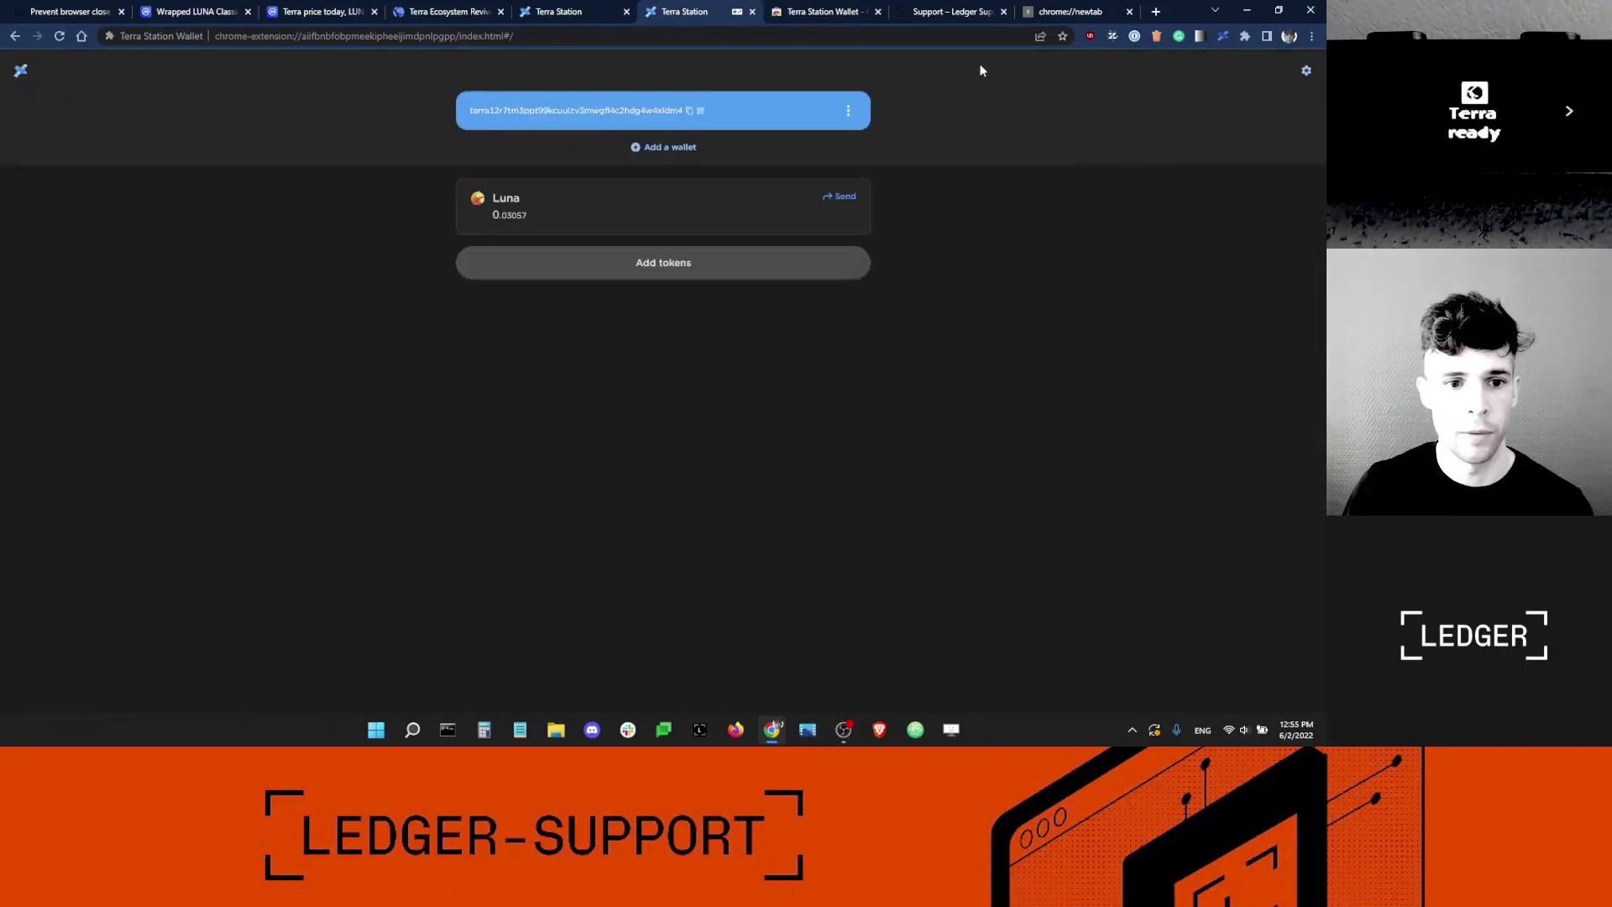
{"action": "left_click", "coordinate": [1305, 72]}
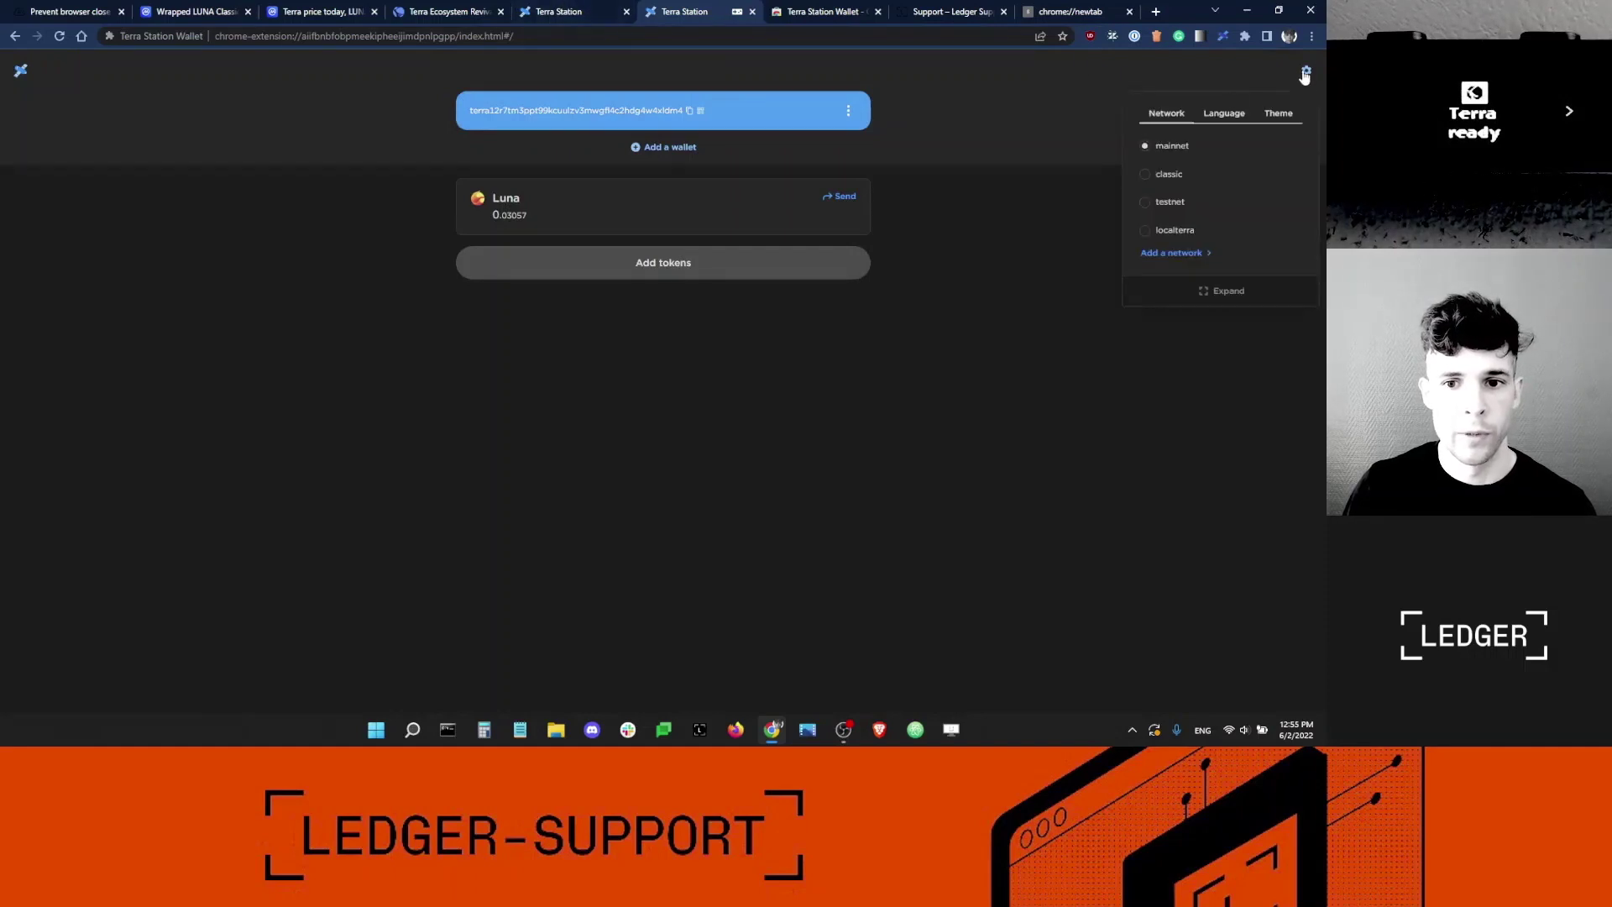
{"action": "left_click", "coordinate": [1158, 181]}
{"action": "left_click", "coordinate": [1306, 86]}
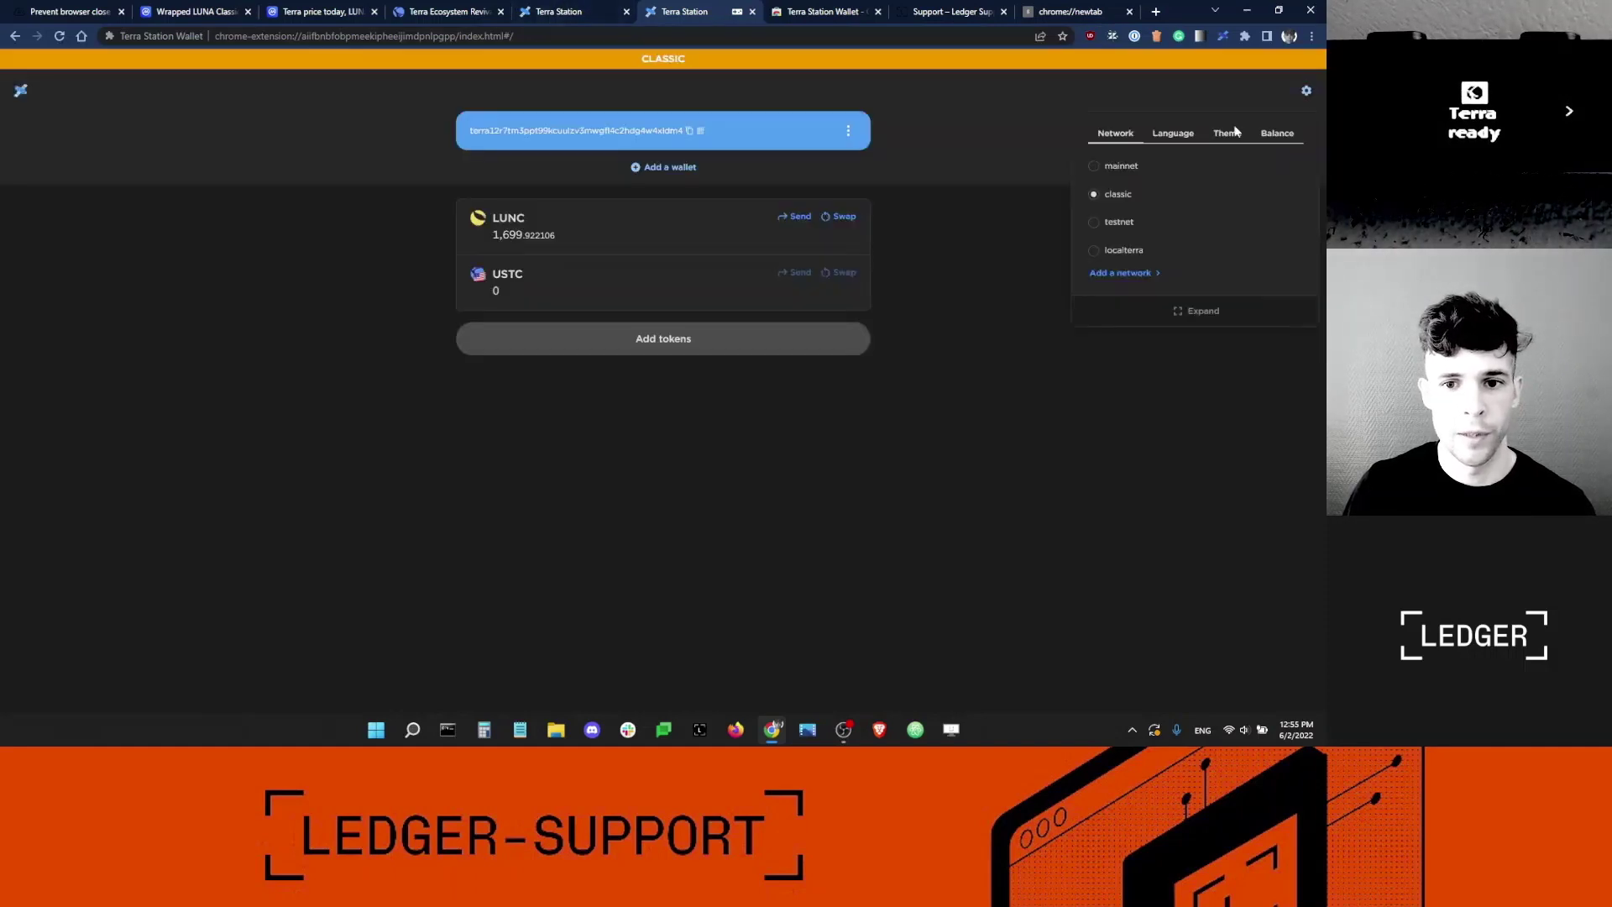
{"action": "left_click", "coordinate": [1131, 168]}
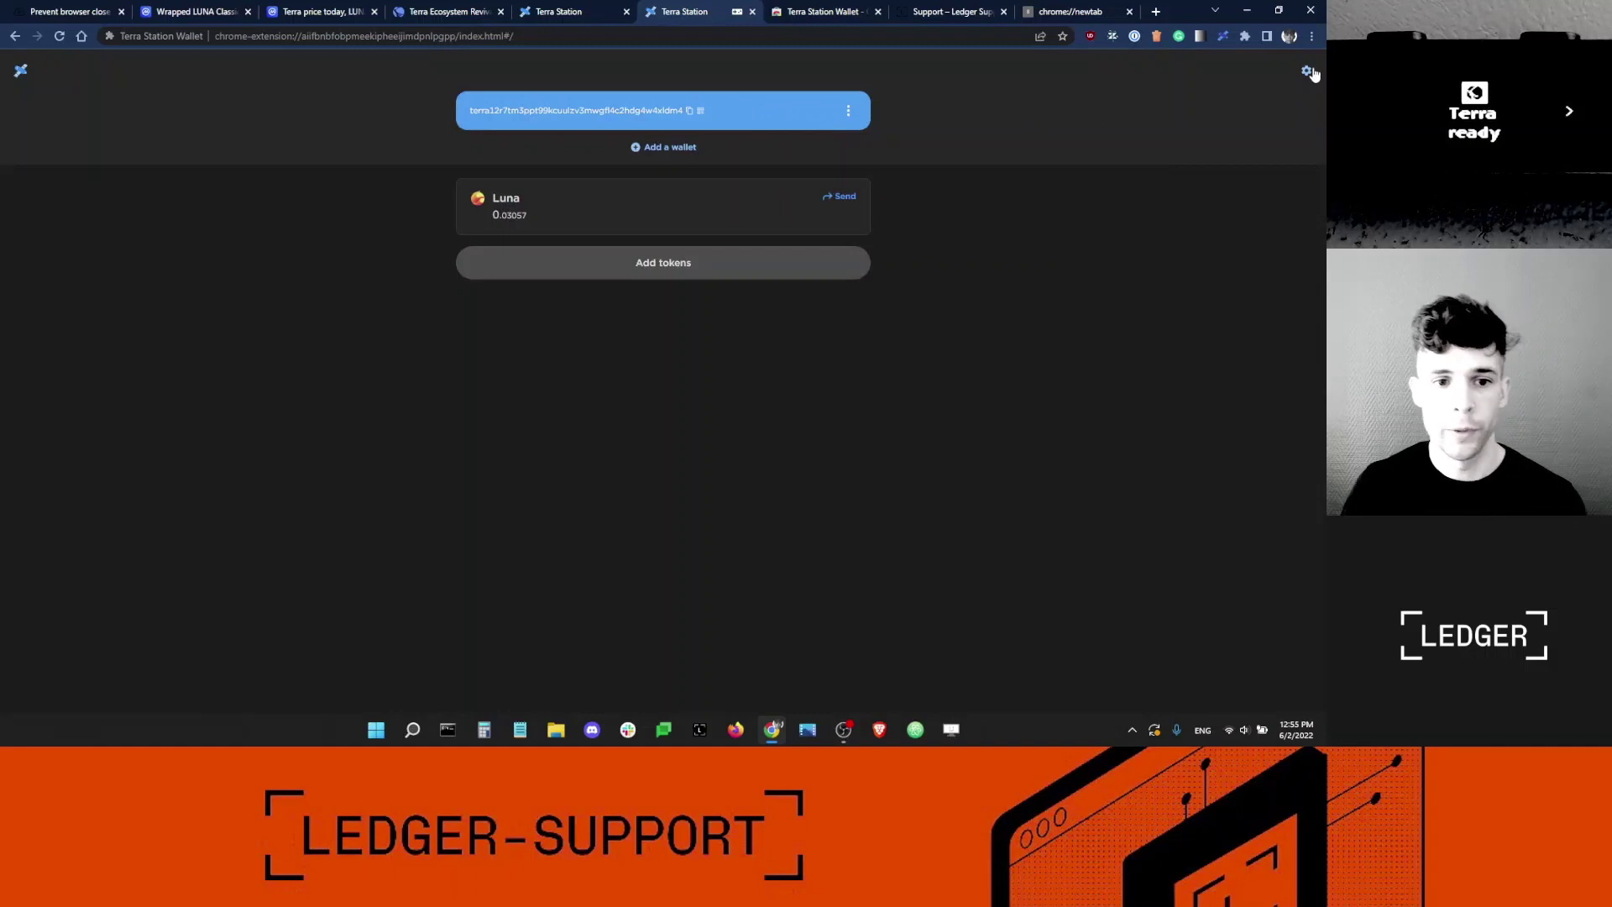
Step: Disconnect the web app and reconnect it with the Terra Station Wallet extension
{"action": "left_click", "coordinate": [586, 12]}
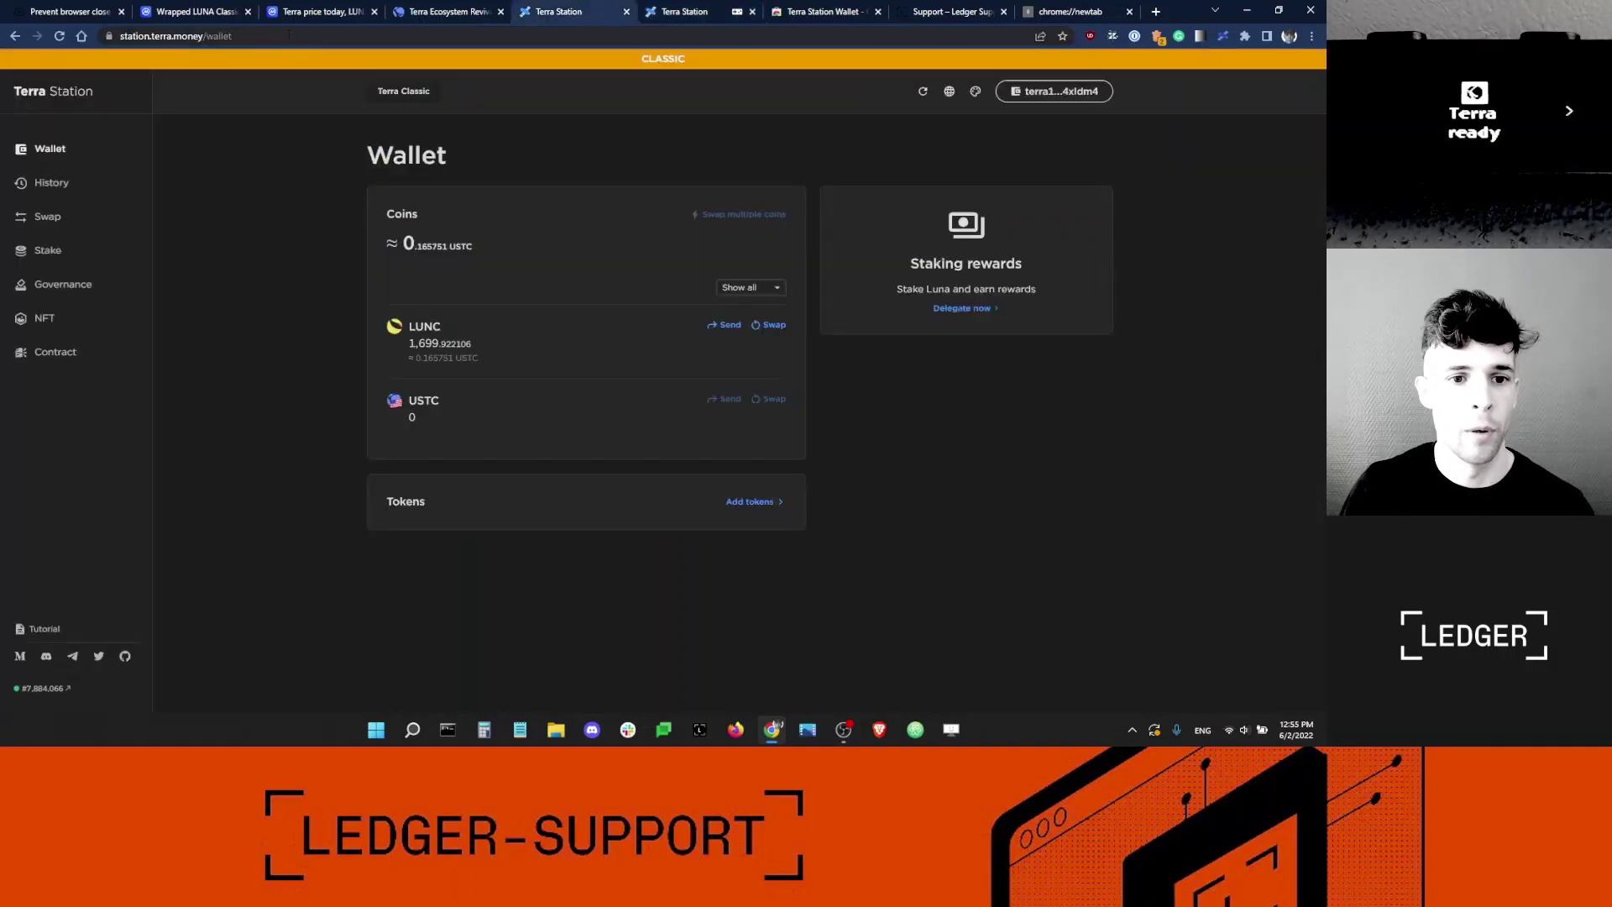
{"action": "left_click", "coordinate": [1009, 90]}
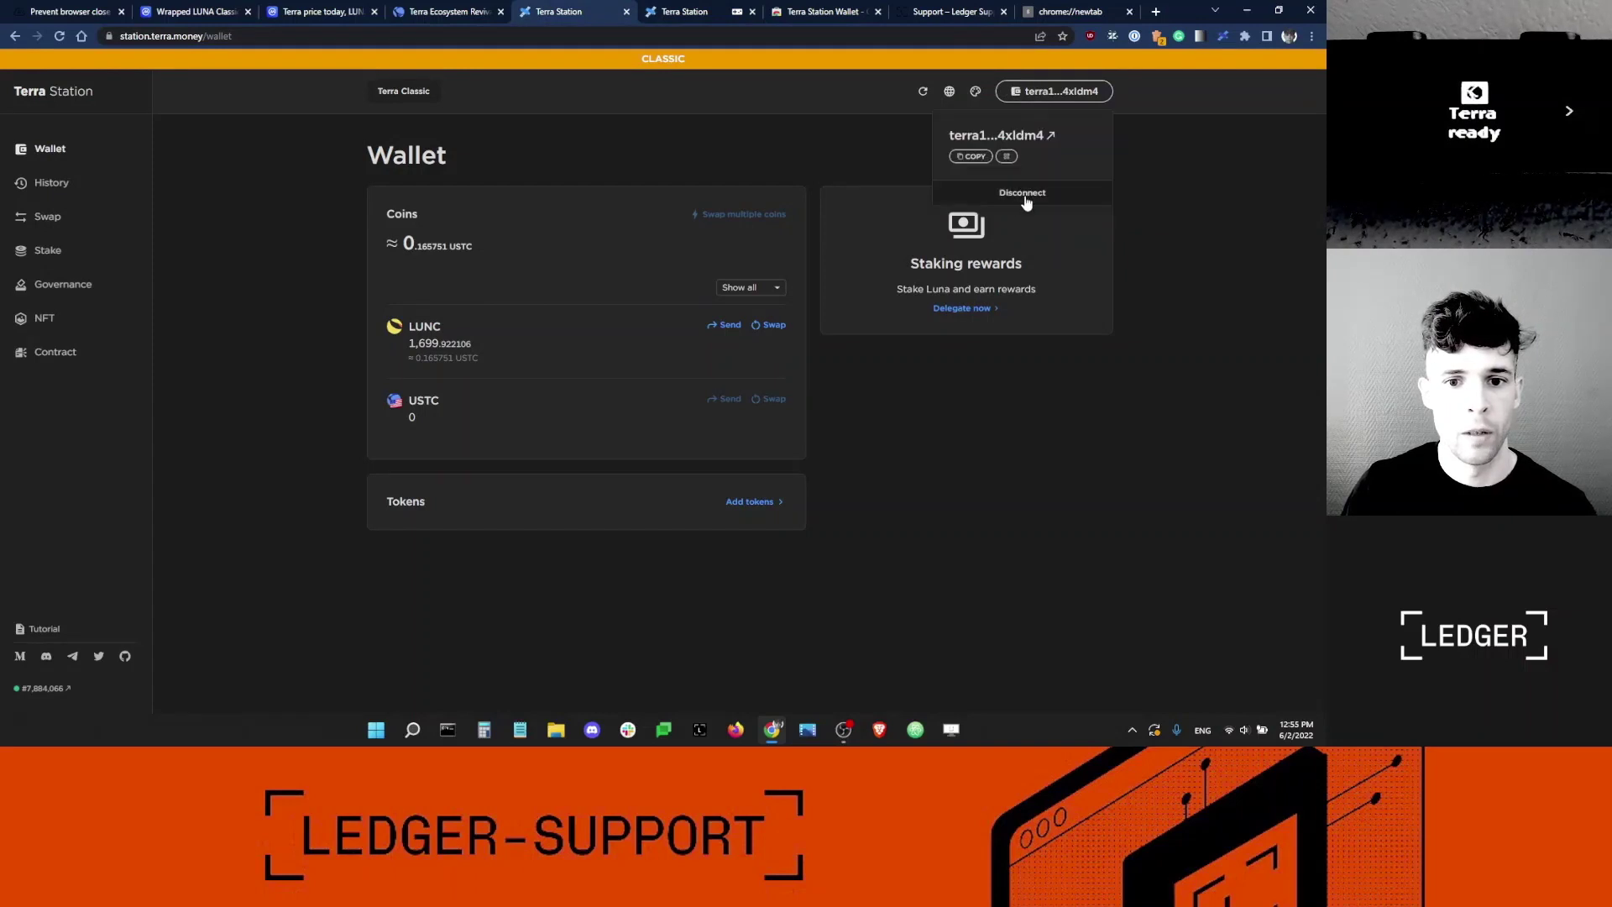
{"action": "left_click", "coordinate": [1027, 197]}
{"action": "left_click", "coordinate": [1078, 71]}
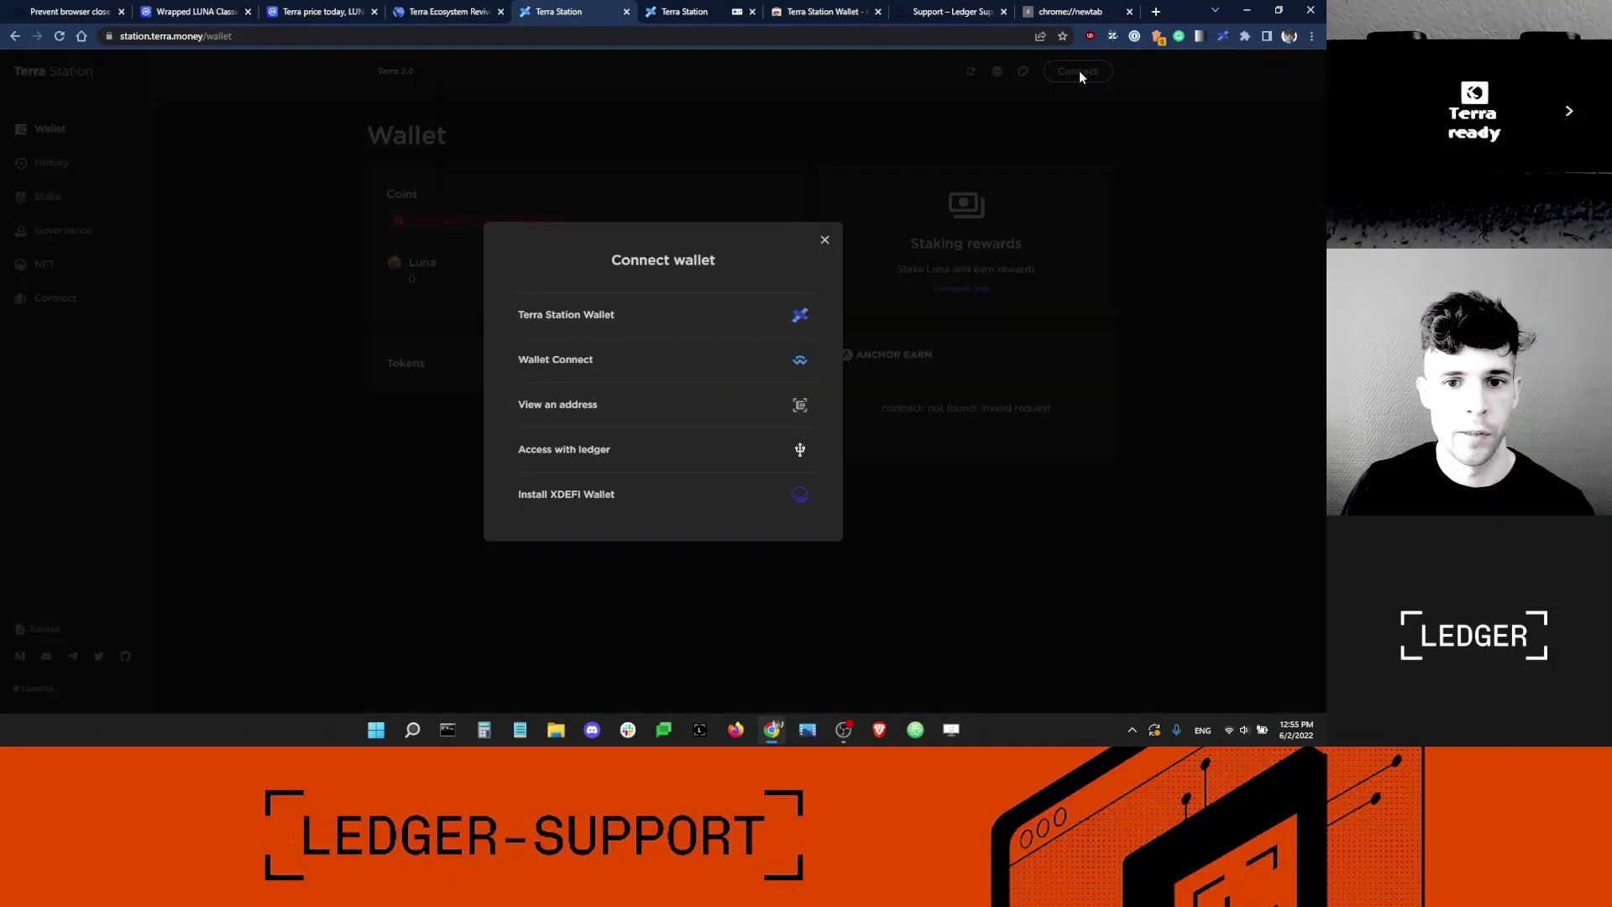
{"action": "left_click", "coordinate": [623, 314]}
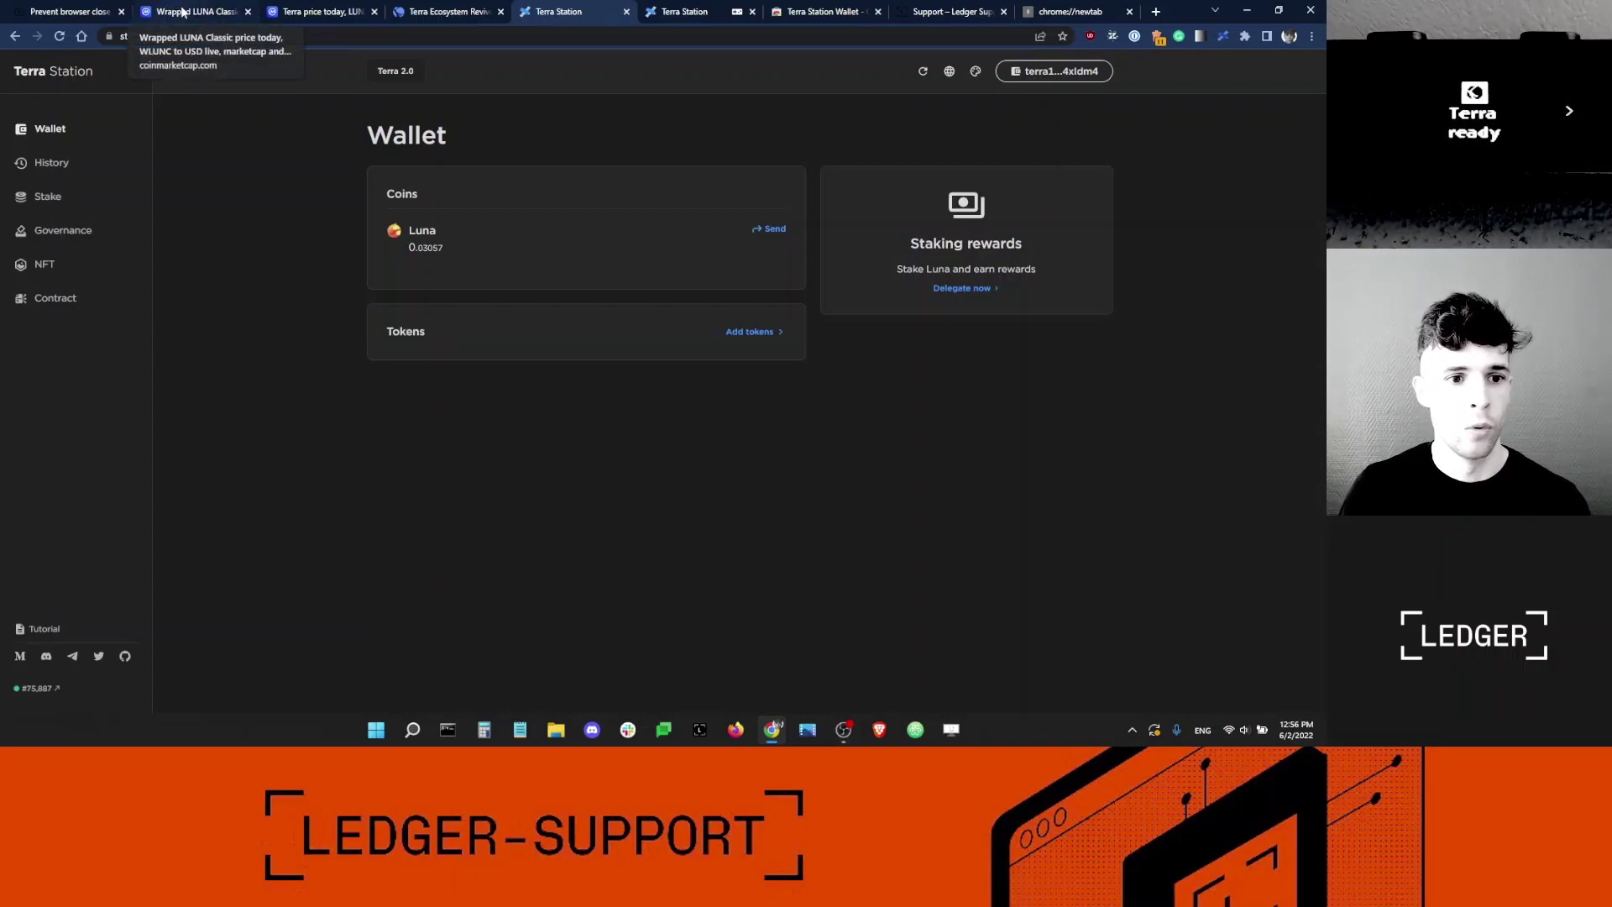
Step: Duplicate the Wrapped LUNA Classic price page into a second tab
{"action": "left_click", "coordinate": [183, 11]}
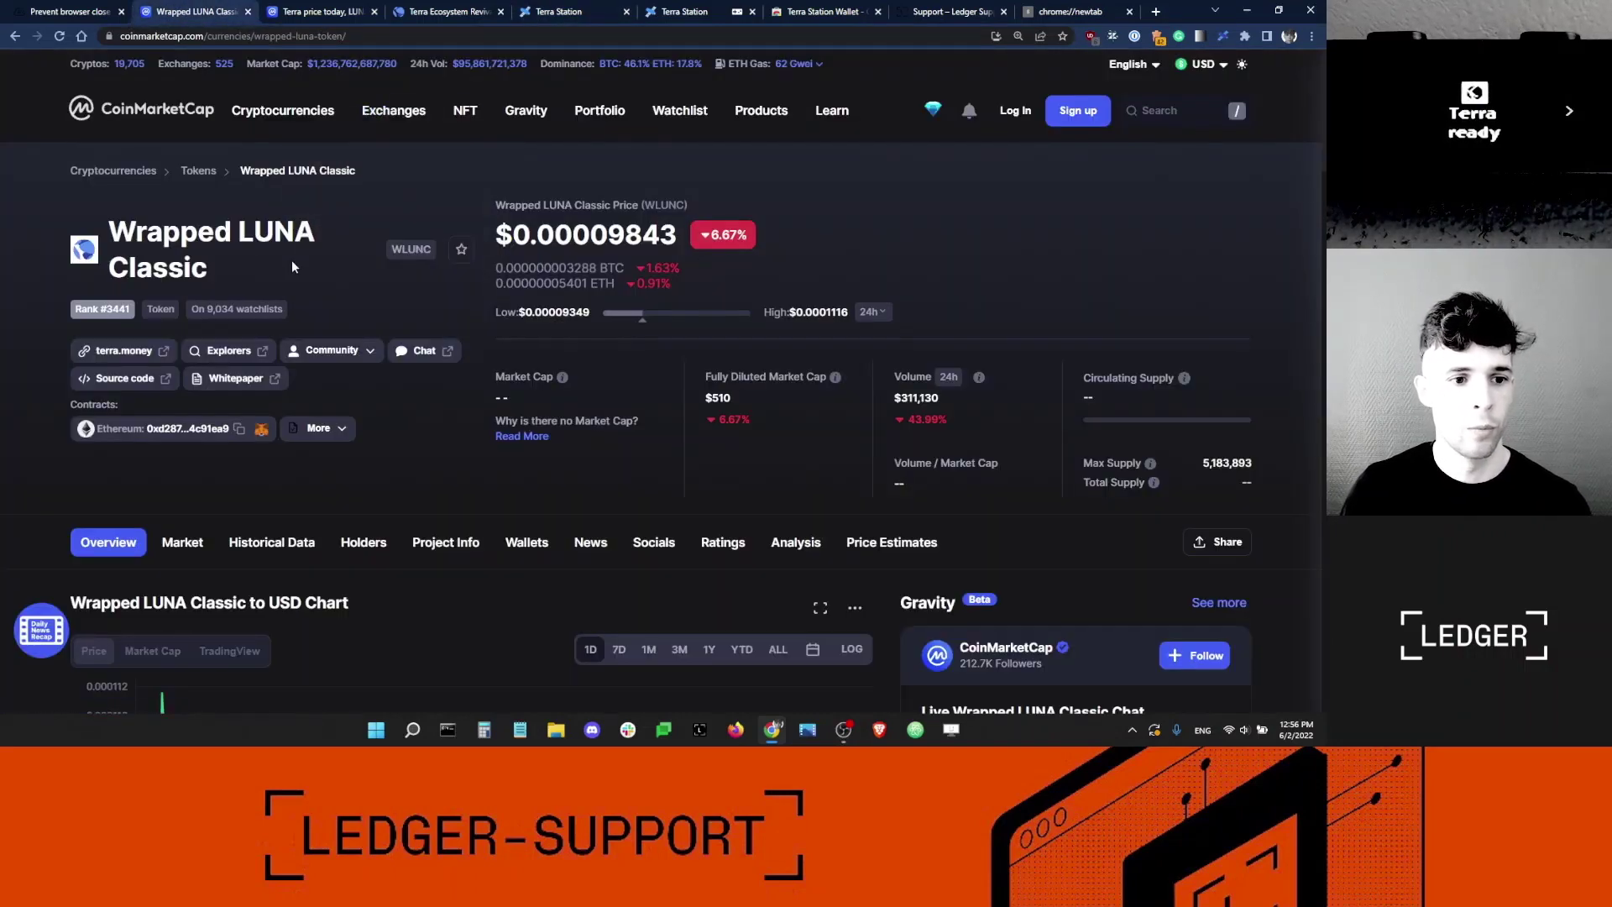
{"action": "triple_click", "coordinate": [221, 275]}
{"action": "left_click", "coordinate": [216, 259]}
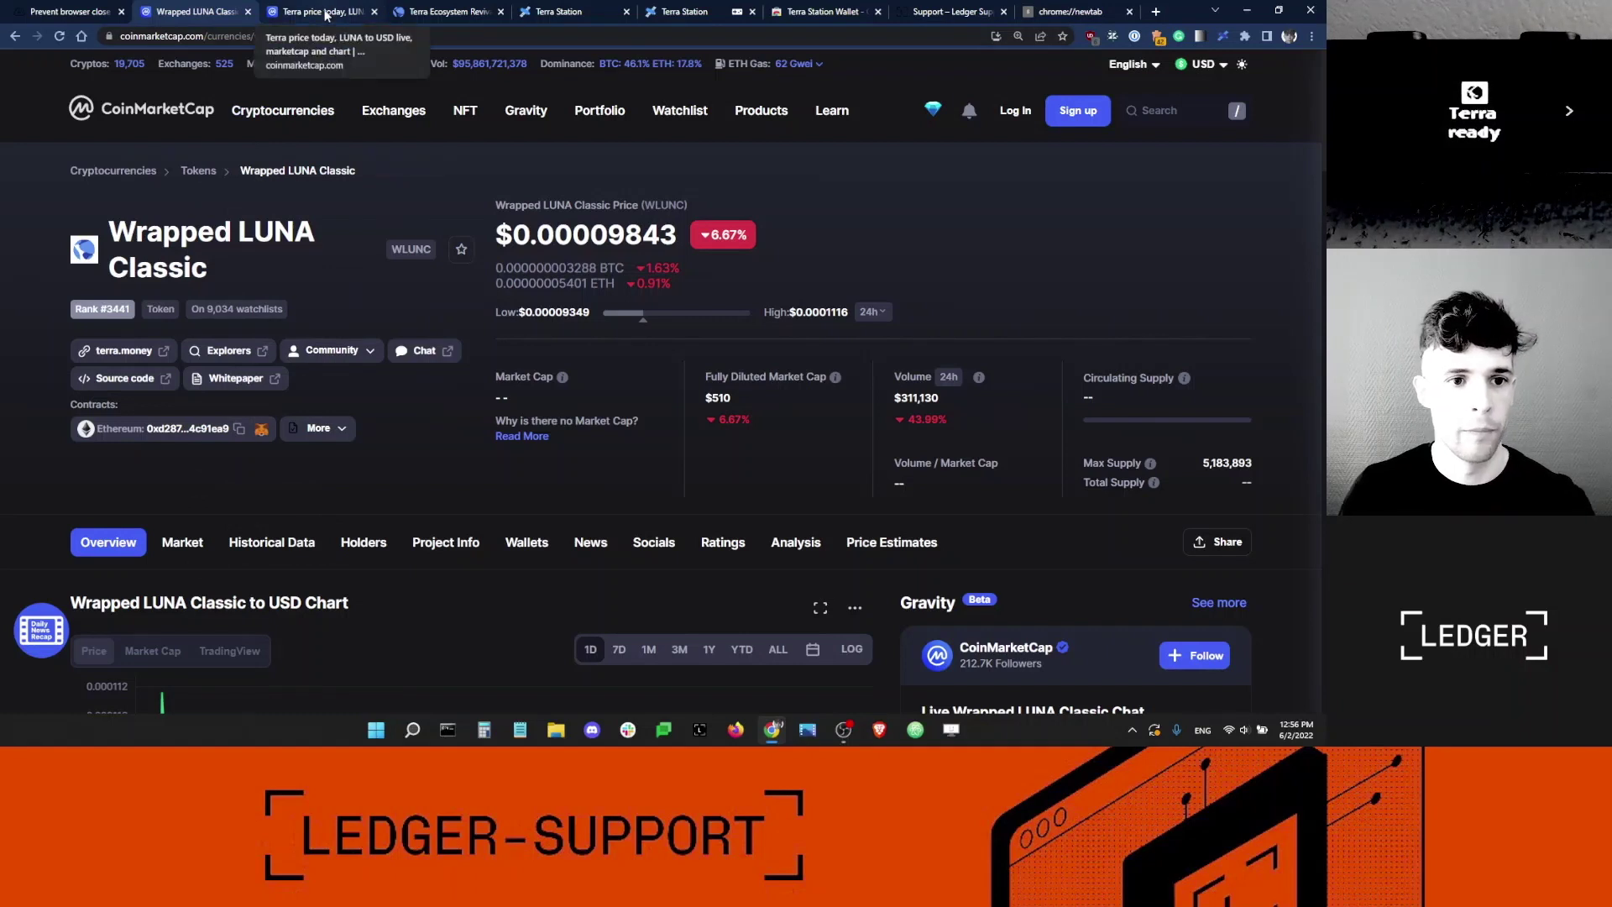
{"action": "right_click", "coordinate": [212, 10]}
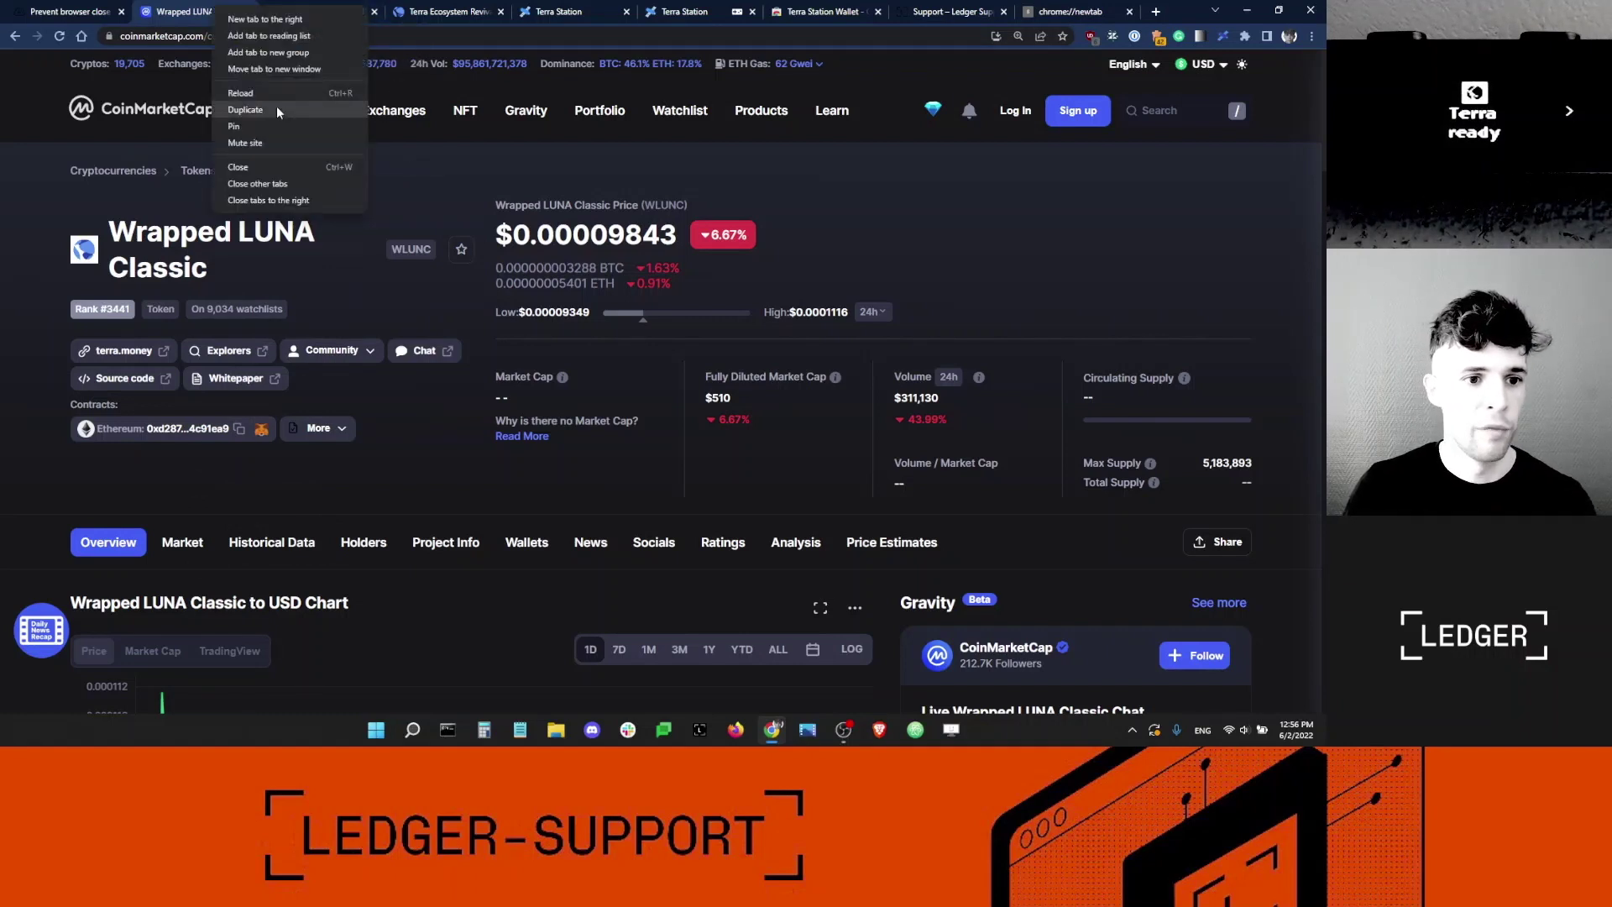
{"action": "left_click", "coordinate": [275, 106]}
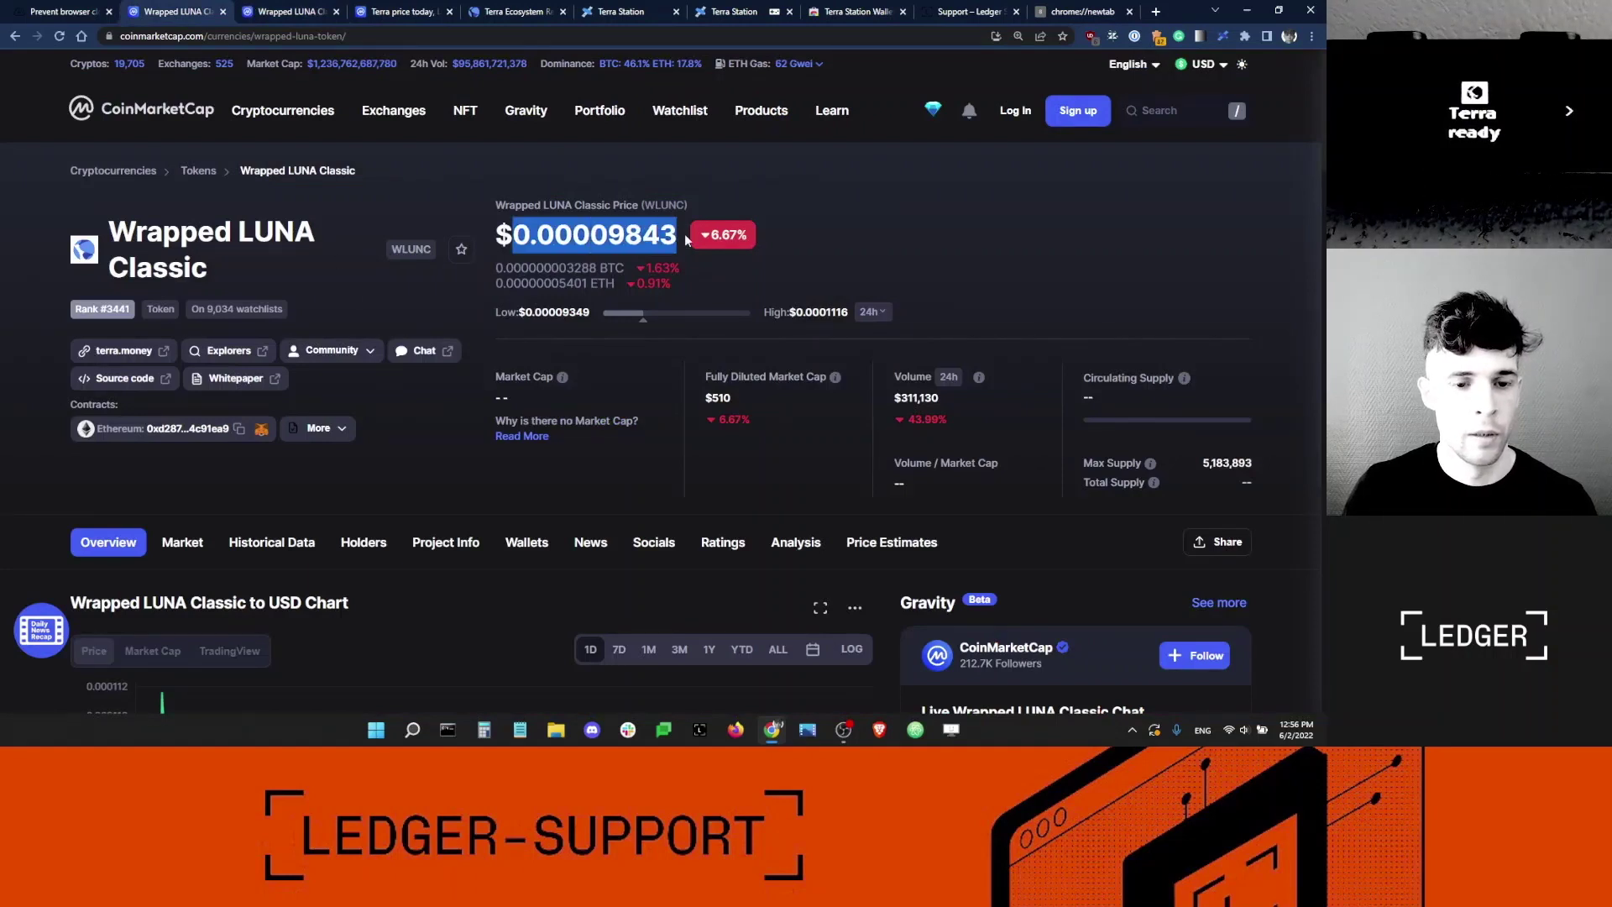
{"action": "left_click", "coordinate": [326, 14]}
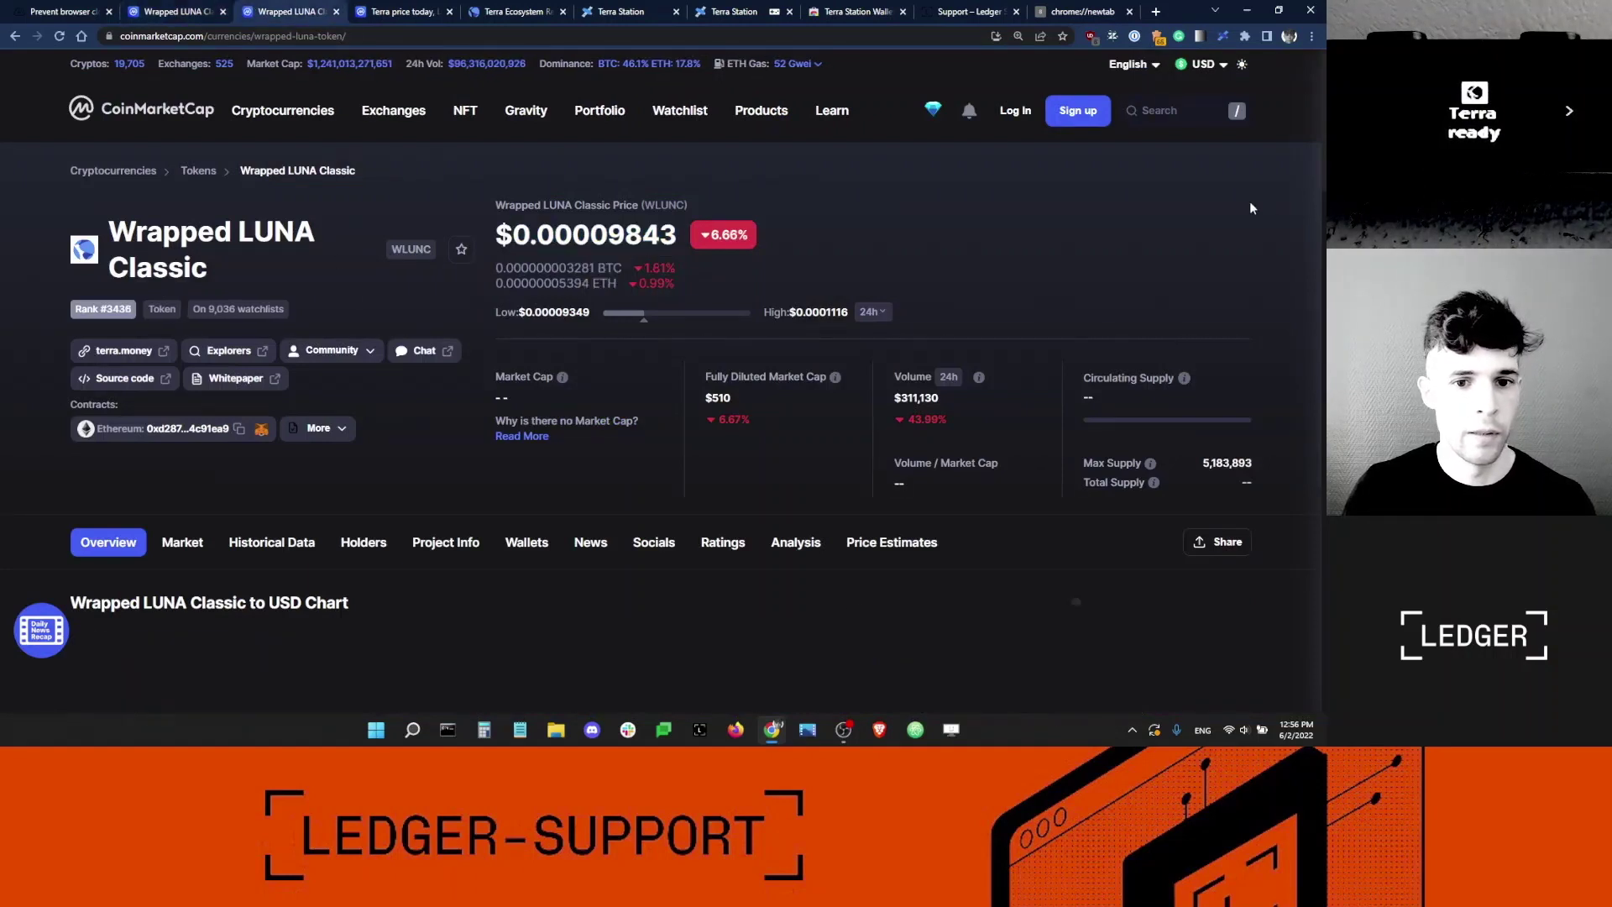
Step: Search 'lunc' to open Terra Classic, then return to the Wrapped LUNA Classic page
{"action": "left_click", "coordinate": [1157, 113]}
{"action": "type", "text": "lunc"}
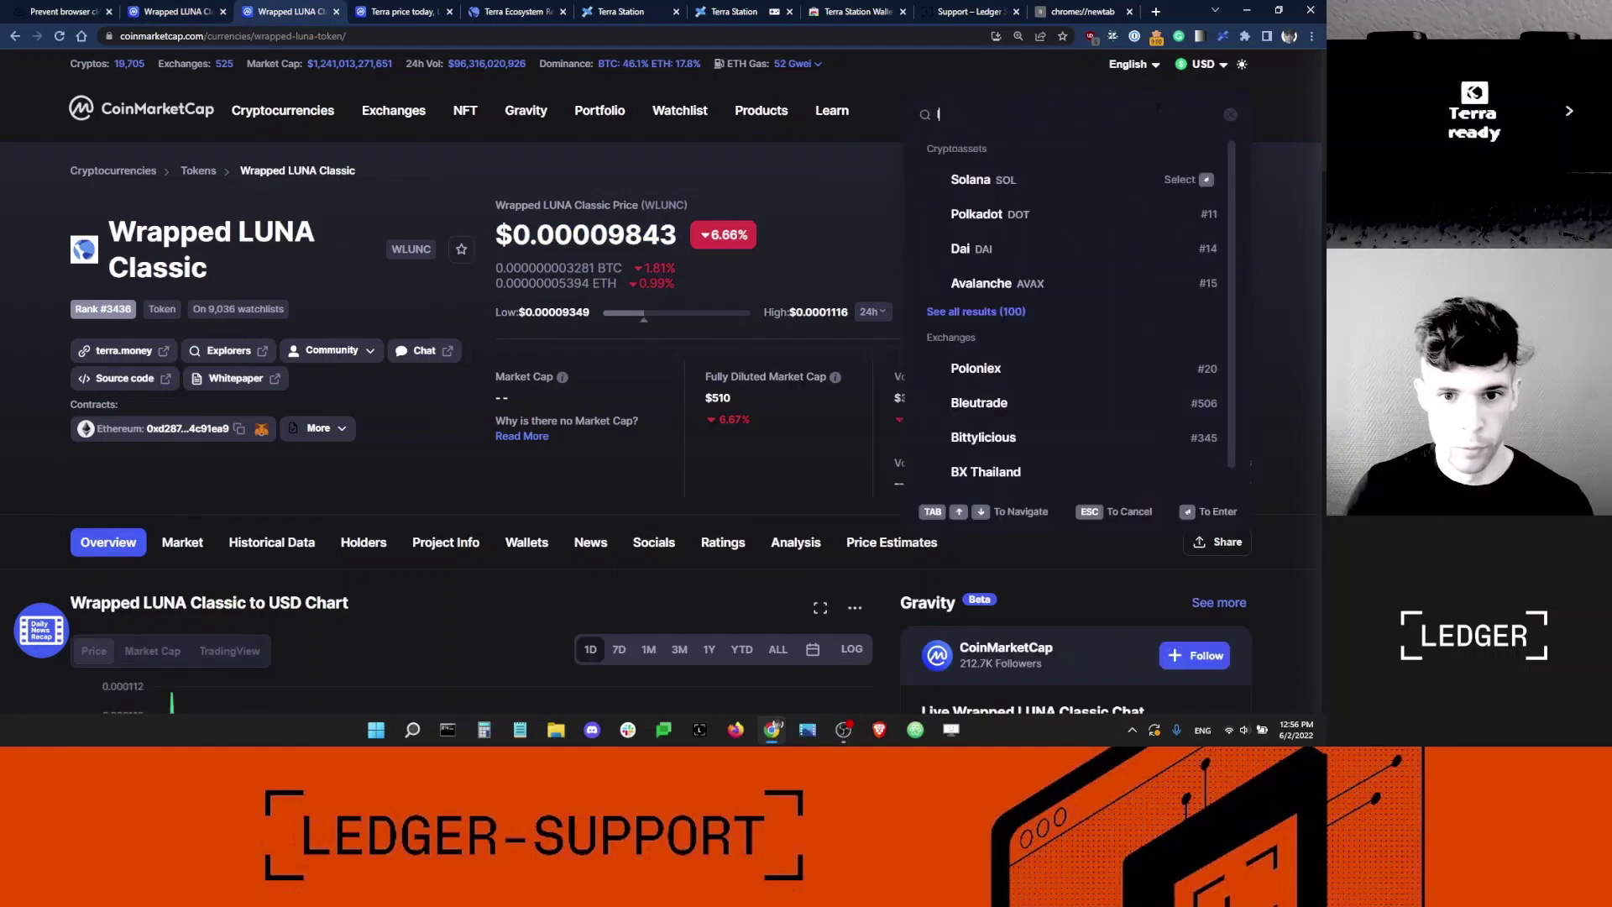
{"action": "key", "text": "Return"}
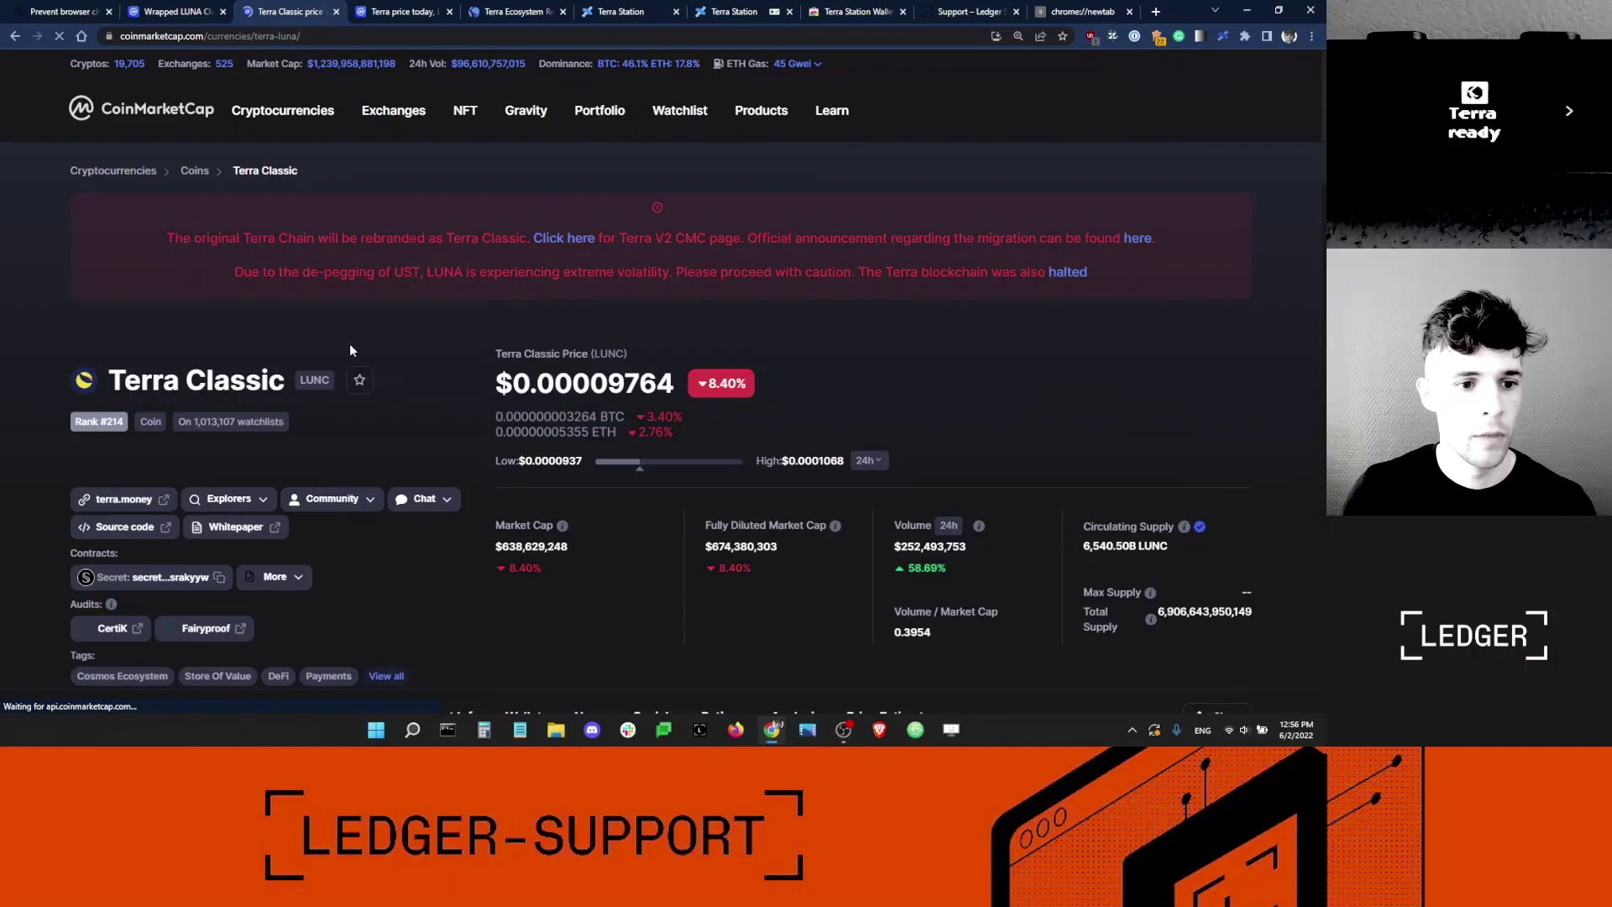
{"action": "left_click", "coordinate": [174, 11]}
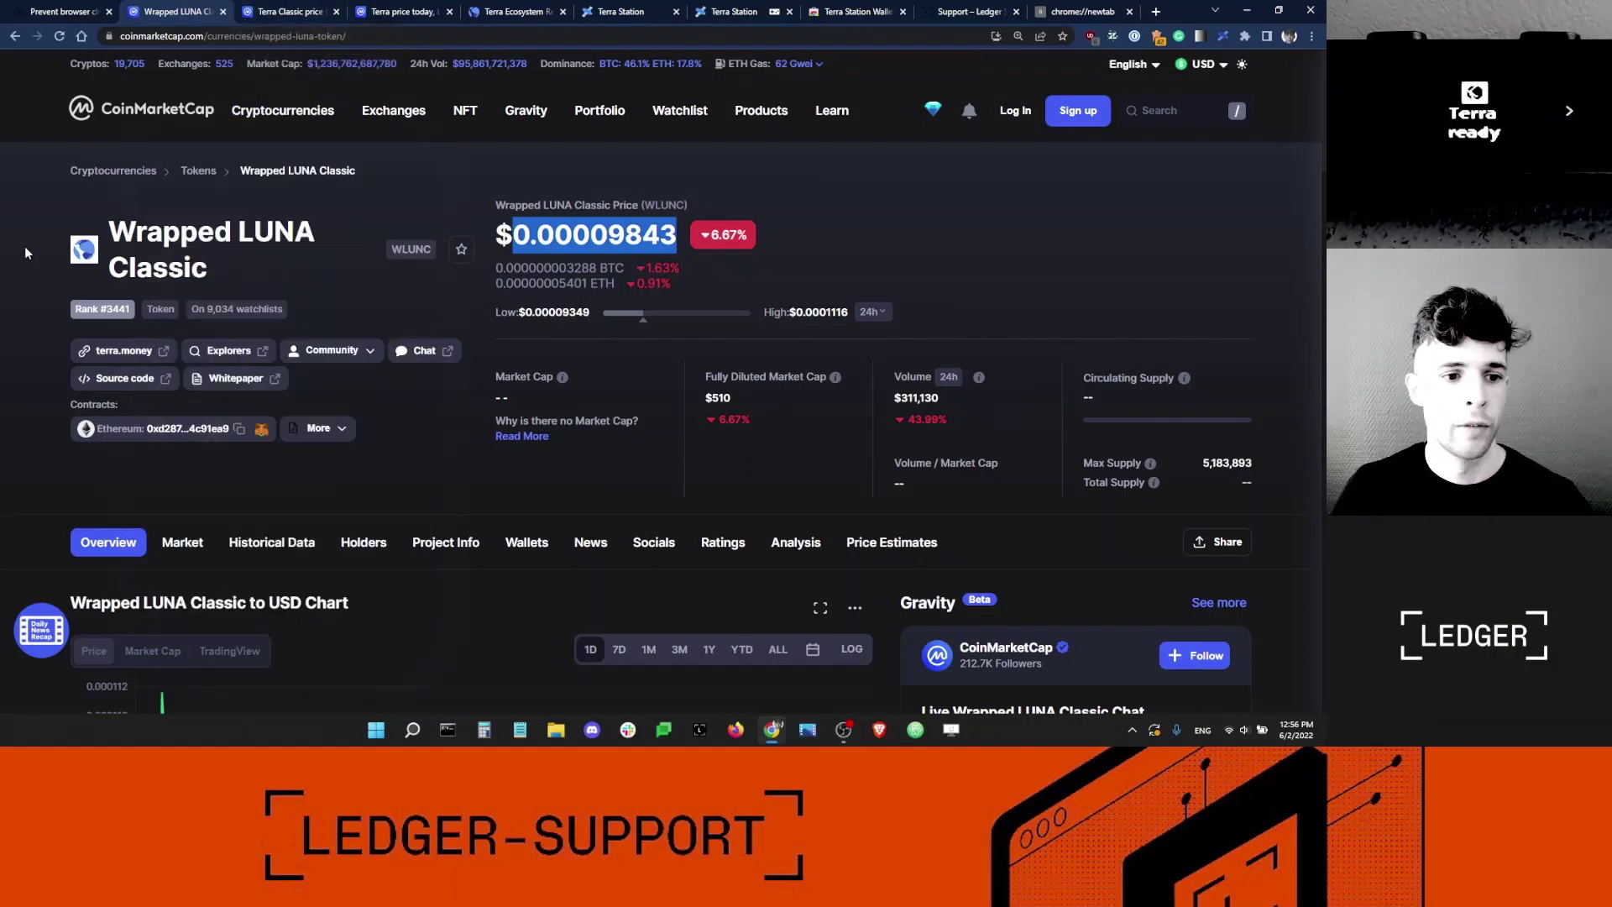
{"action": "left_click_drag", "start_coordinate": [120, 225], "coordinate": [318, 231]}
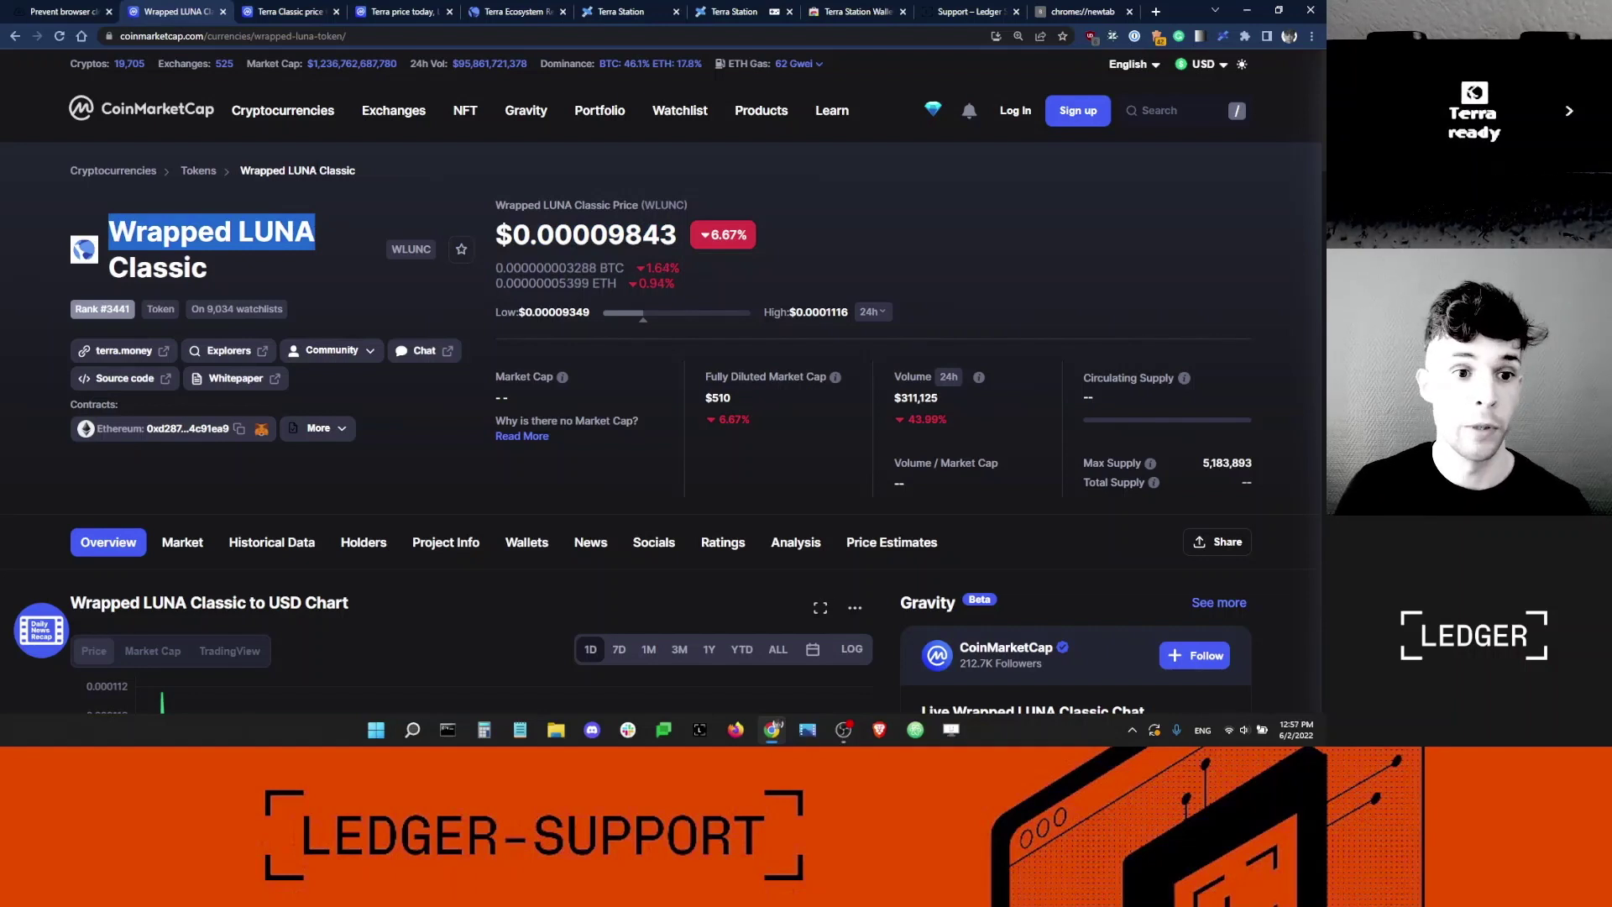
{"action": "left_click", "coordinate": [499, 15]}
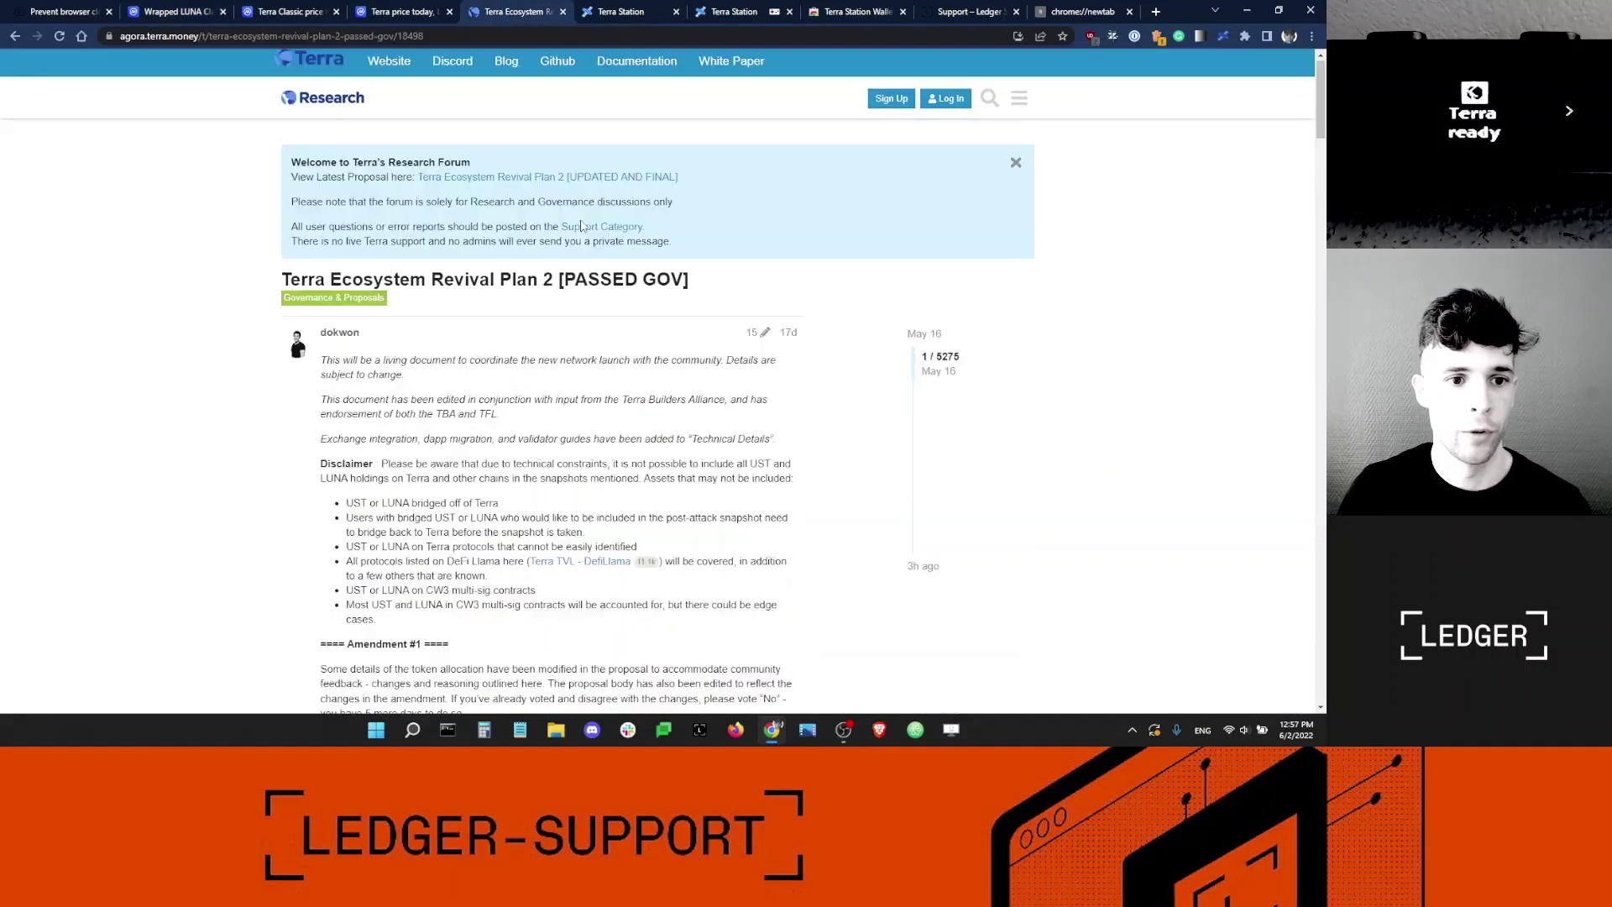
{"action": "scroll", "coordinate": [537, 206], "scroll_direction": "down", "scroll_amount": 3}
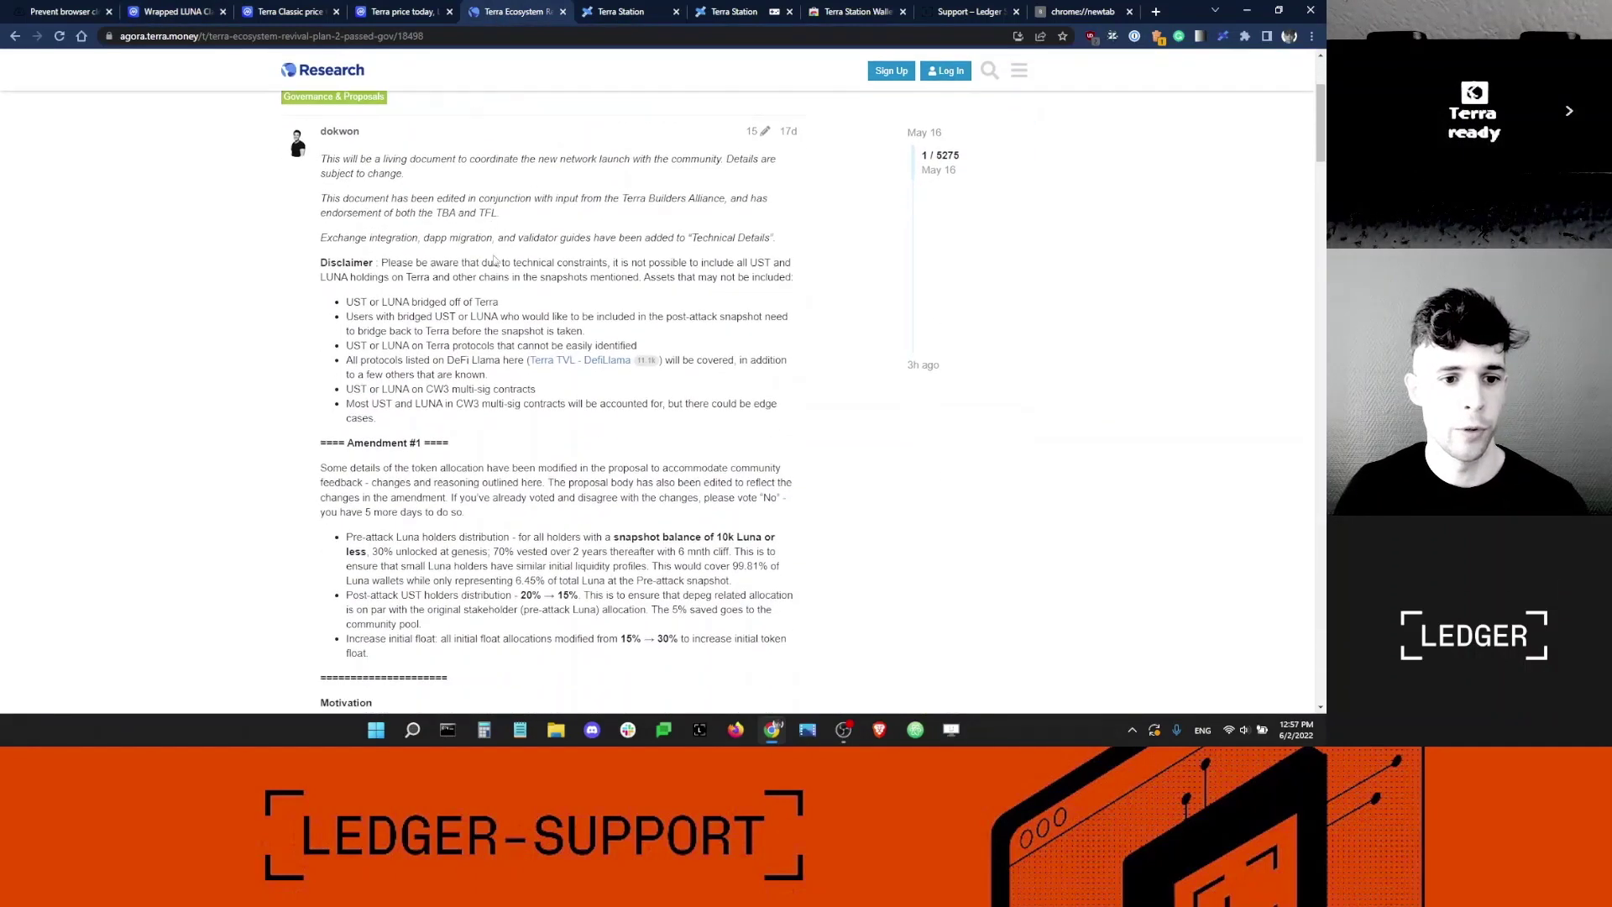
{"action": "left_click_drag", "start_coordinate": [380, 262], "coordinate": [655, 280]}
{"action": "left_click", "coordinate": [700, 280]}
{"action": "double_click", "coordinate": [700, 280]}
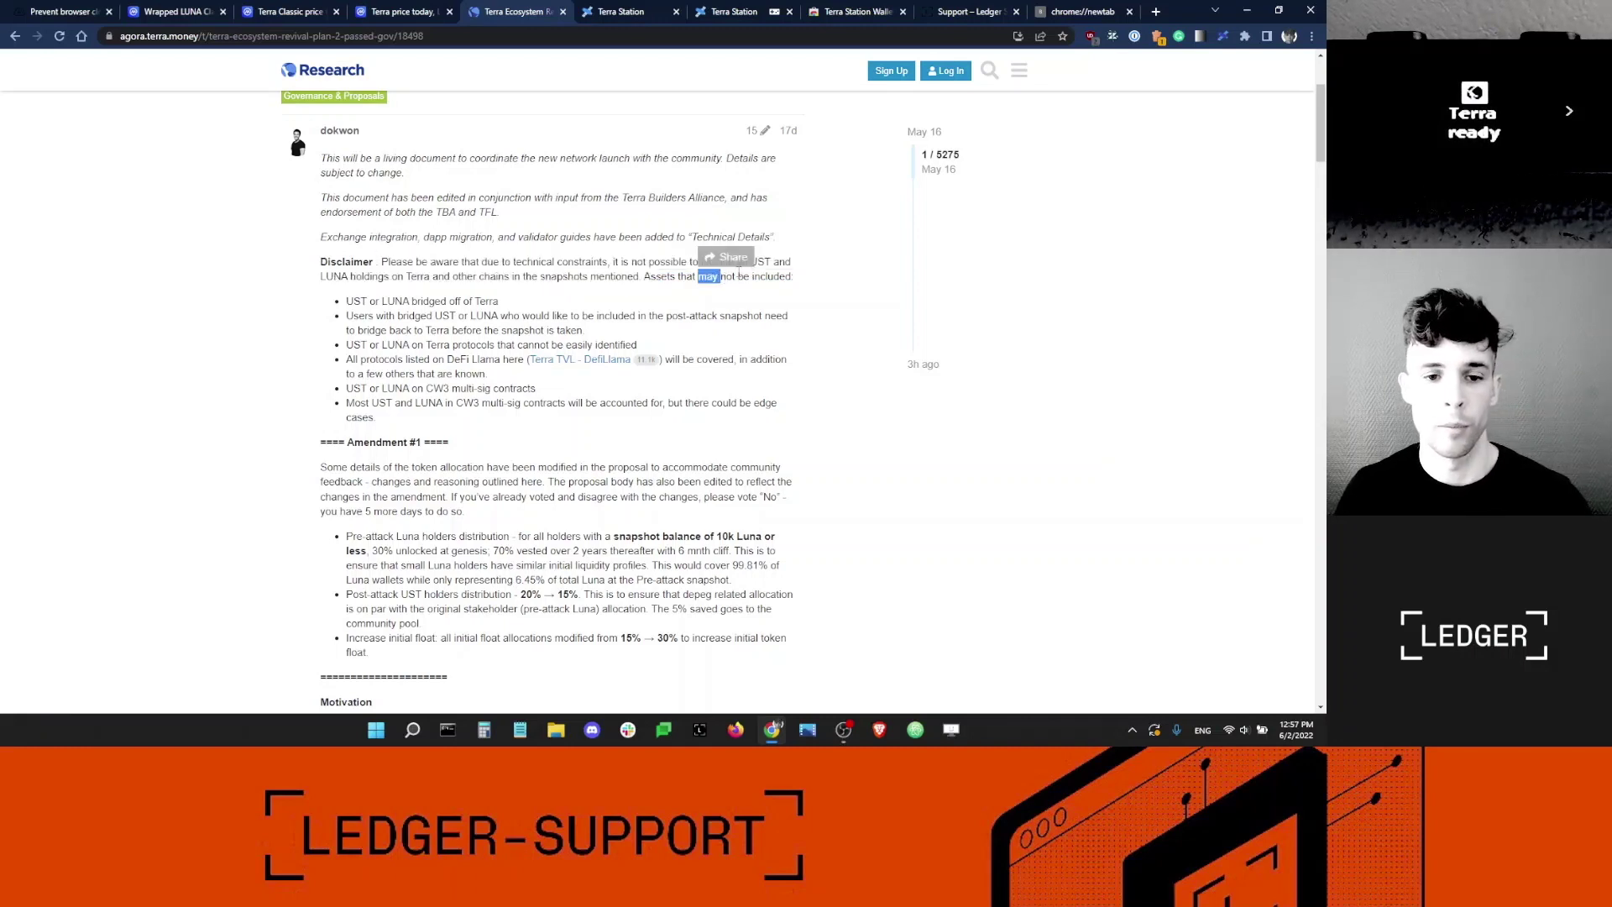
{"action": "left_click", "coordinate": [471, 299]}
{"action": "left_click_drag", "start_coordinate": [361, 300], "coordinate": [499, 301]}
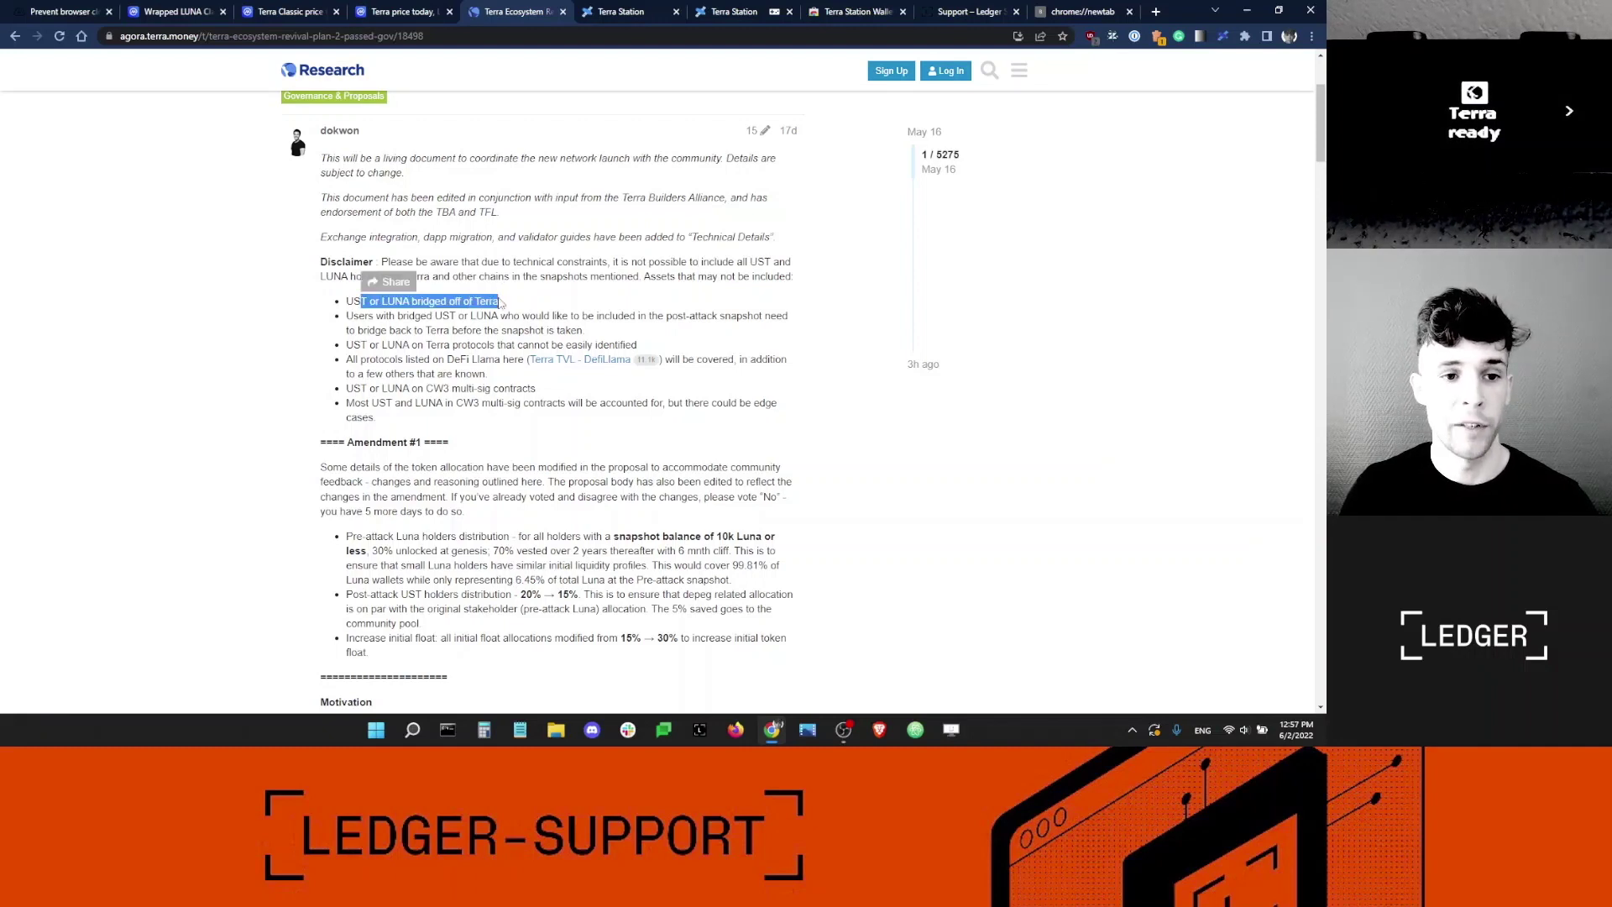
{"action": "left_click", "coordinate": [168, 6]}
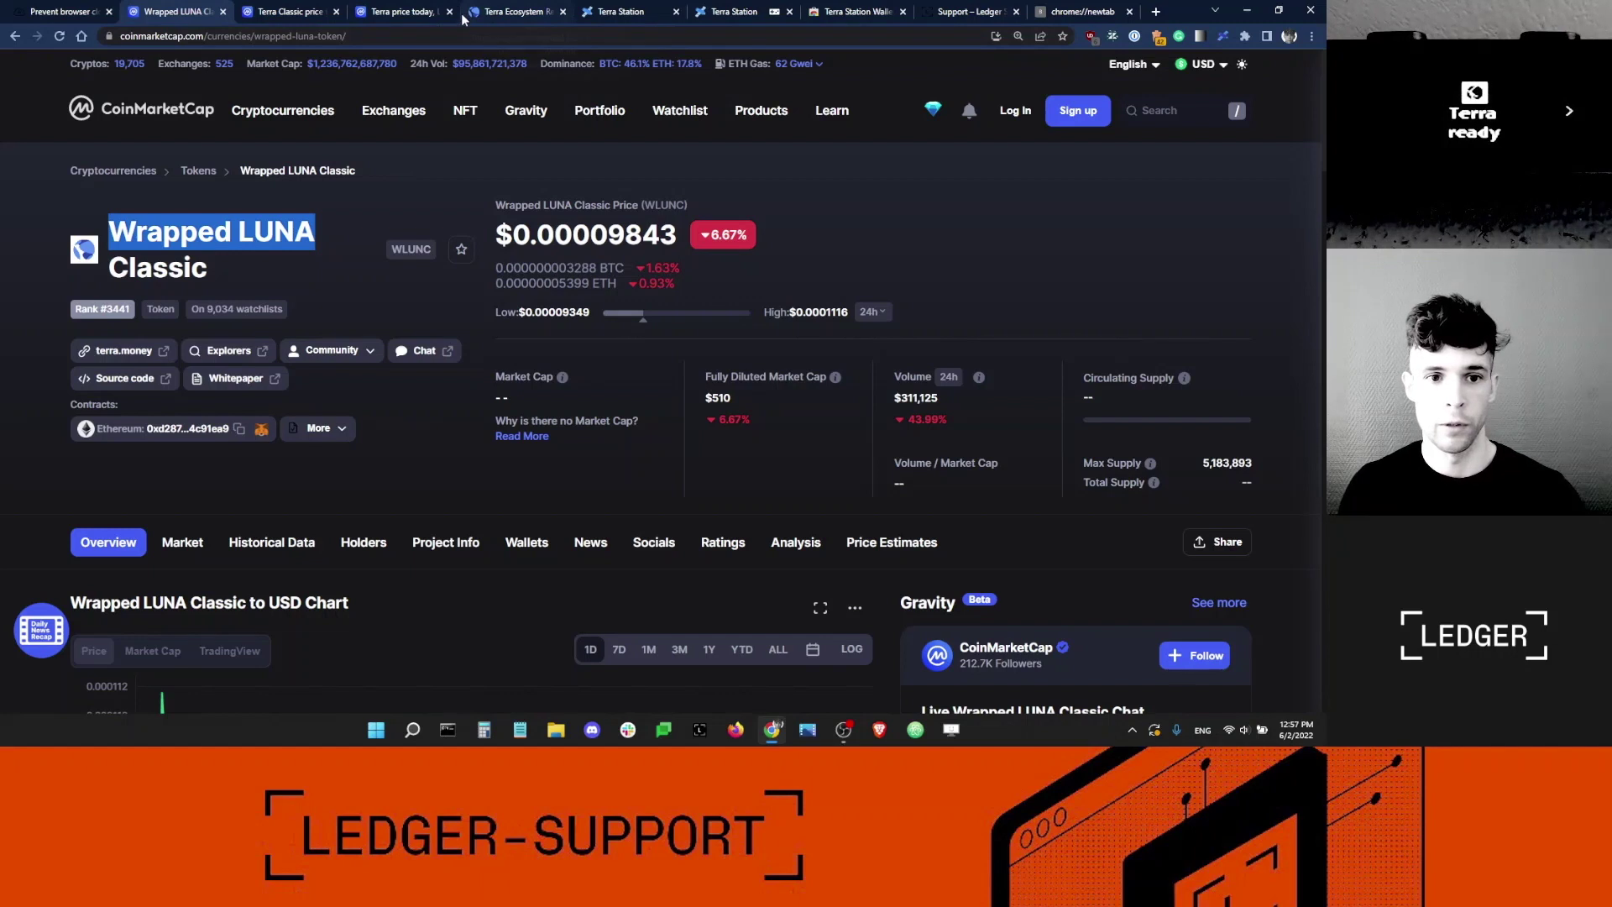
{"action": "left_click", "coordinate": [501, 11]}
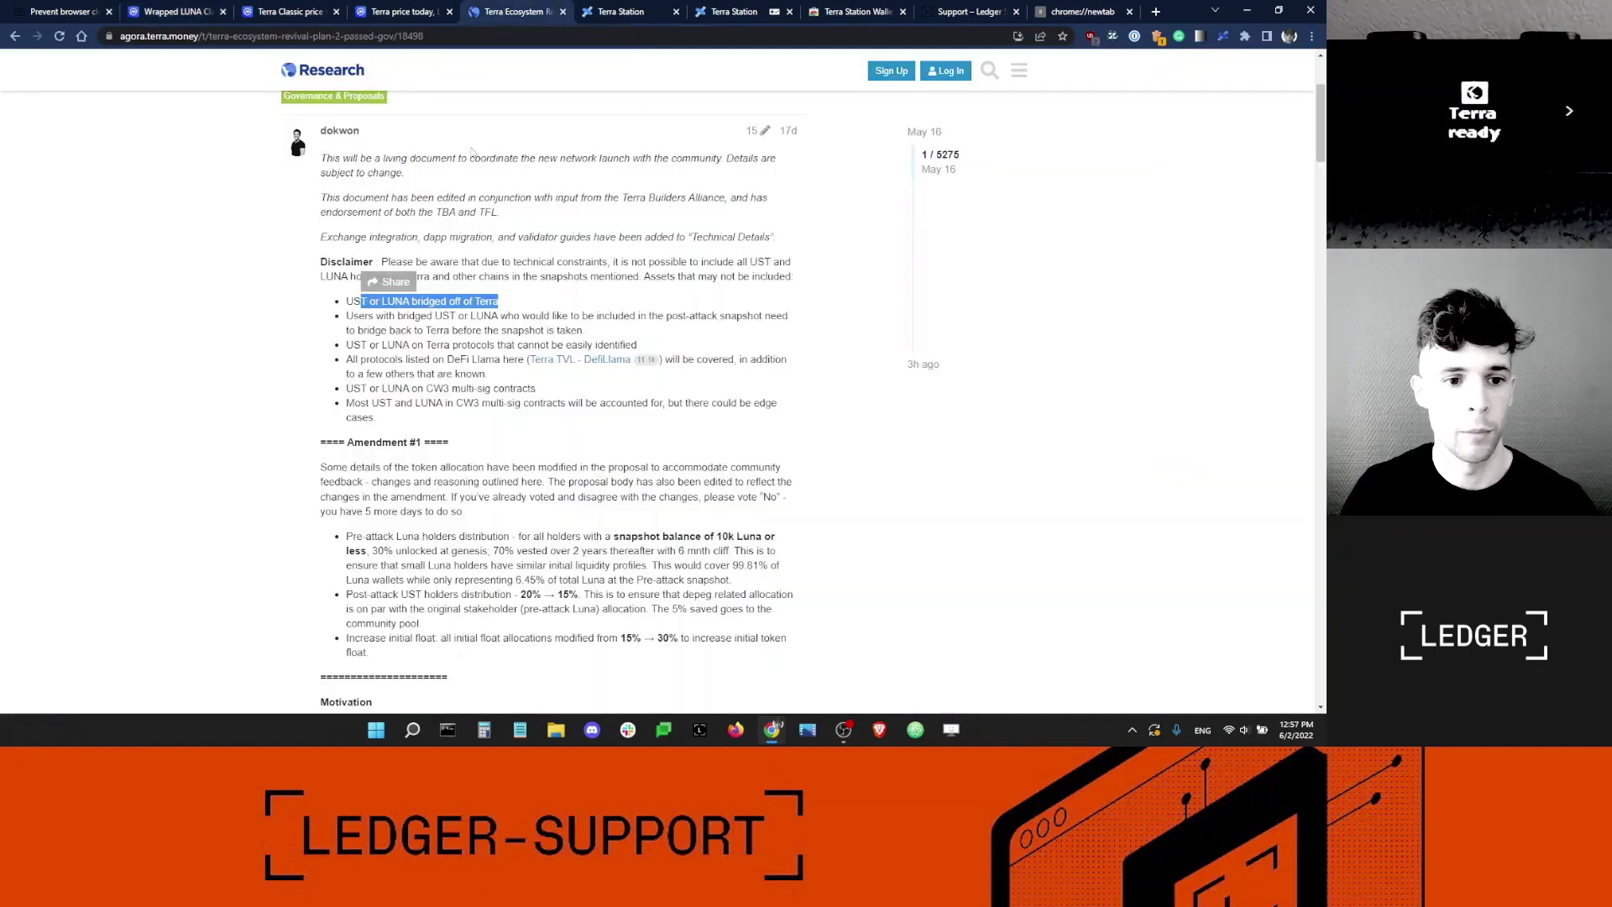
{"action": "left_click", "coordinate": [353, 317]}
{"action": "left_click_drag", "start_coordinate": [354, 317], "coordinate": [585, 330]}
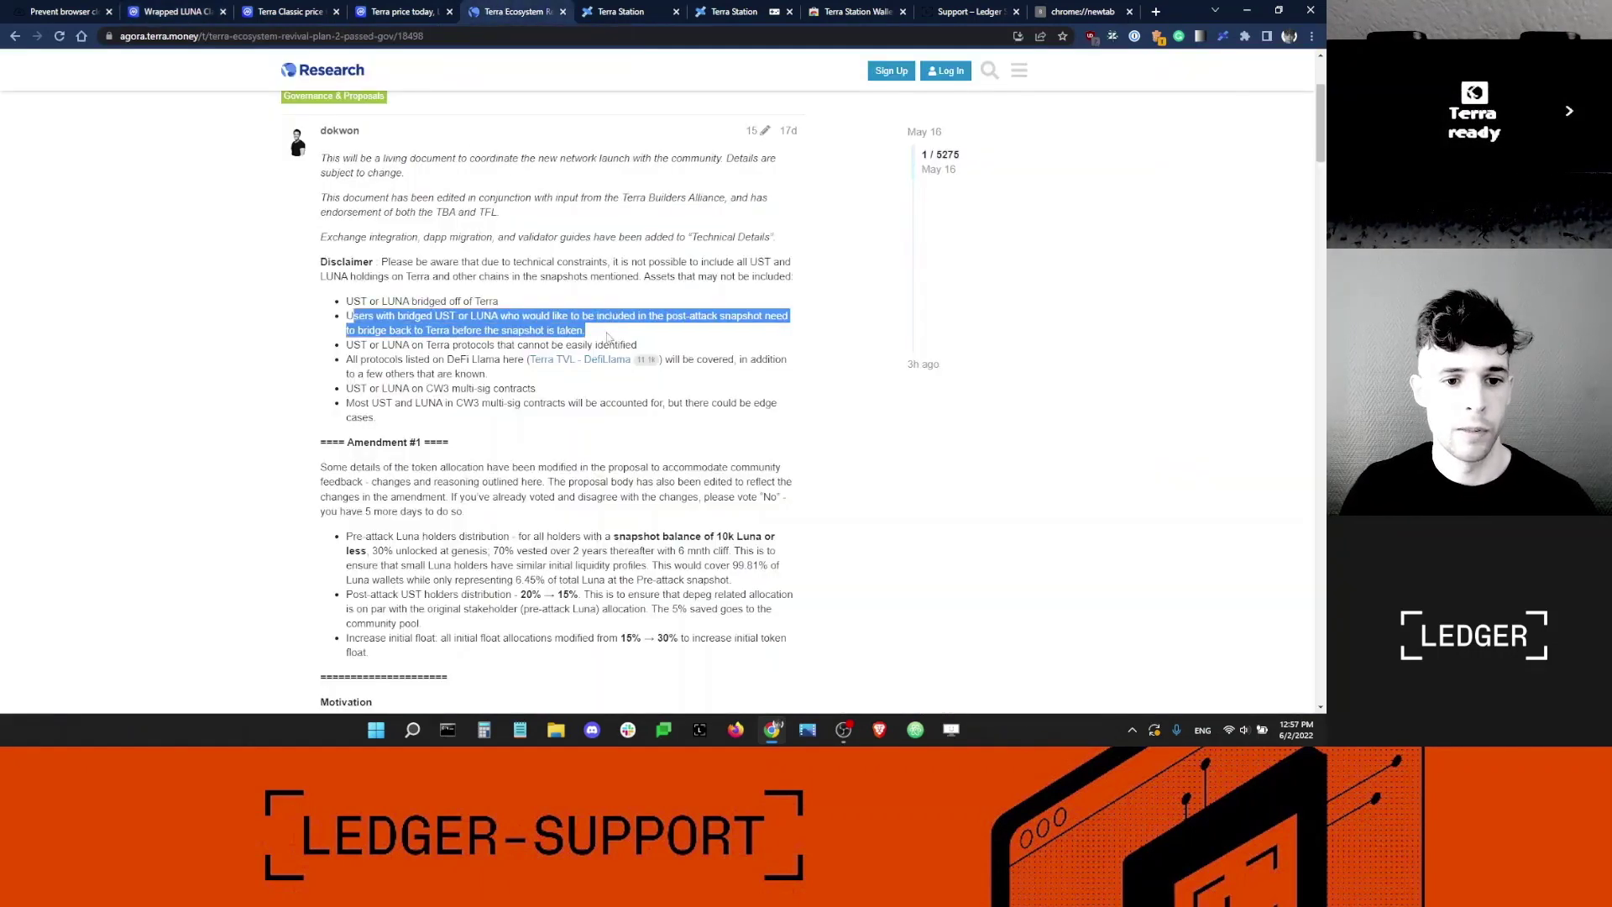
{"action": "left_click", "coordinate": [346, 321]}
{"action": "left_click_drag", "start_coordinate": [345, 321], "coordinate": [590, 333]}
{"action": "left_click", "coordinate": [590, 333]}
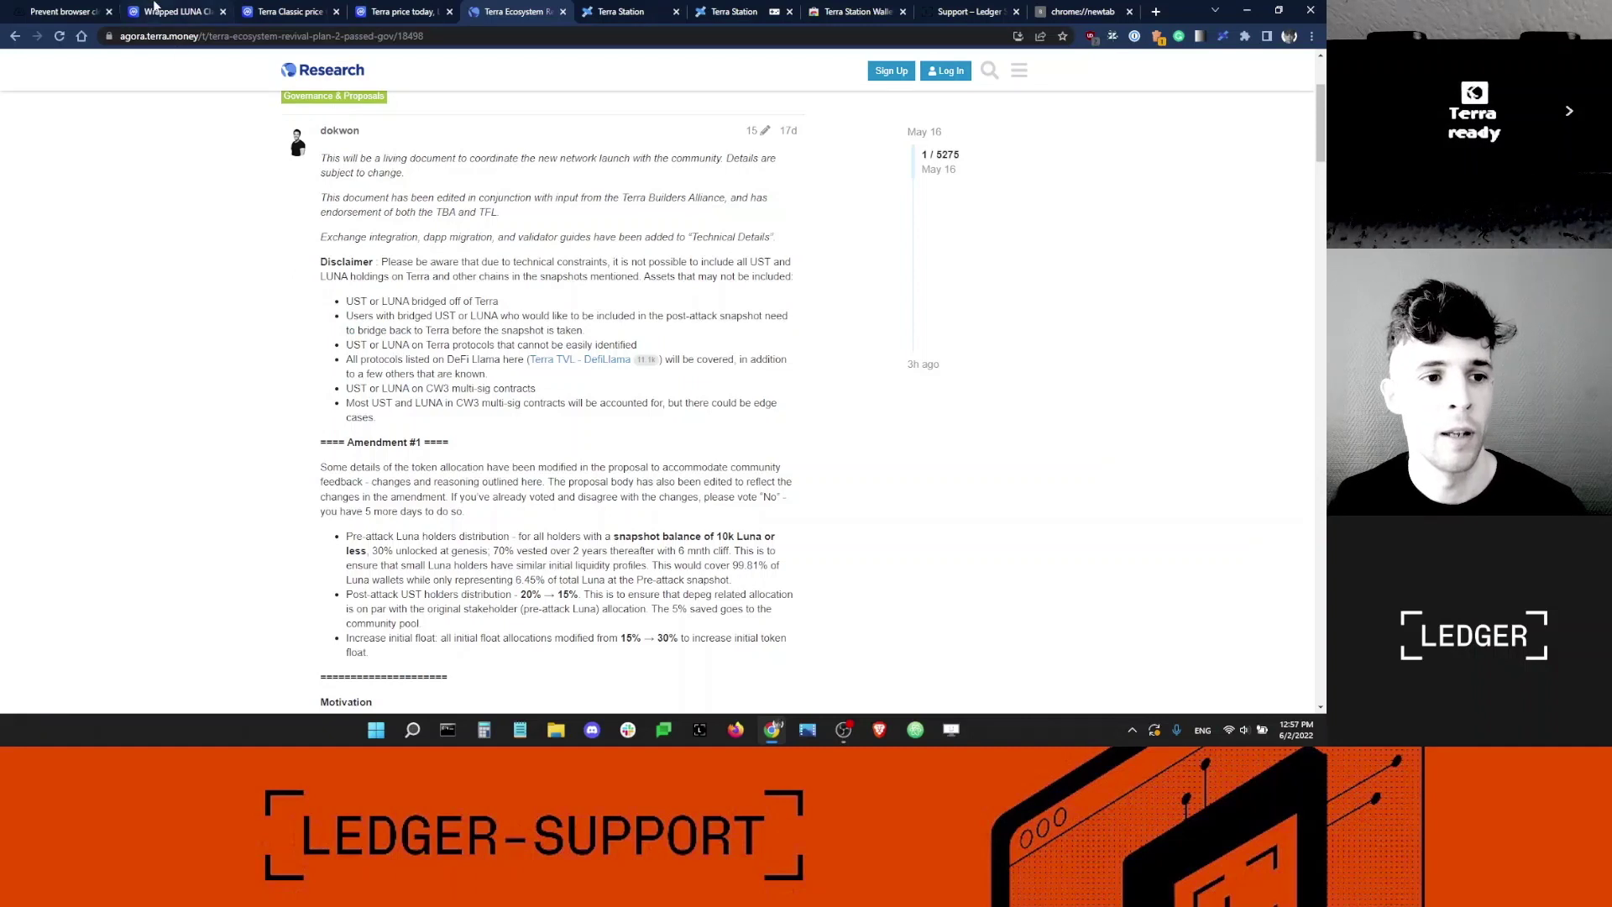
{"action": "left_click", "coordinate": [154, 7]}
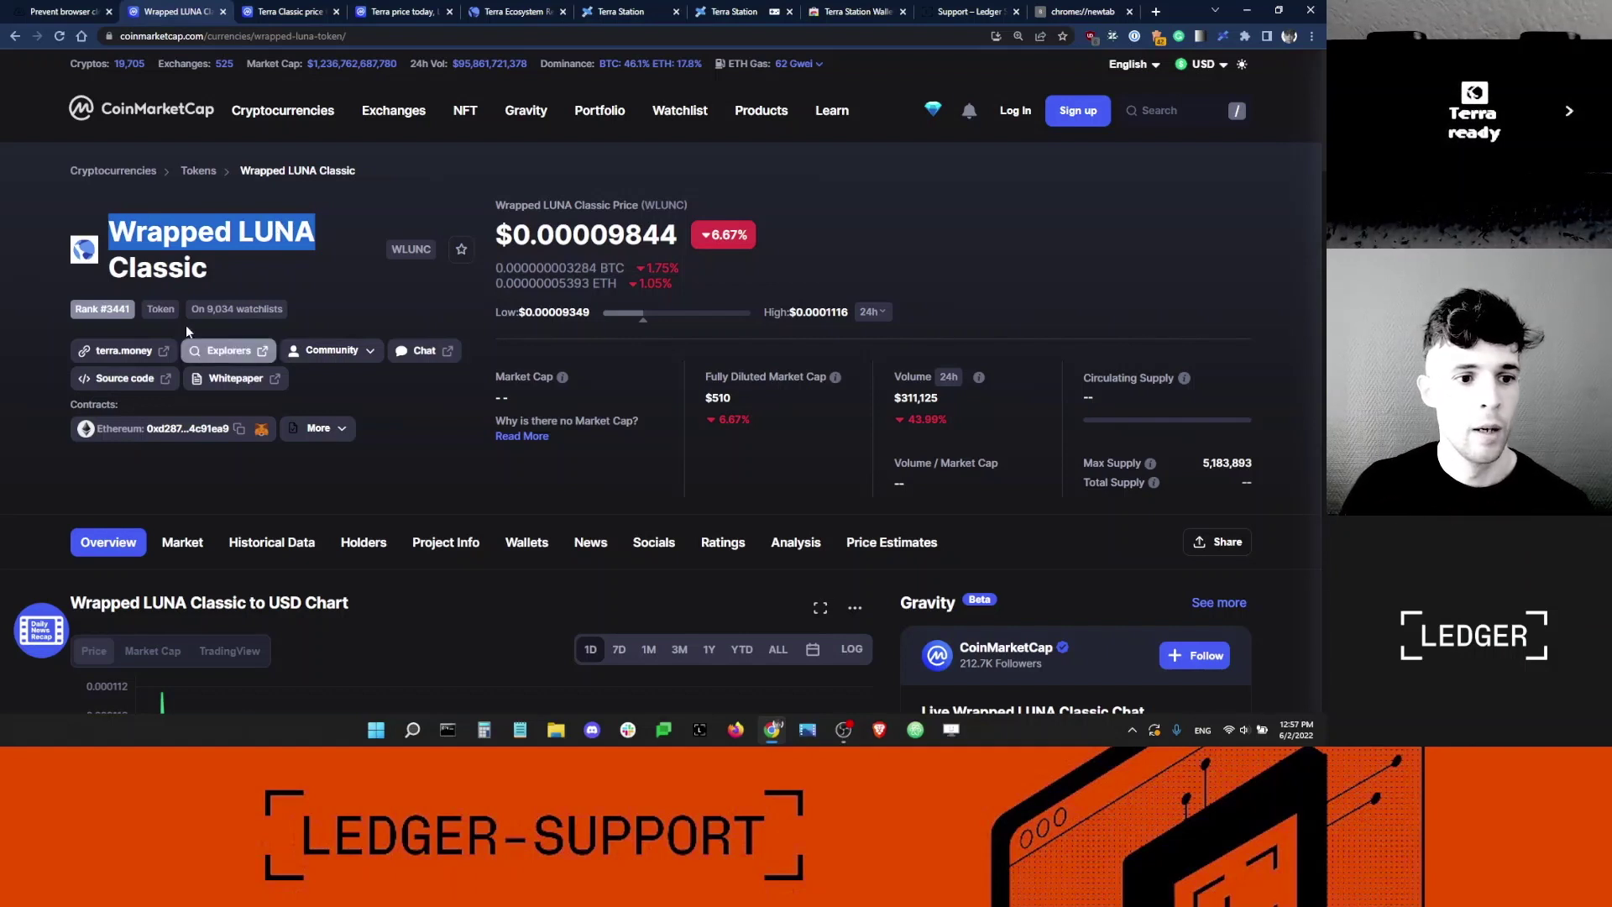
{"action": "left_click", "coordinate": [227, 267]}
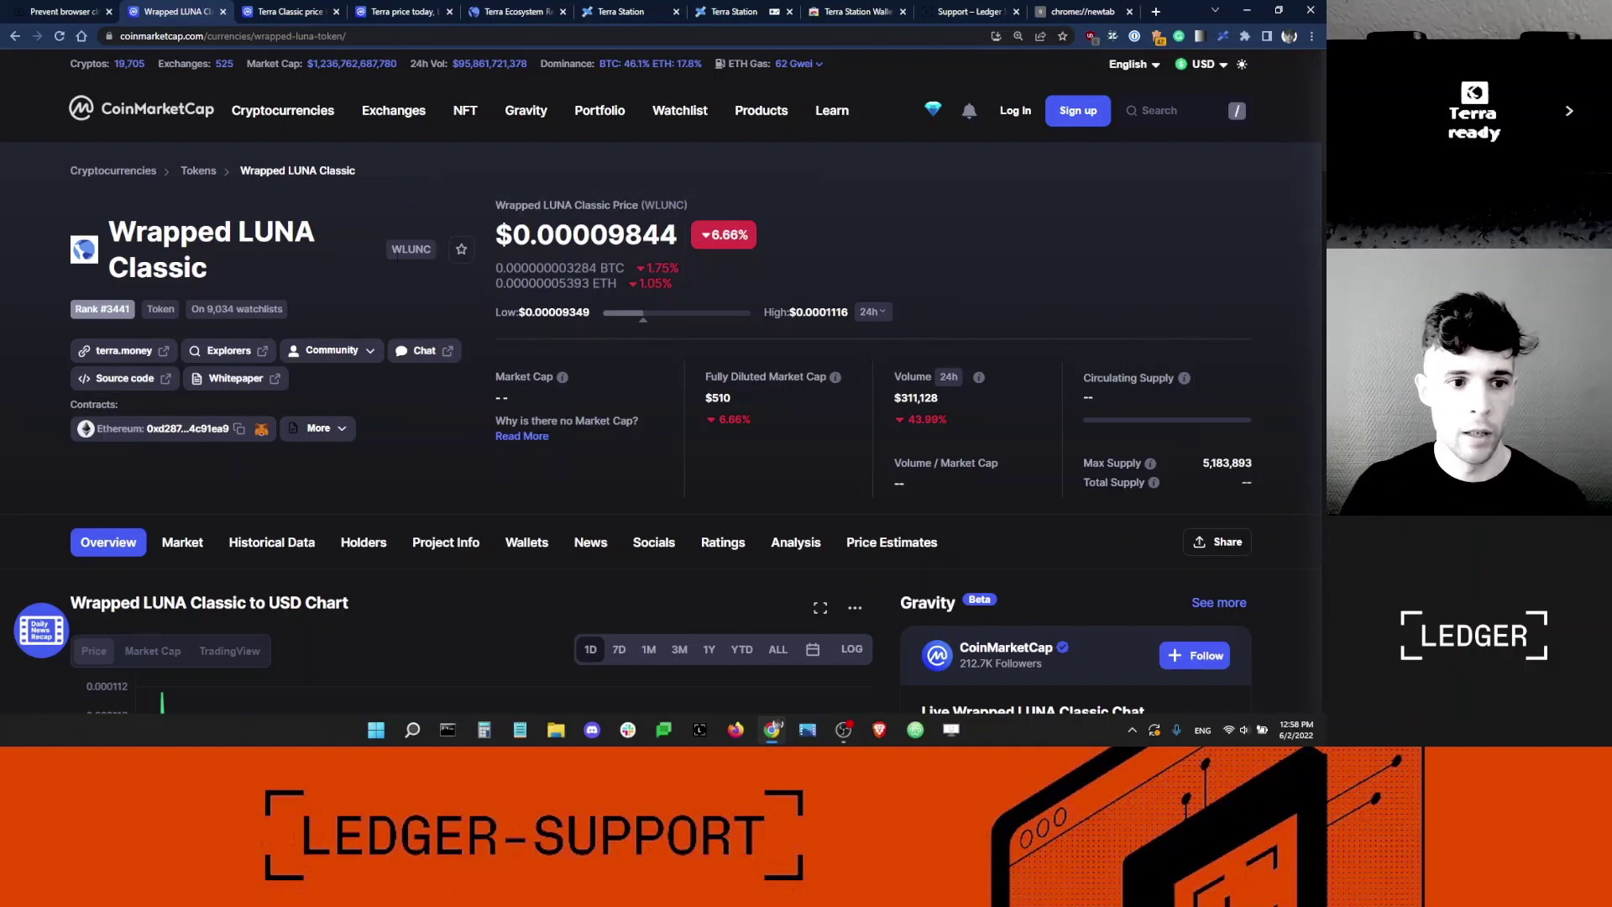
{"action": "left_click_drag", "start_coordinate": [256, 273], "coordinate": [136, 231]}
{"action": "left_click", "coordinate": [217, 262]}
{"action": "left_click_drag", "start_coordinate": [208, 269], "coordinate": [136, 231]}
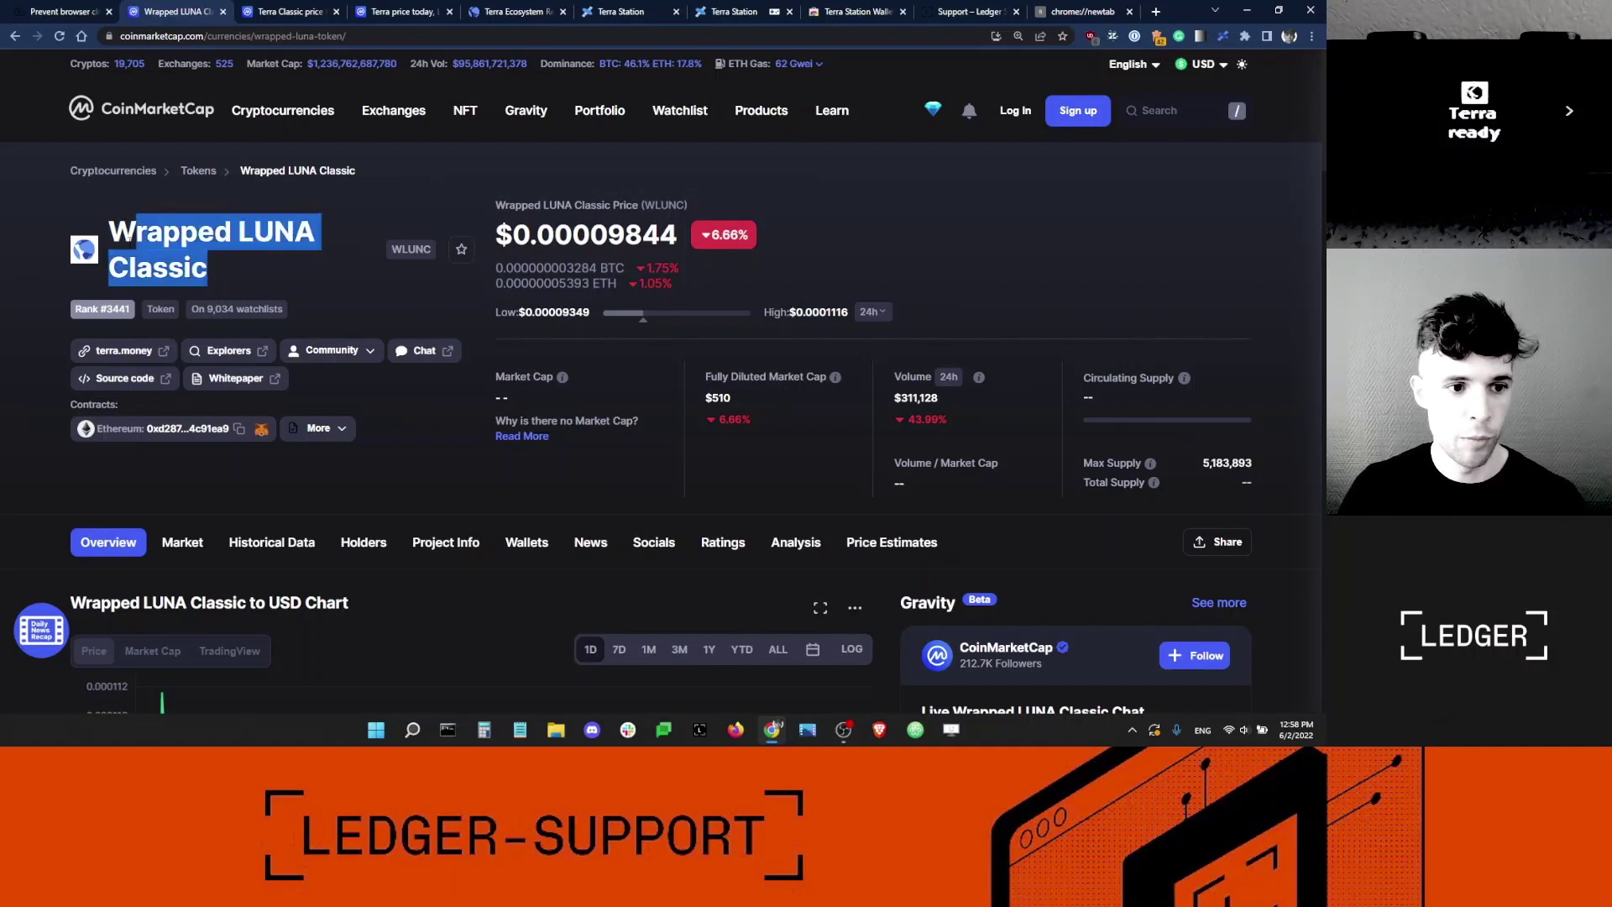
{"action": "left_click", "coordinate": [223, 263]}
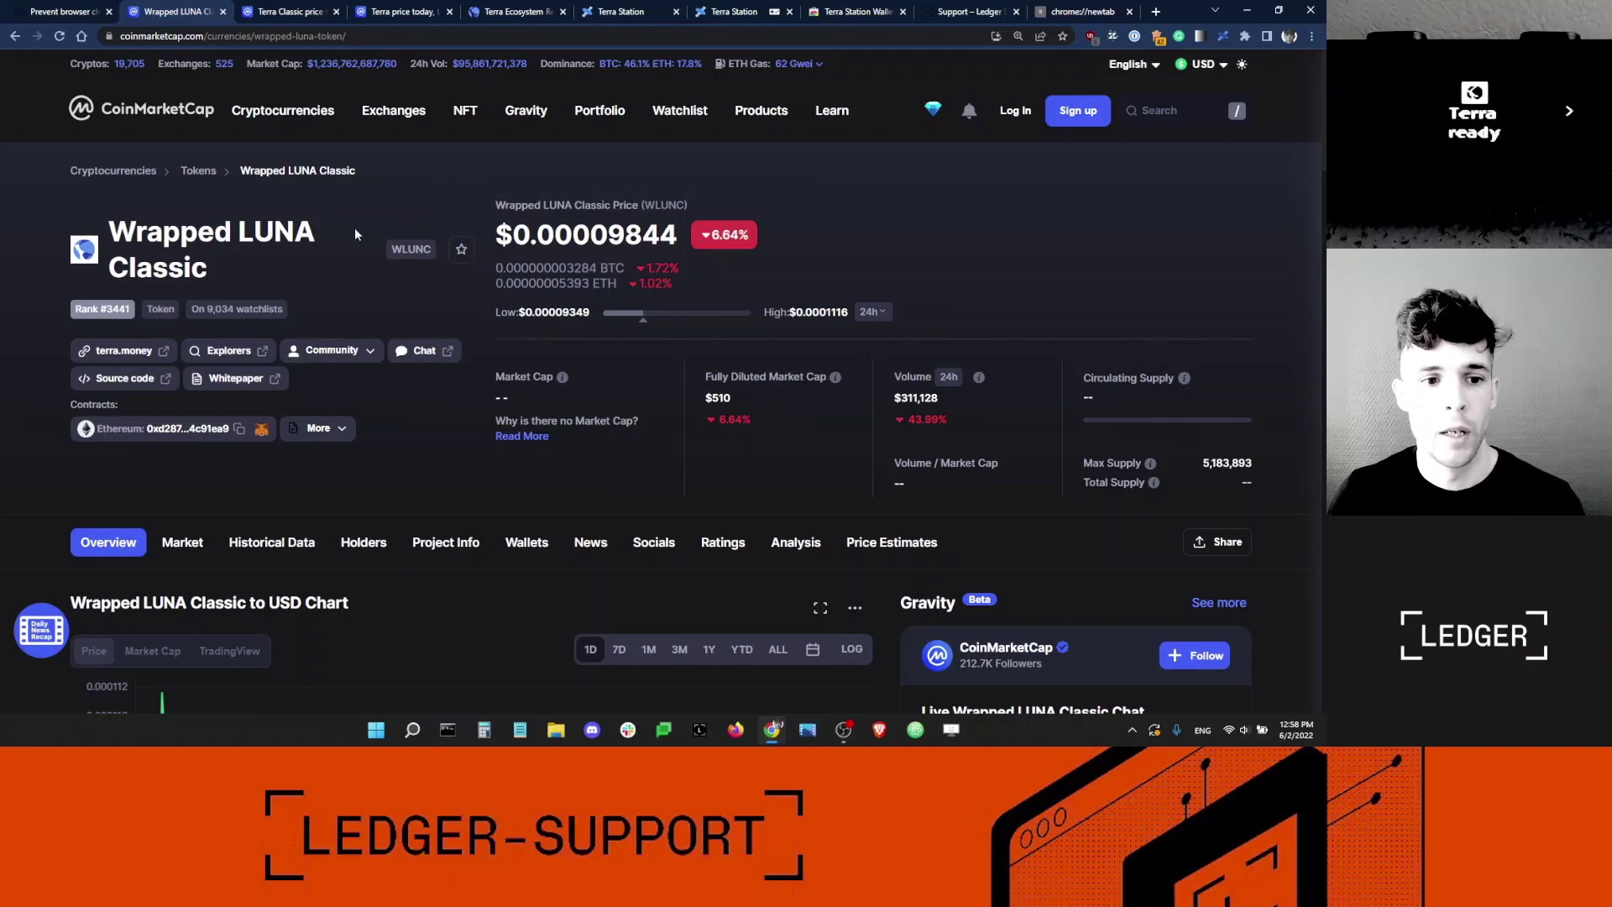
{"action": "left_click", "coordinate": [508, 12]}
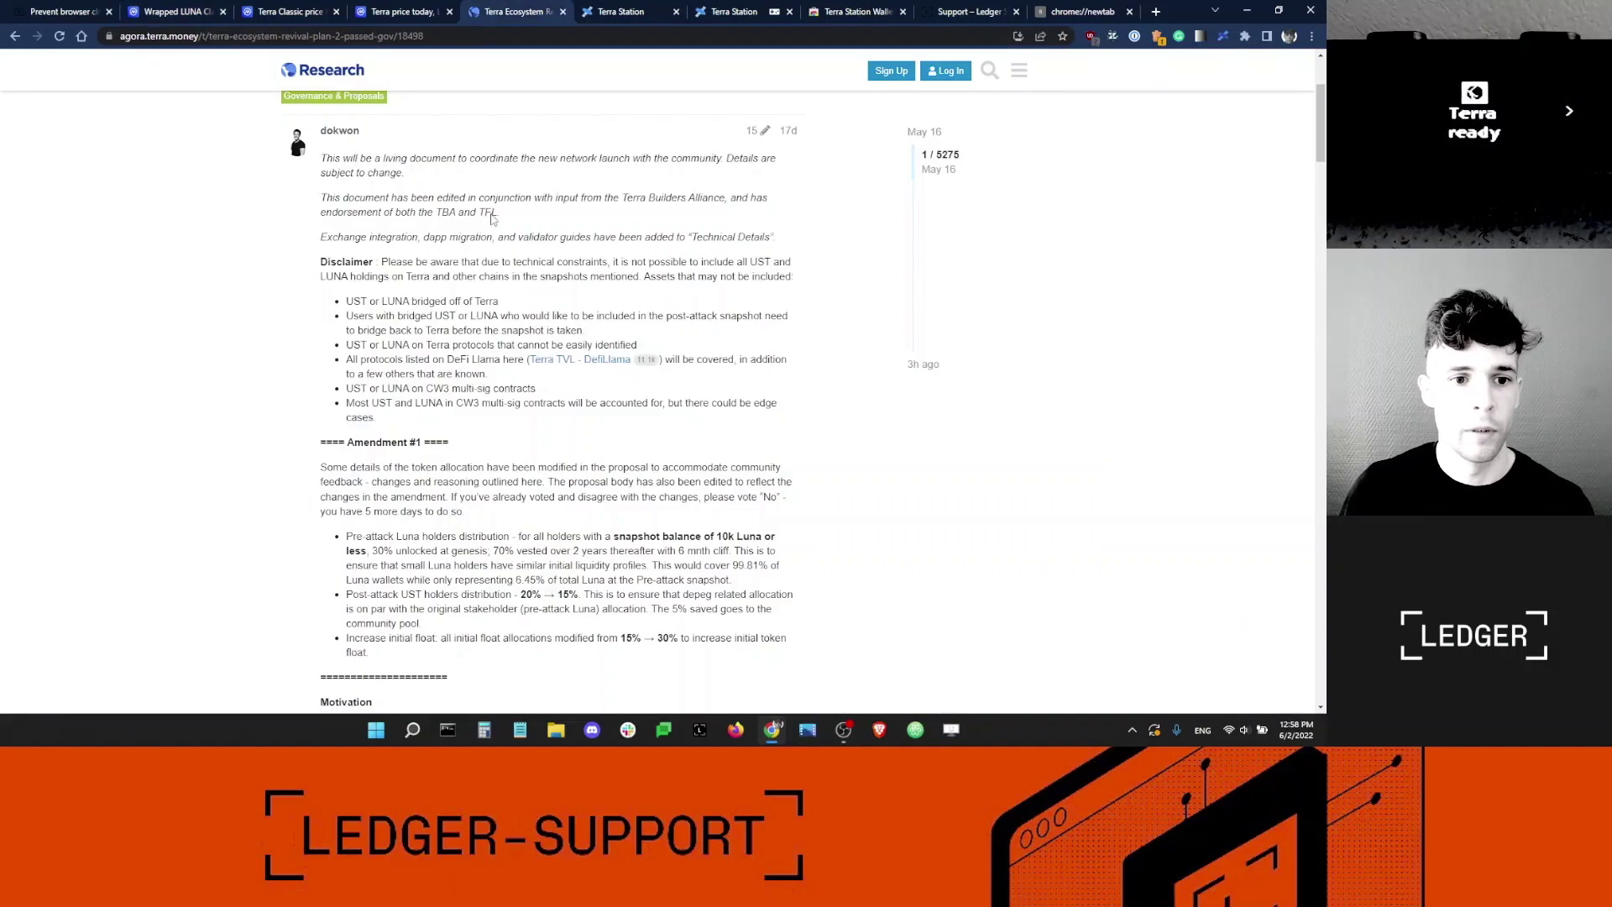
{"action": "scroll", "coordinate": [504, 278], "scroll_direction": "up", "scroll_amount": 1}
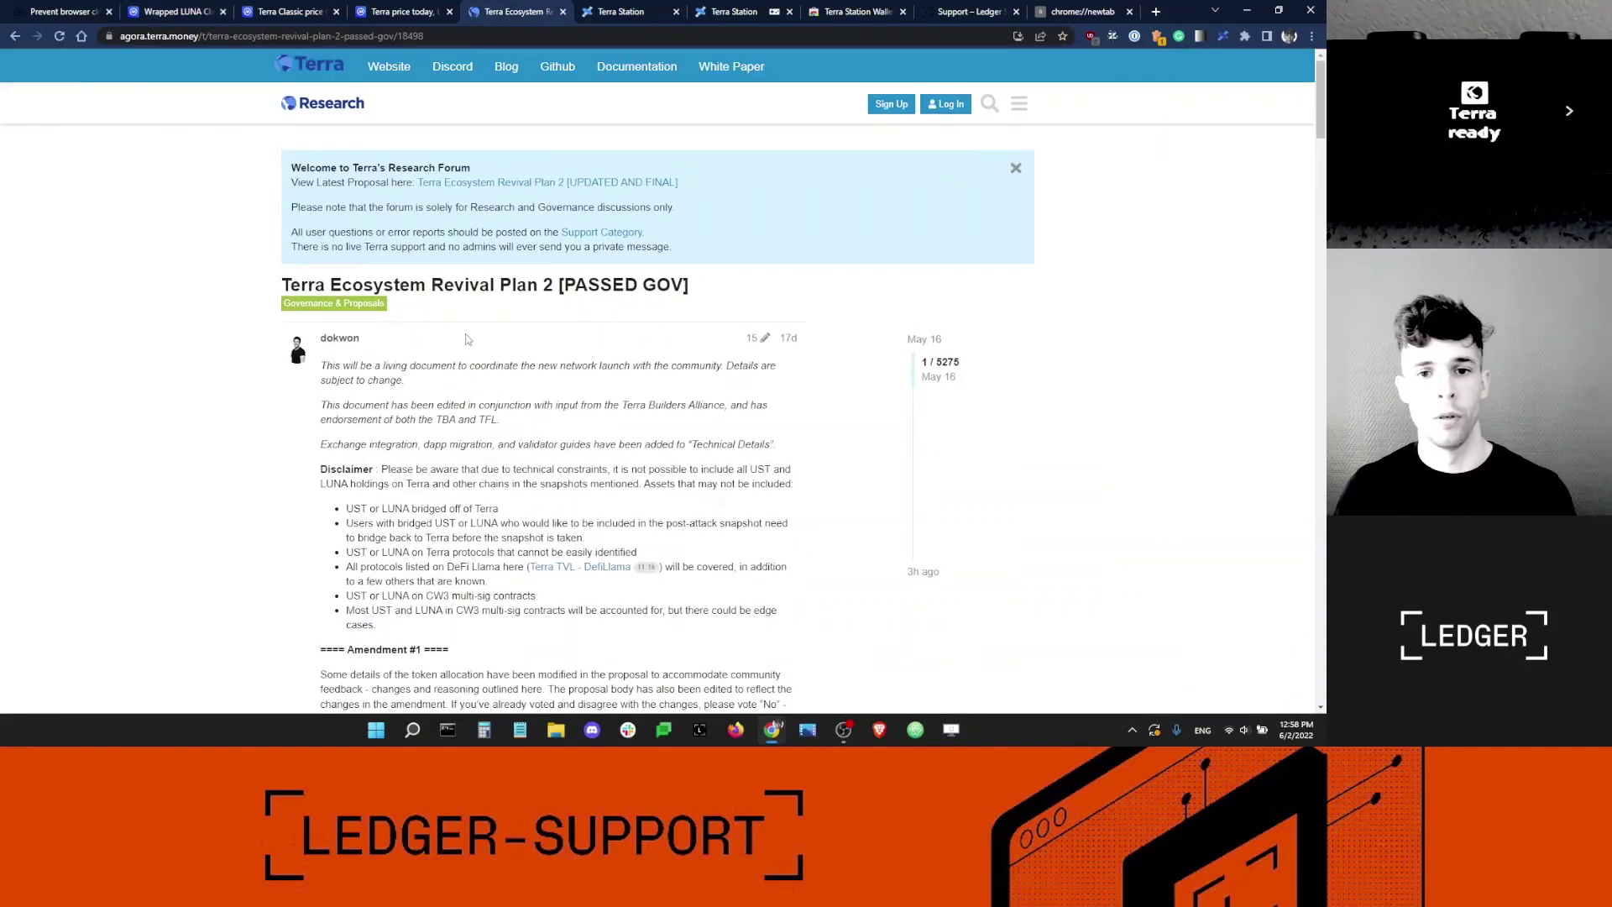
{"action": "left_click", "coordinate": [167, 11]}
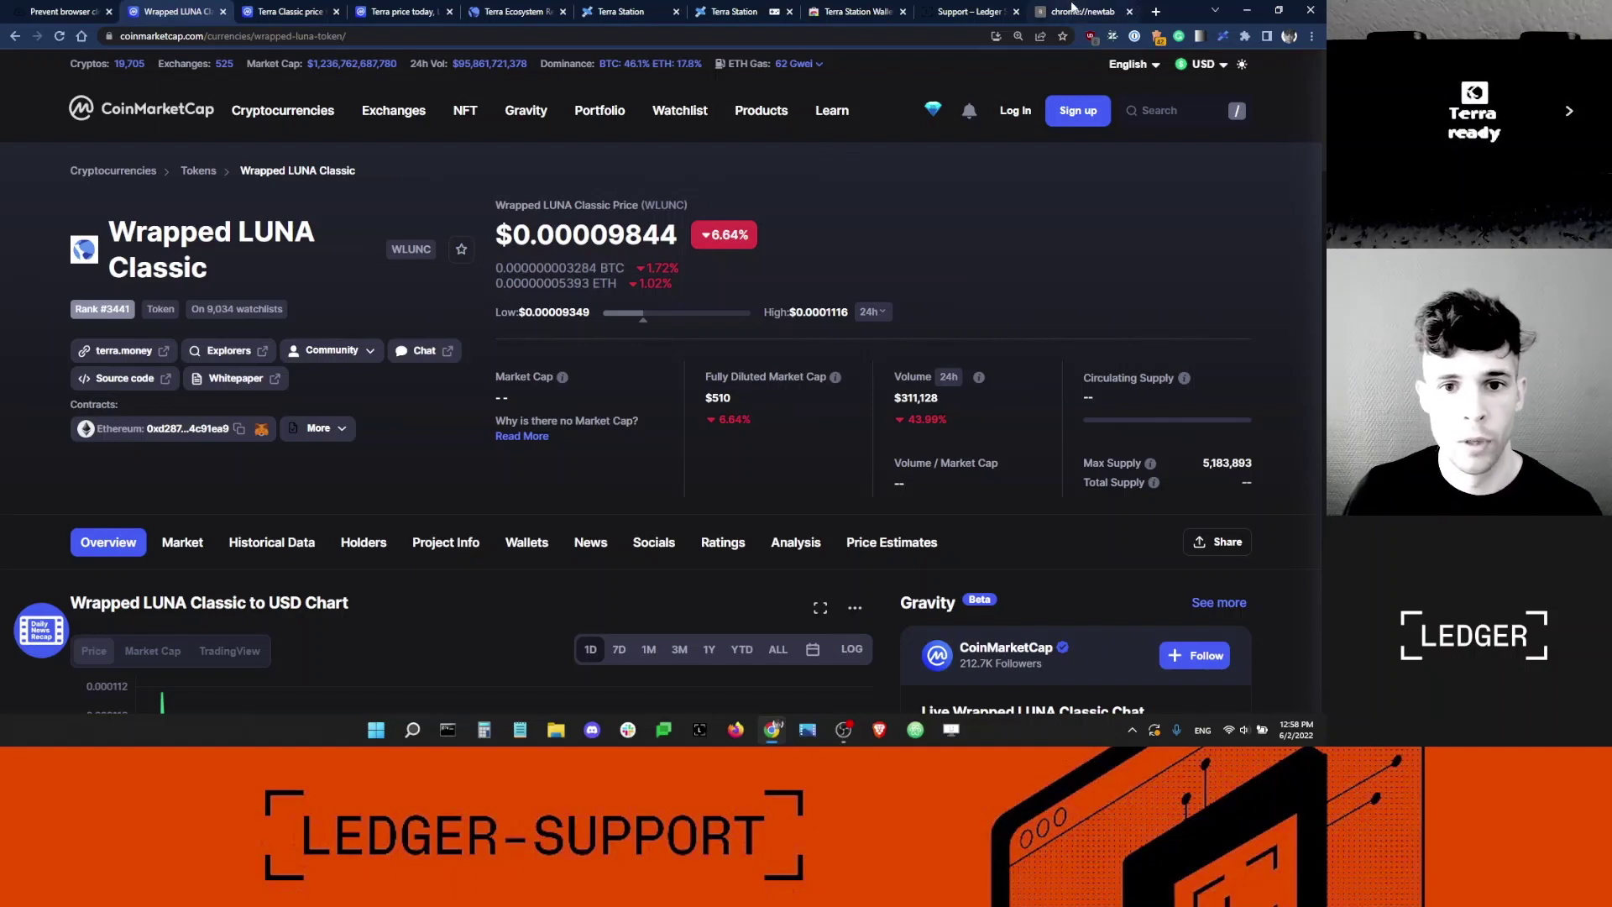
{"action": "mouse_move", "coordinate": [773, 105]}
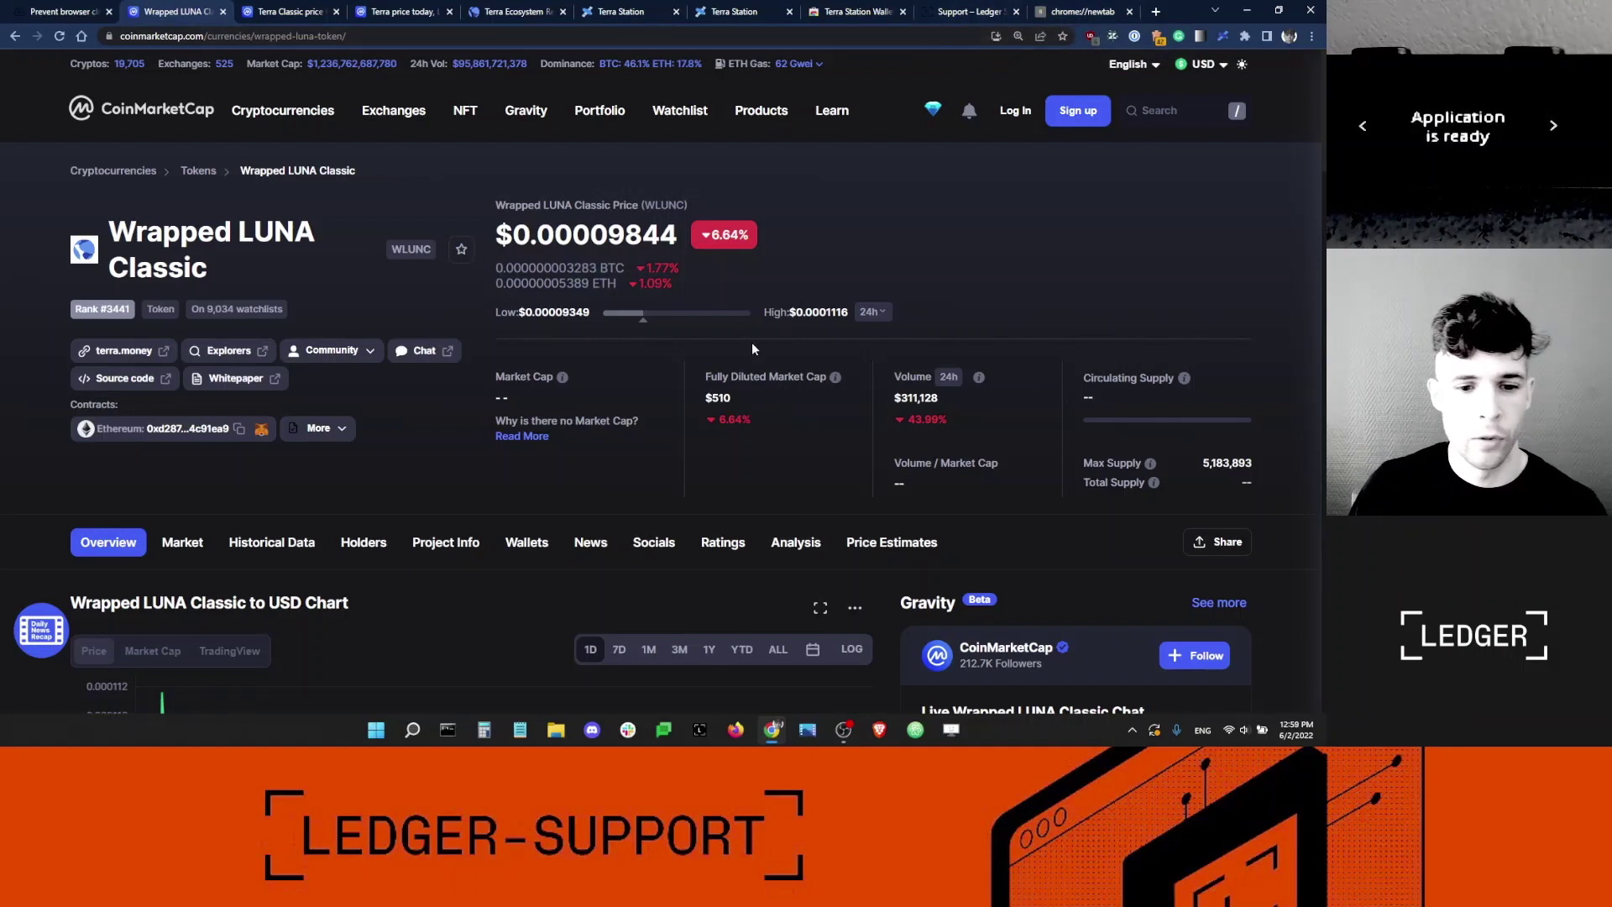
Step: Check the Terra Station wallet balance and bring up the extensions management page
{"action": "left_click", "coordinate": [1084, 10]}
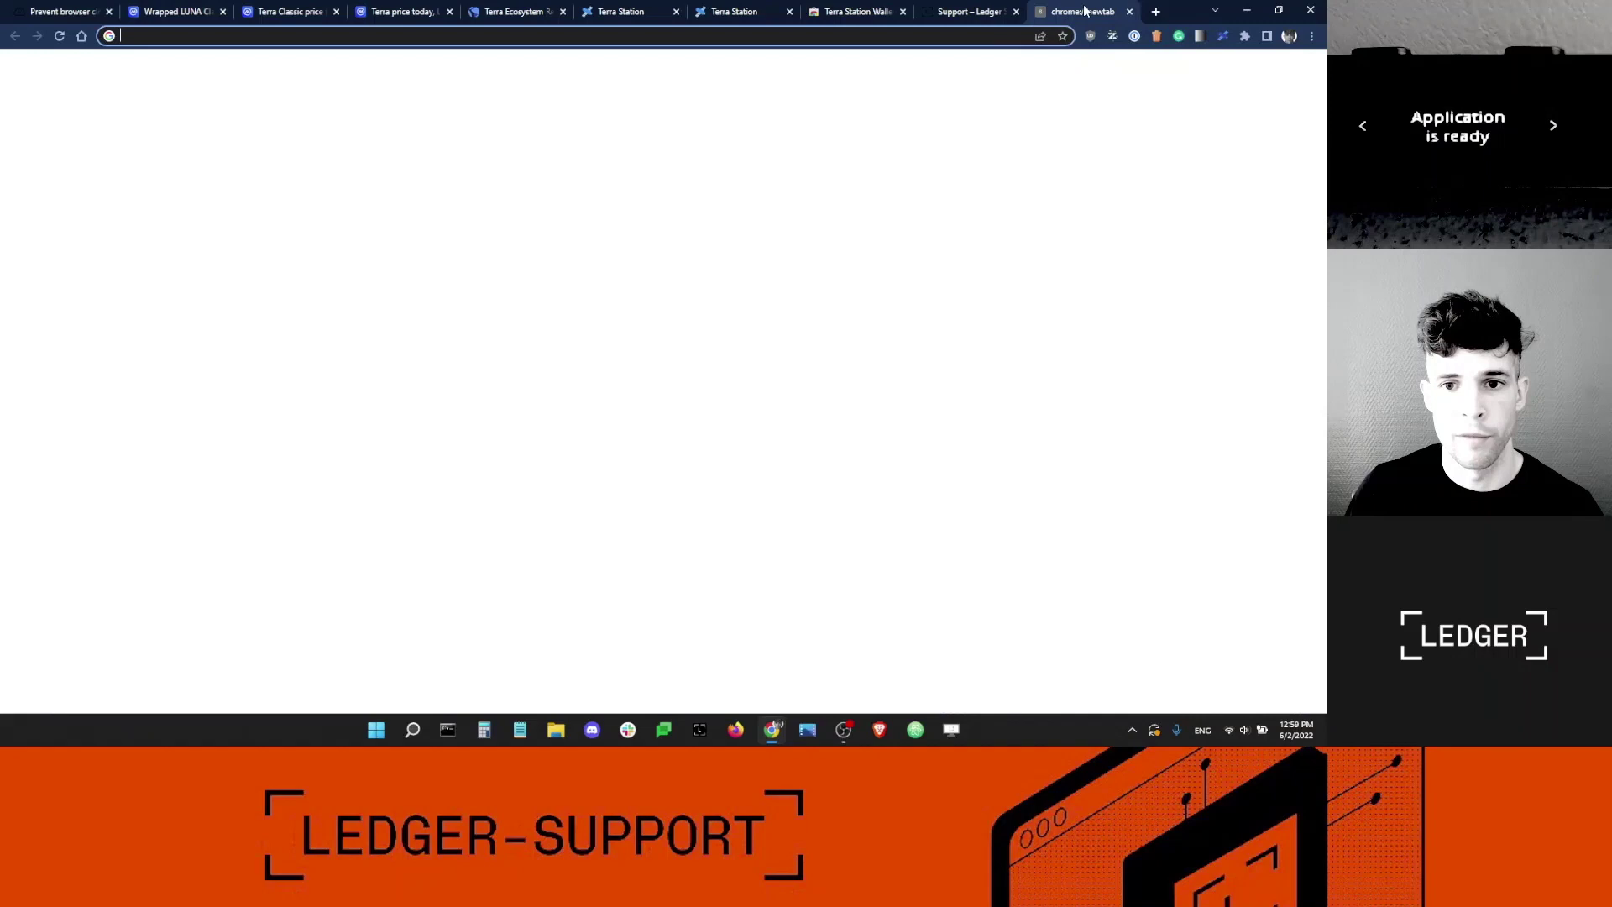
{"action": "left_click", "coordinate": [1223, 37]}
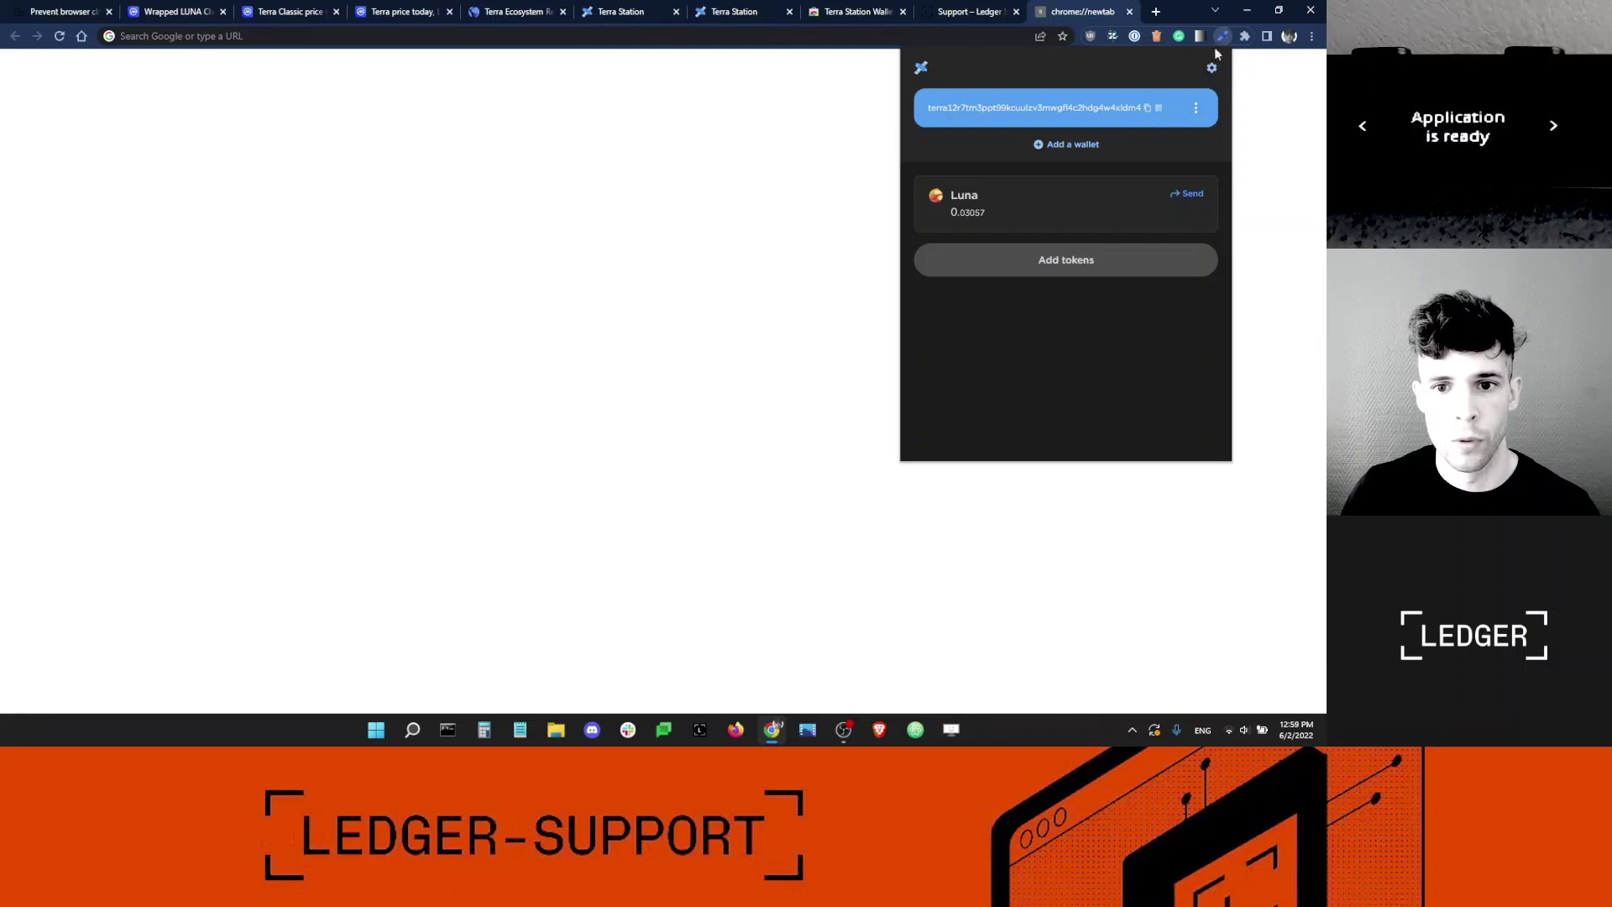
{"action": "left_click", "coordinate": [1245, 36]}
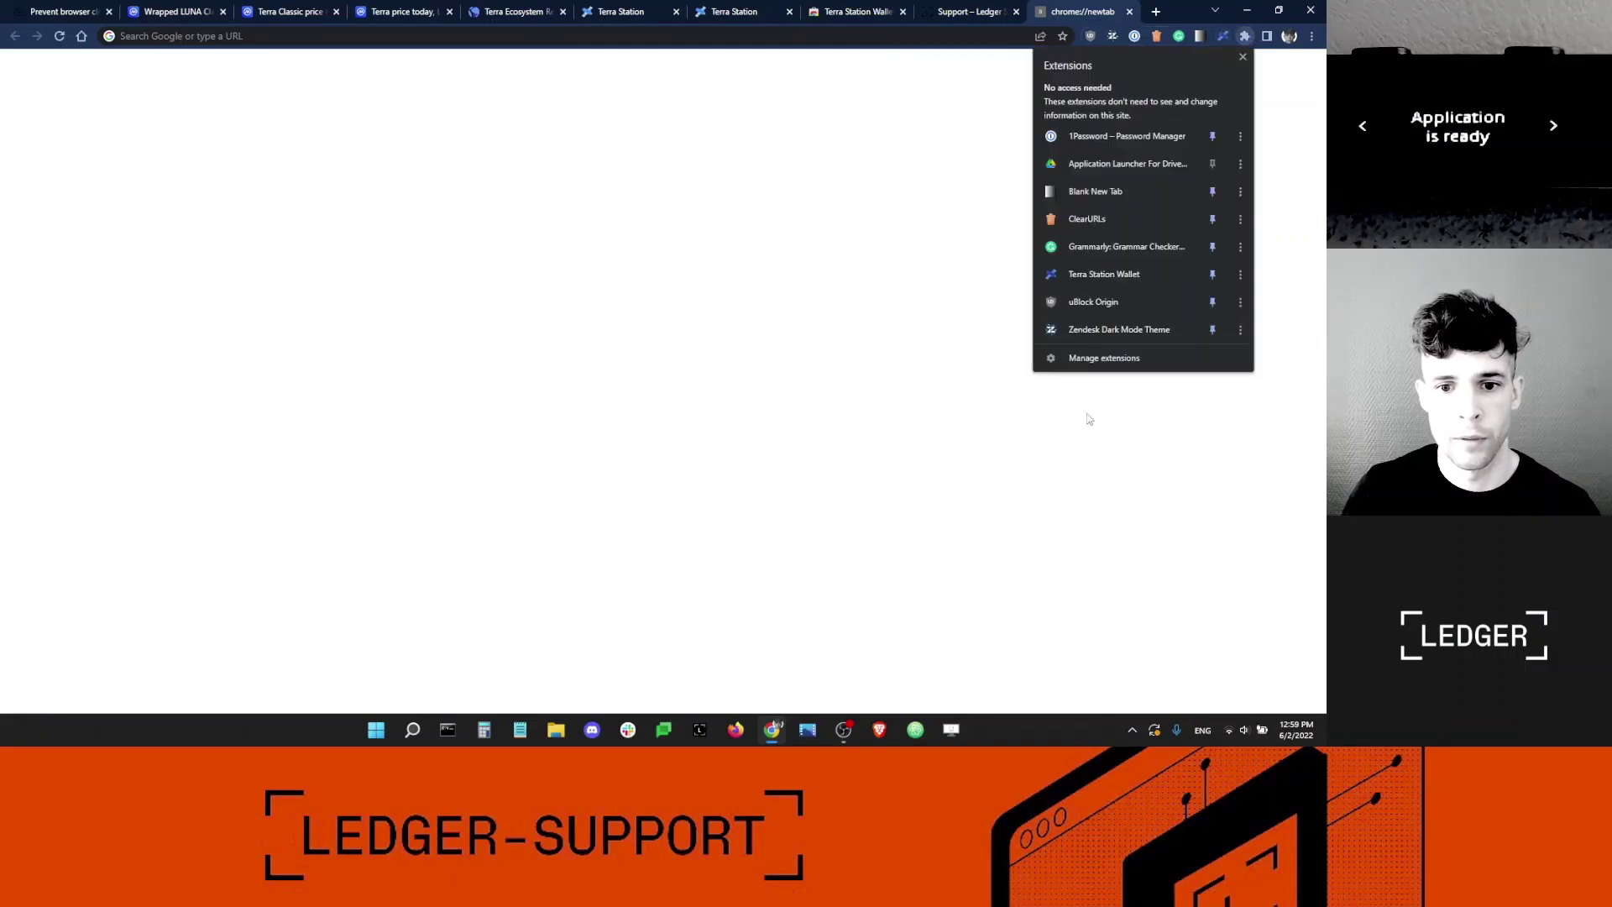
{"action": "left_click", "coordinate": [1111, 362]}
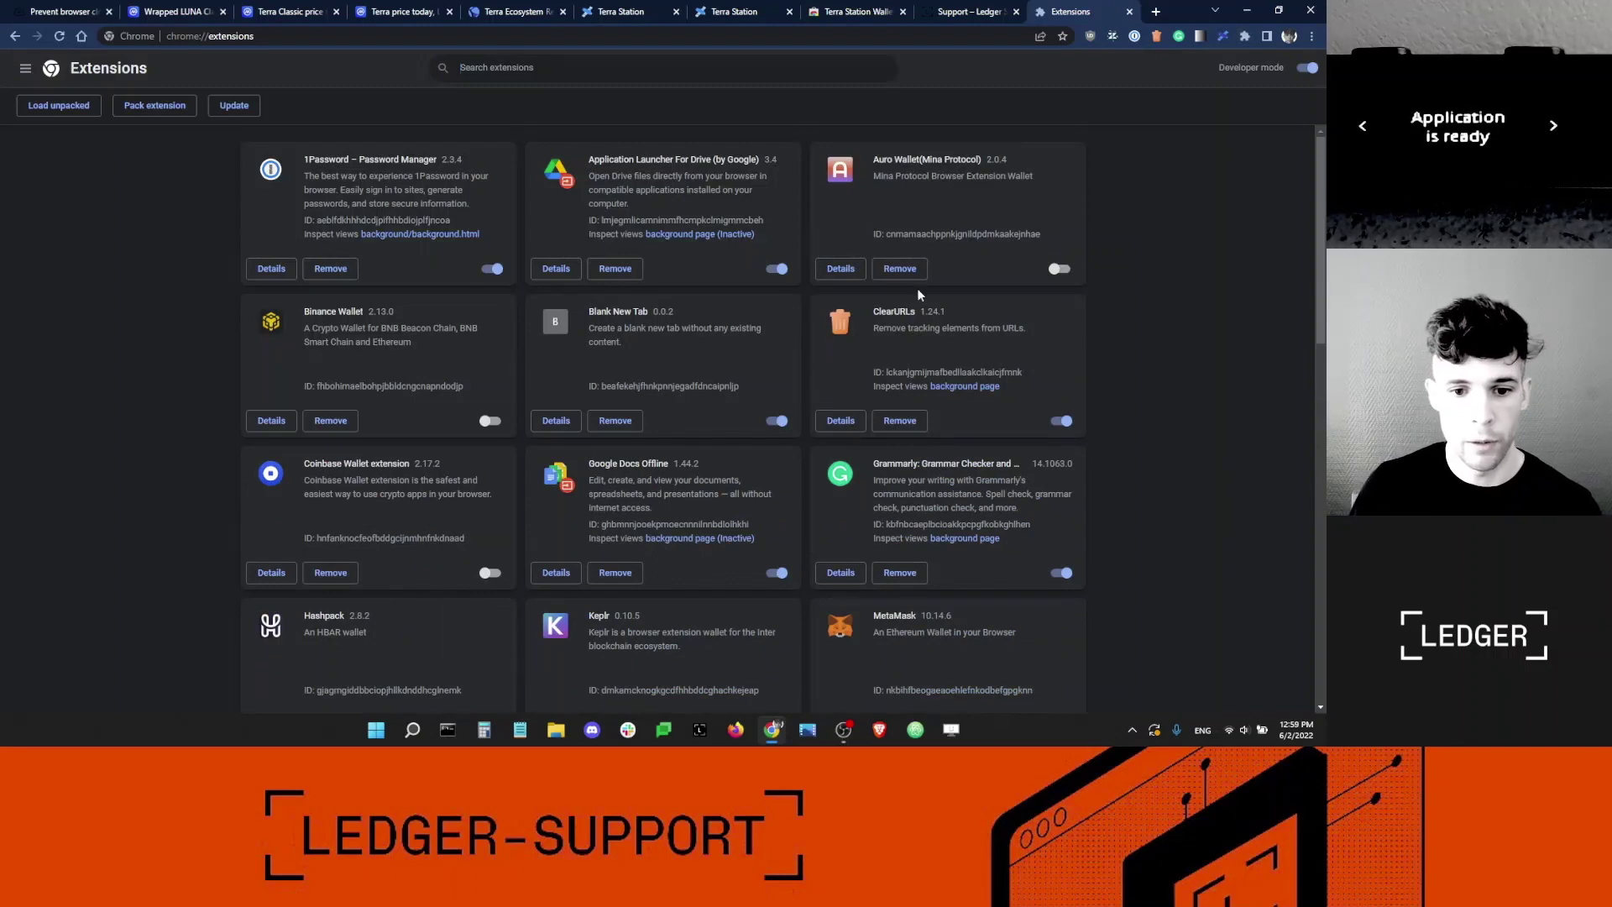
Step: Disable Terra Station Wallet, enable MetaMask, and open a blank new tab
{"action": "scroll", "coordinate": [916, 289], "scroll_direction": "down", "scroll_amount": 2}
{"action": "scroll", "coordinate": [1063, 430], "scroll_direction": "down", "scroll_amount": 5}
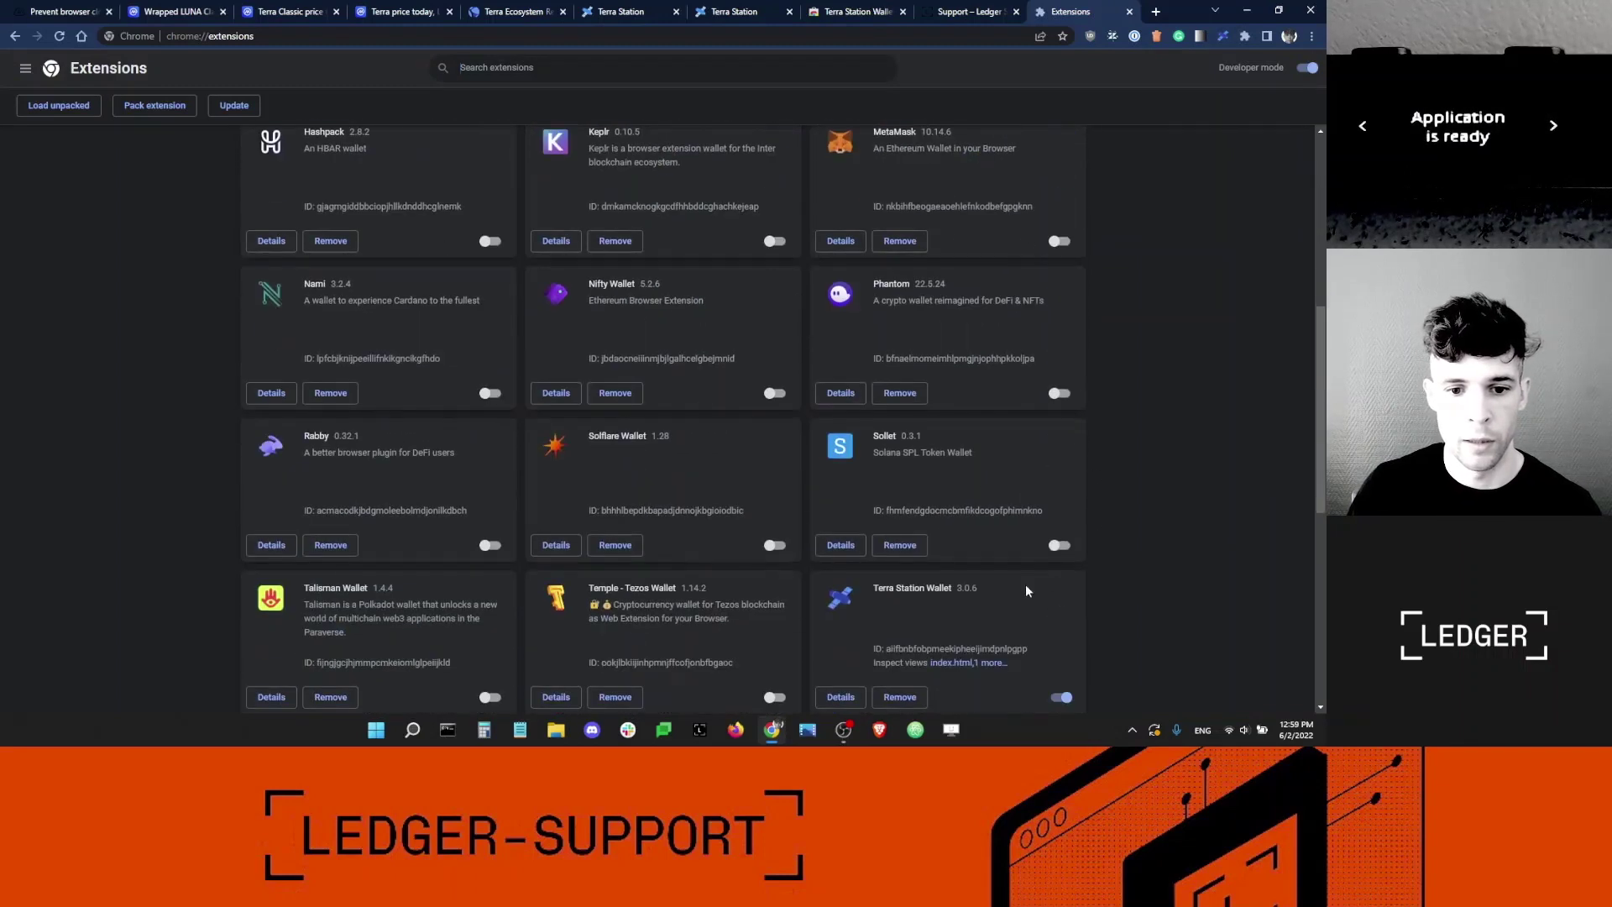
{"action": "left_click", "coordinate": [1062, 699]}
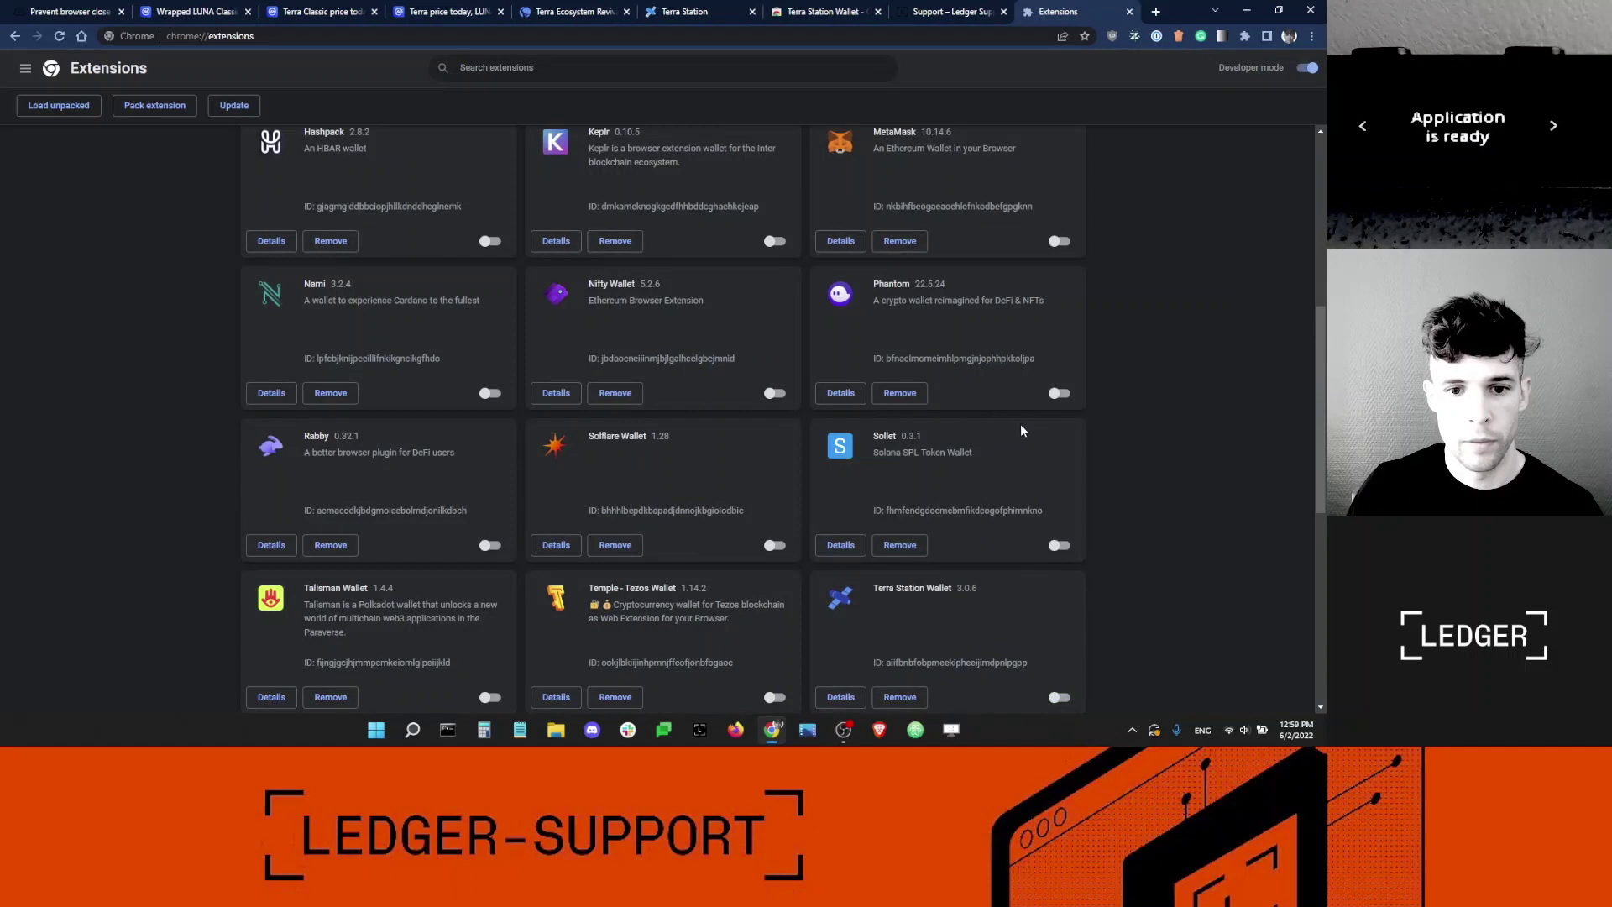
{"action": "left_click", "coordinate": [1061, 242]}
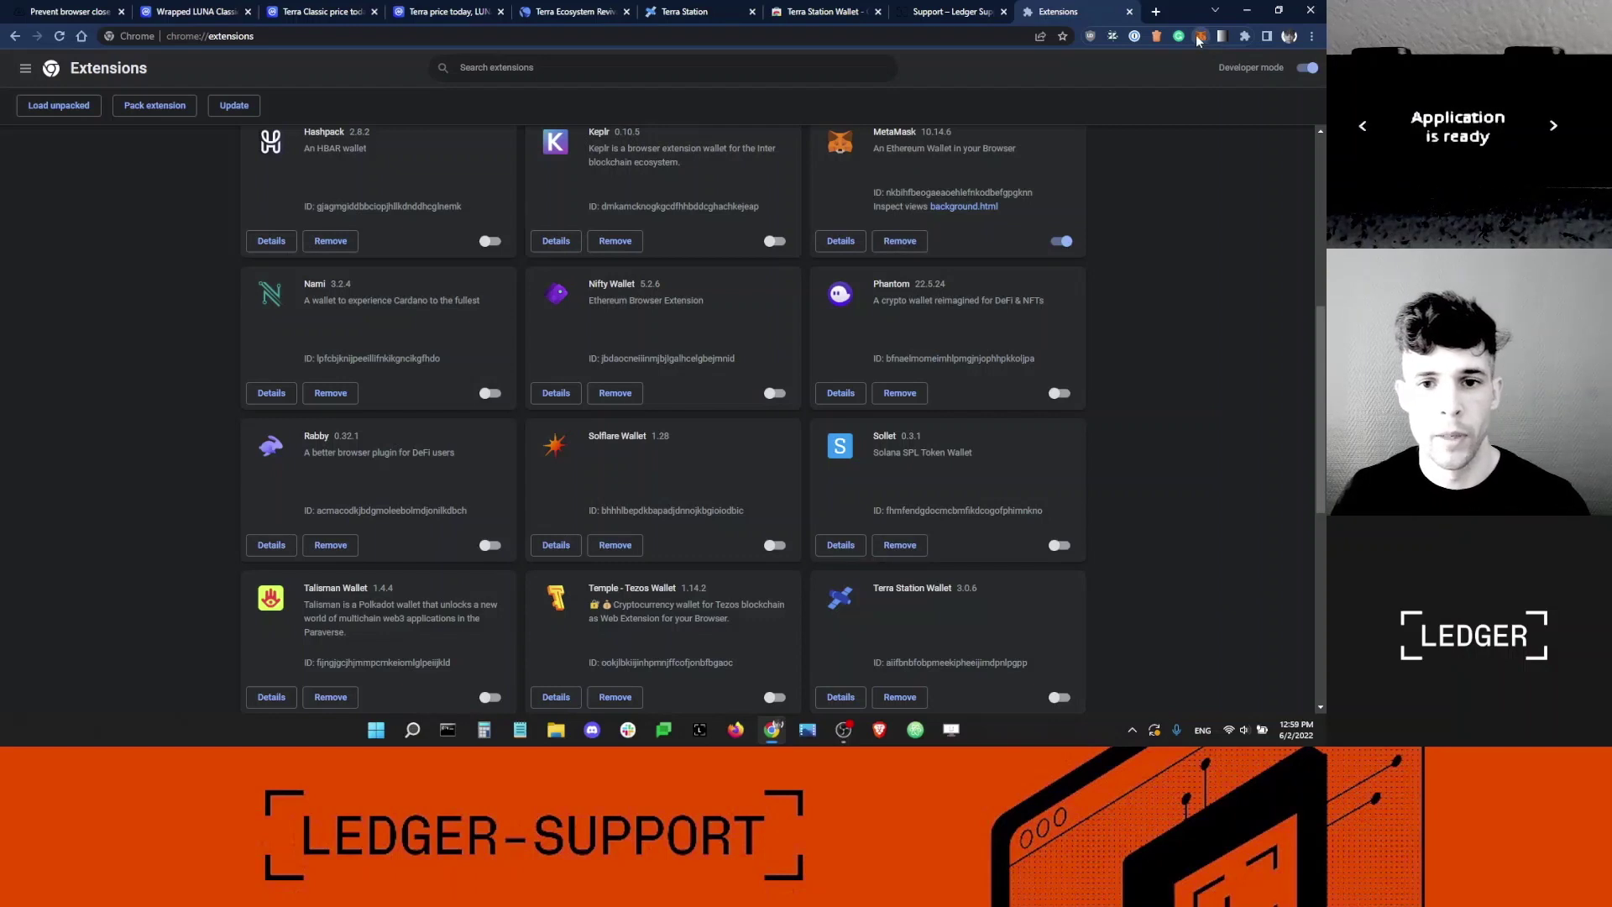
{"action": "left_click", "coordinate": [1201, 37]}
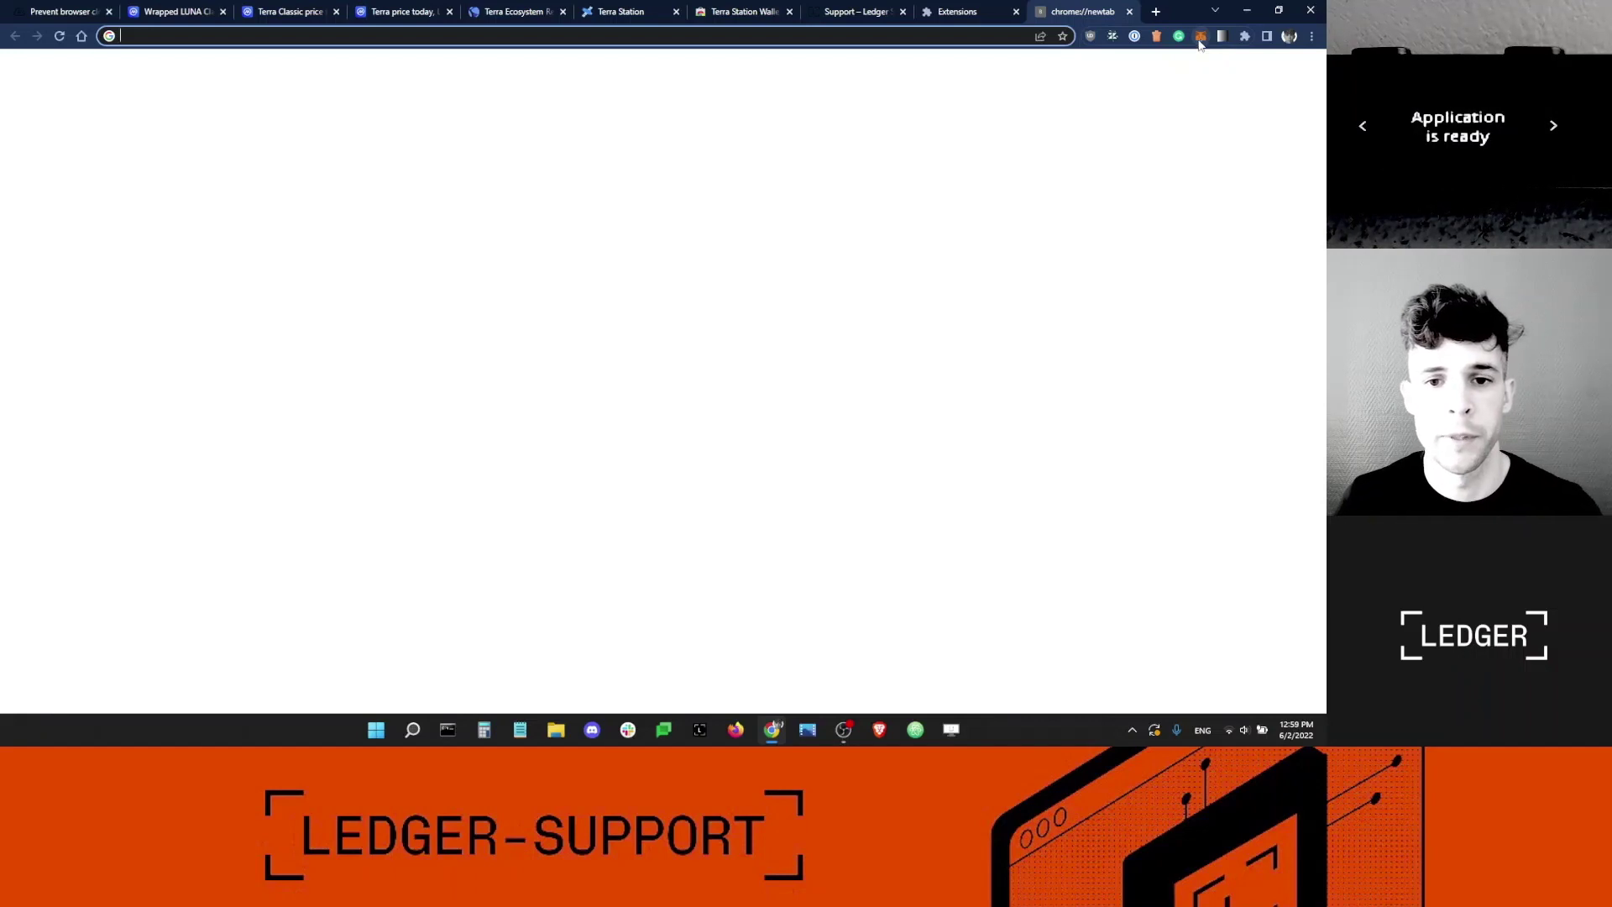
Step: Close the two Terra tabs and unlock MetaMask with the wallet password
{"action": "left_click", "coordinate": [563, 12]}
{"action": "left_click", "coordinate": [563, 12]}
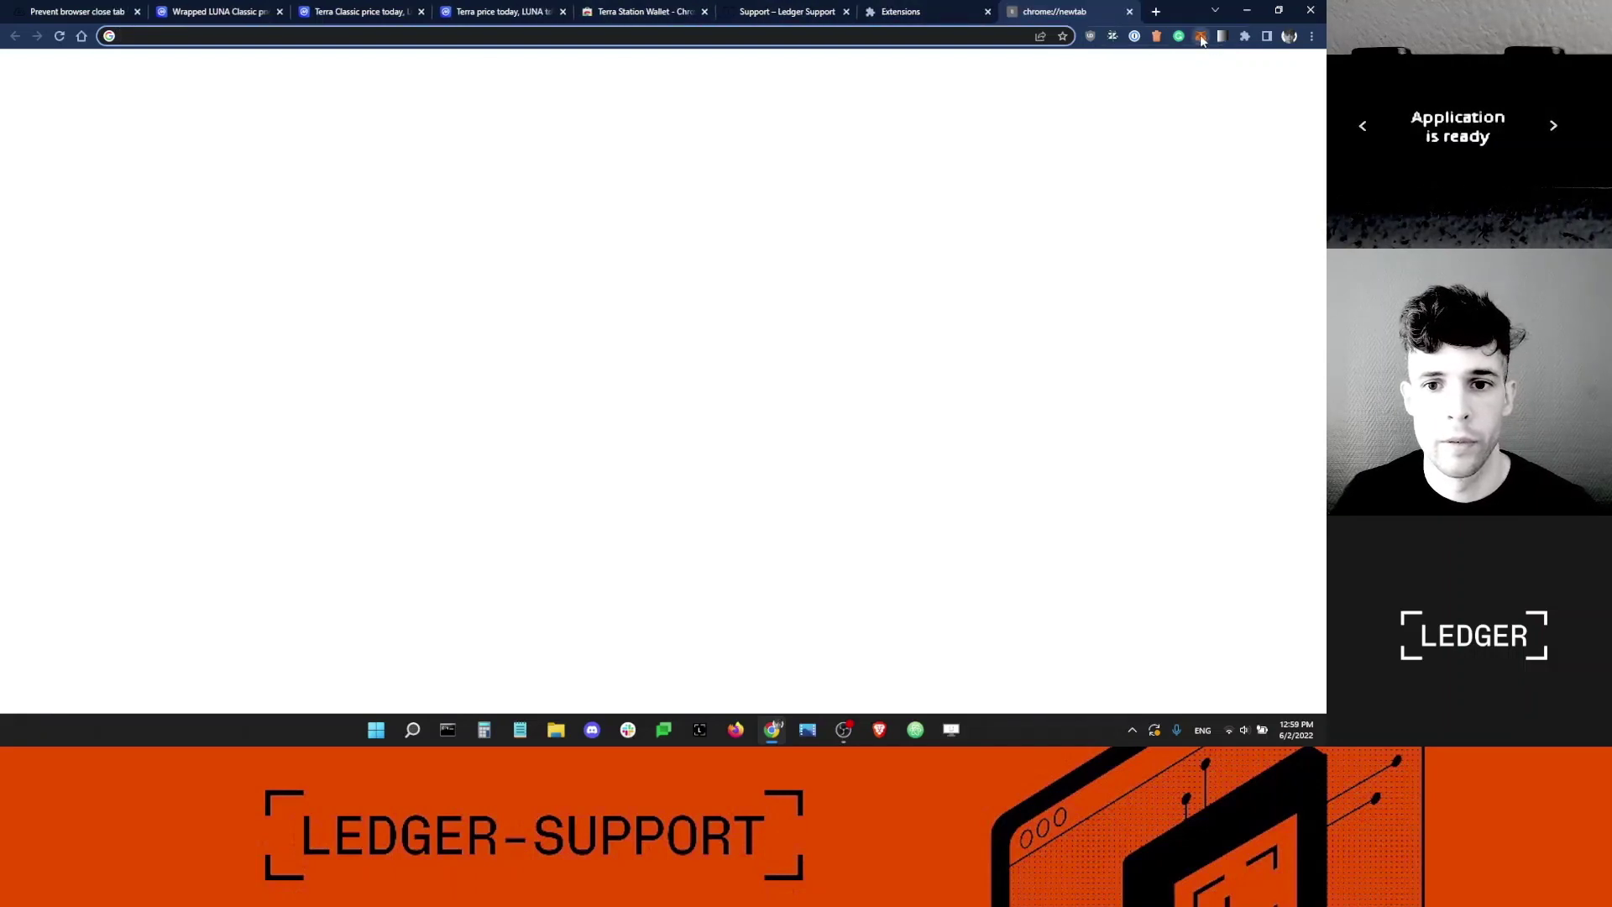
{"action": "right_click", "coordinate": [1200, 37]}
{"action": "left_click", "coordinate": [1199, 37]}
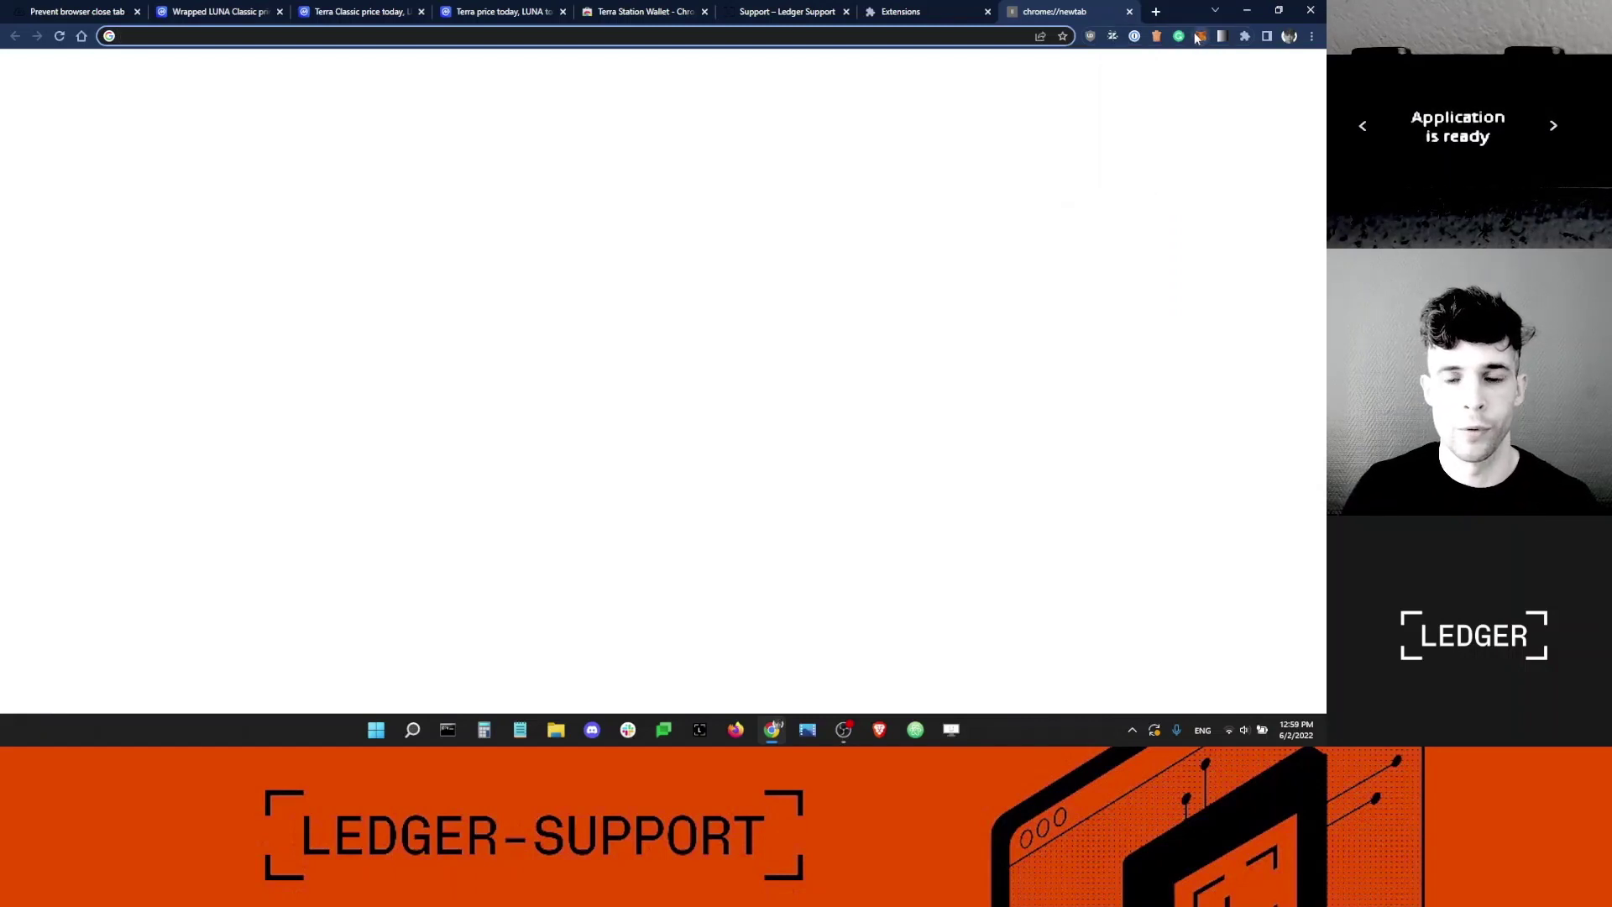
{"action": "left_click", "coordinate": [1209, 104]}
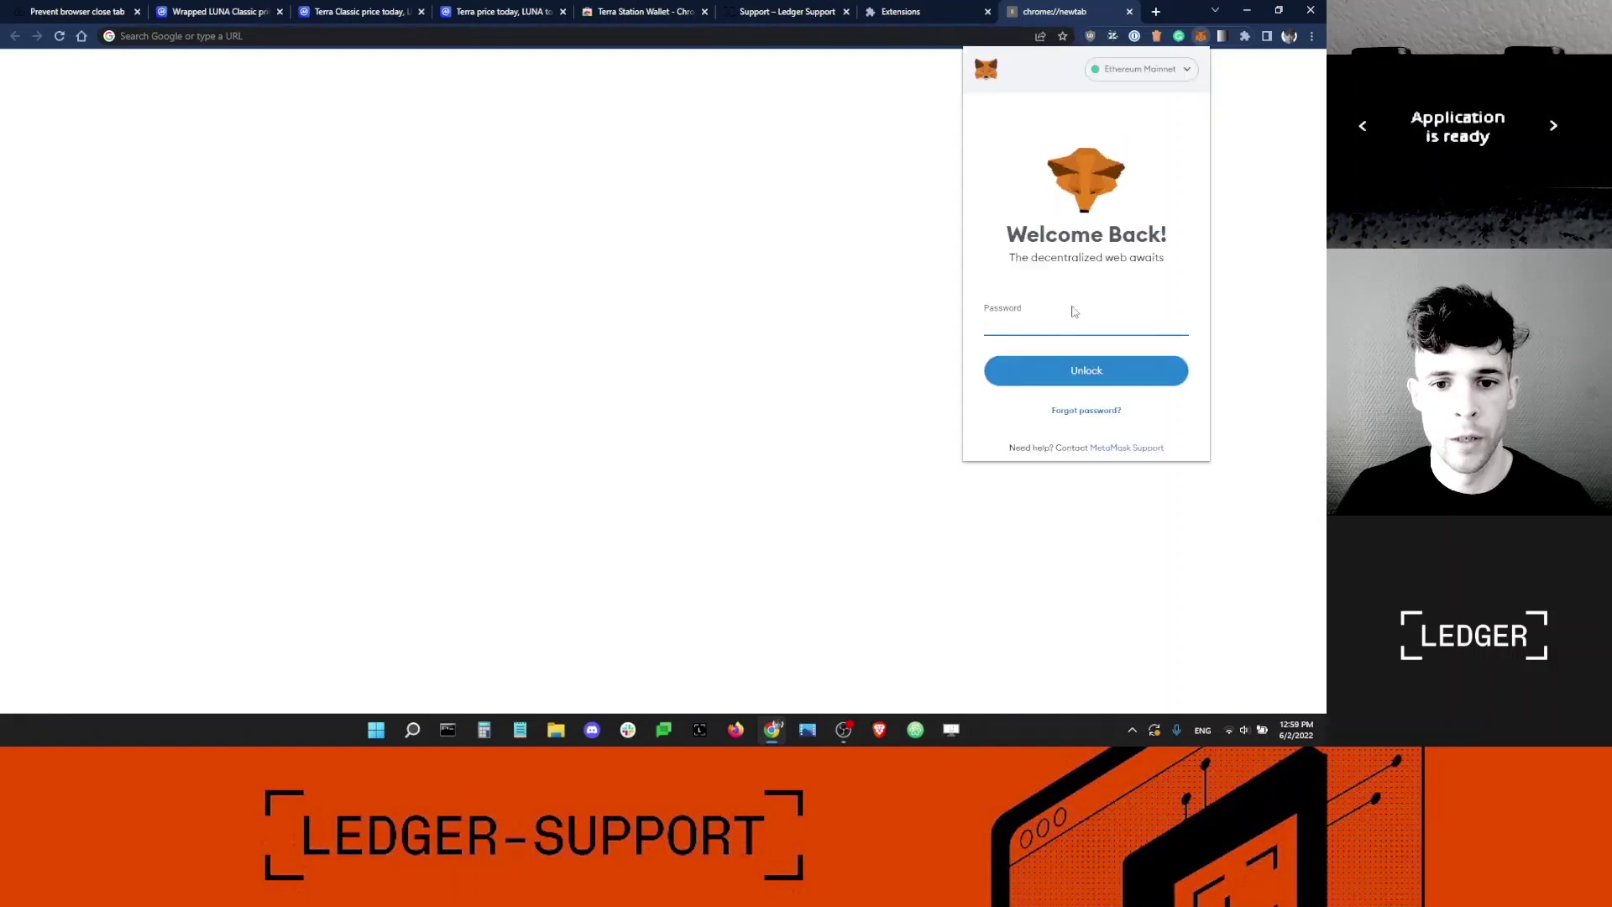
{"action": "type", "text": "*******"}
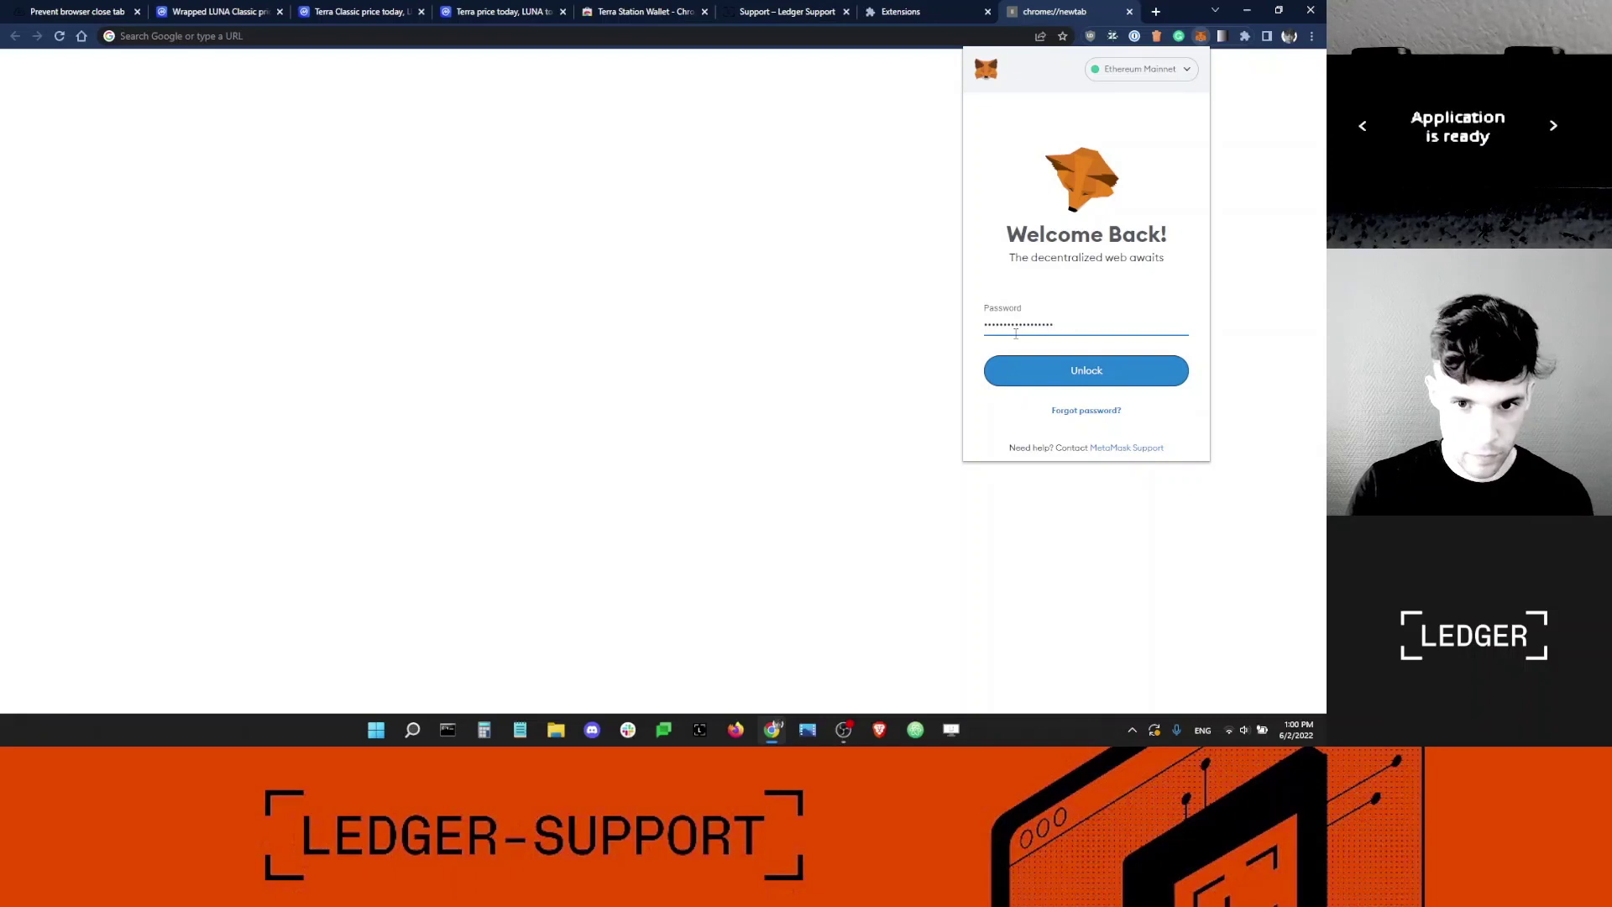
{"action": "key", "text": "ctrl+a"}
{"action": "key", "text": "BackSpace"}
{"action": "type", "text": "****"}
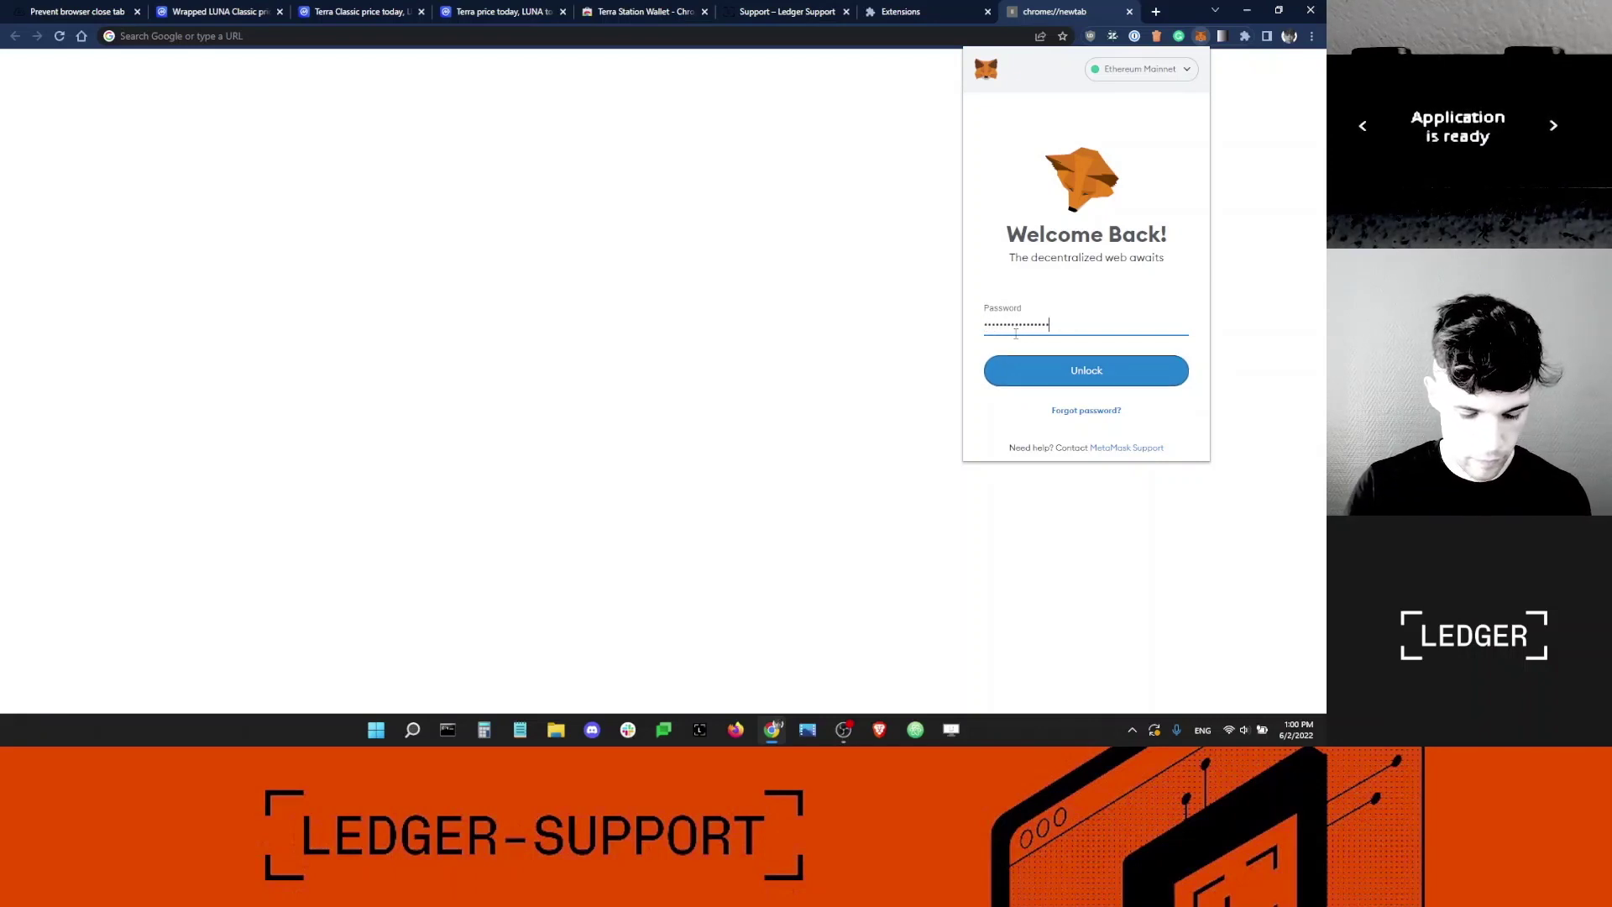
{"action": "key", "text": "Return"}
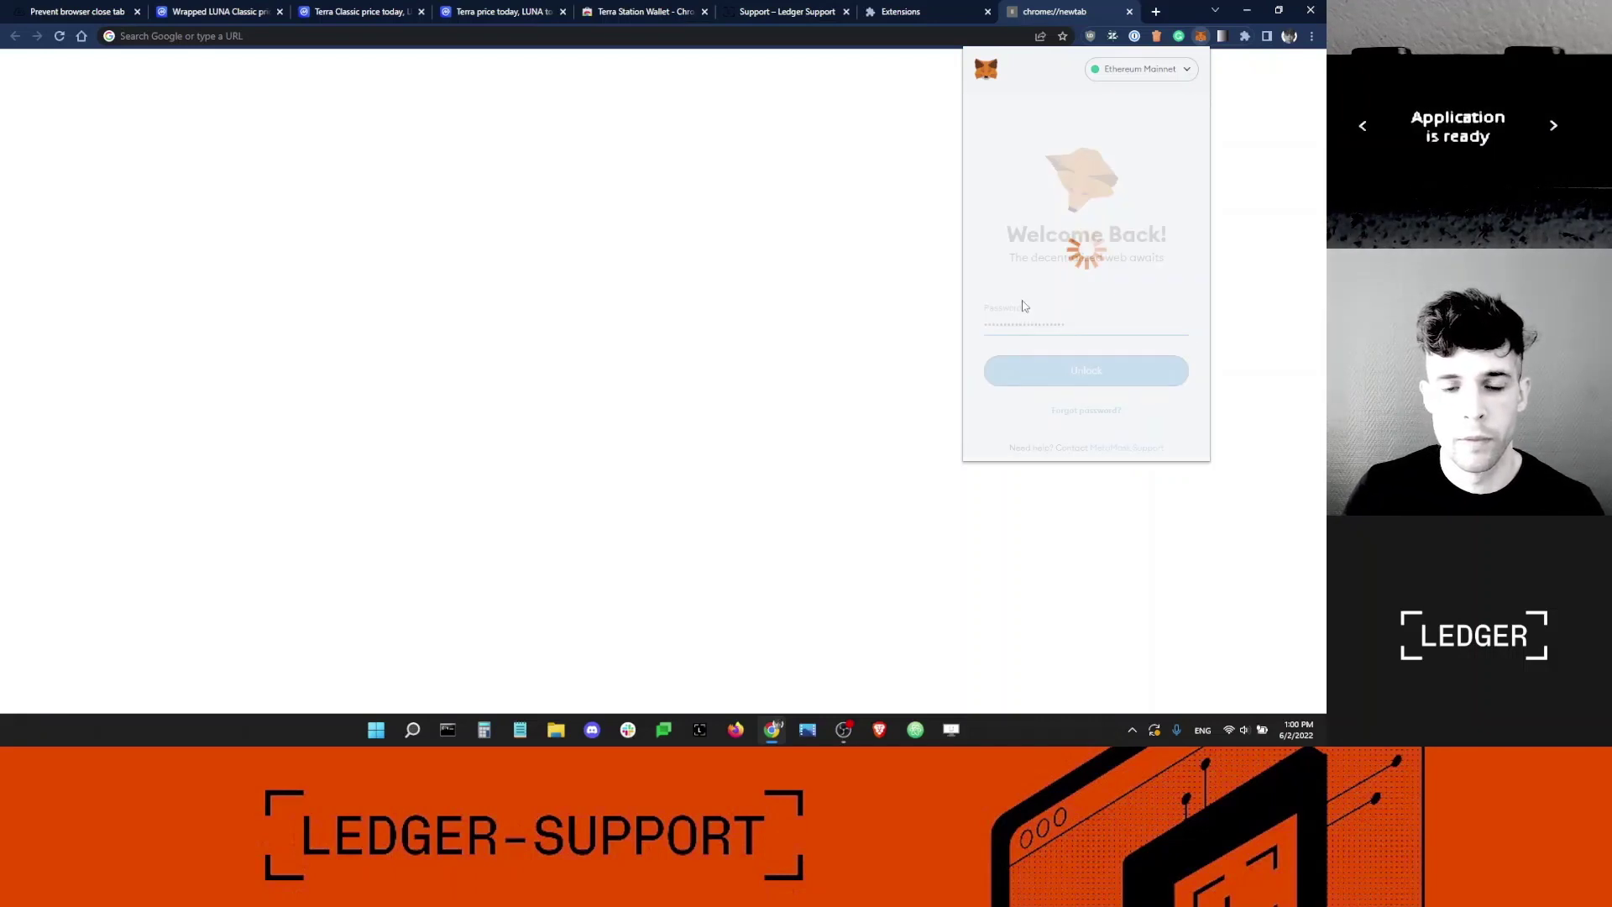
Step: Open MetaMask in an expanded tab and switch to the Ledger 1 account
{"action": "left_click", "coordinate": [1196, 118]}
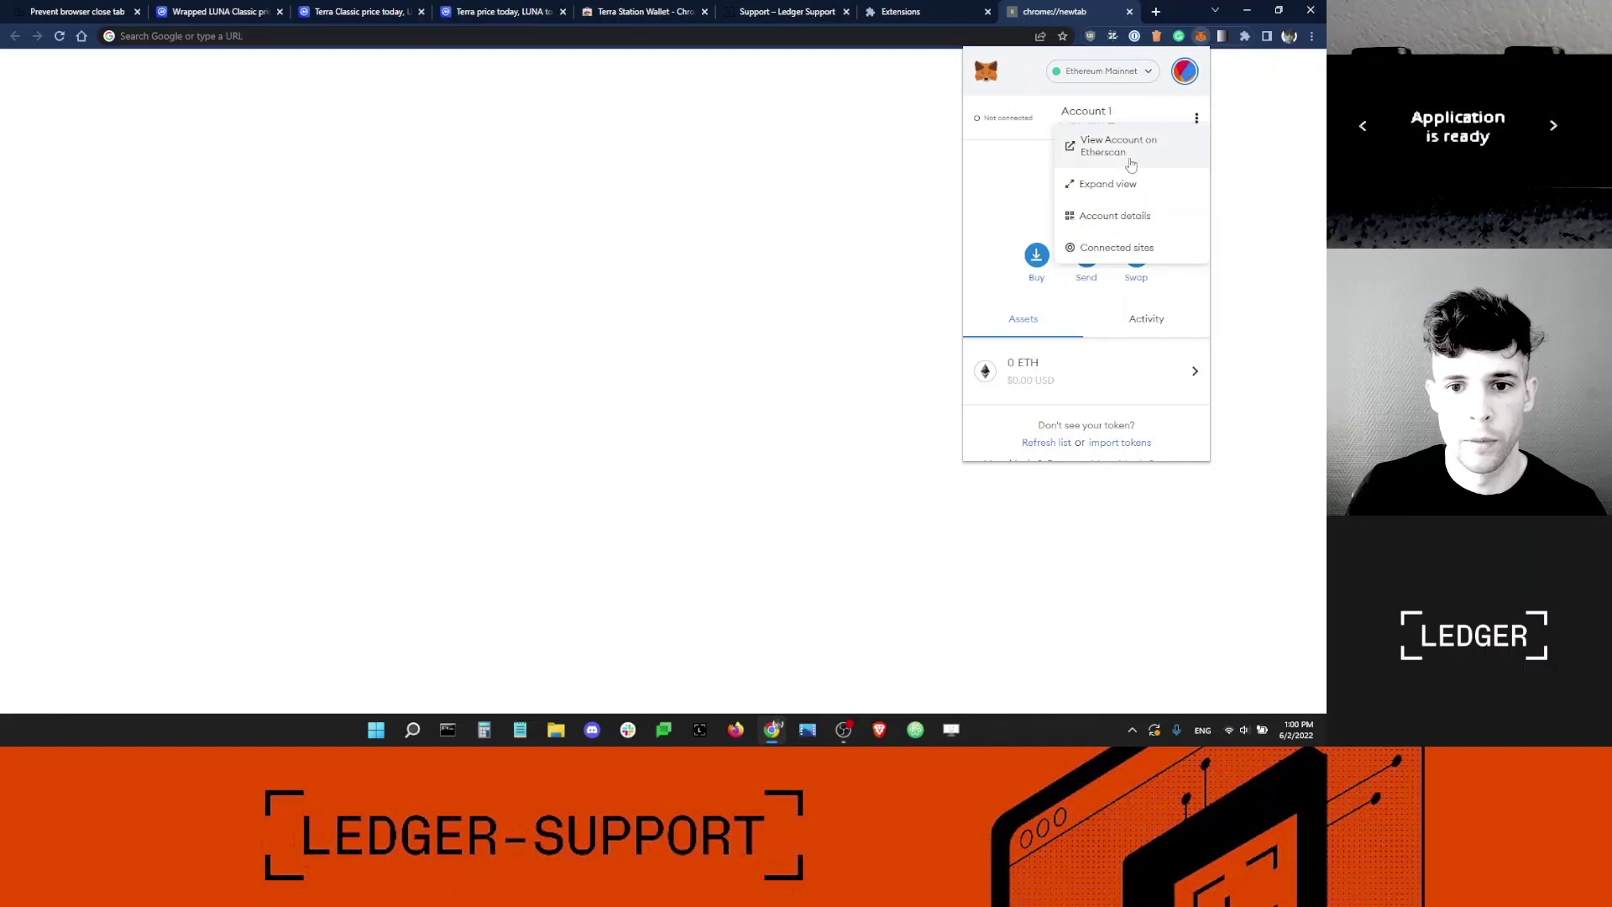
{"action": "left_click", "coordinate": [1113, 183]}
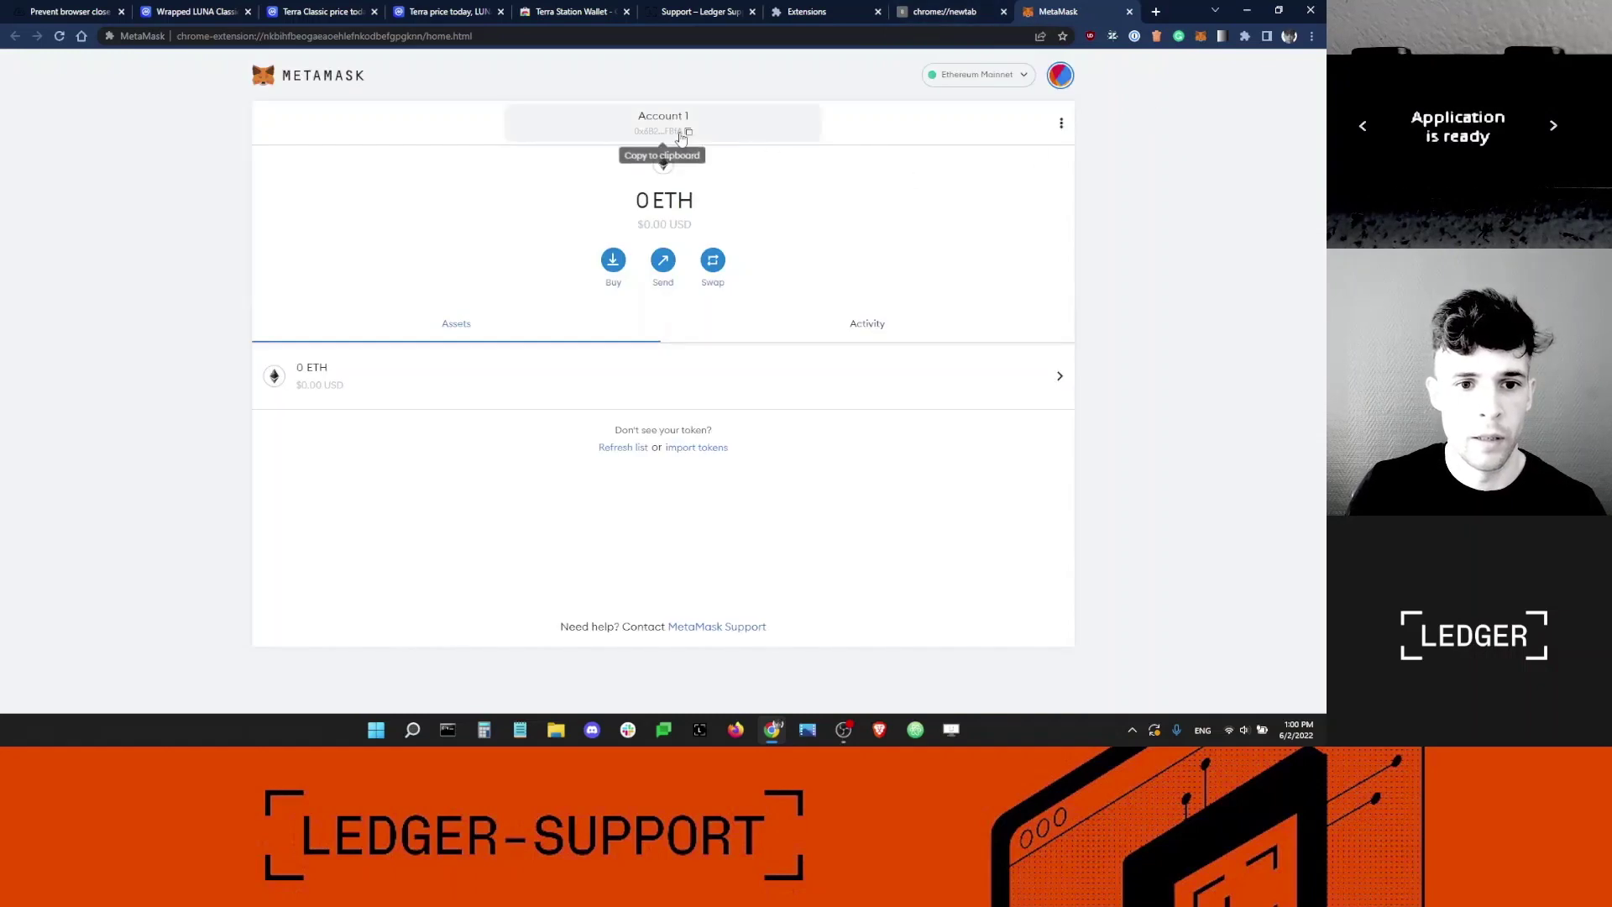
{"action": "left_click", "coordinate": [1060, 75]}
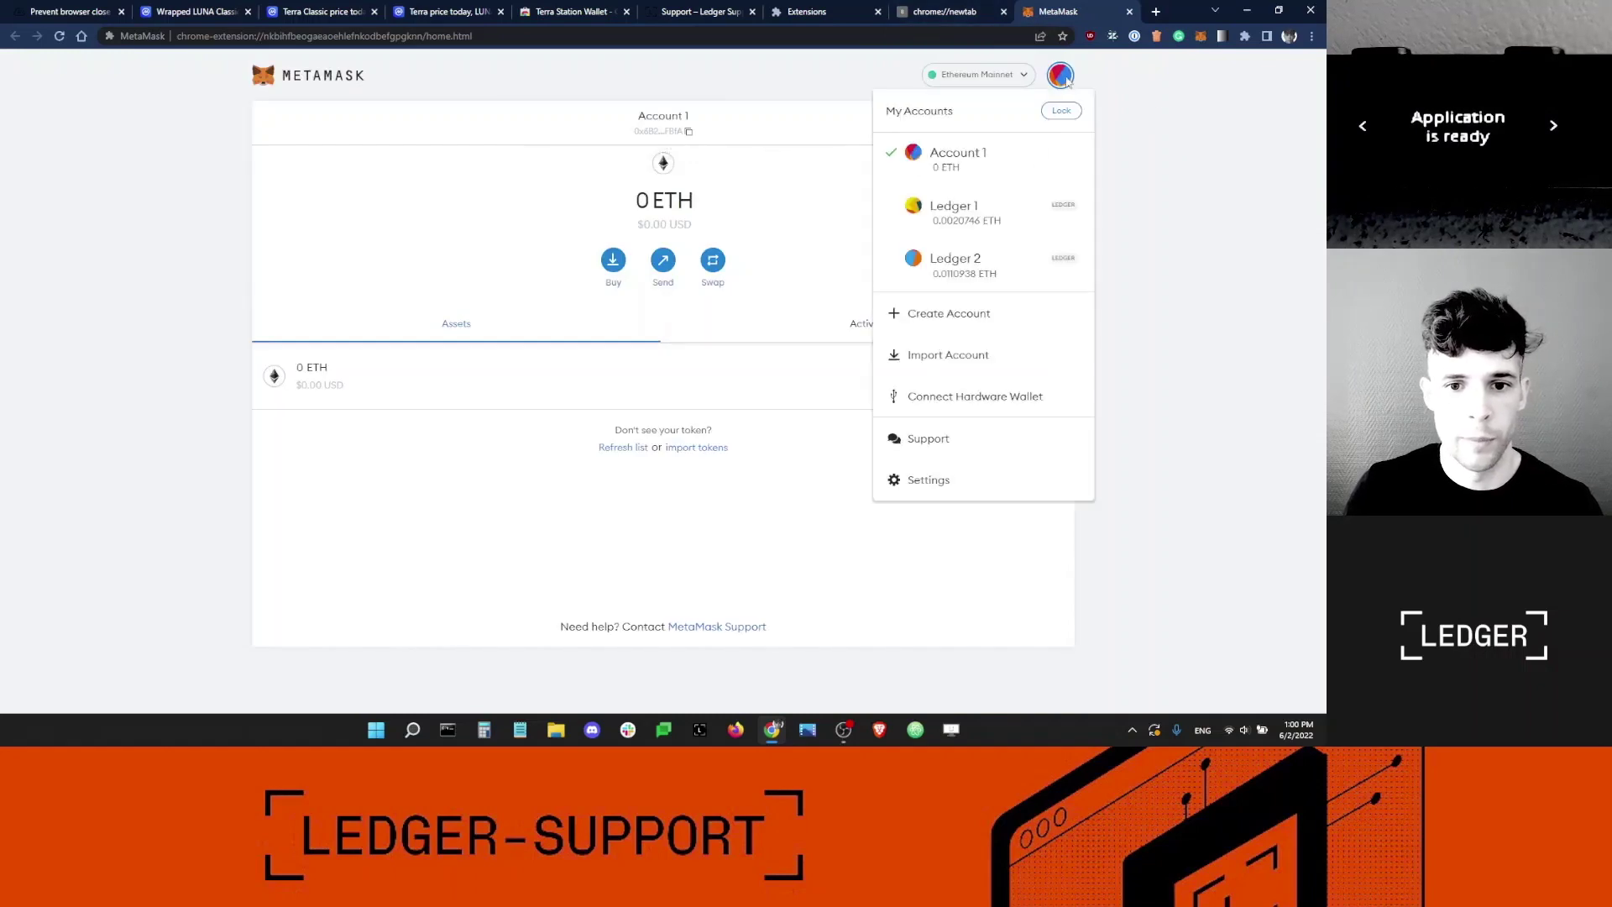
{"action": "left_click", "coordinate": [946, 220]}
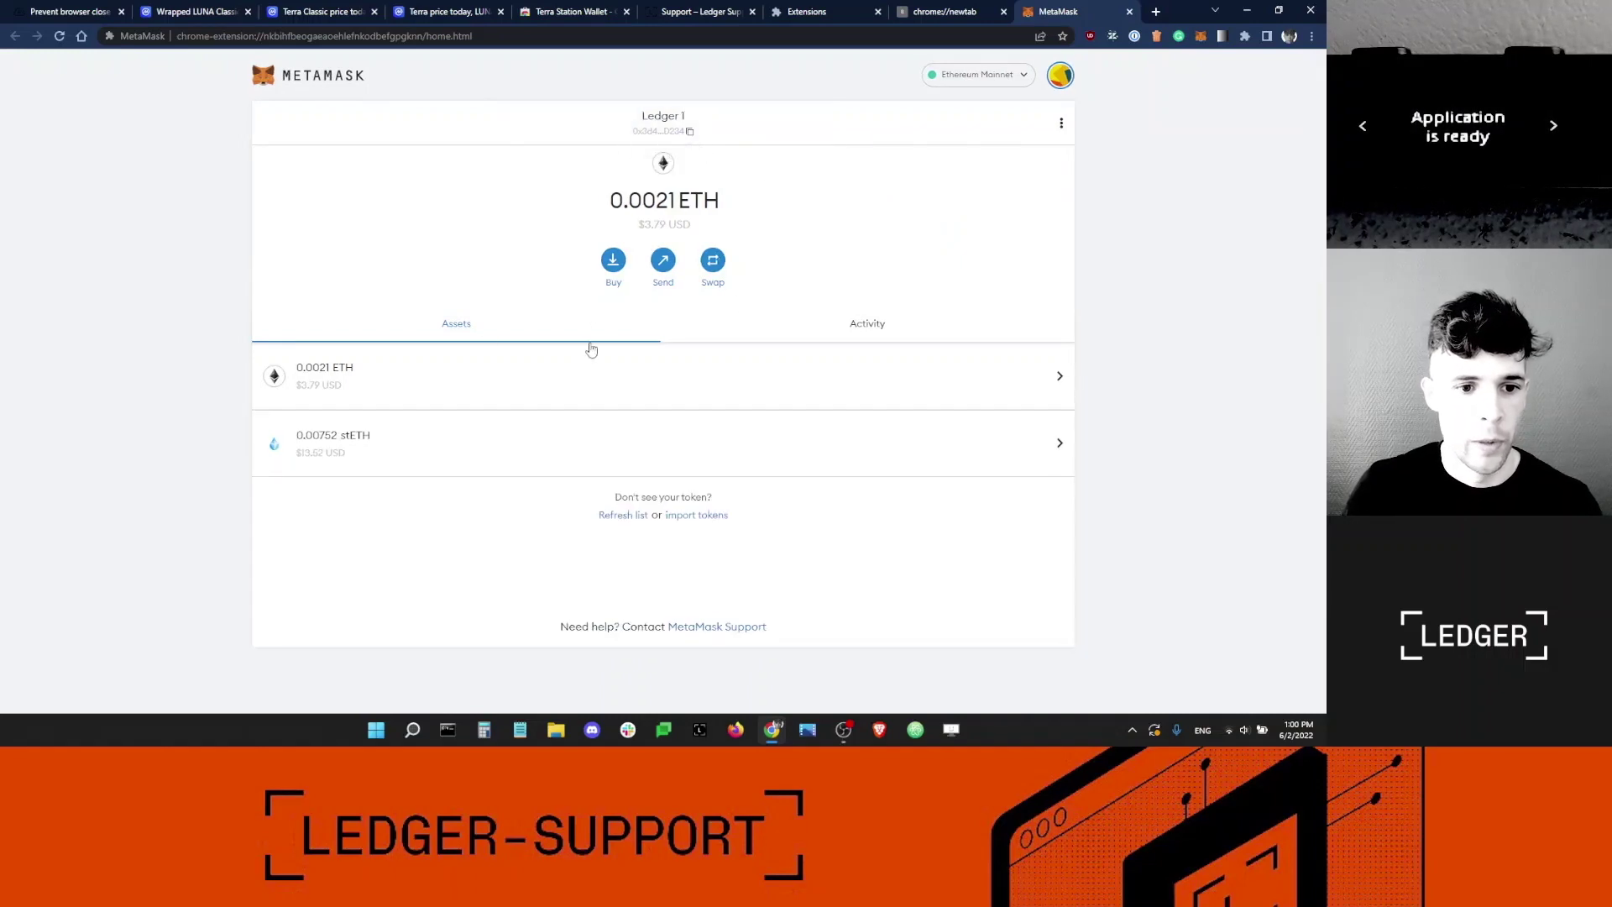
Step: Import Wrapped LUNA Token by pasting its Ethereum contract address copied from CoinMarketCap
{"action": "left_click", "coordinate": [699, 518]}
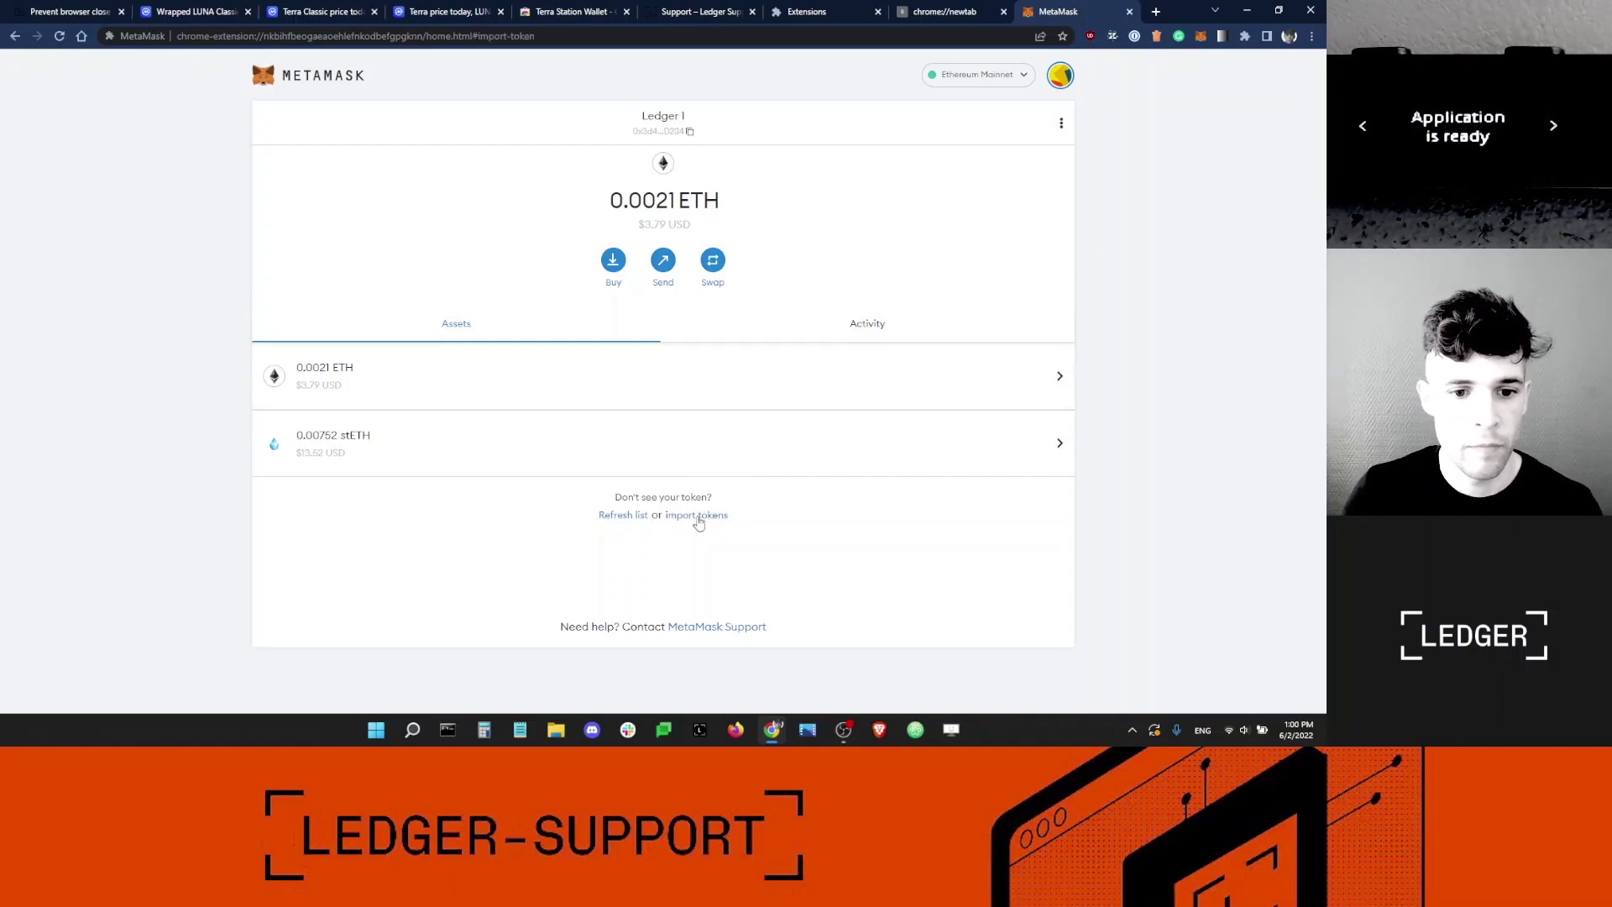
{"action": "left_click", "coordinate": [185, 14]}
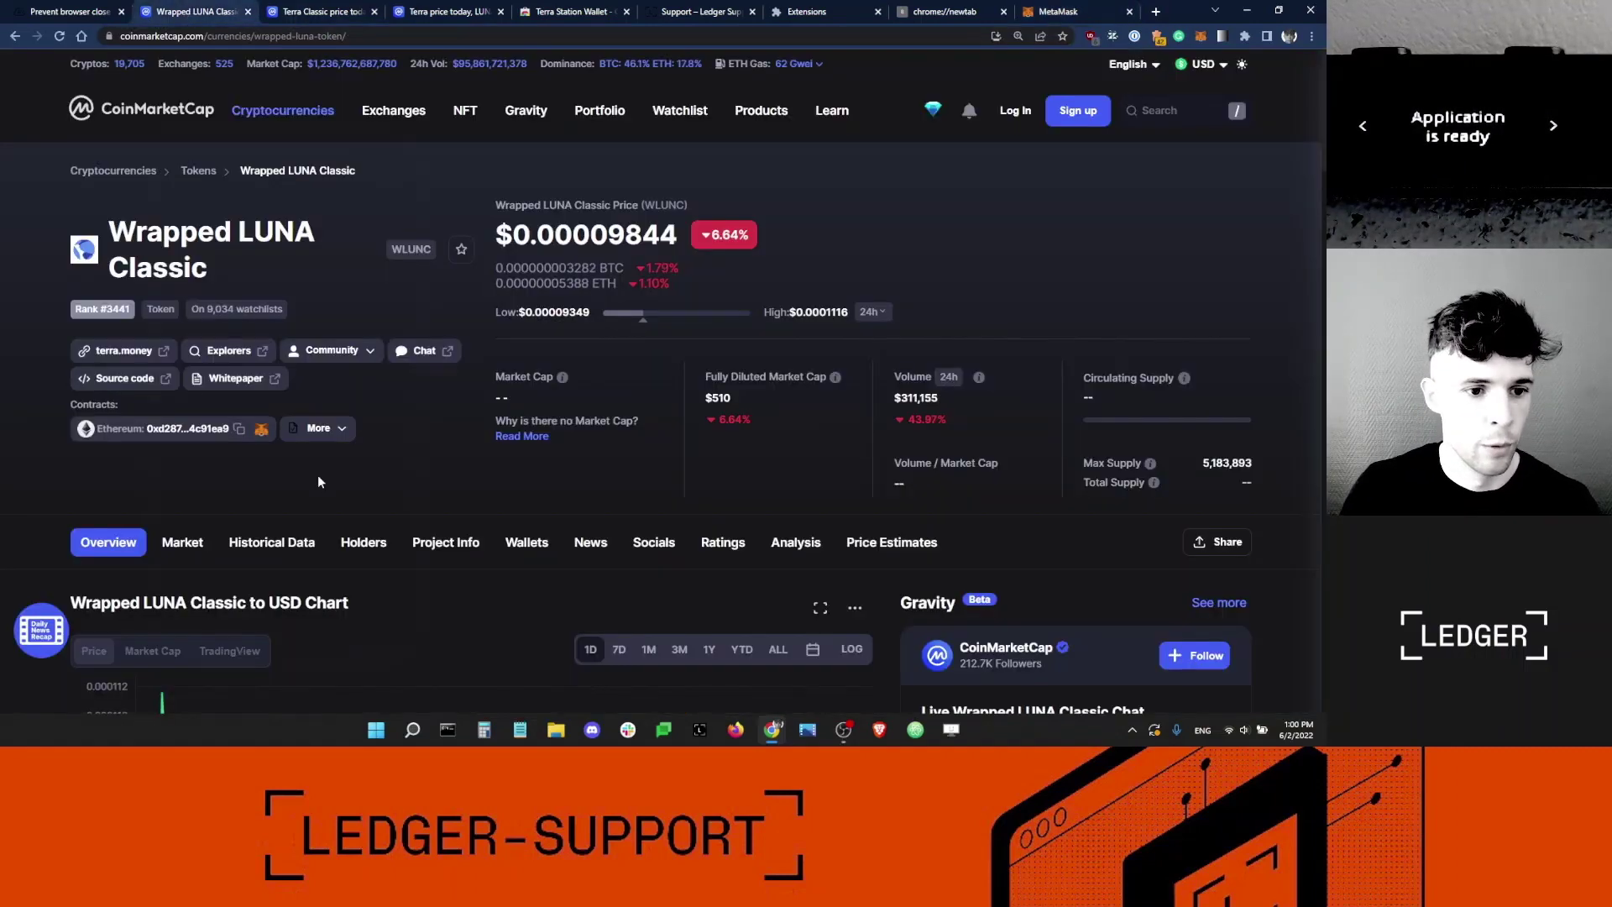
{"action": "left_click", "coordinate": [374, 432]}
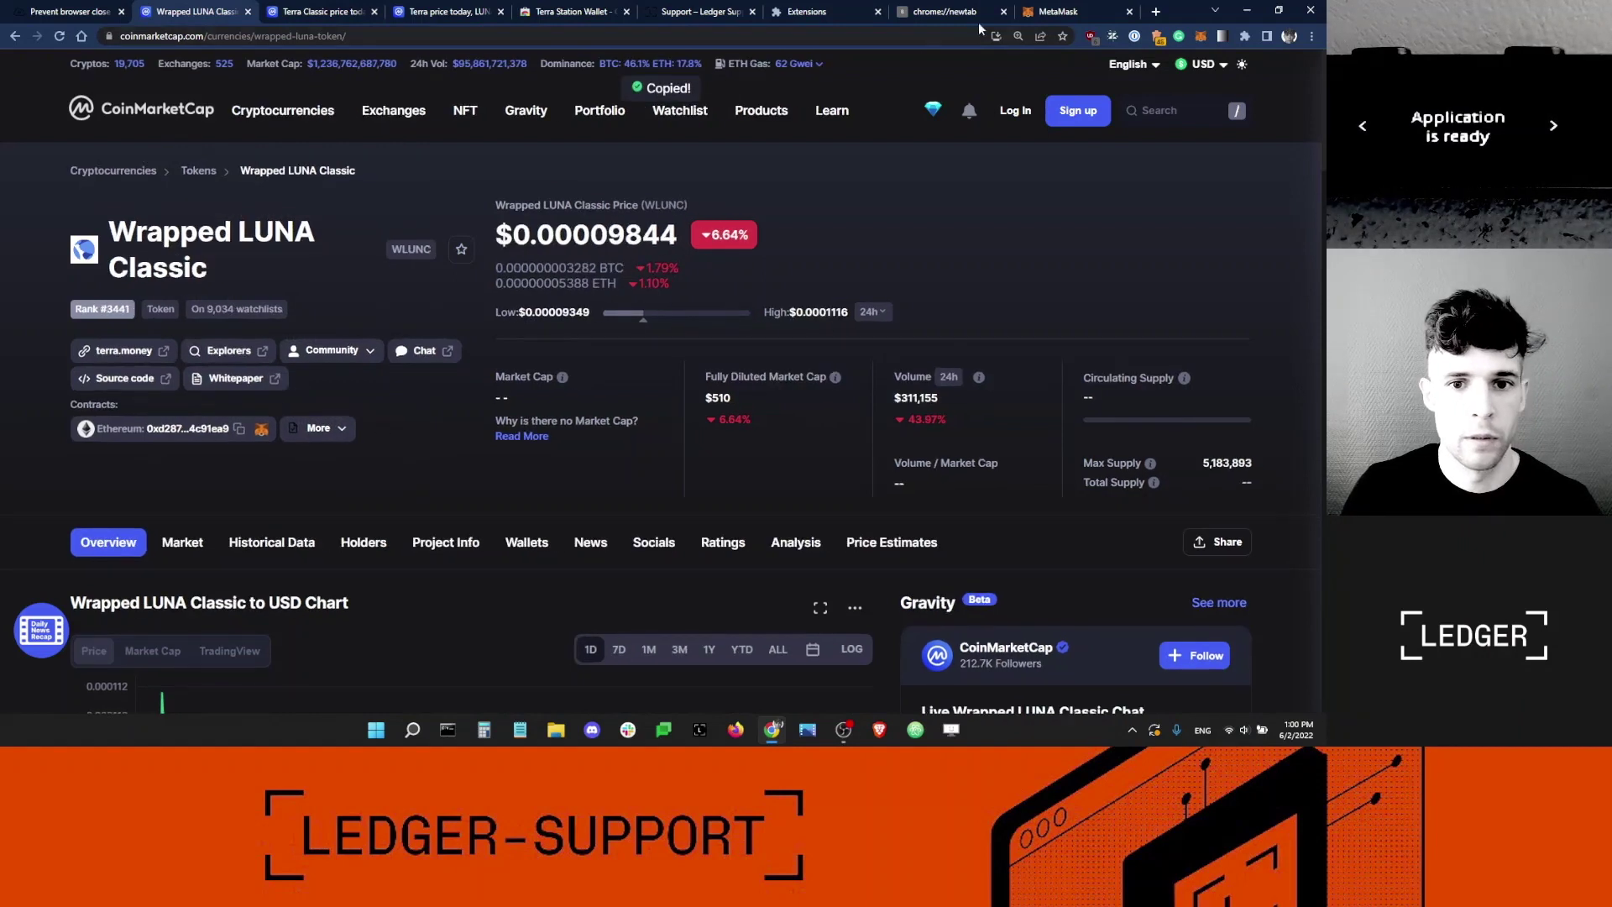
{"action": "left_click", "coordinate": [1020, 12]}
{"action": "key", "text": "ctrl+v"}
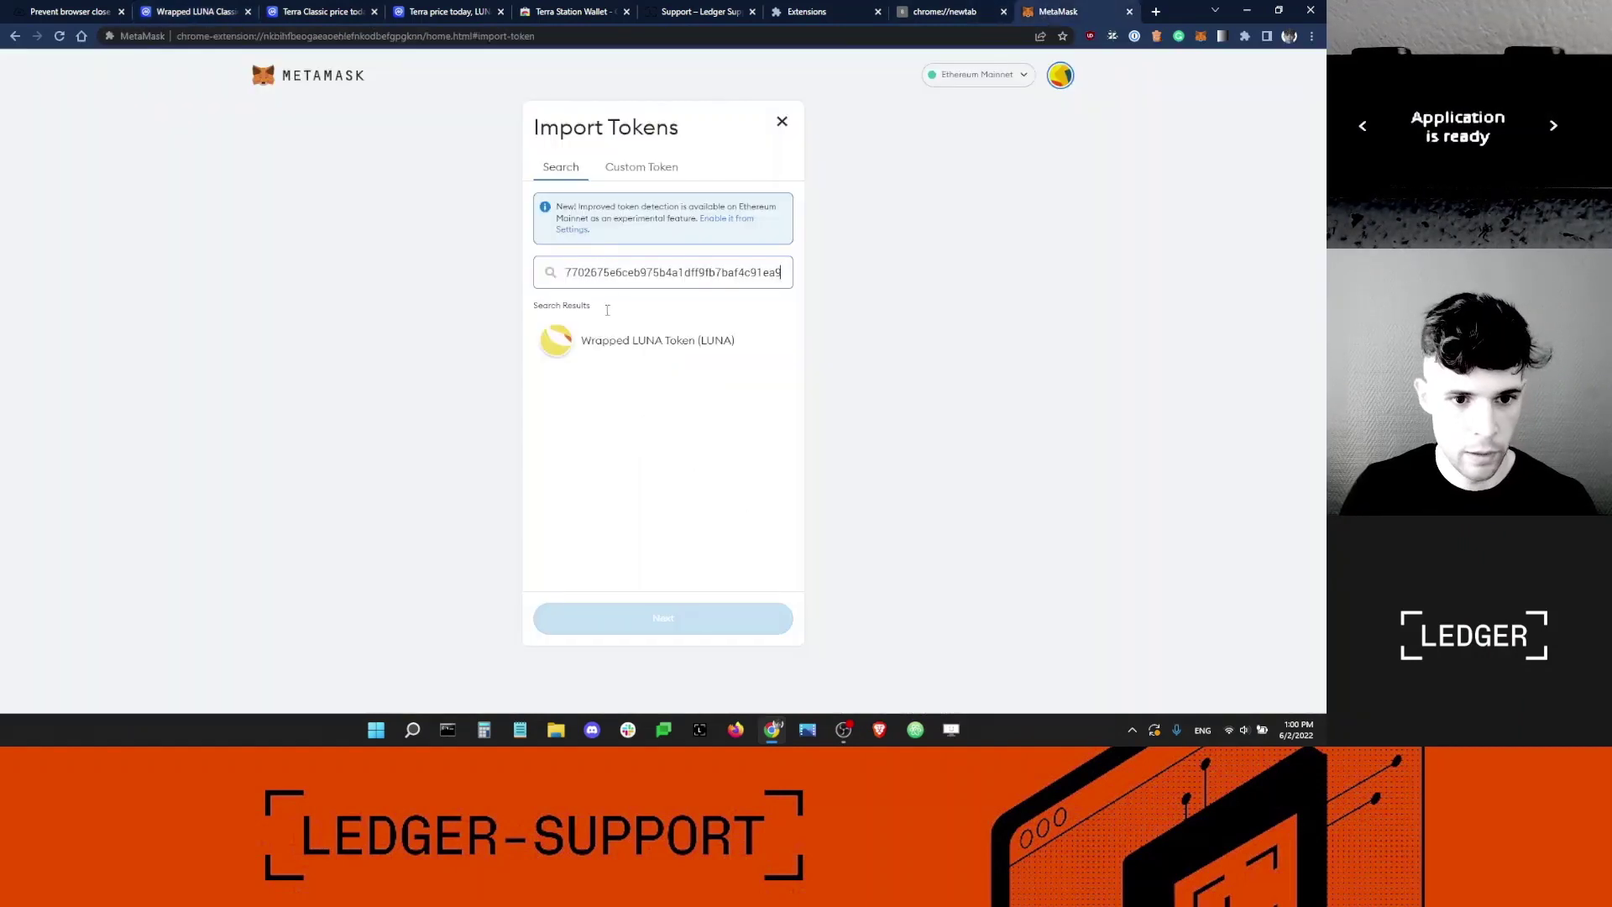
{"action": "left_click", "coordinate": [660, 343]}
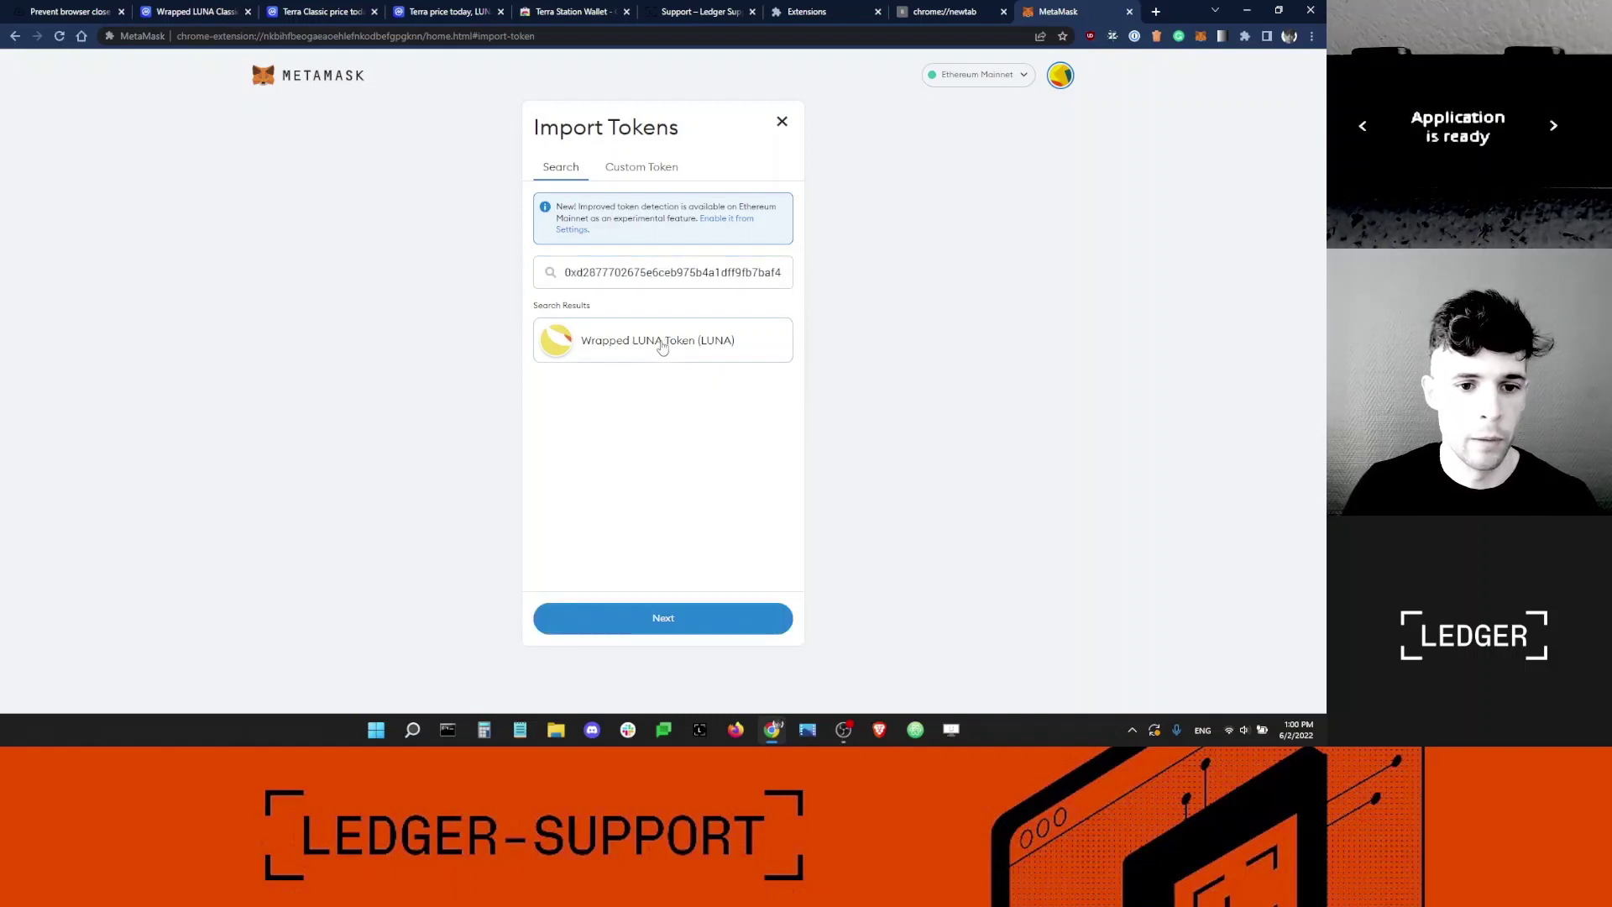
{"action": "left_click", "coordinate": [678, 630]}
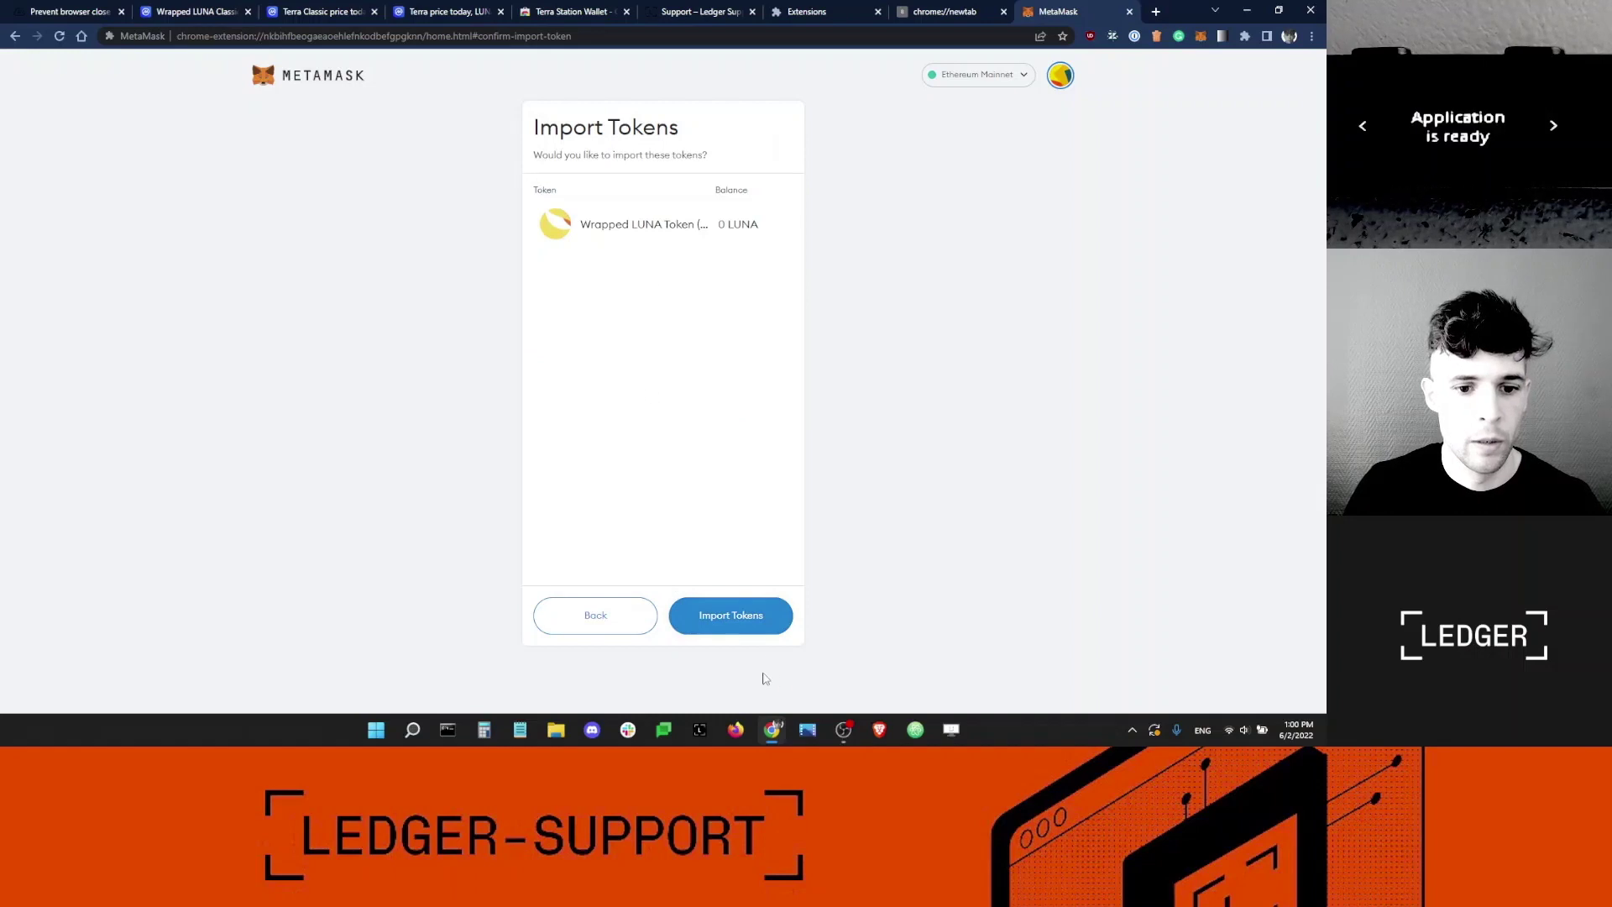
{"action": "left_click", "coordinate": [747, 628]}
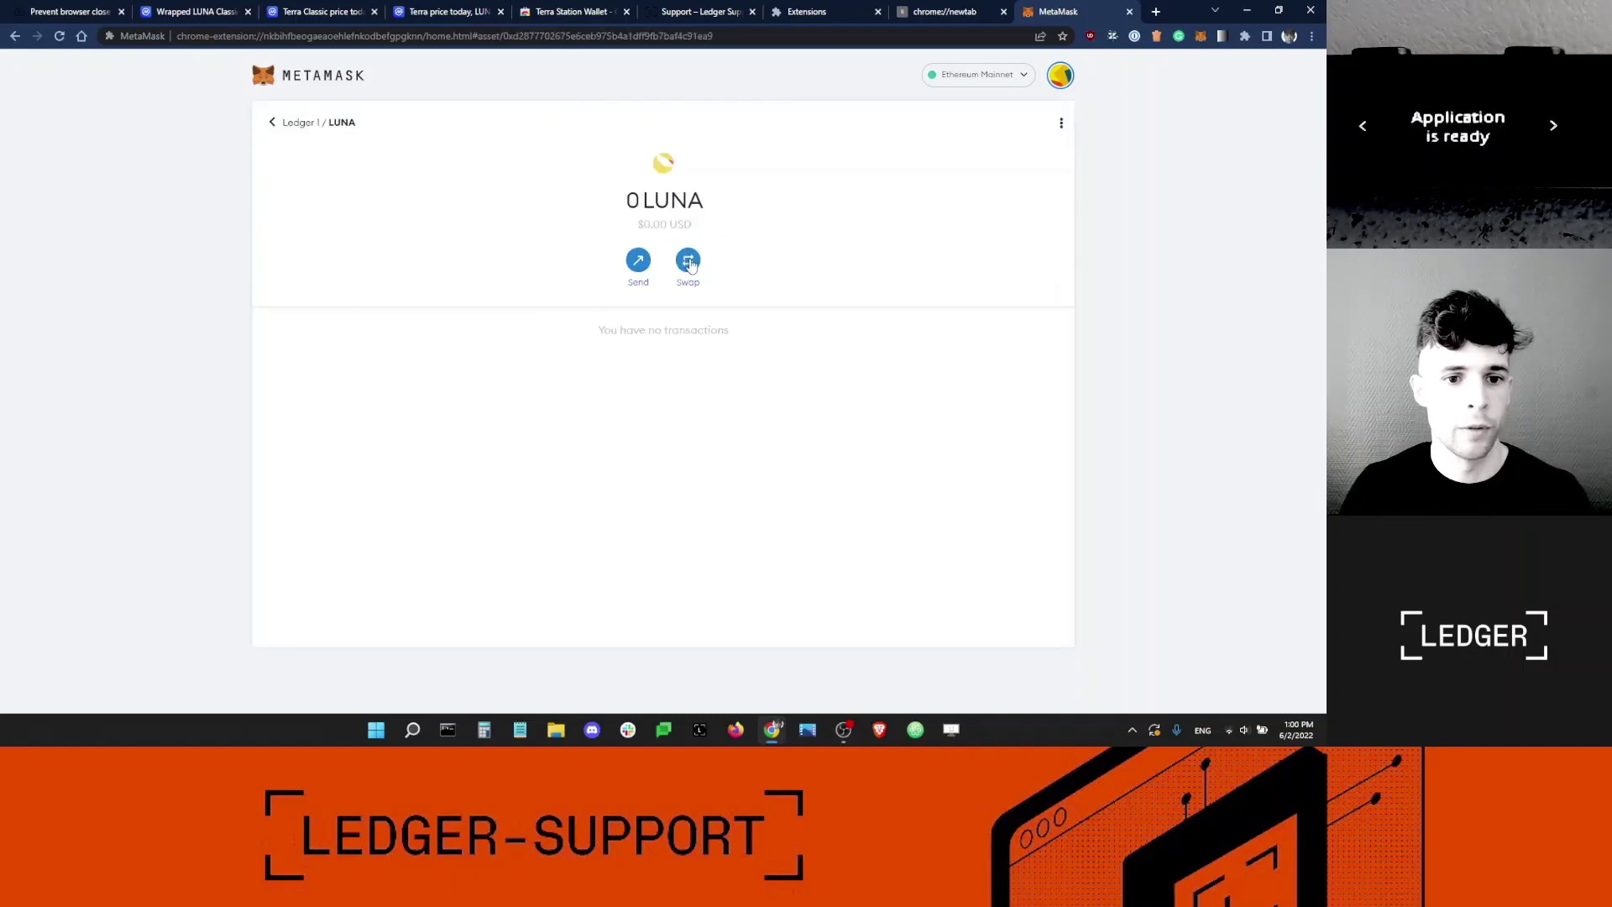
Step: Check the 0 LUNA balance, then reopen the LUNA asset details from the Ledger 1 overview
{"action": "left_click_drag", "start_coordinate": [630, 202], "coordinate": [710, 215]}
{"action": "left_click", "coordinate": [632, 202]}
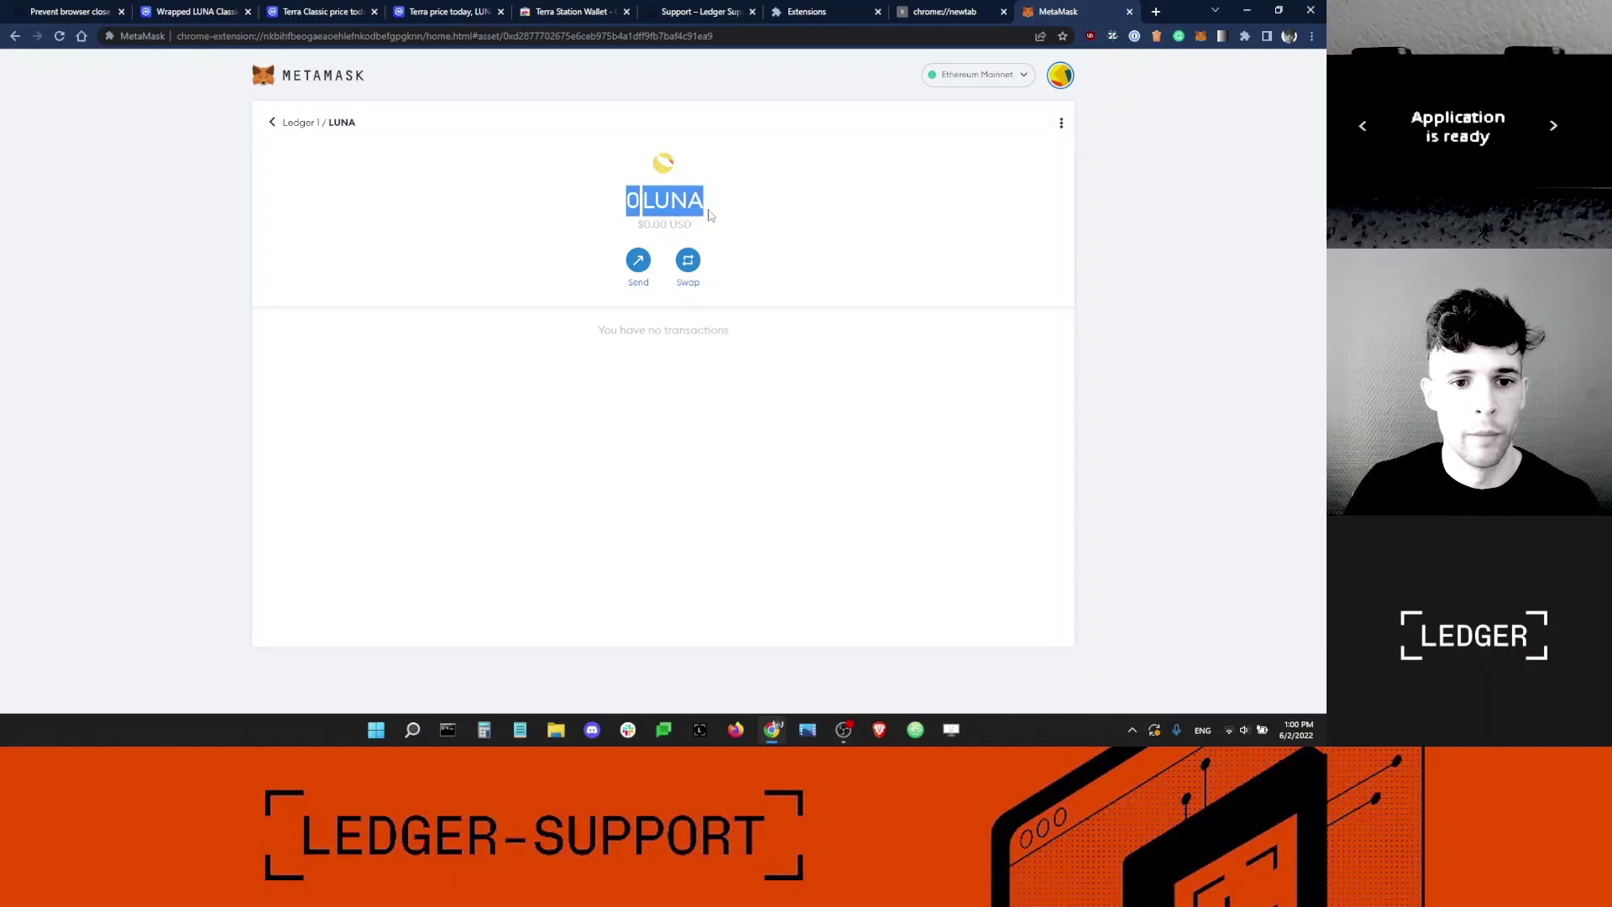
{"action": "left_click", "coordinate": [292, 127]}
{"action": "left_click", "coordinate": [404, 513]}
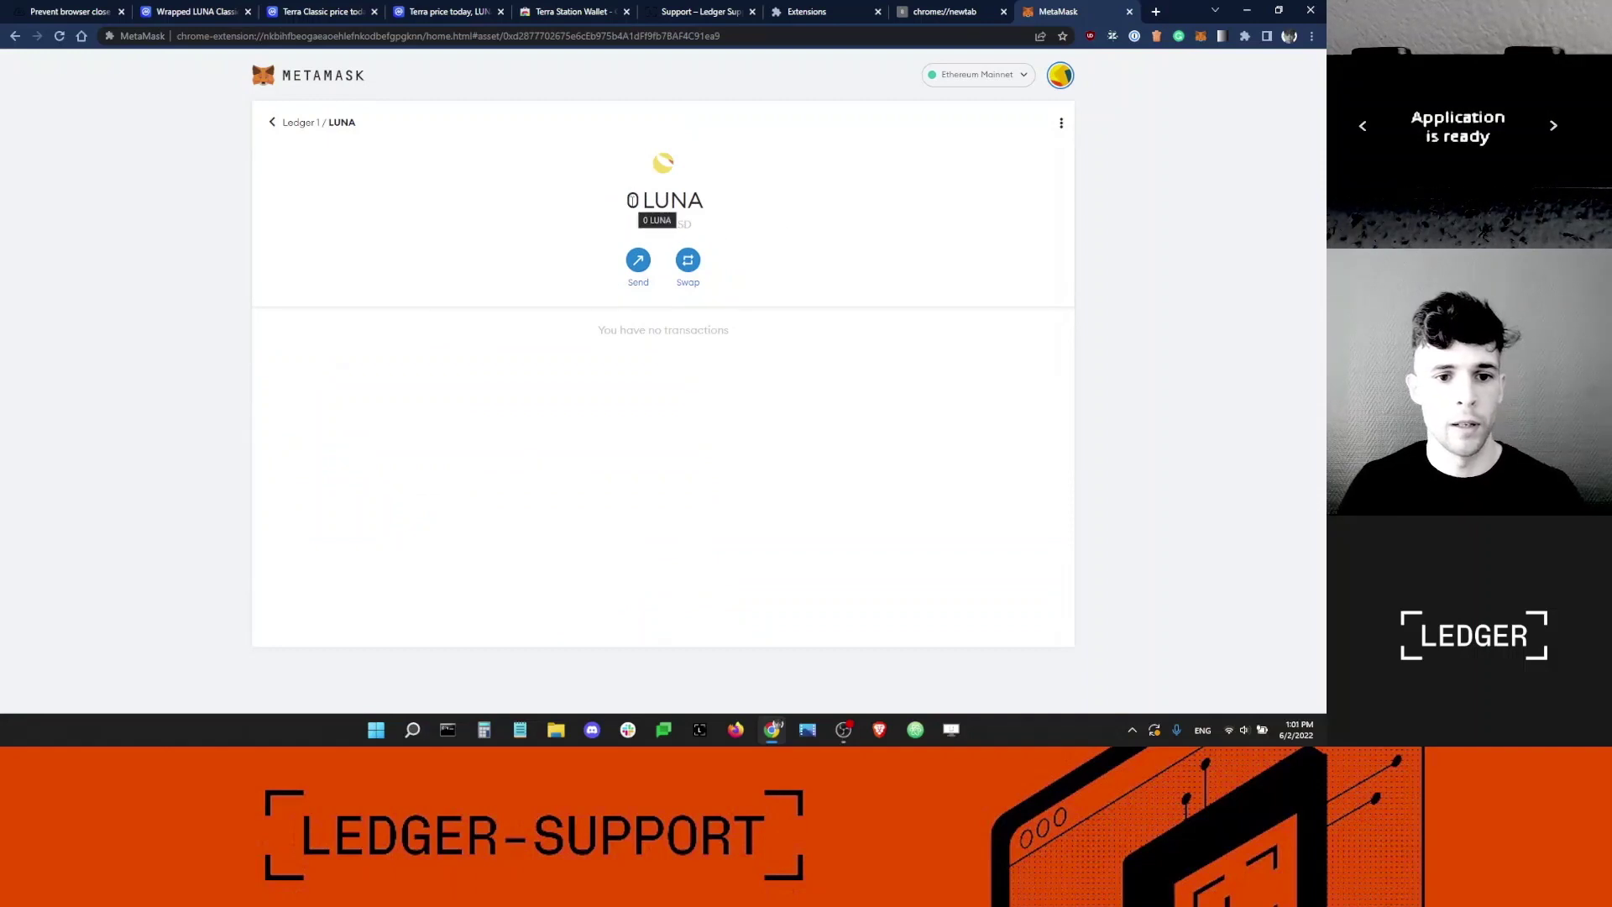
Step: Review the Terra Classic and Wrapped LUNA Classic pages on CoinMarketCap, then return to Ledger 1's overview
{"action": "left_click", "coordinate": [319, 11]}
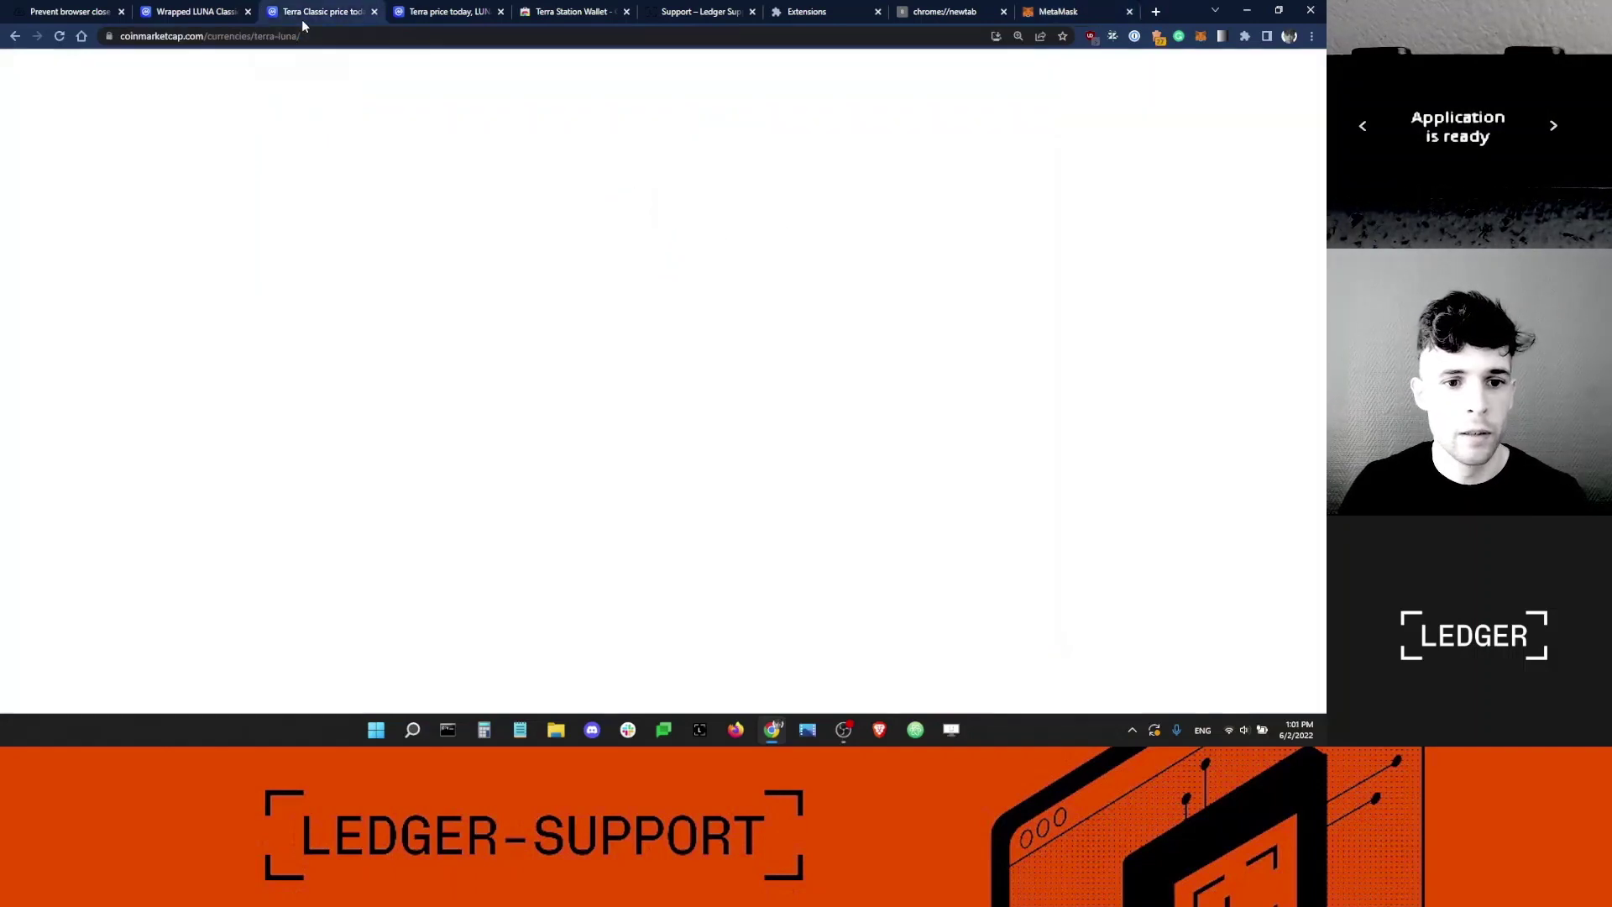
{"action": "left_click_drag", "start_coordinate": [124, 380], "coordinate": [302, 379]}
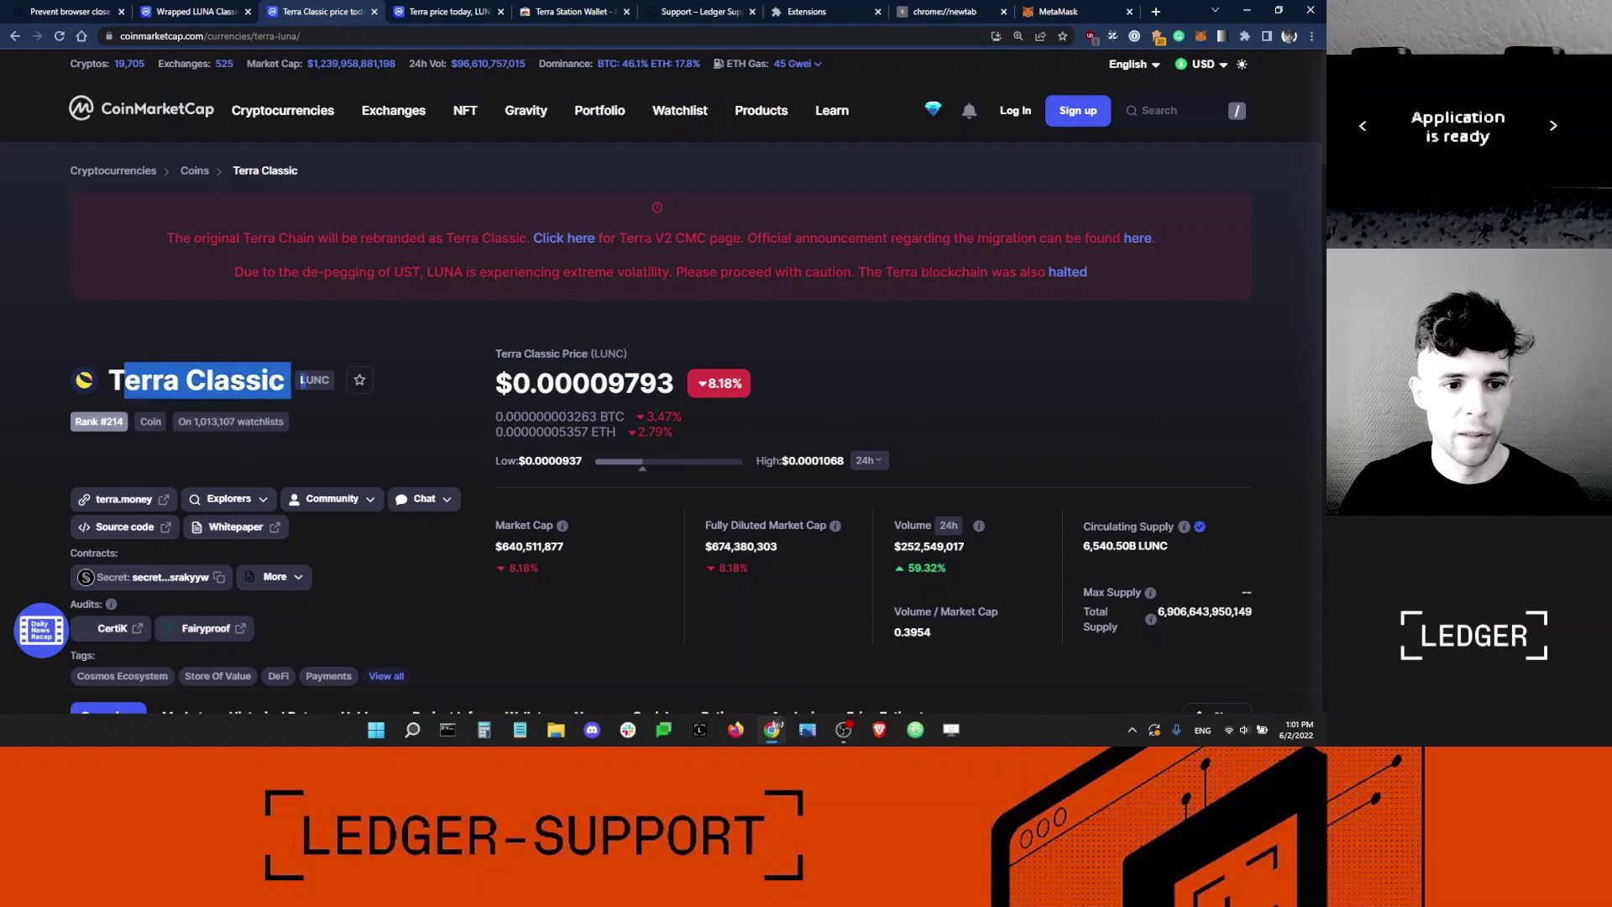
{"action": "left_click", "coordinate": [195, 12]}
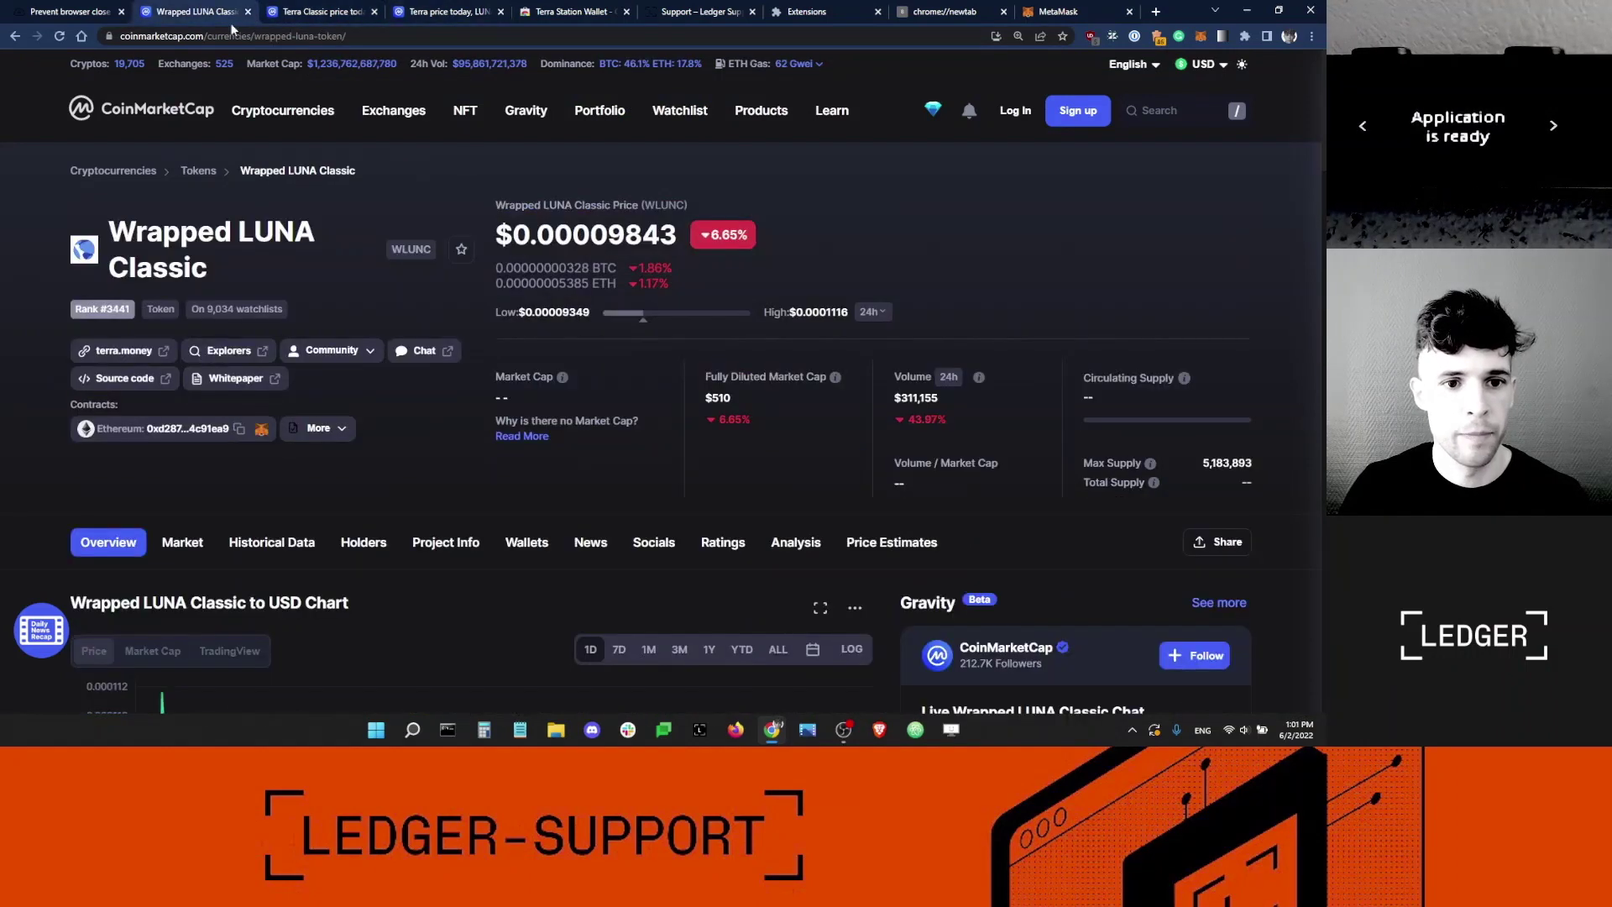
{"action": "left_click", "coordinate": [1054, 12]}
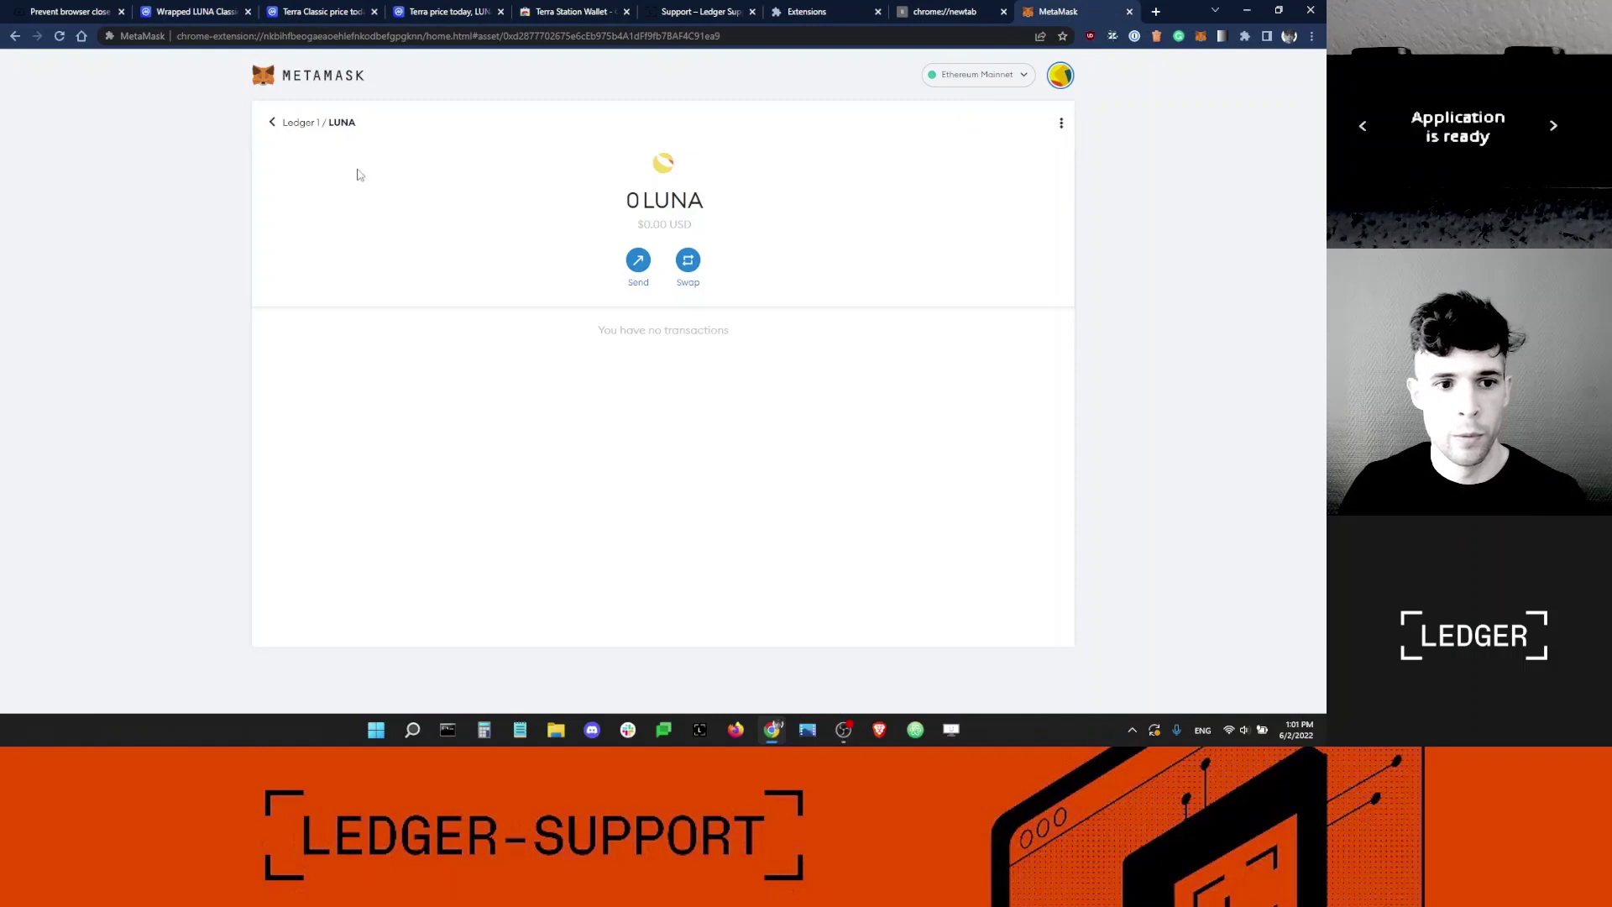
{"action": "left_click", "coordinate": [293, 129]}
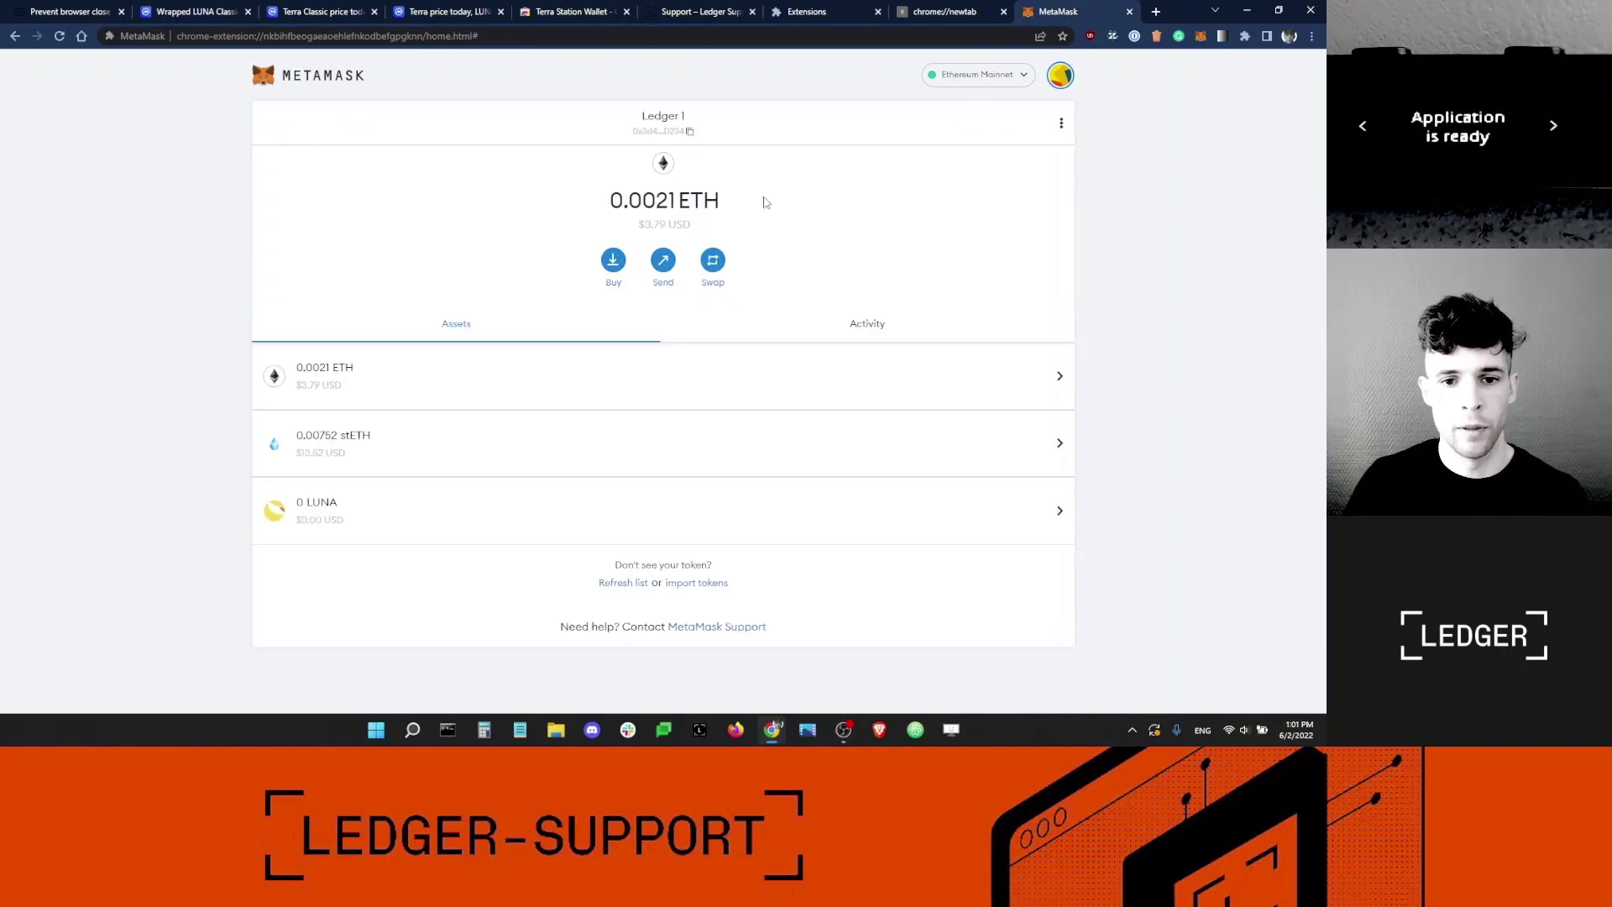